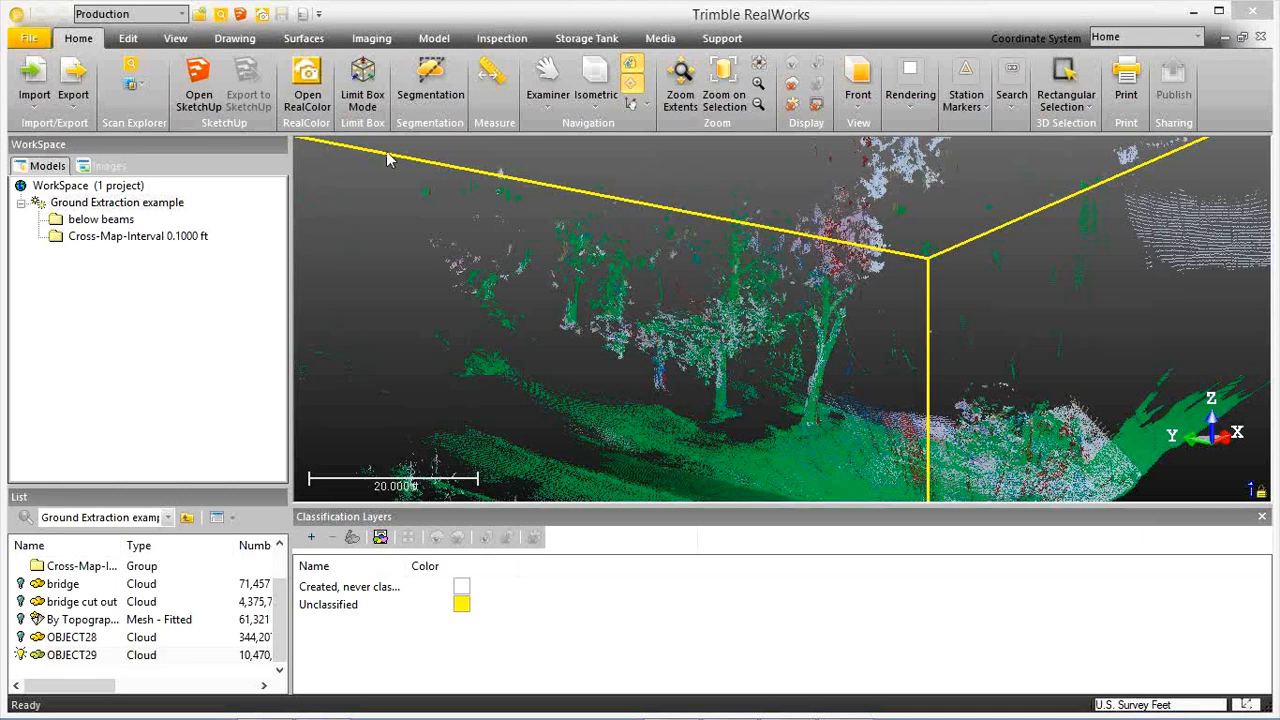
mouse_move(427, 200)
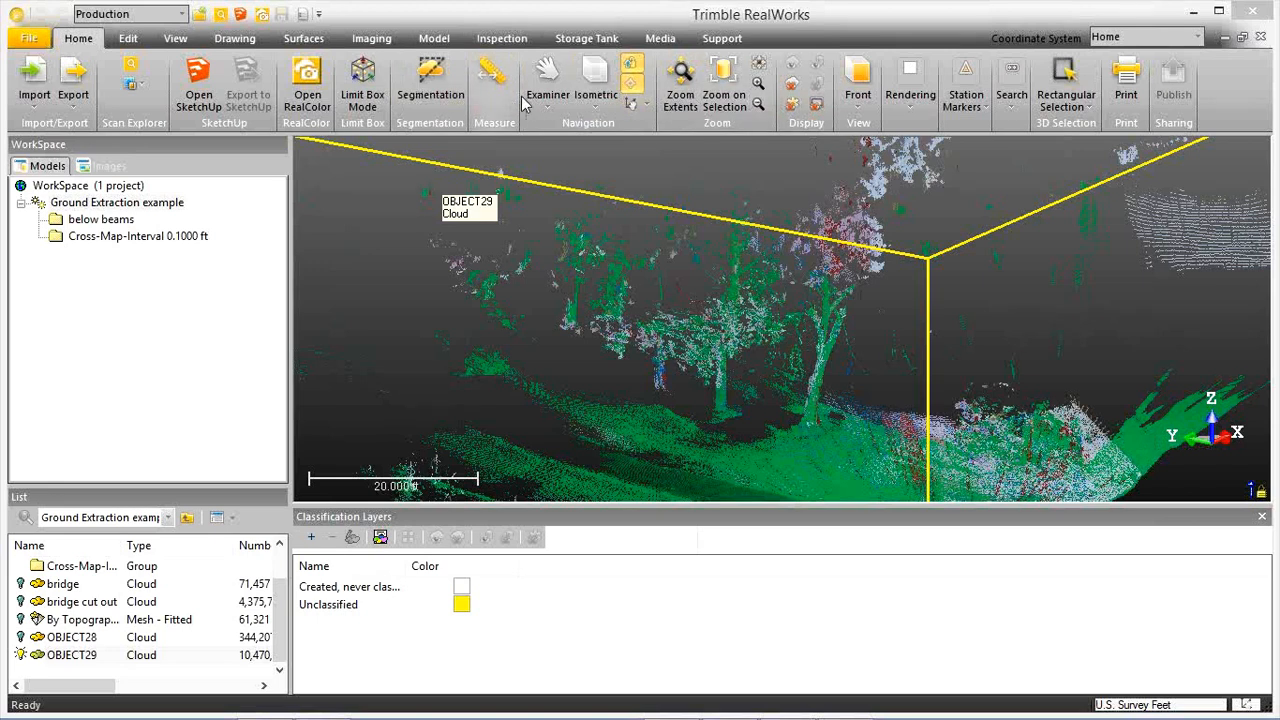
left_click(724, 40)
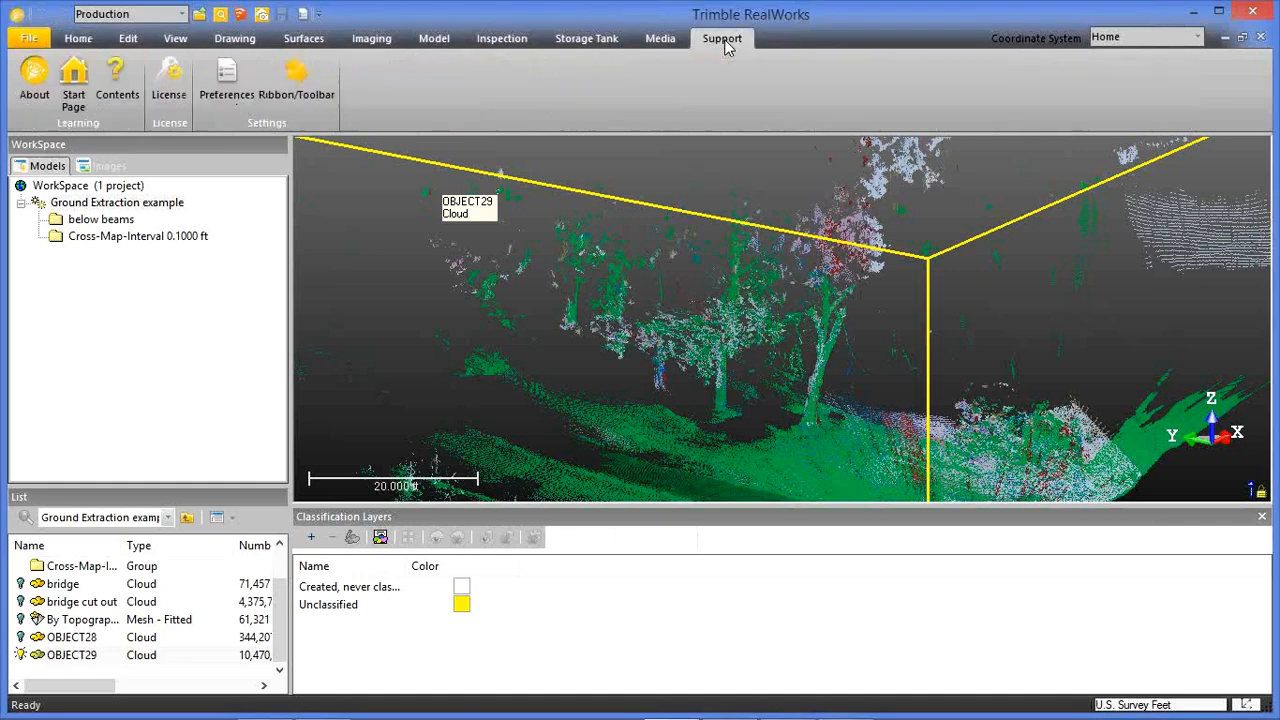
left_click(298, 80)
left_click(97, 42)
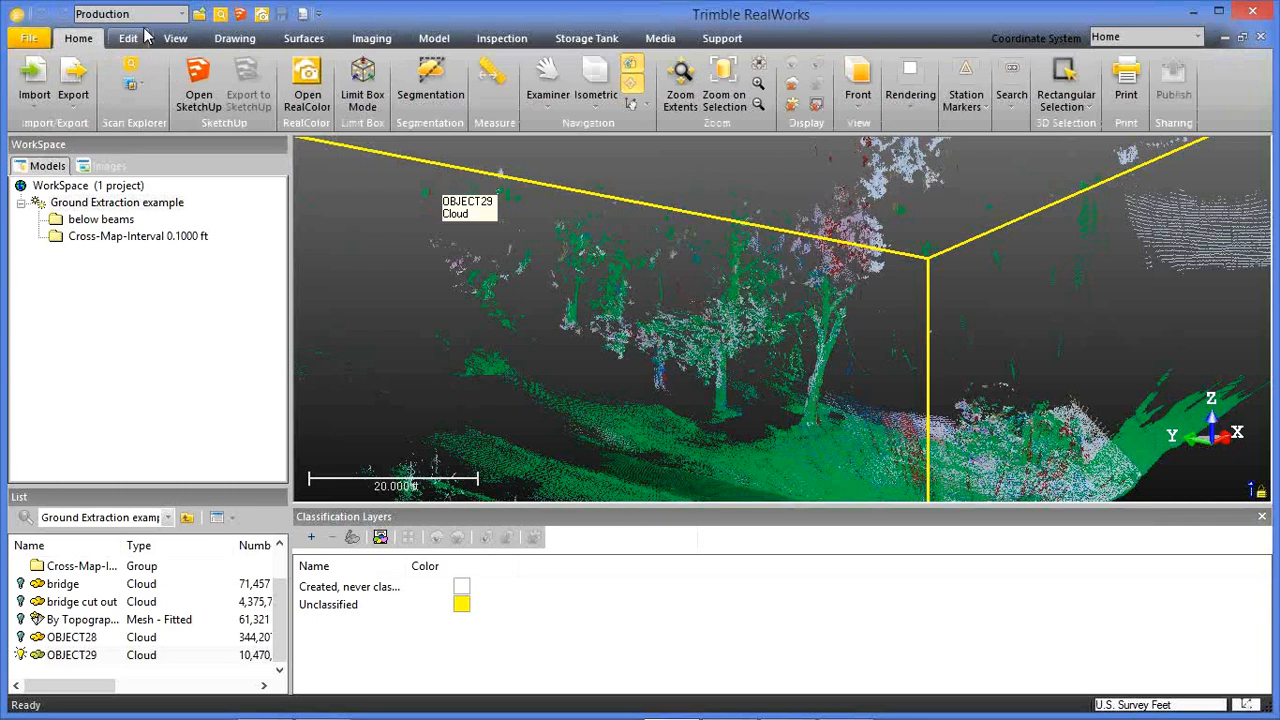
Switch the project from Production to Registration mode and back to Production mode.
left_click(183, 15)
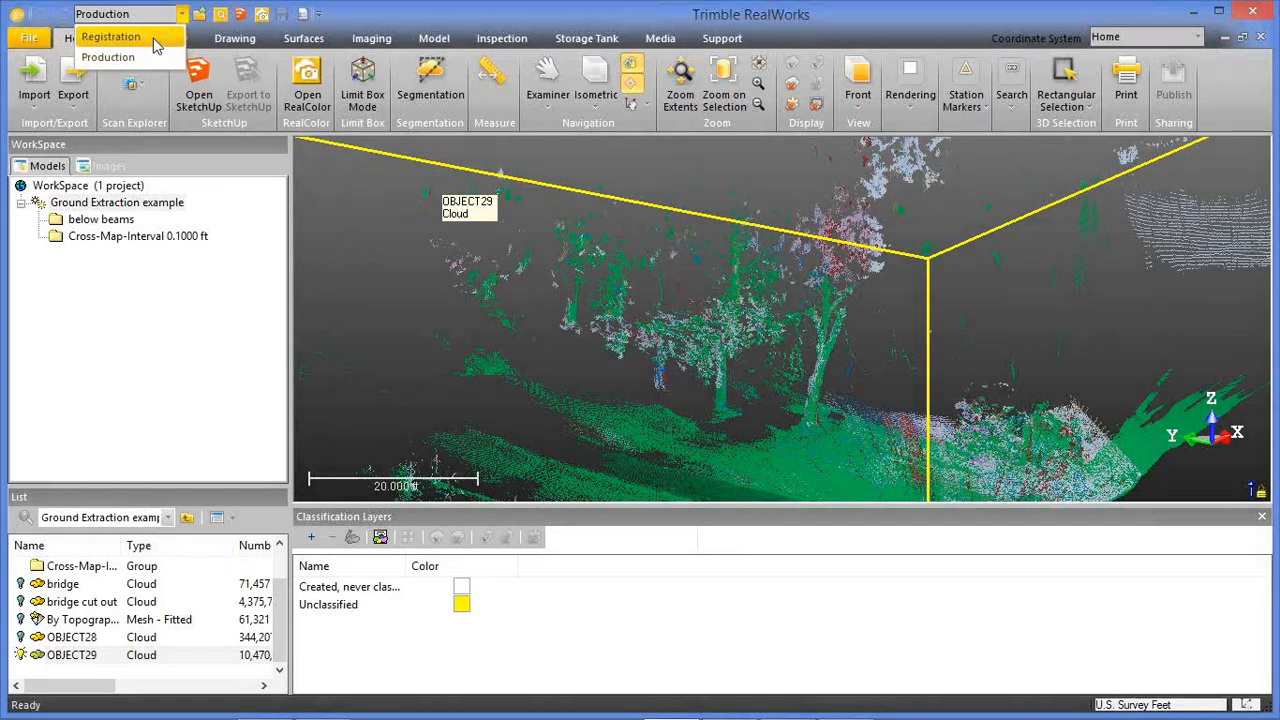
left_click(153, 38)
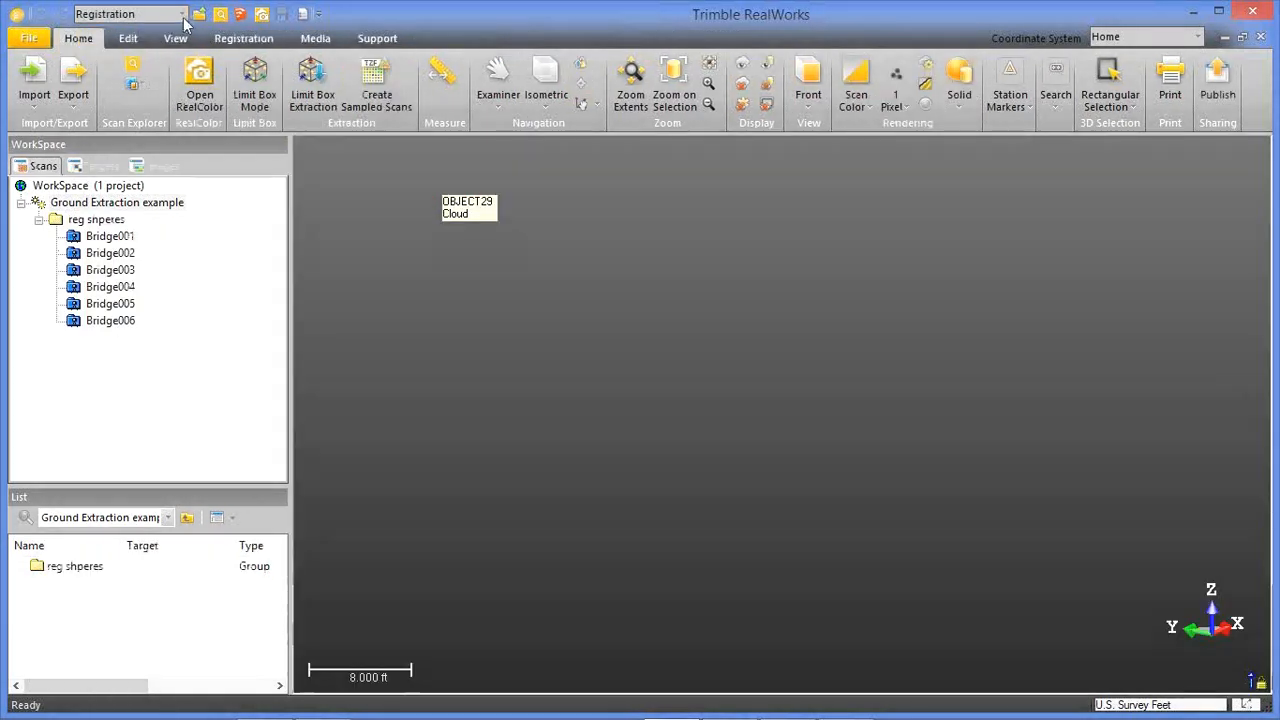
left_click(182, 14)
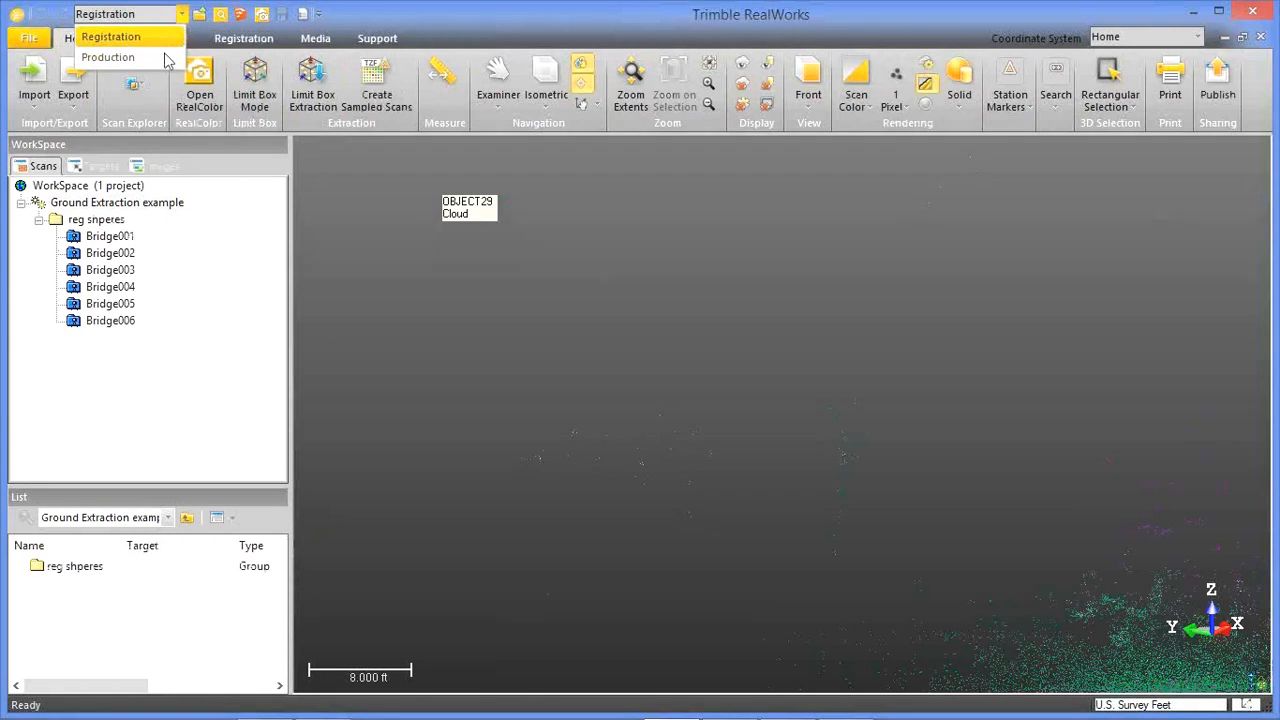
left_click(166, 57)
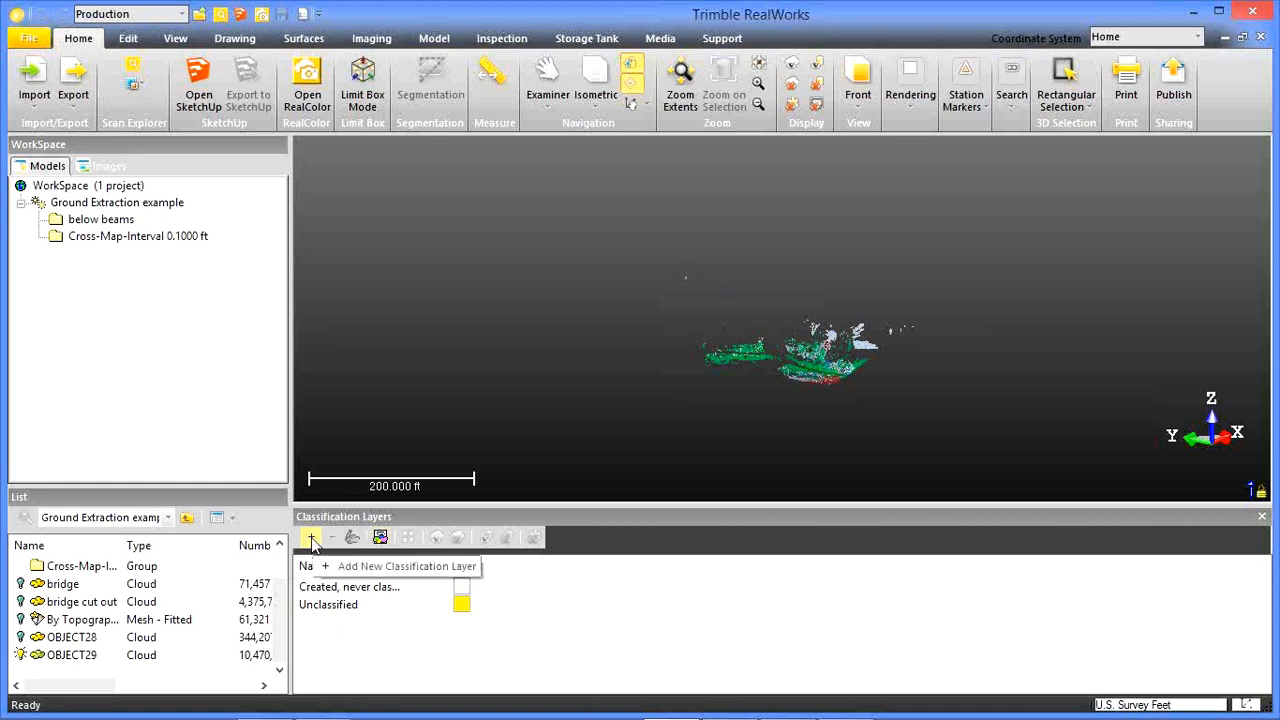
Show the classification layers in advanced view and look through the available classes.
left_click(380, 539)
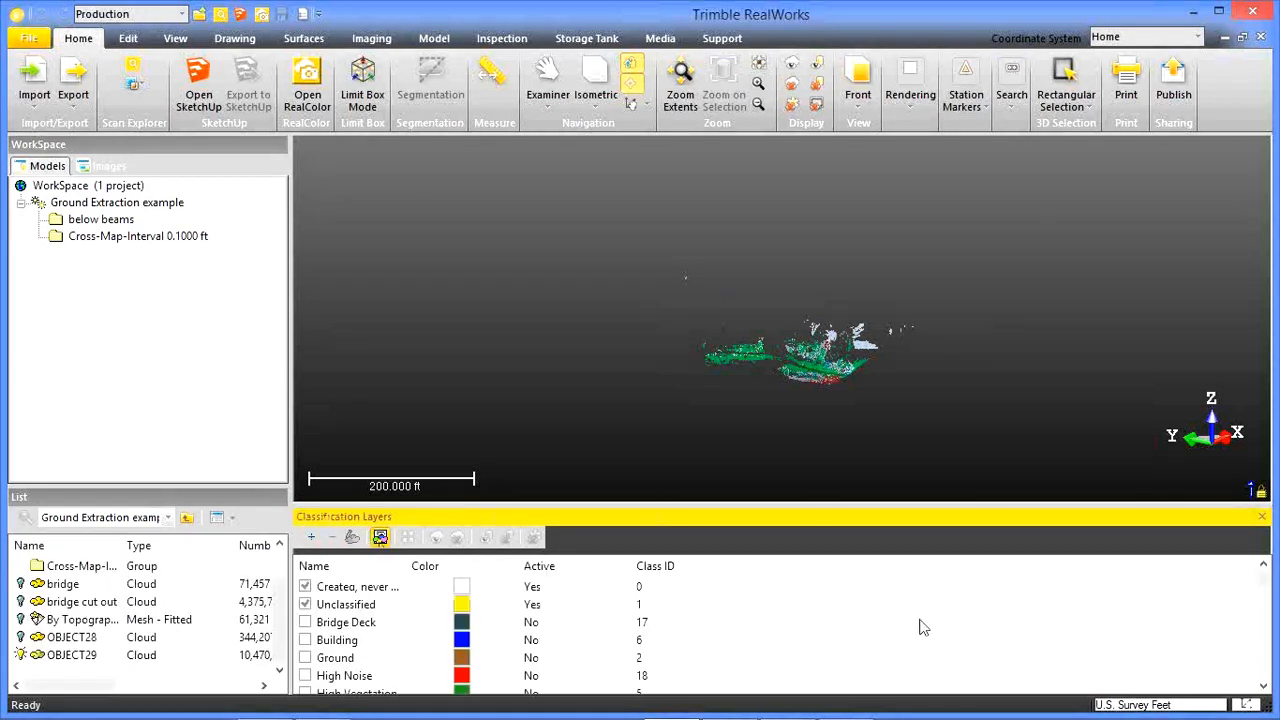
scroll(800, 625, "down", 1)
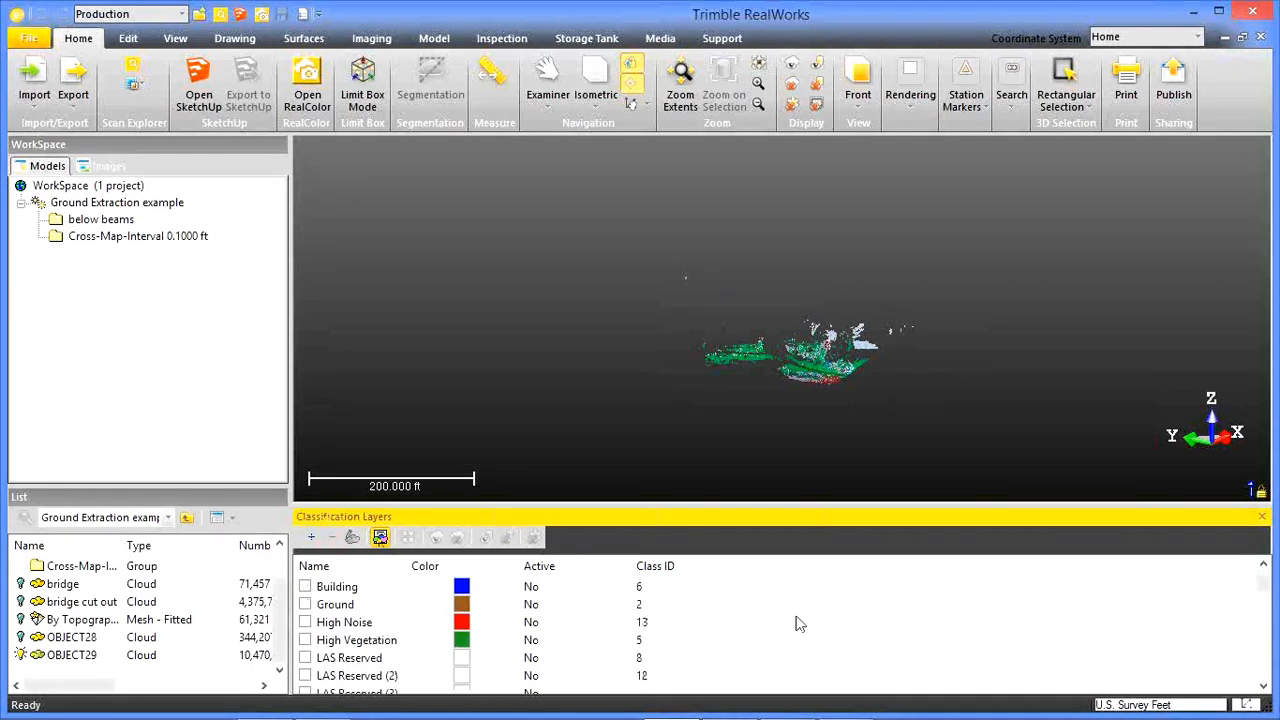
scroll(800, 625, "up", 1)
Select the OBJECT29 point cloud in the 3D view.
left_click(816, 386)
scroll(816, 386, "up", 5)
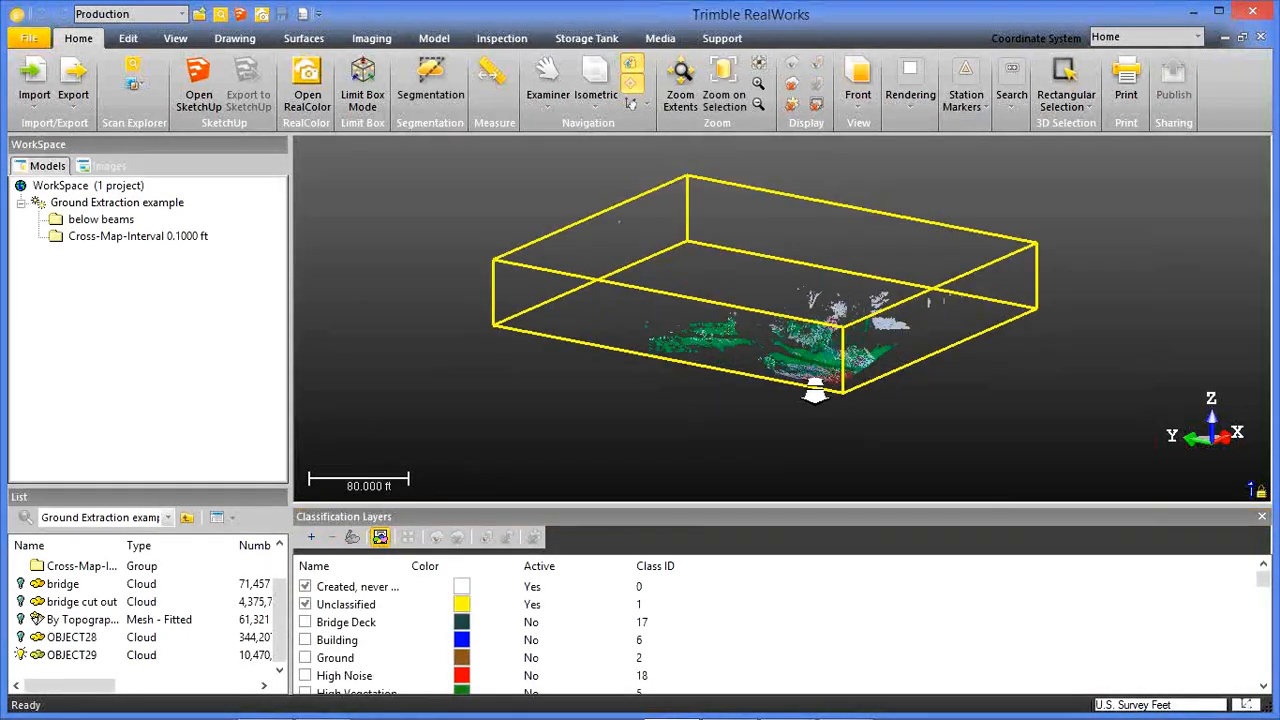
middle_click_drag(814, 313, 801, 341)
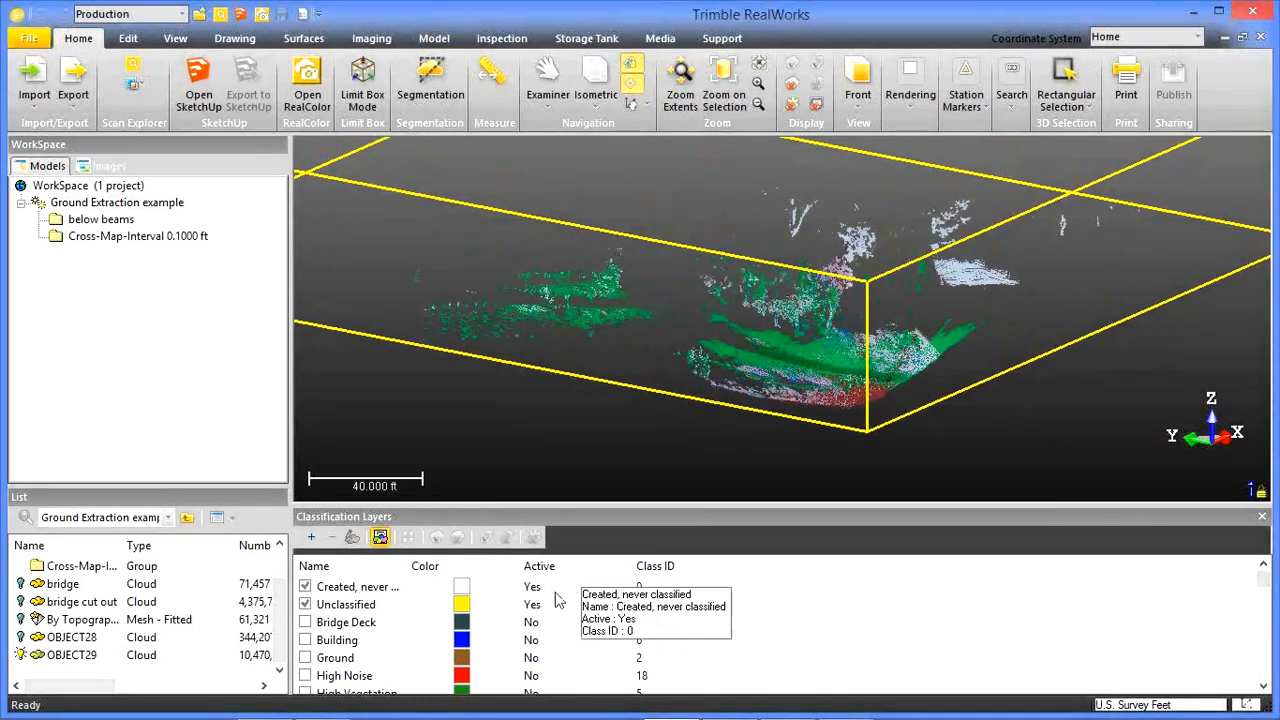
Activate the Ground classification layer and close the Classification Layers window.
left_click(305, 658)
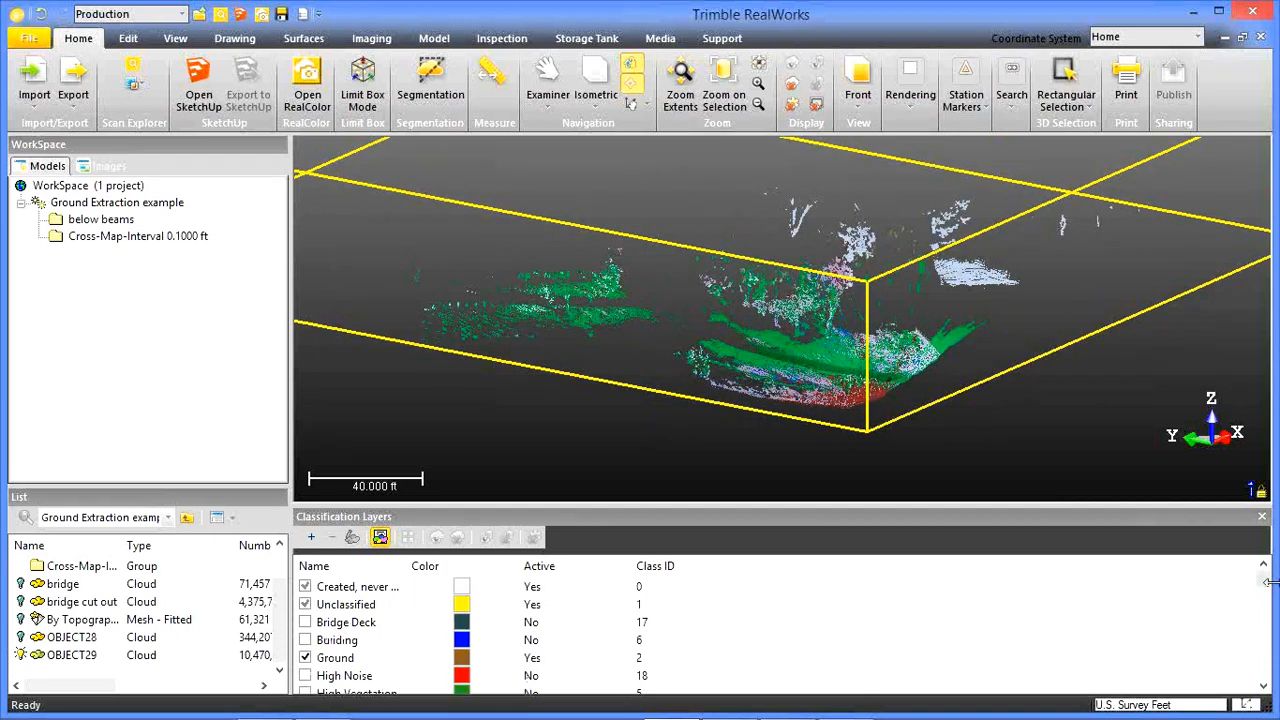
mouse_move(1268, 591)
left_mouse_down()
mouse_move(1270, 684)
mouse_move(1265, 583)
left_mouse_up()
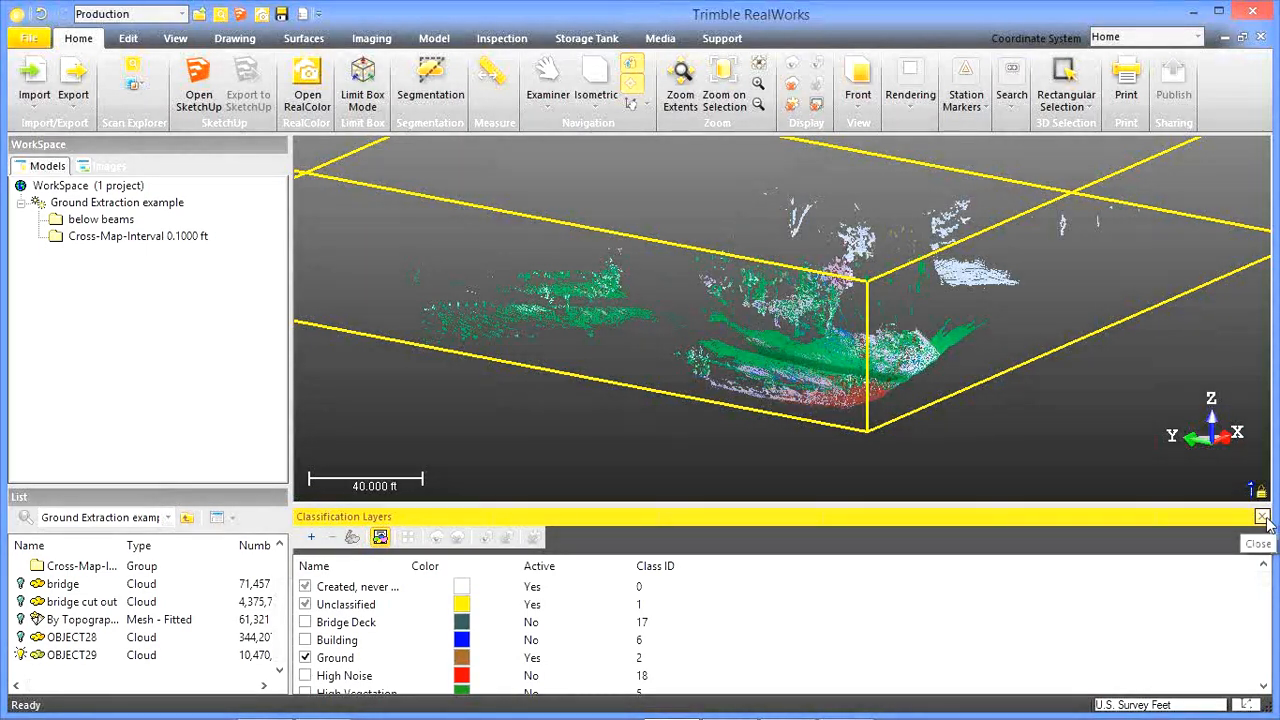
left_click(1263, 517)
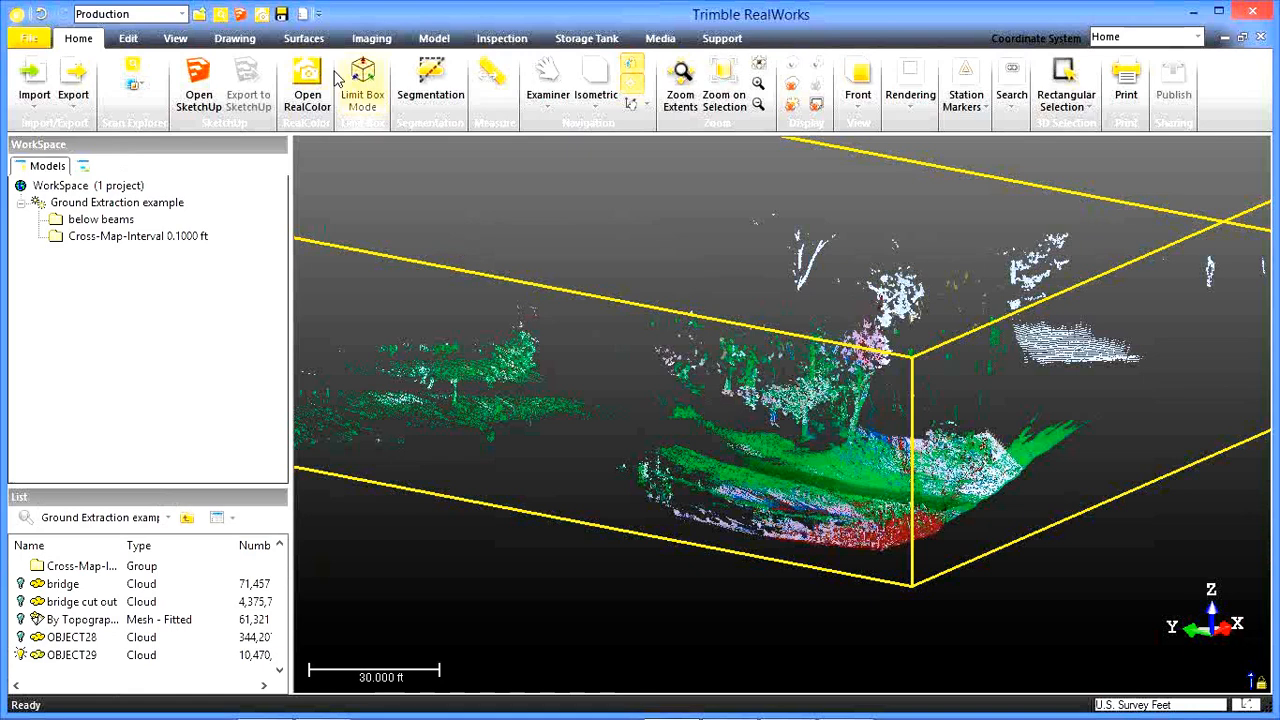
Start Mesh Creation for the OBJECT29 cloud and enlarge the tool area to show all its settings.
left_click(304, 38)
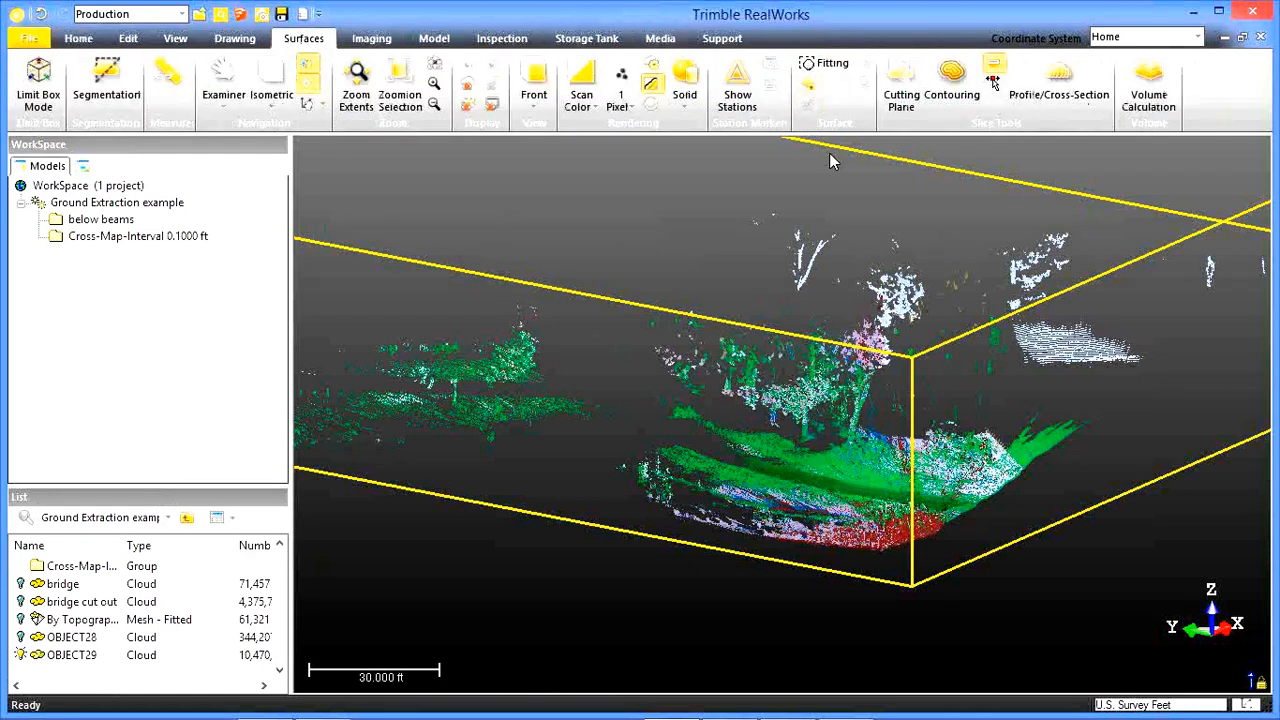
left_click(810, 89)
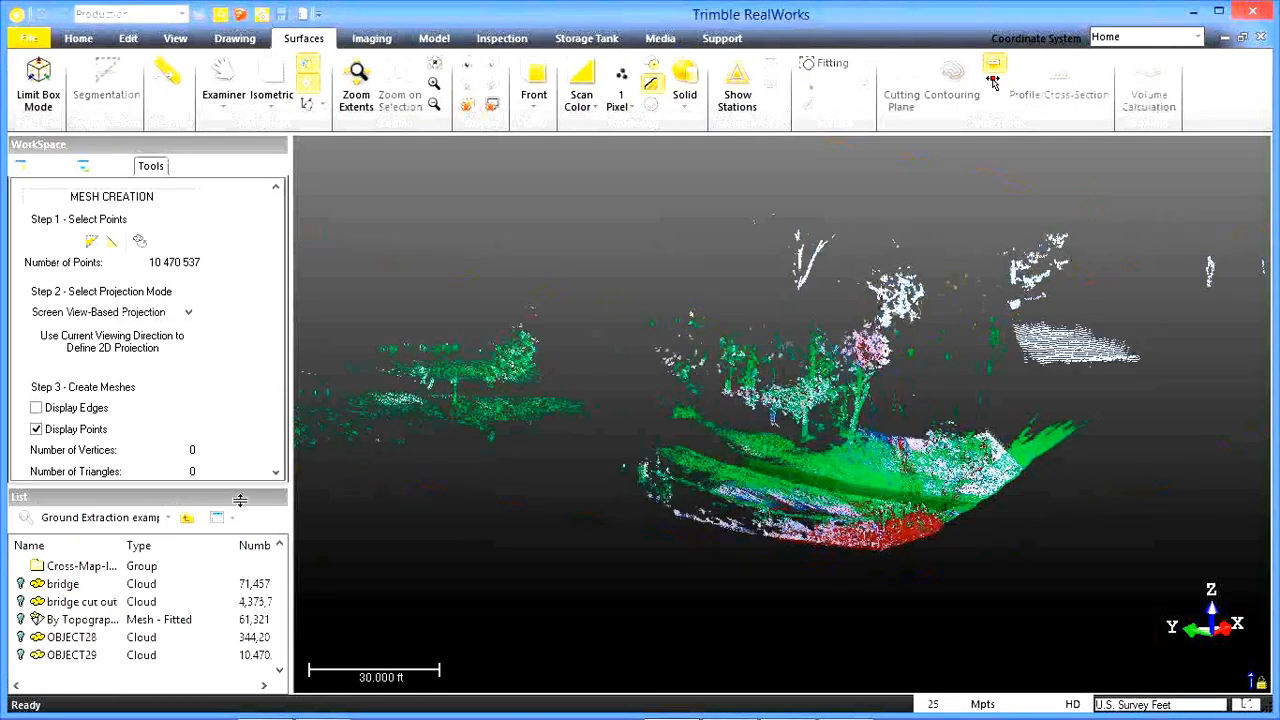
left_click_drag(241, 483, 238, 590)
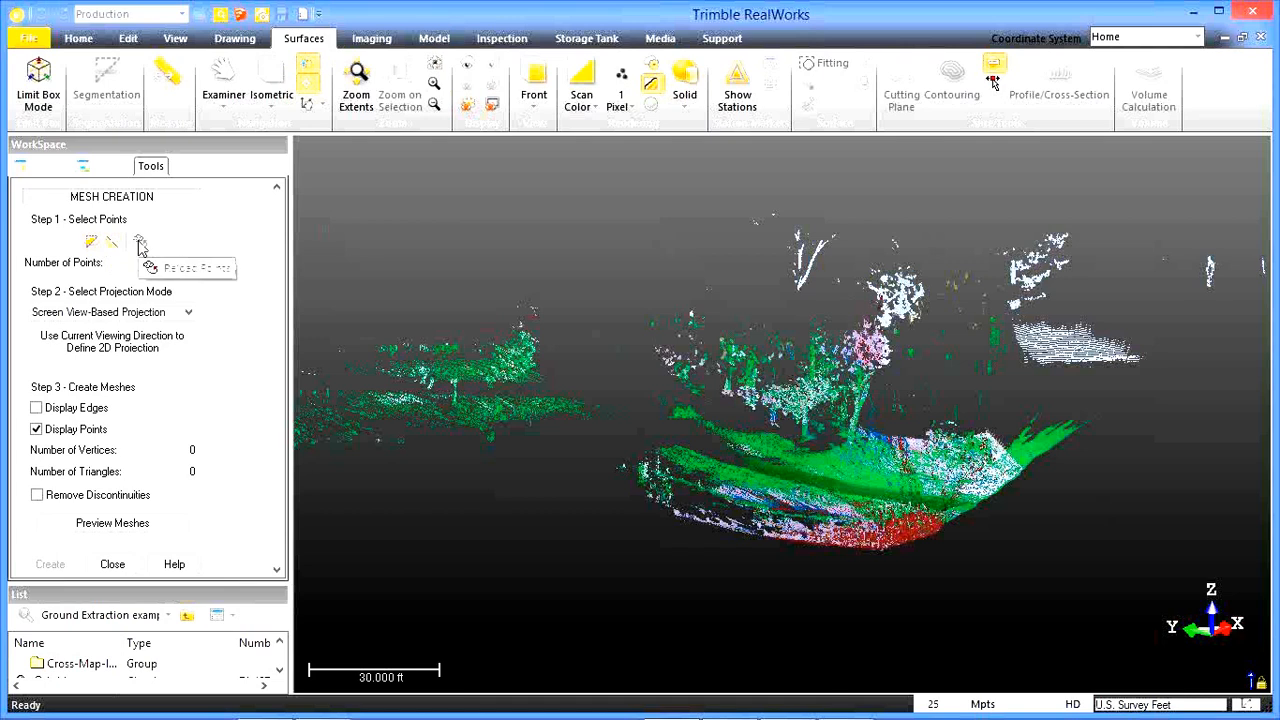
Segment the cloud with a polygon around the main ground area and its red-coloured end, keeping only the points inside.
left_click(90, 243)
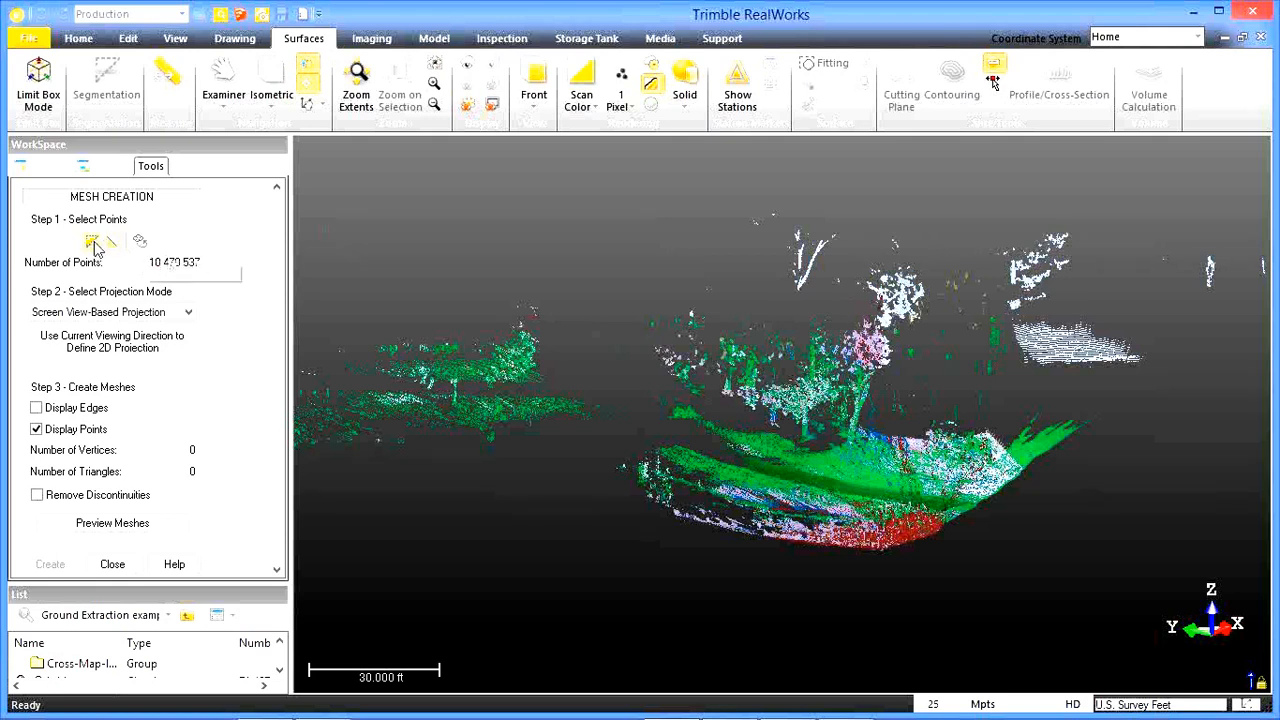
left_click(93, 245)
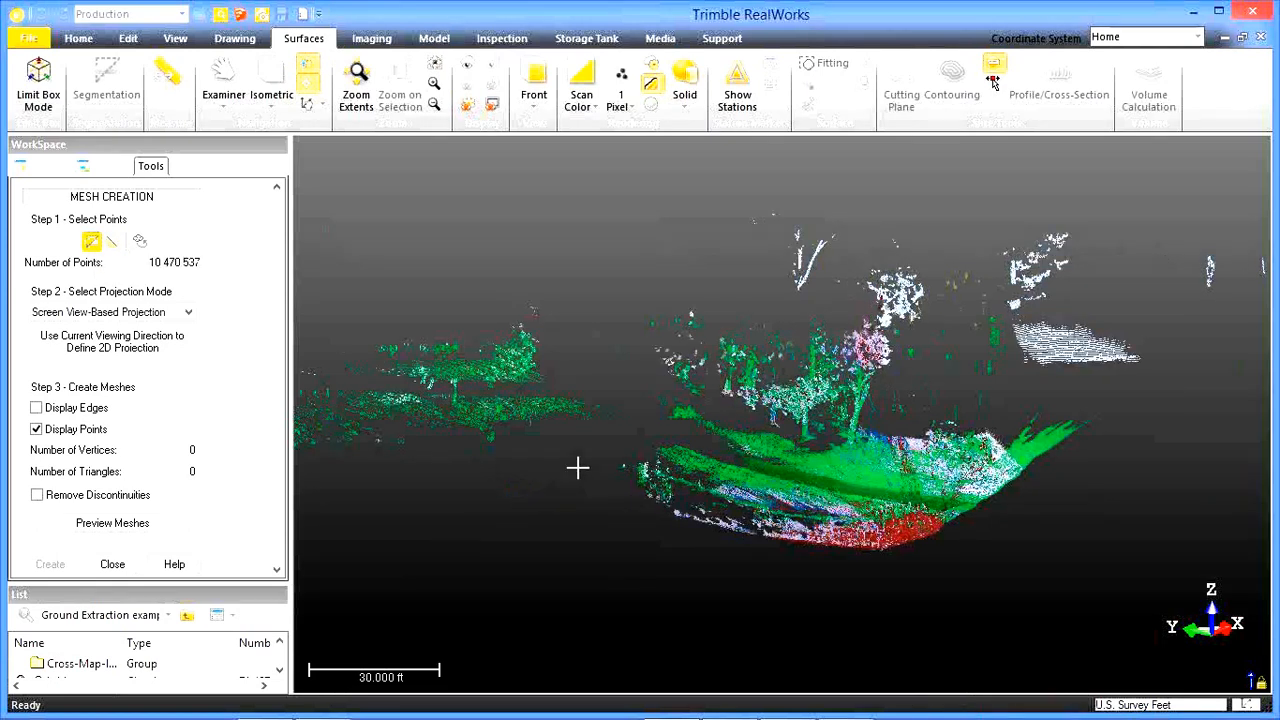
left_click(991, 379)
left_click(1049, 577)
left_click(584, 654)
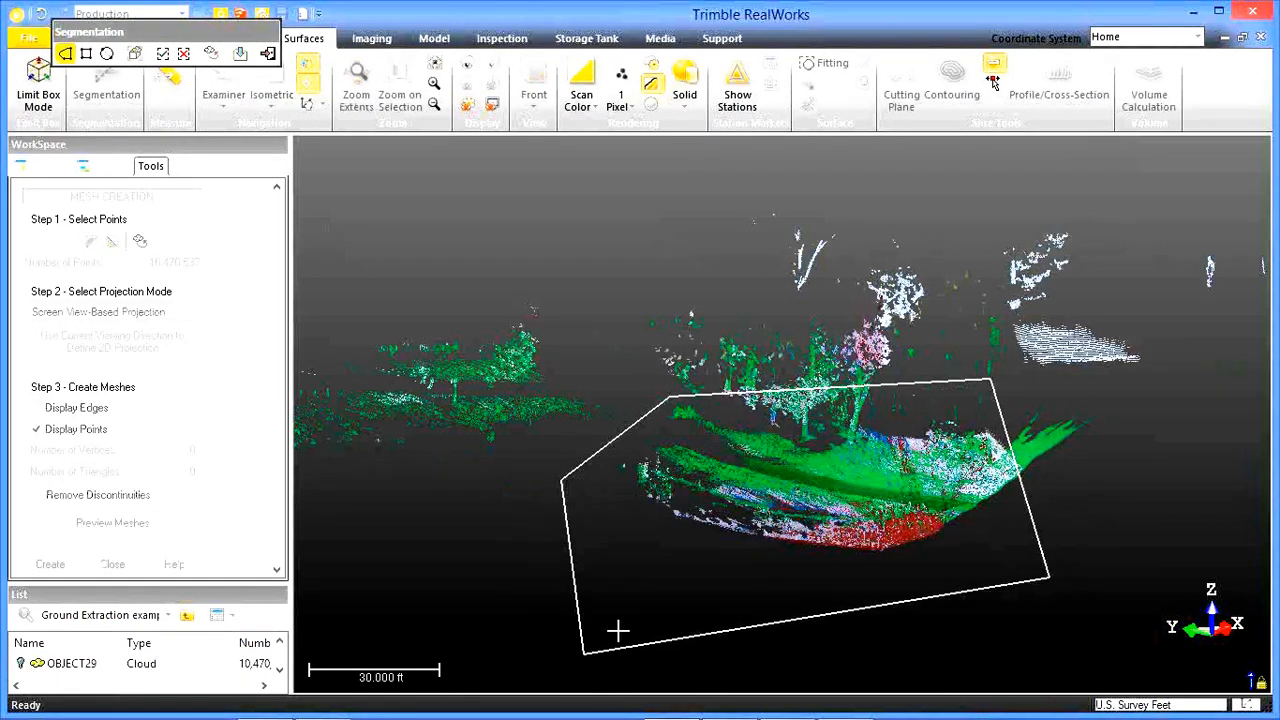
double_click(615, 629)
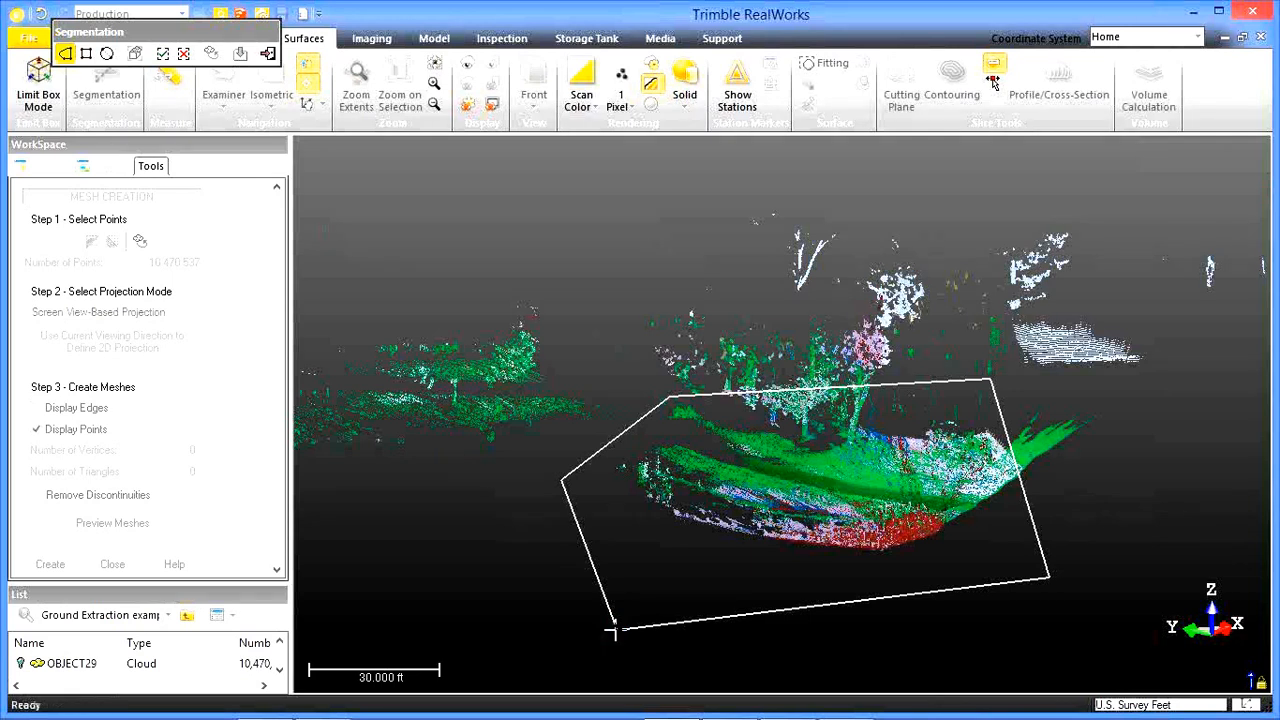
key("i")
Inspect the segmented cloud's ground, trees and edge vegetation from several sides and finish the segmentation.
mouse_move(903, 504)
left_mouse_down()
mouse_move(894, 526)
mouse_move(912, 496)
left_mouse_up()
scroll(912, 496, "up", 5)
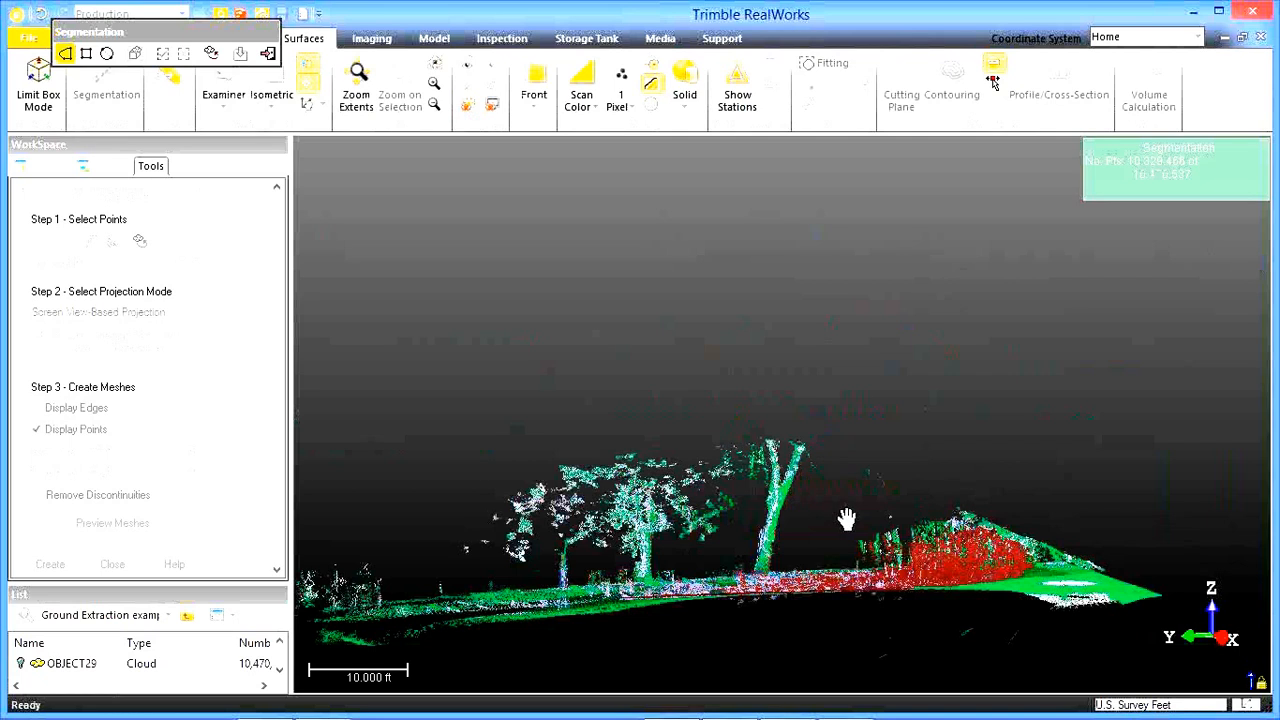
left_click_drag(700, 430, 794, 384)
left_click_drag(706, 416, 722, 400)
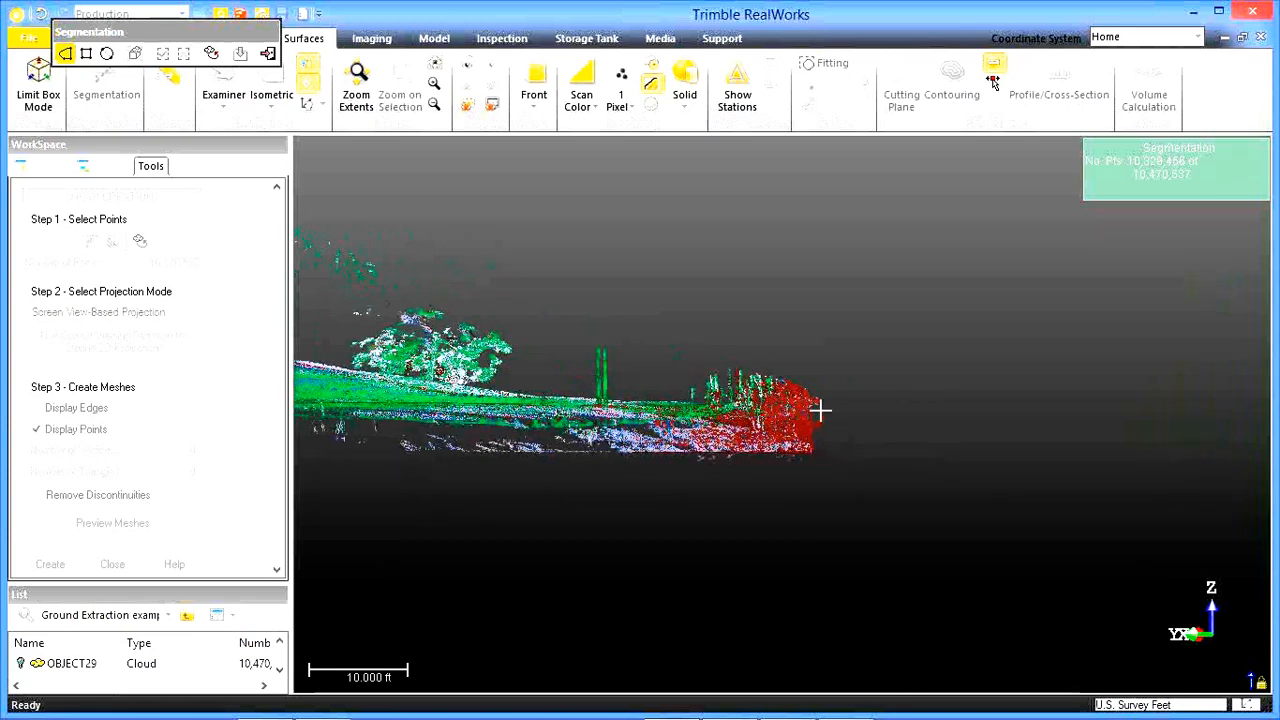
left_click_drag(620, 380, 898, 400)
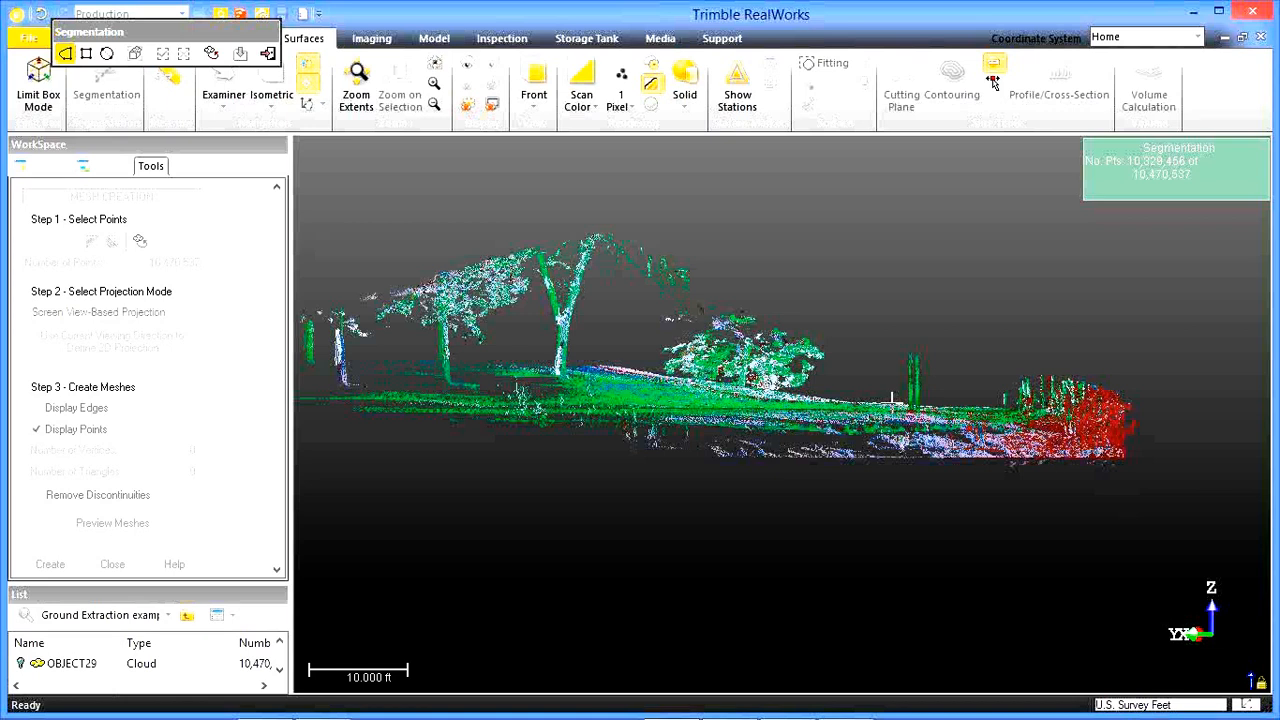
left_click_drag(893, 400, 826, 421)
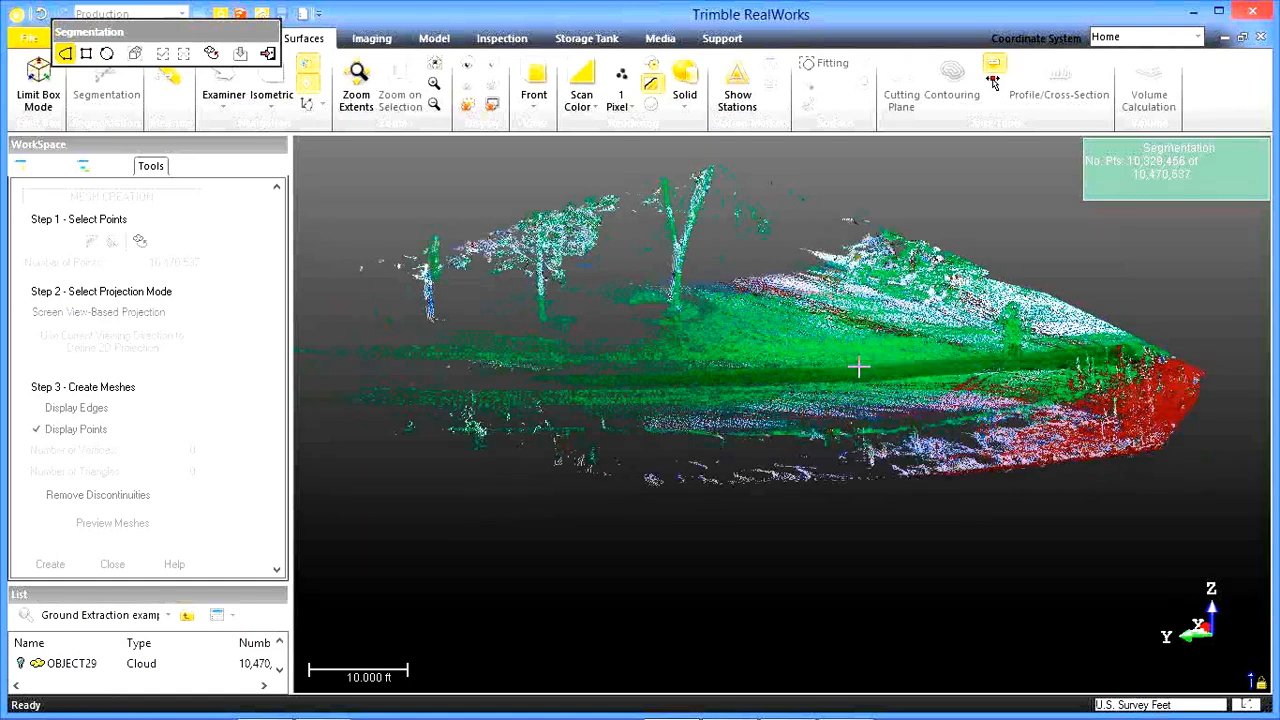
middle_click_drag(860, 381, 853, 407)
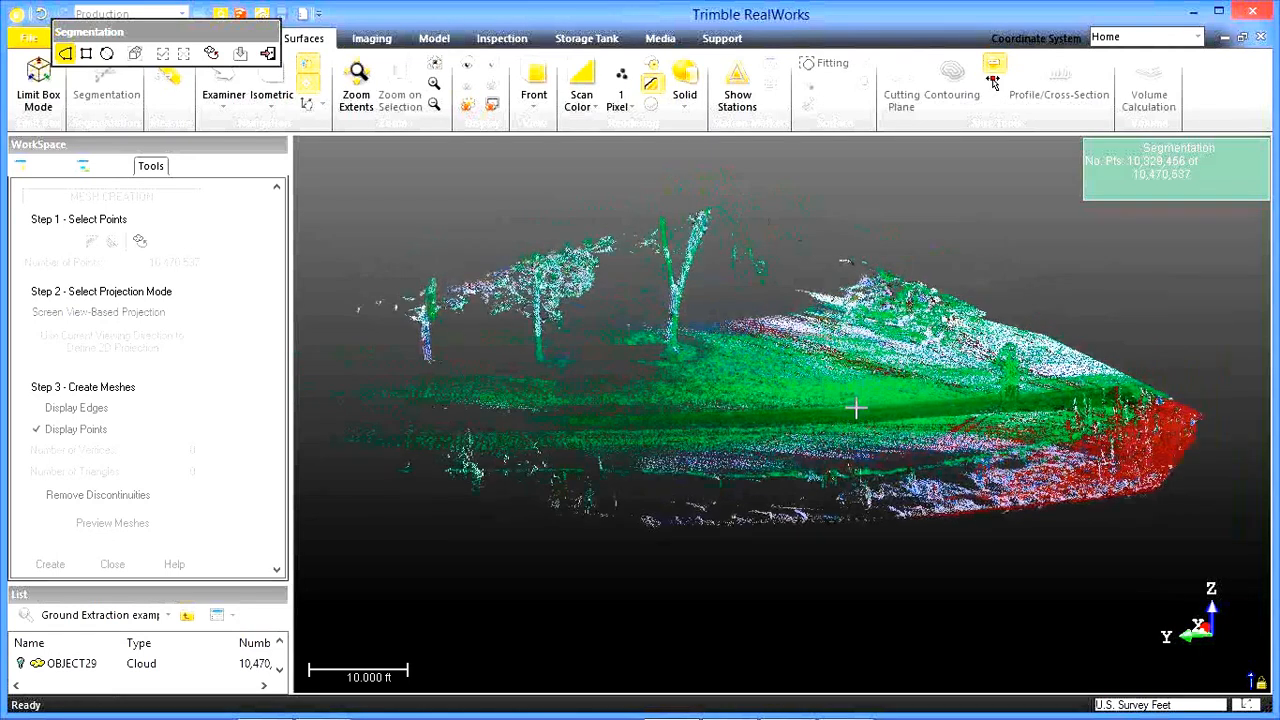
left_click(268, 54)
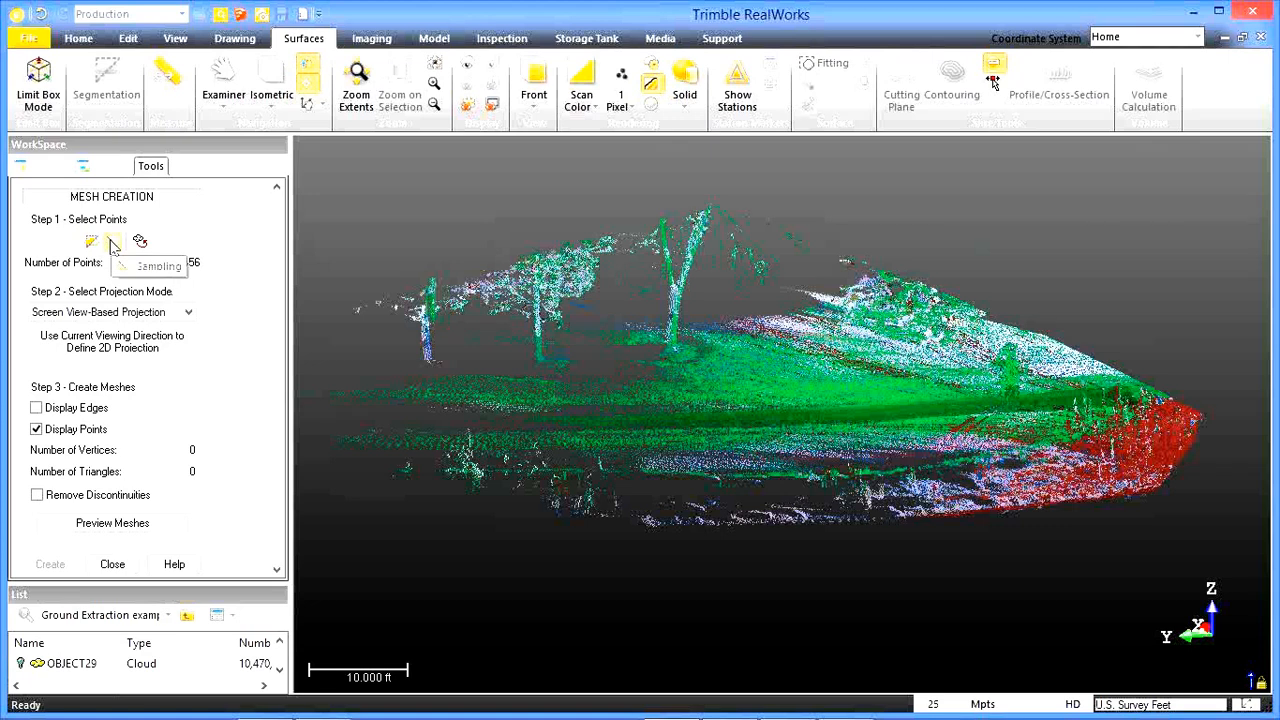
Sample the segmented points with the Ground Extraction method and extract the ground, with outliers shown in red.
left_click(111, 243)
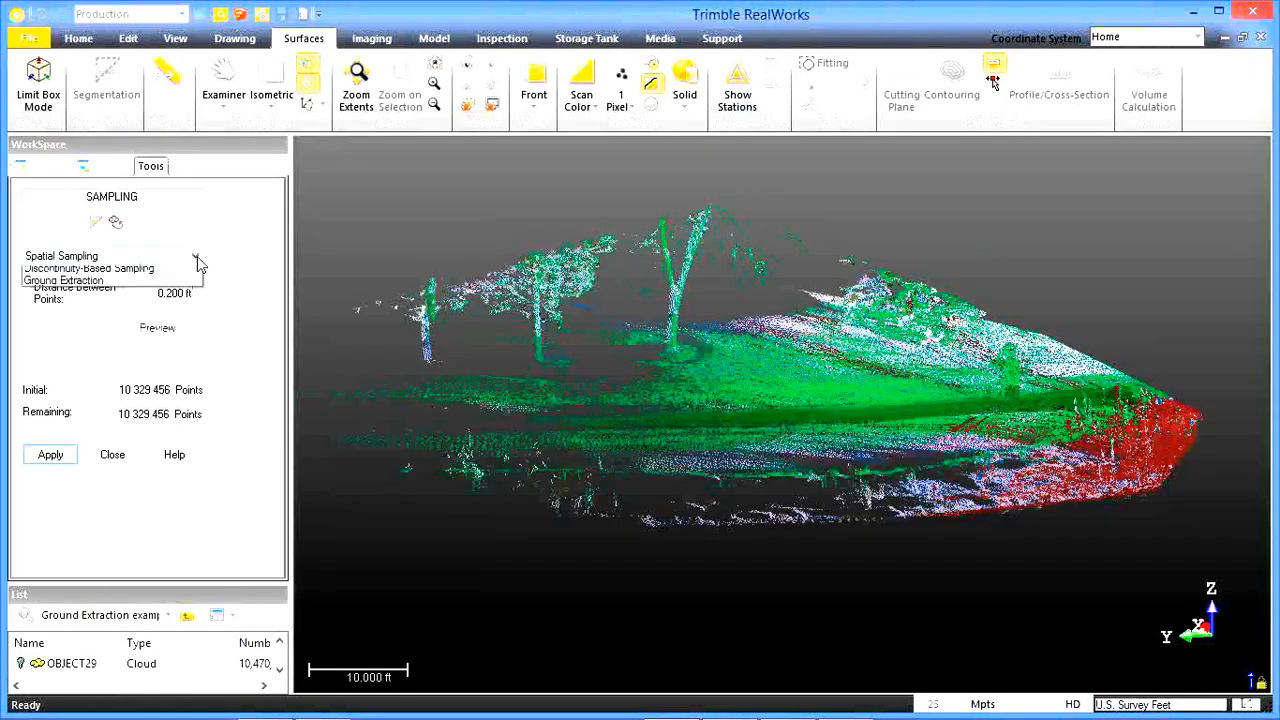
left_click(195, 256)
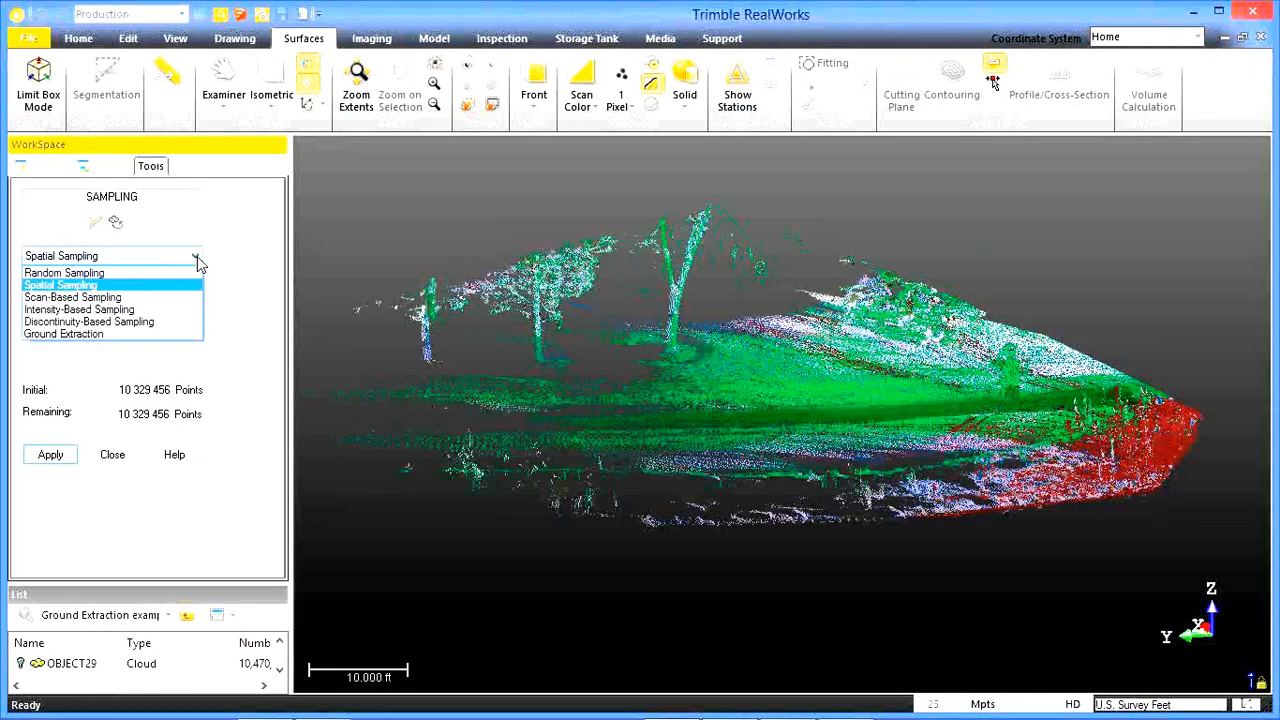
left_click(82, 335)
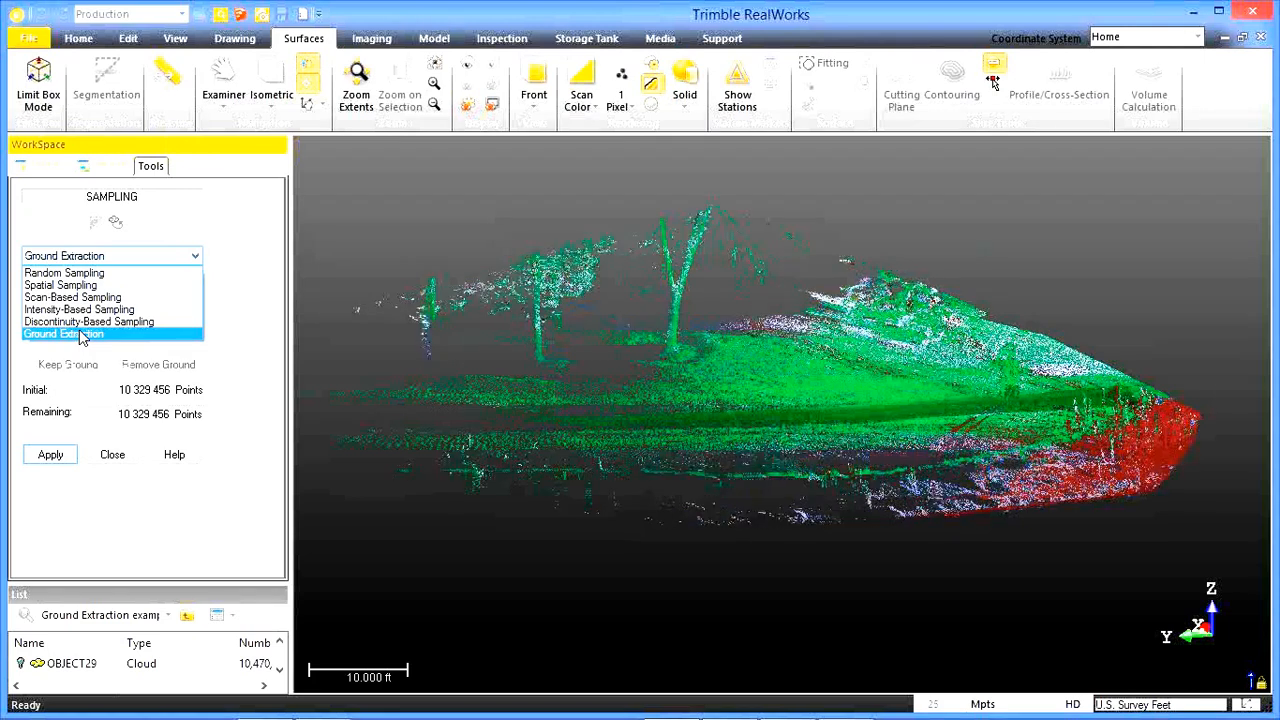
left_click(82, 336)
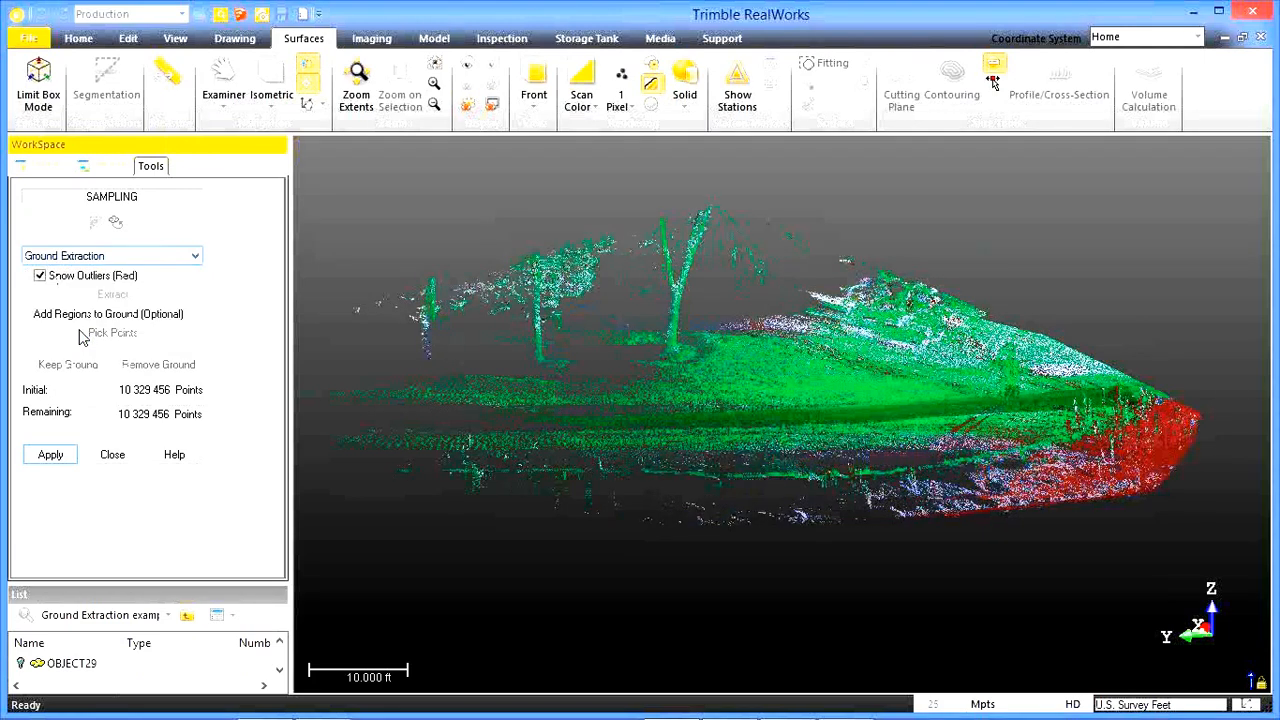
left_click(92, 257)
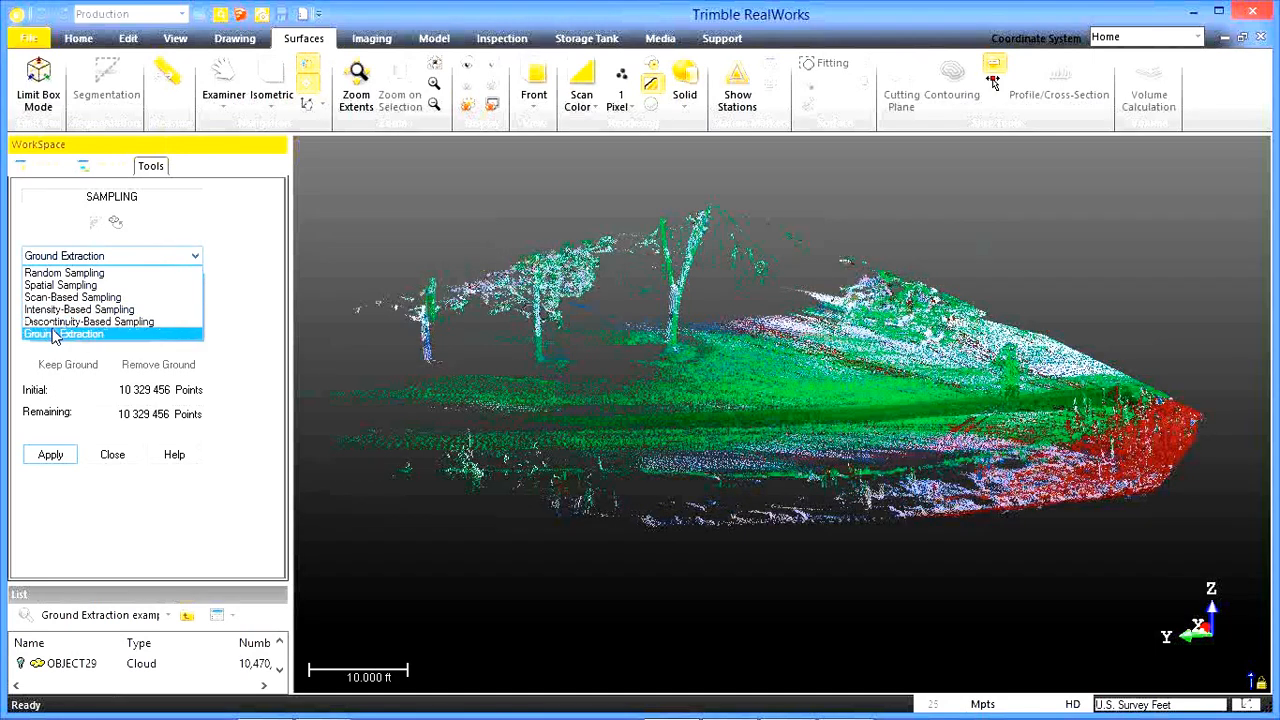
left_click(55, 335)
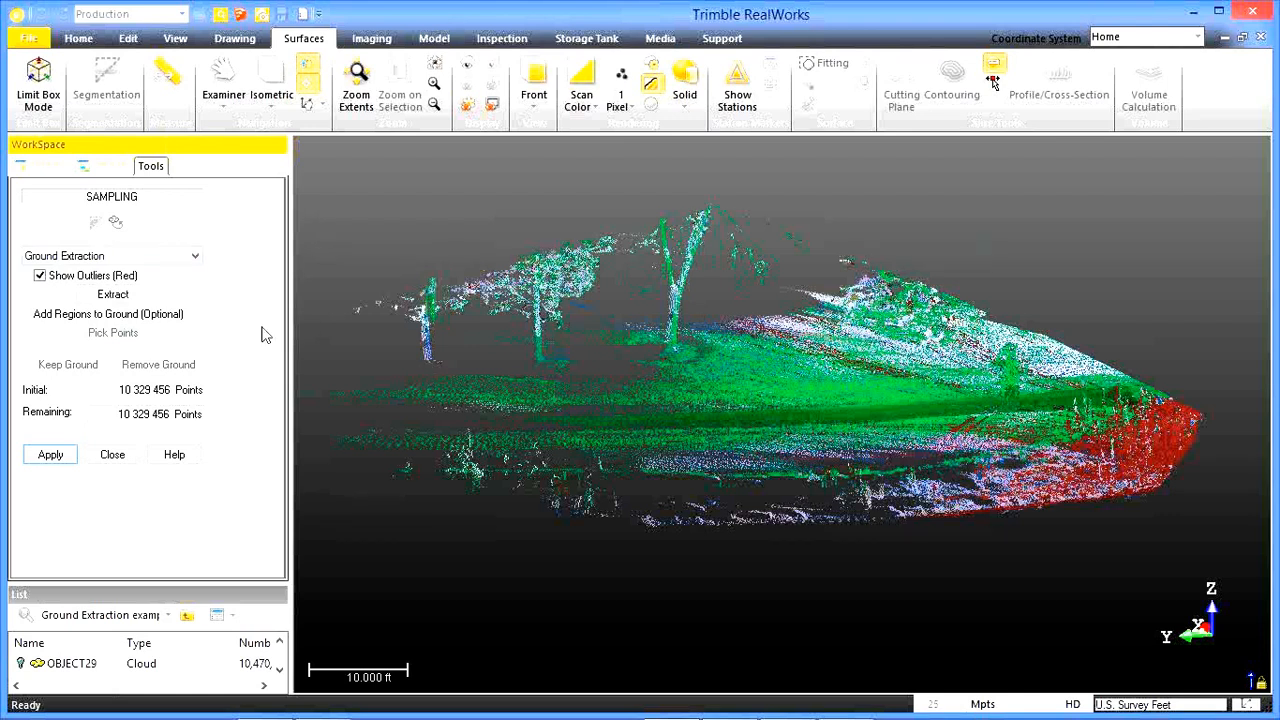
left_click(112, 295)
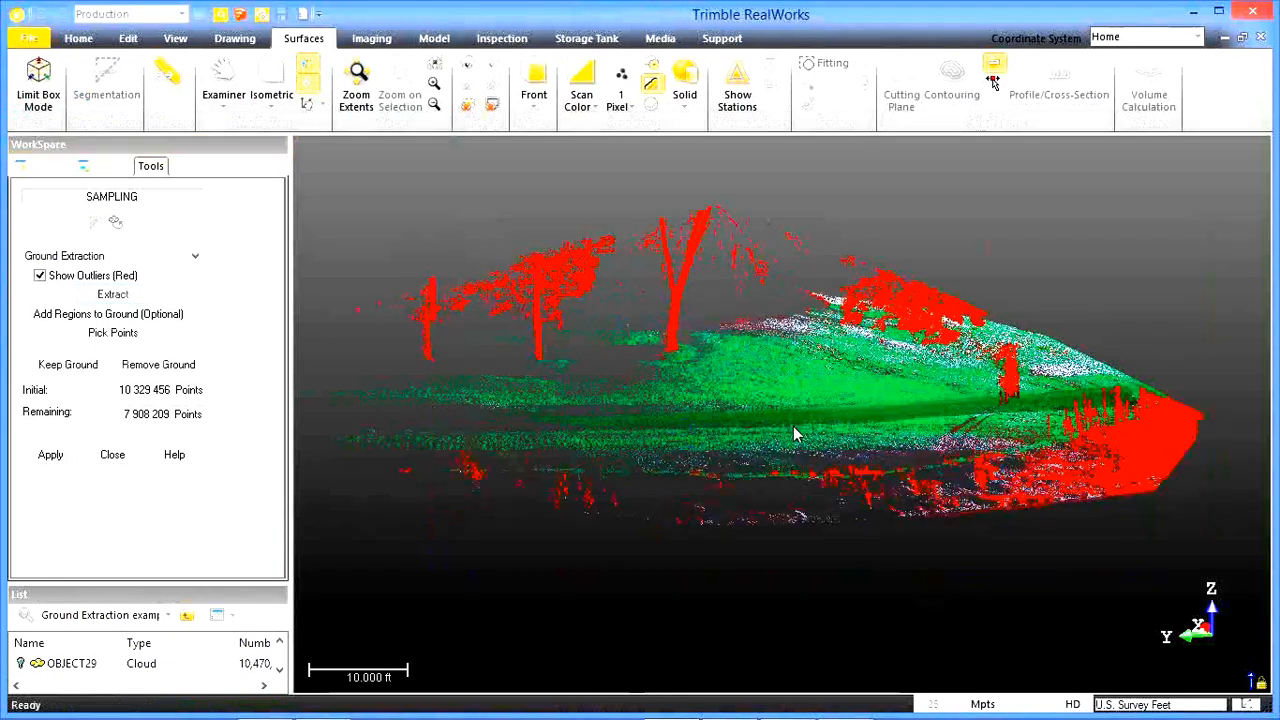
Keep only the extracted ground points in the sampling, discarding the red outlier points.
left_click_drag(801, 425, 717, 430)
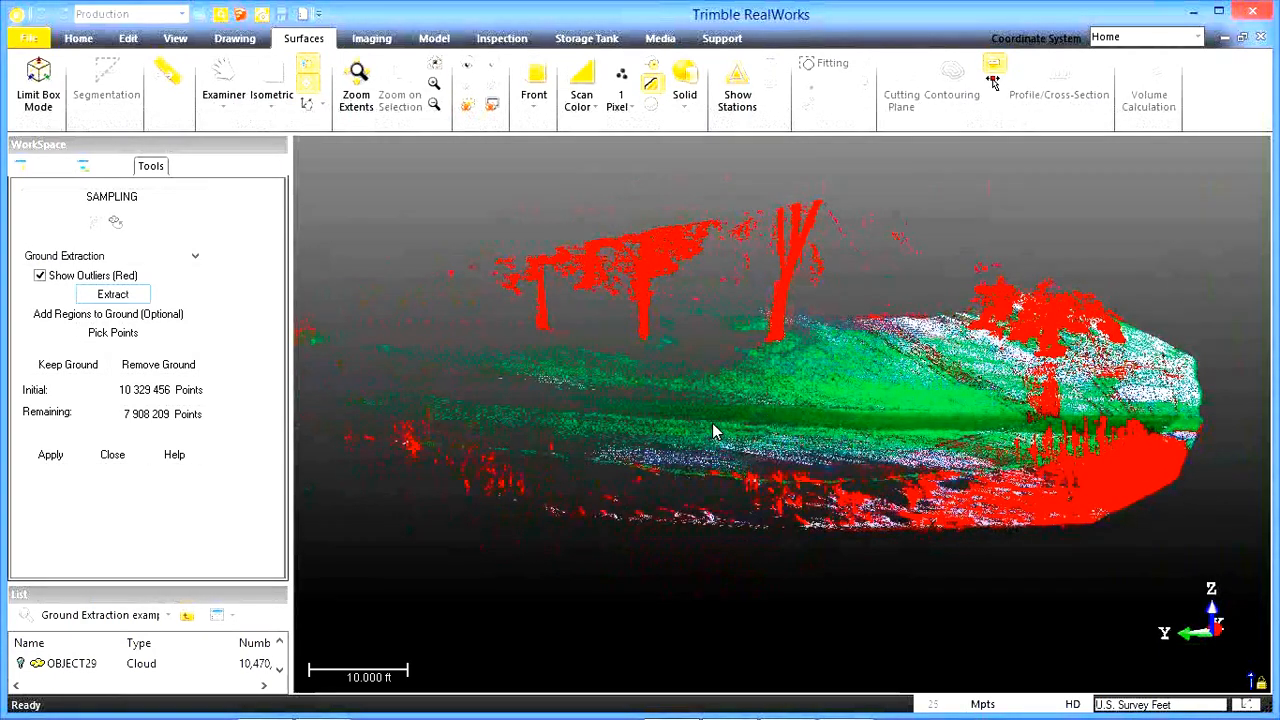
left_click(80, 365)
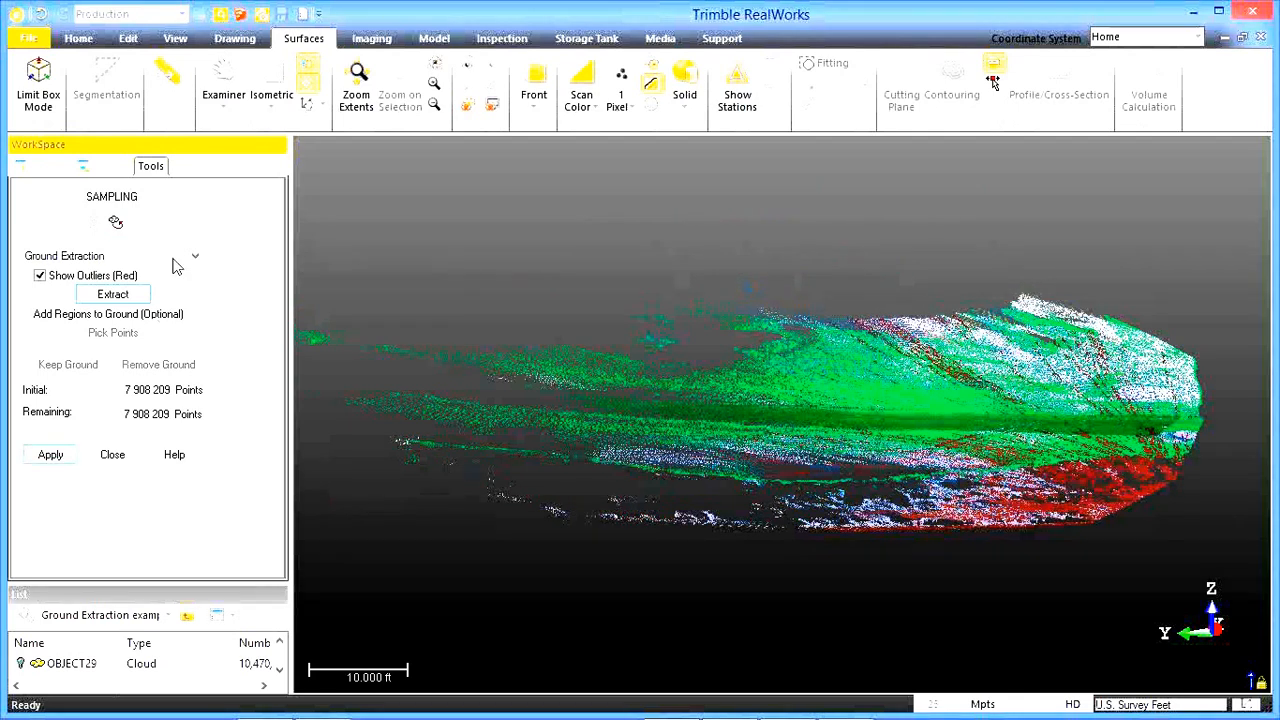
left_click_drag(920, 456, 947, 456)
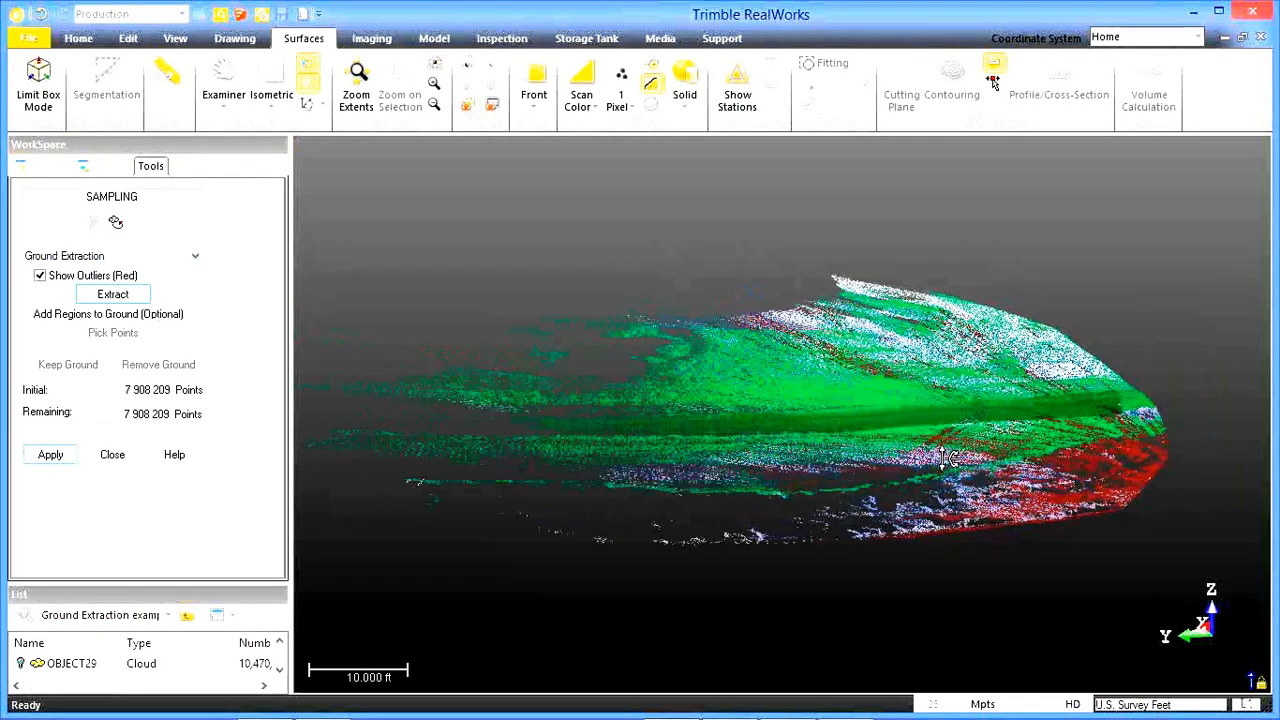
Thin the ground points with Spatial Sampling at 0.200 ft between points, check the preview and apply it.
left_click(180, 257)
left_click(136, 287)
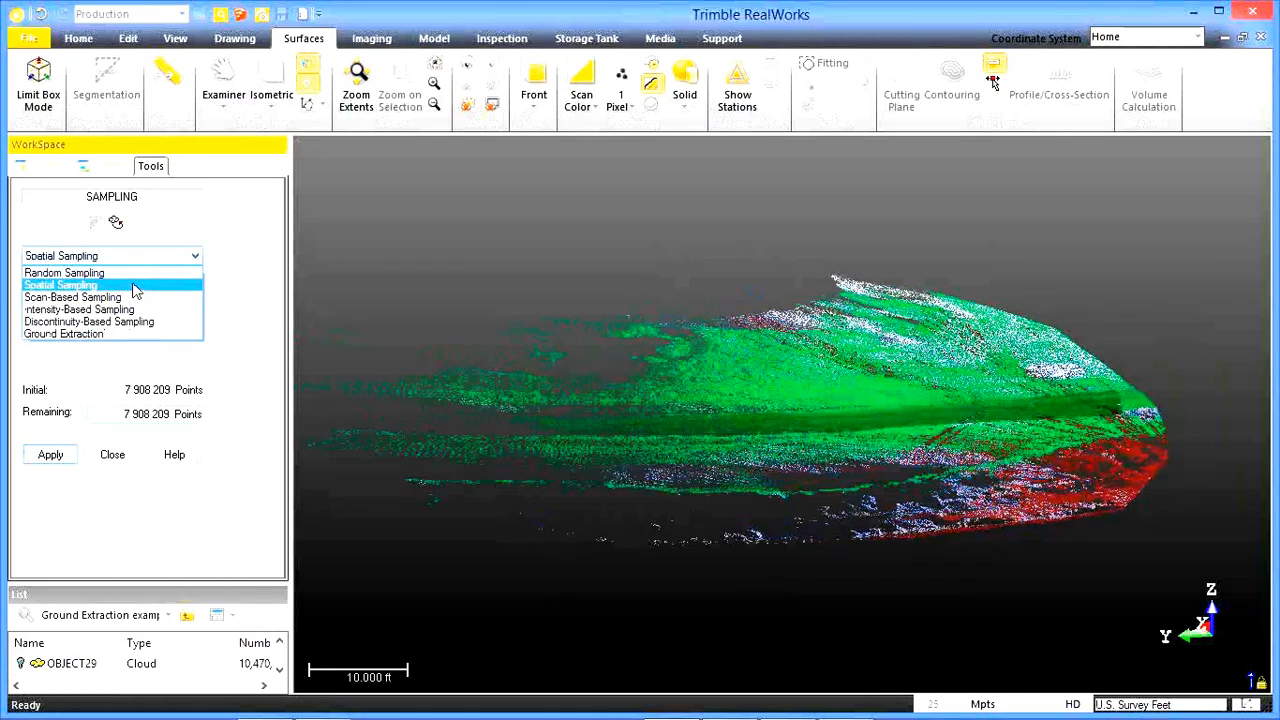
left_click(133, 289)
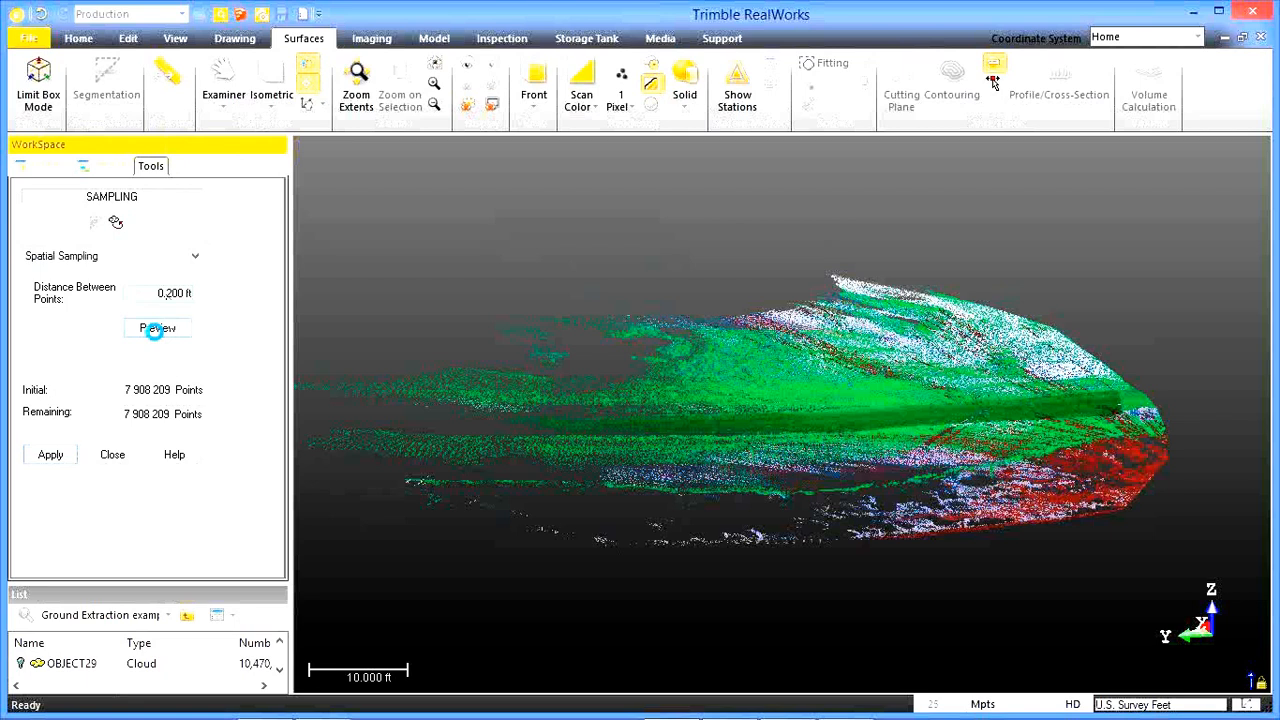
left_click(156, 332)
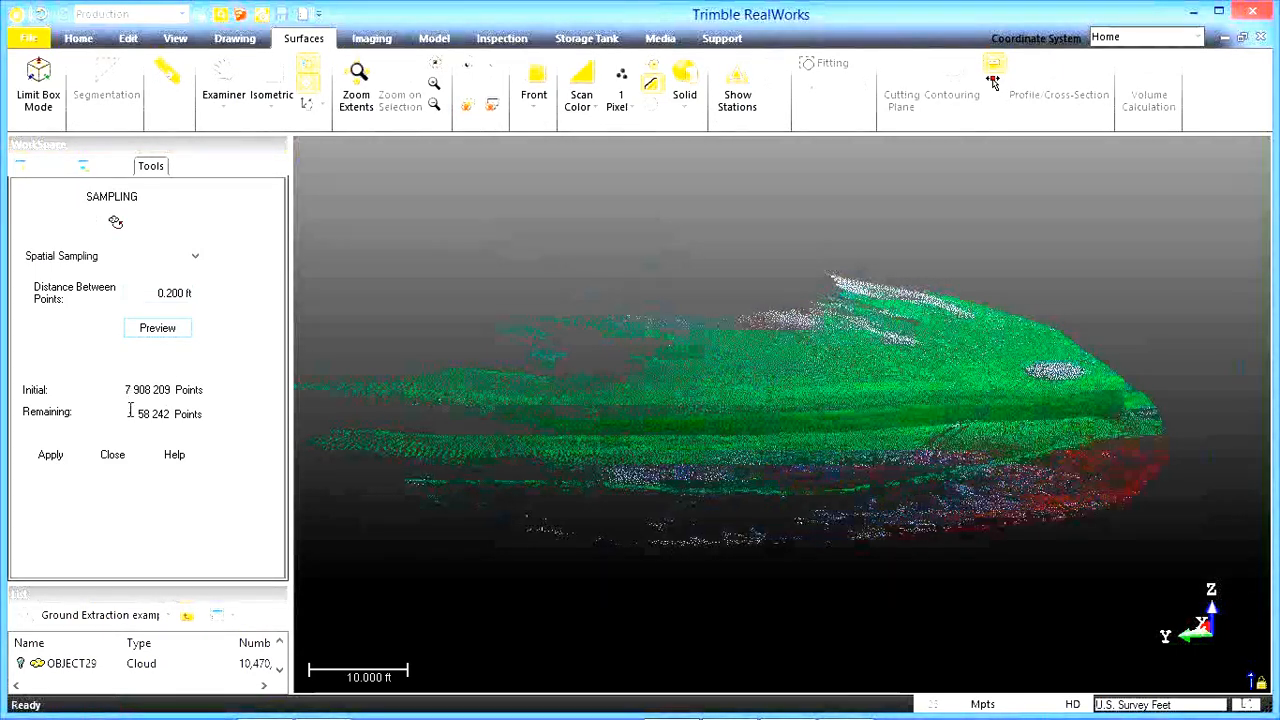
left_click_drag(817, 403, 801, 451)
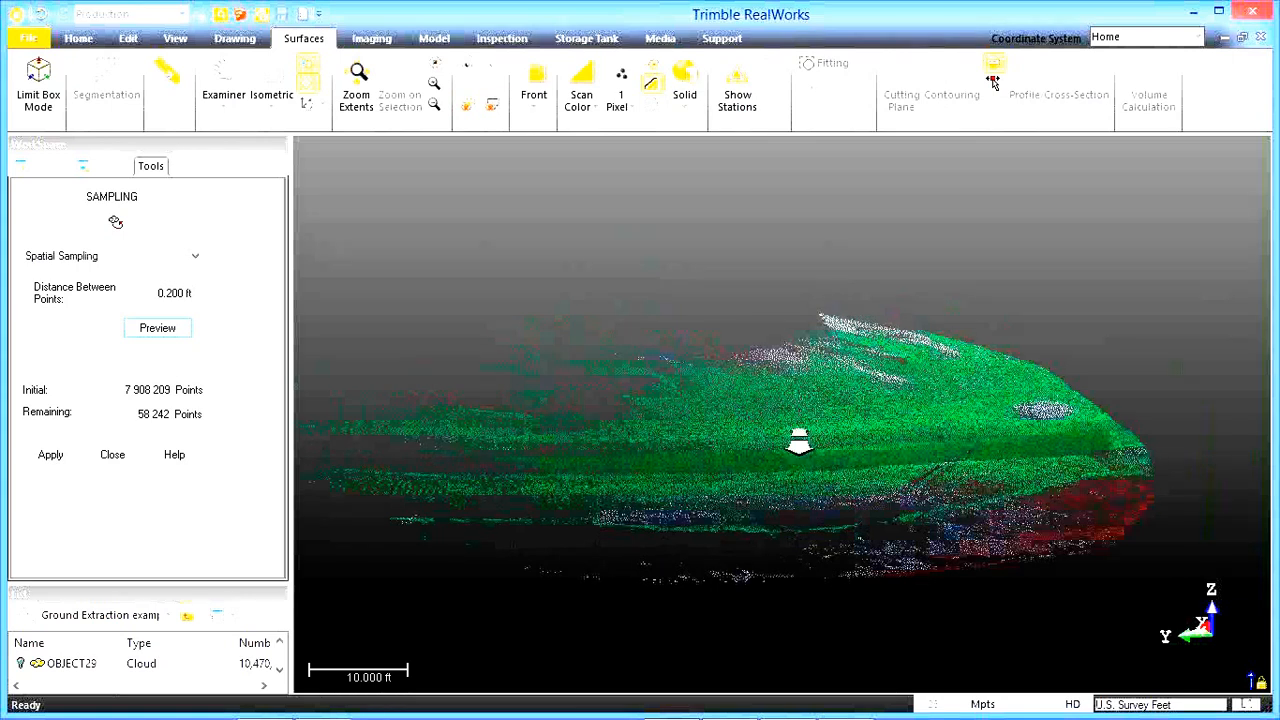
scroll(797, 446, "up", 3)
mouse_move(785, 464)
left_mouse_down()
mouse_move(863, 477)
mouse_move(977, 447)
mouse_move(969, 463)
mouse_move(930, 471)
mouse_move(790, 455)
left_mouse_up()
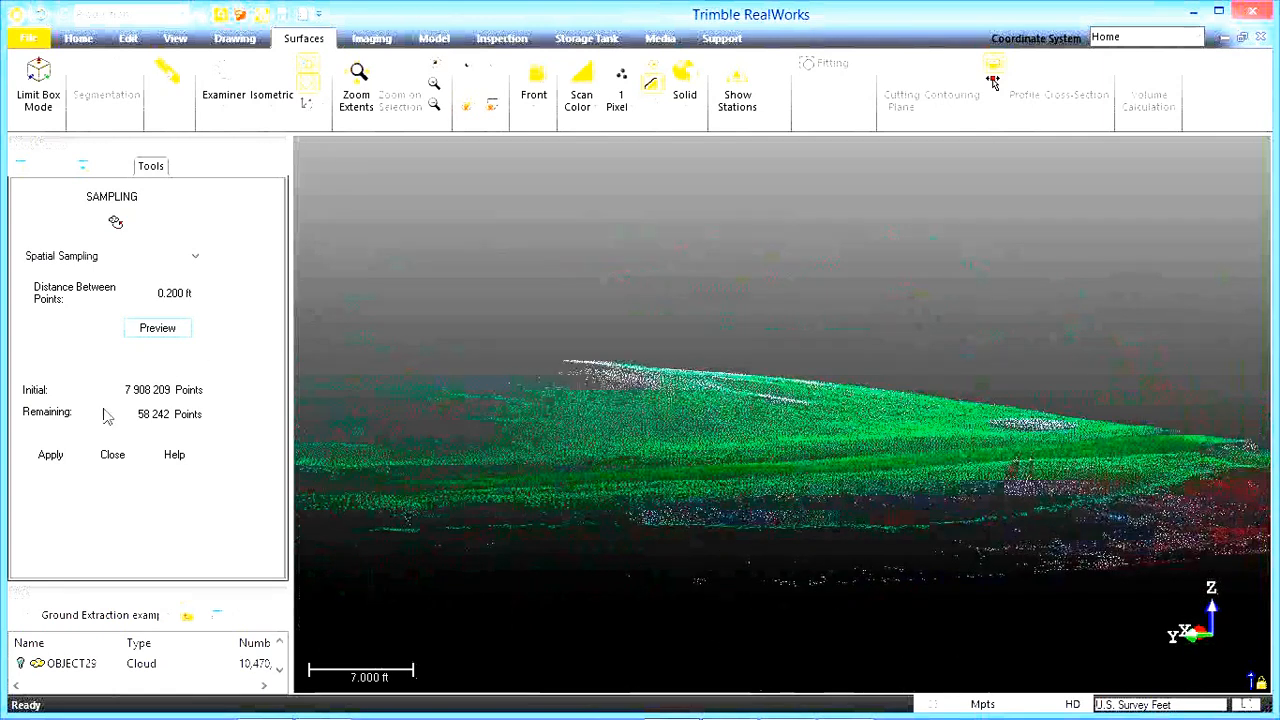
left_click(52, 458)
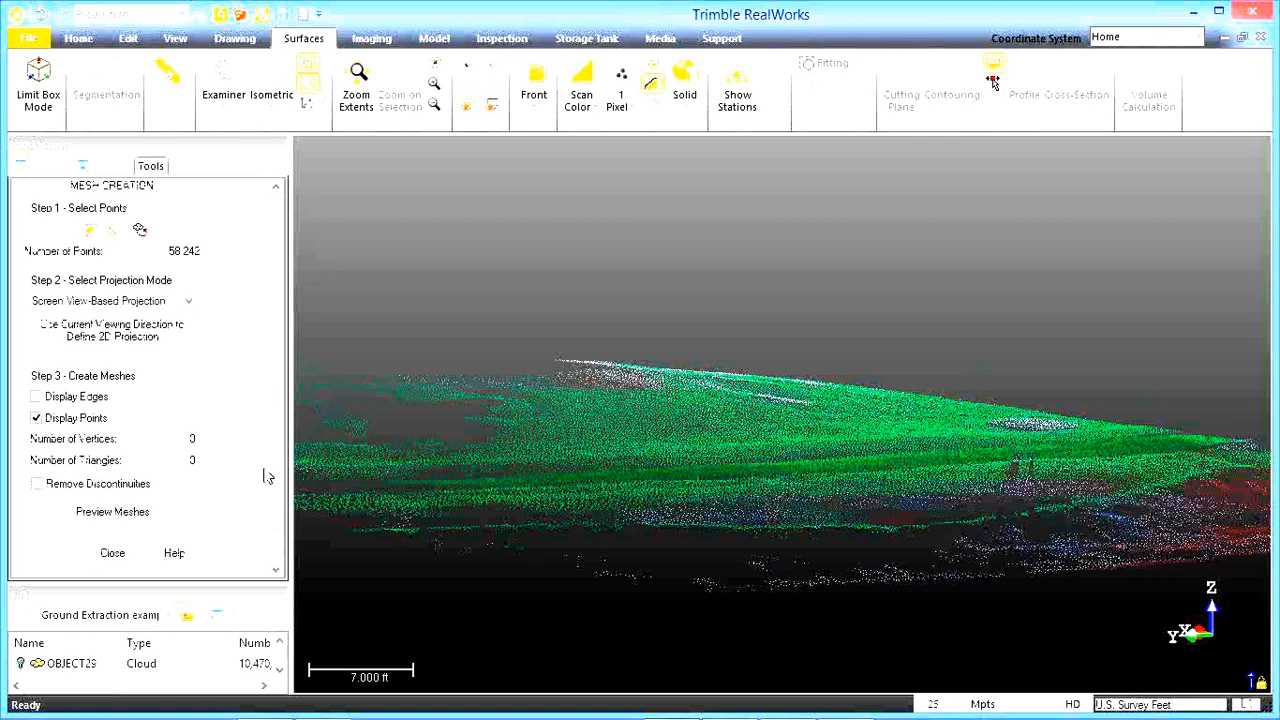
Preview the ground mesh with Screen View-Based Projection, regenerate it looking down from above, and create the mesh.
left_click(112, 511)
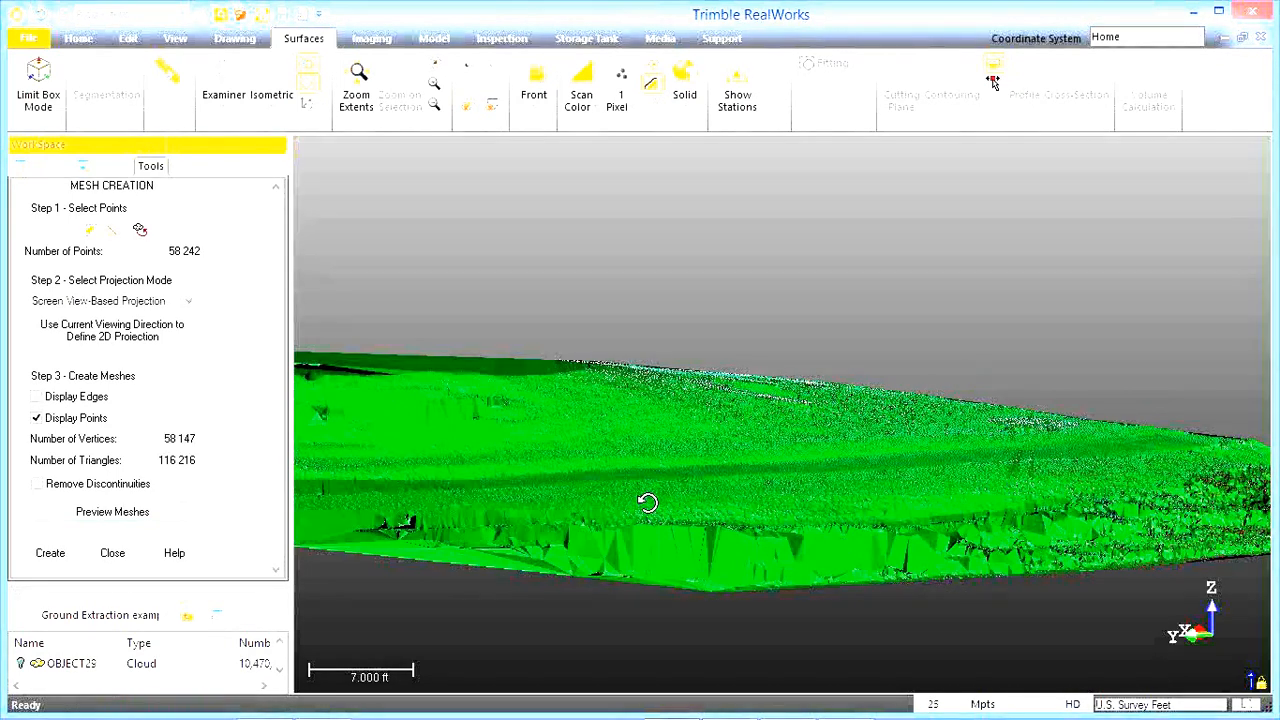
left_click_drag(650, 508, 795, 430)
left_click(86, 512)
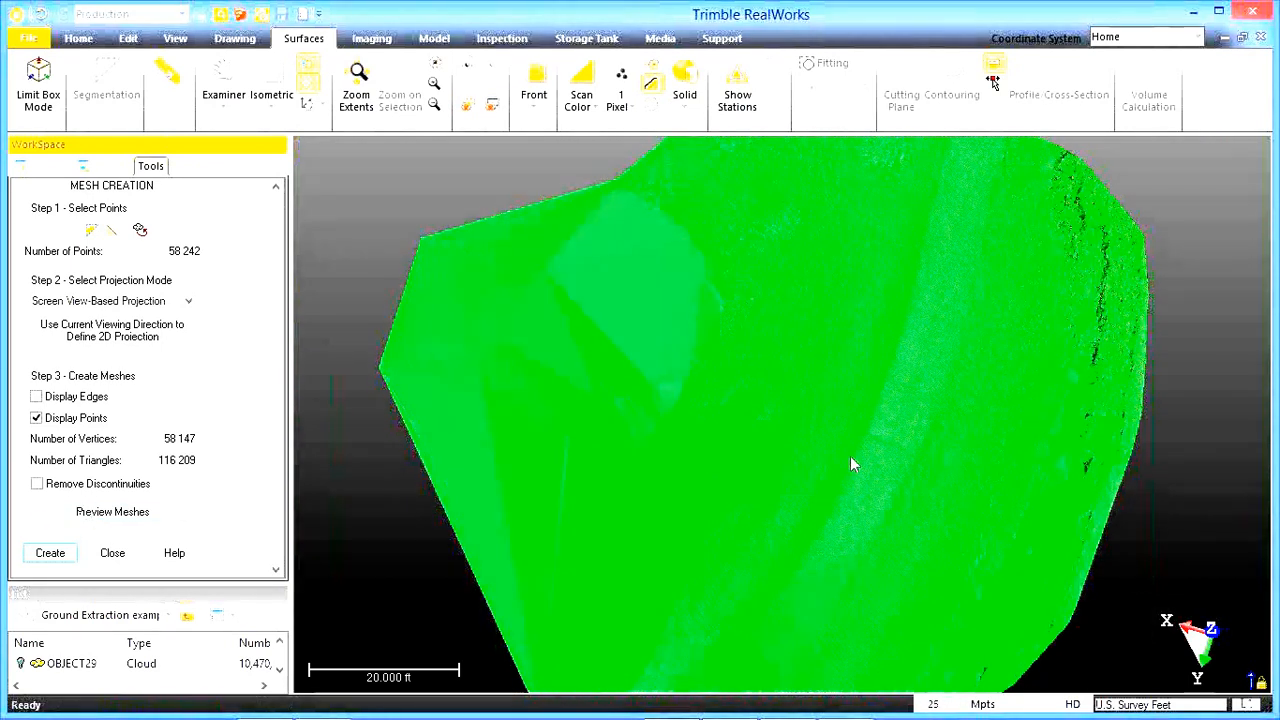
left_click_drag(851, 423, 723, 433)
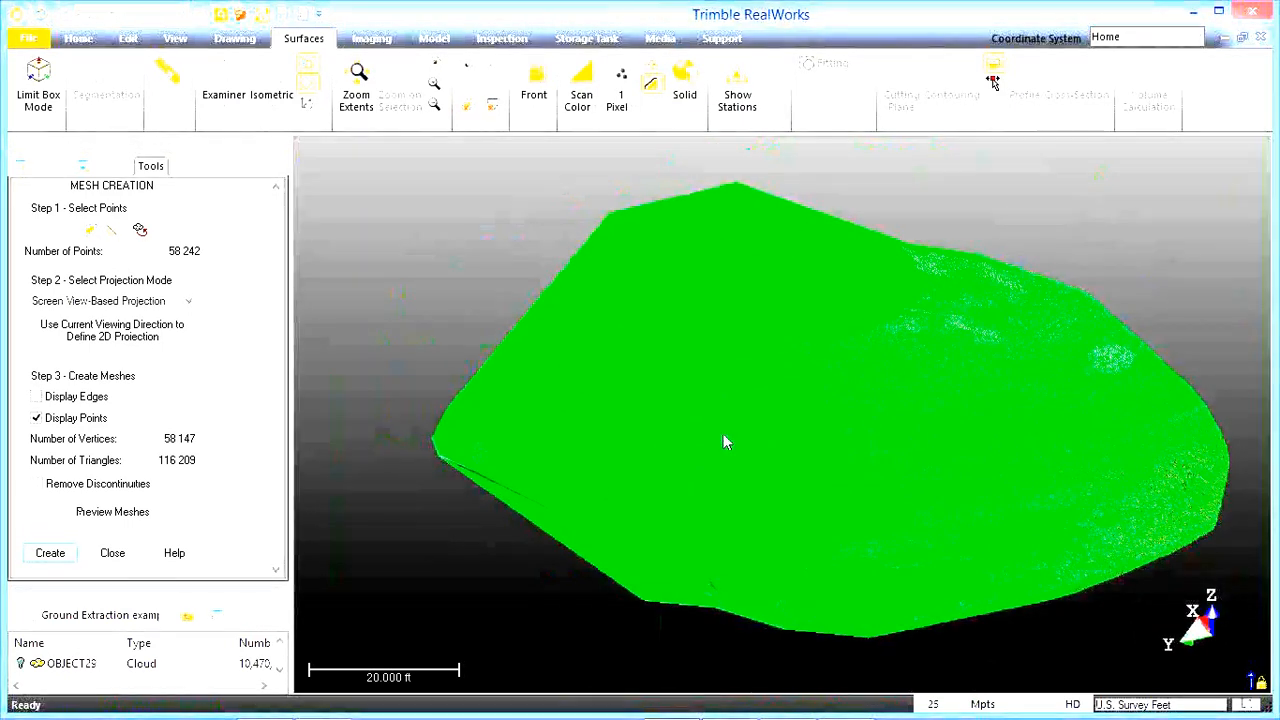
left_click(52, 553)
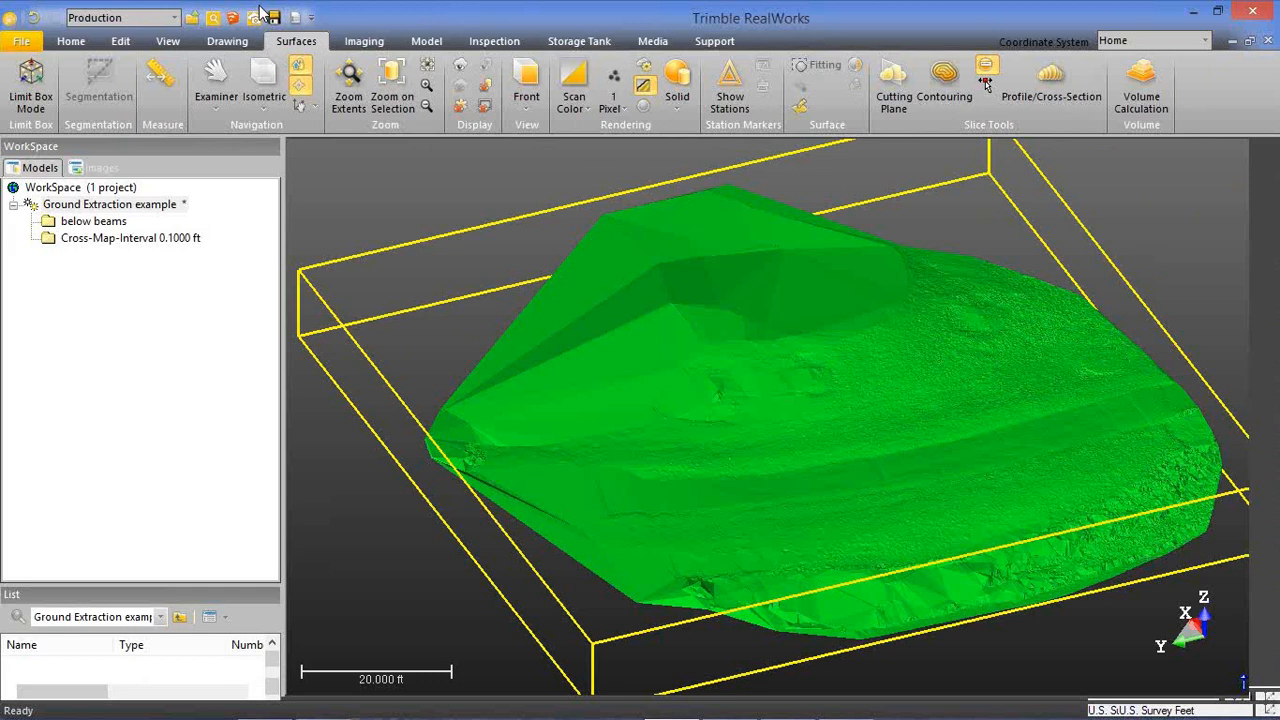
Close the Ground Extraction example project without saving its changes.
left_click(21, 41)
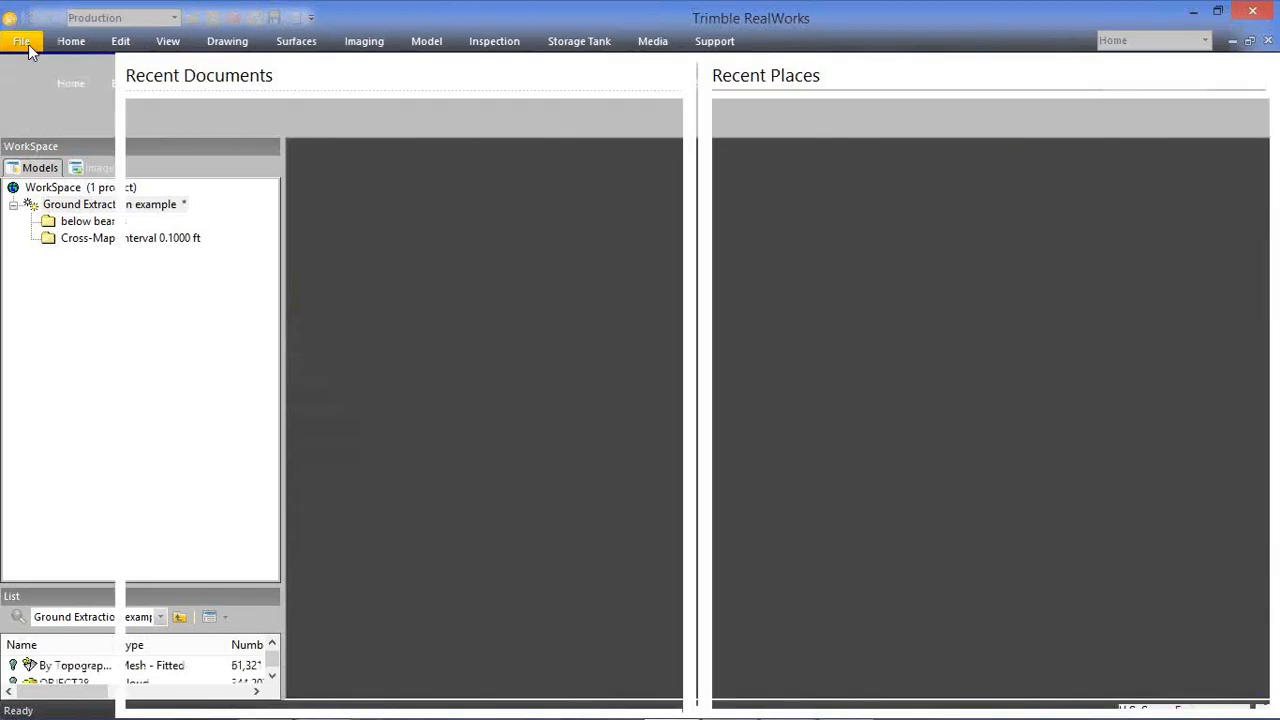
left_click(37, 151)
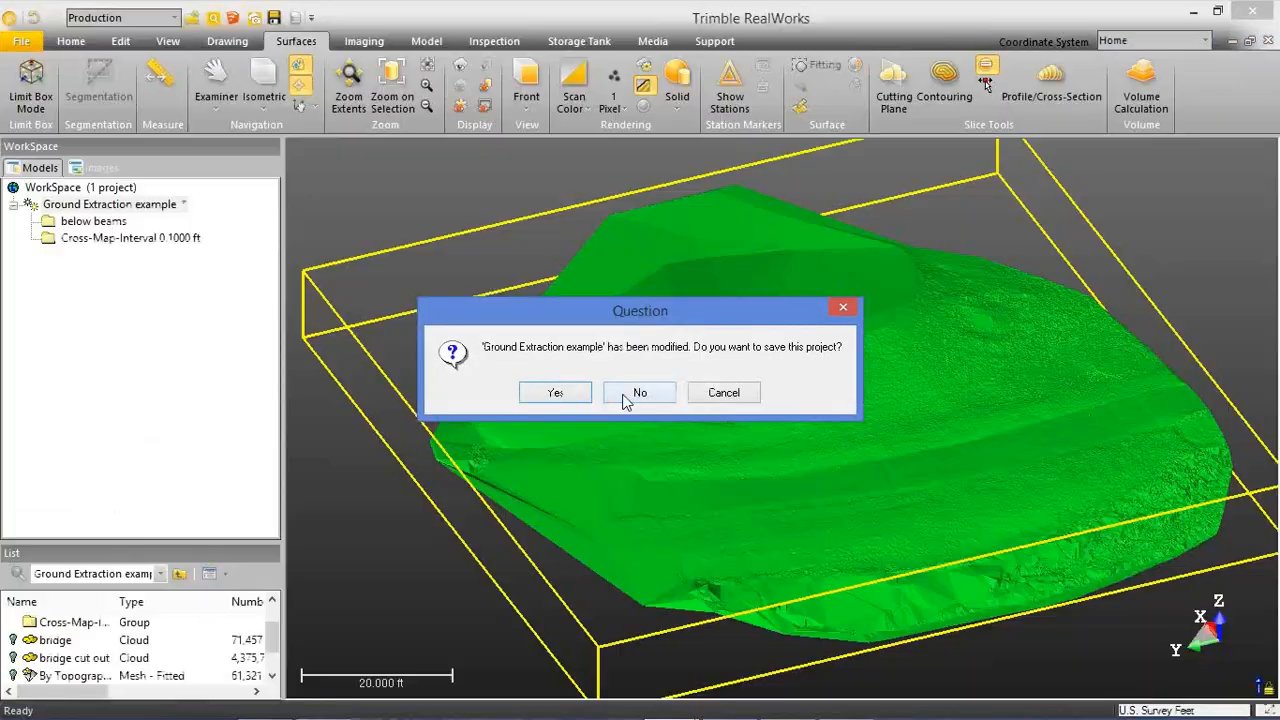
left_click(627, 395)
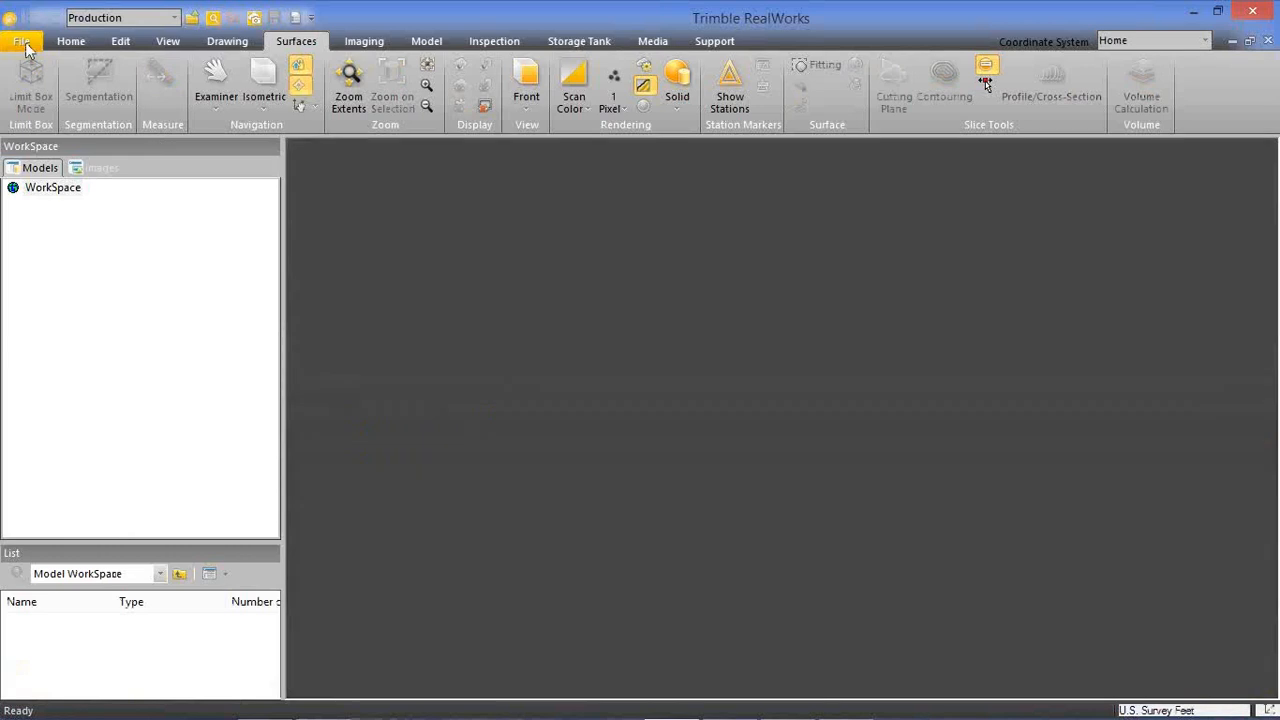
Open the project Resection Example.rwp from the REALWORKS folder in Documents and switch to Registration mode.
left_click(26, 46)
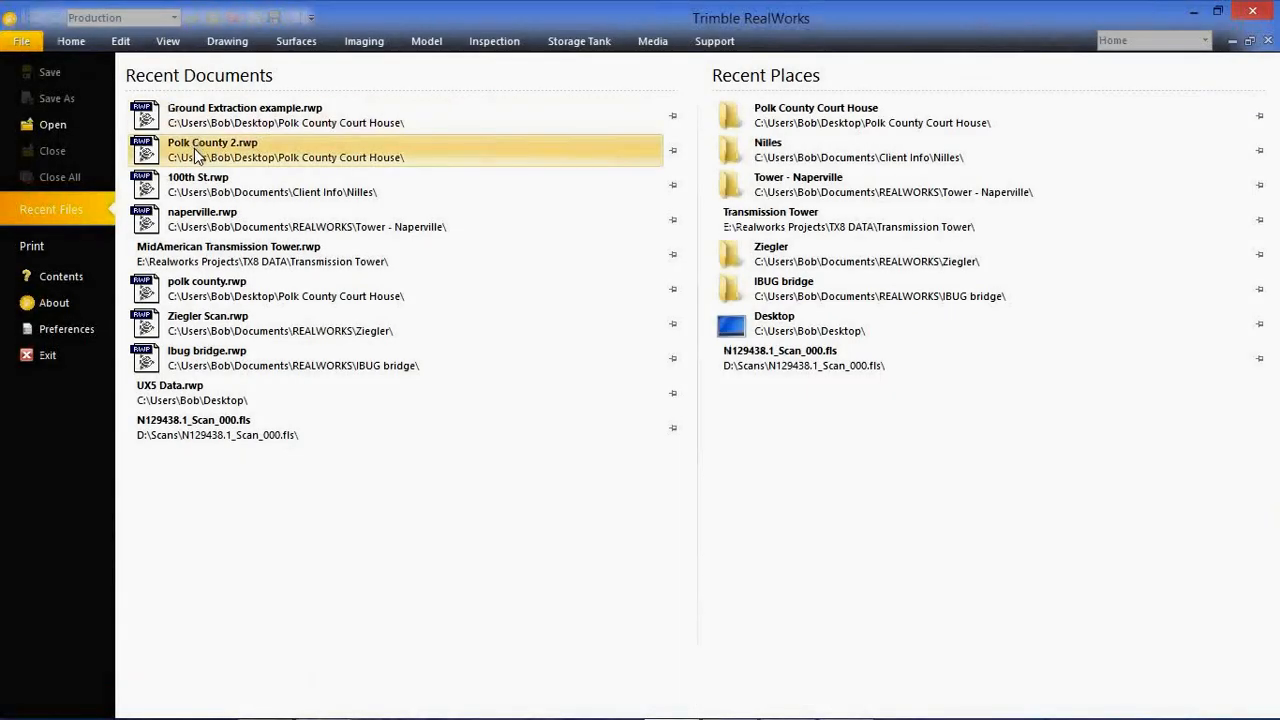
left_click(81, 125)
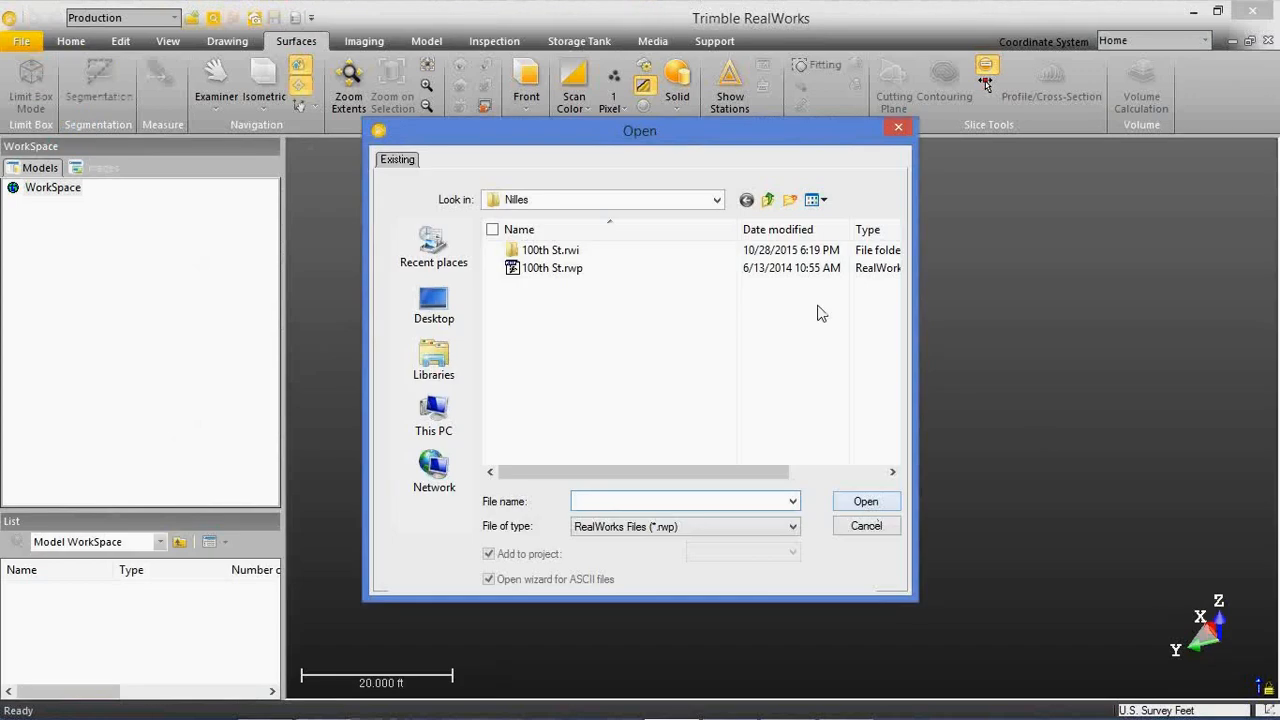
left_click(768, 201)
left_click(768, 201)
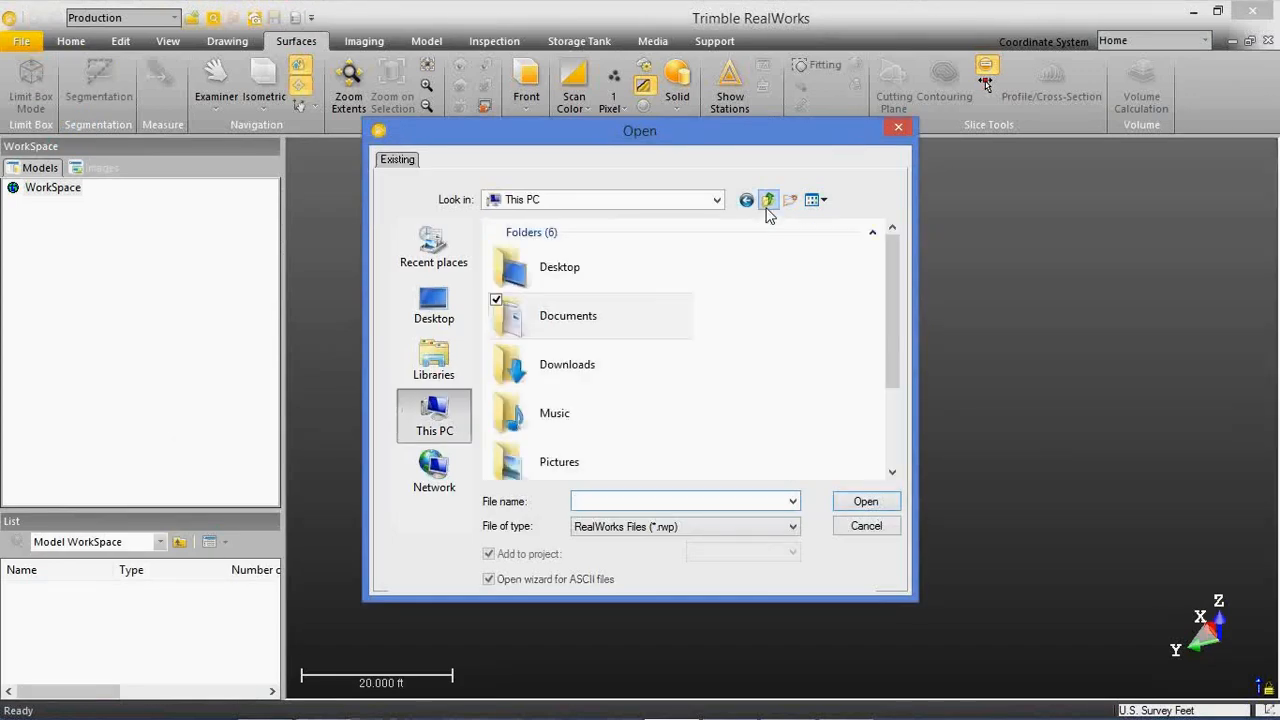
double_click(637, 315)
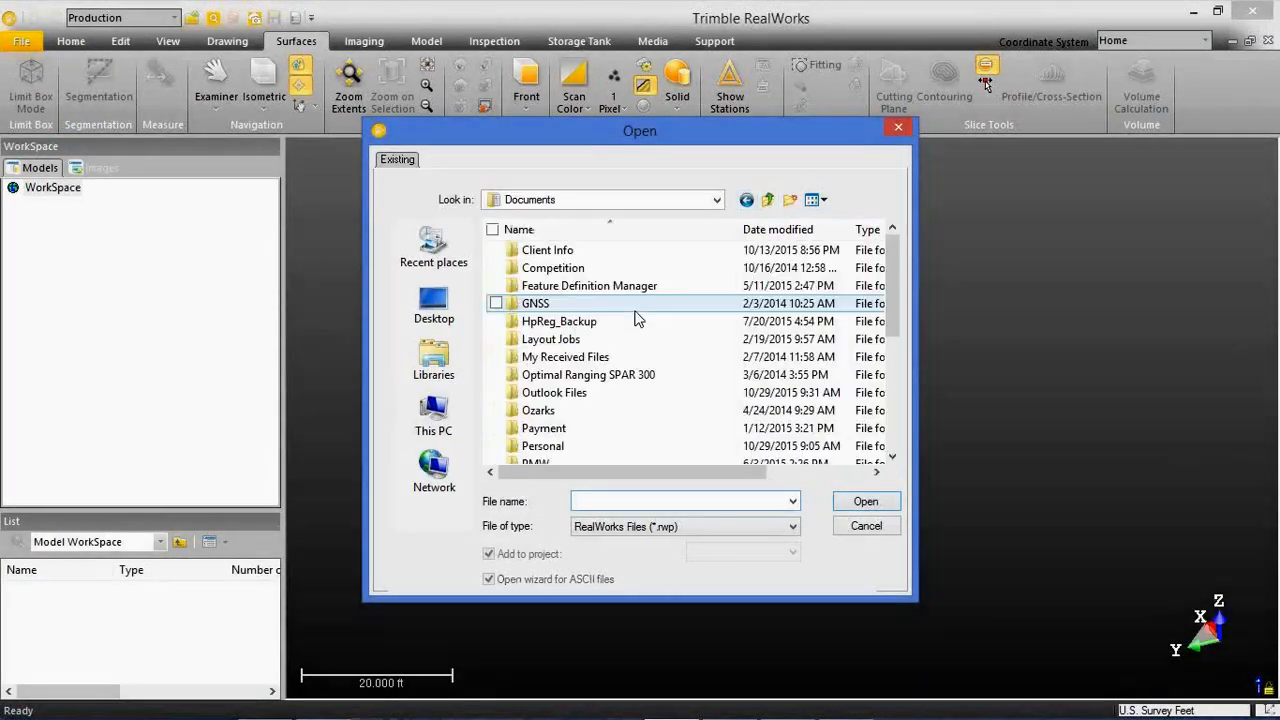
scroll(634, 317, "down", 2)
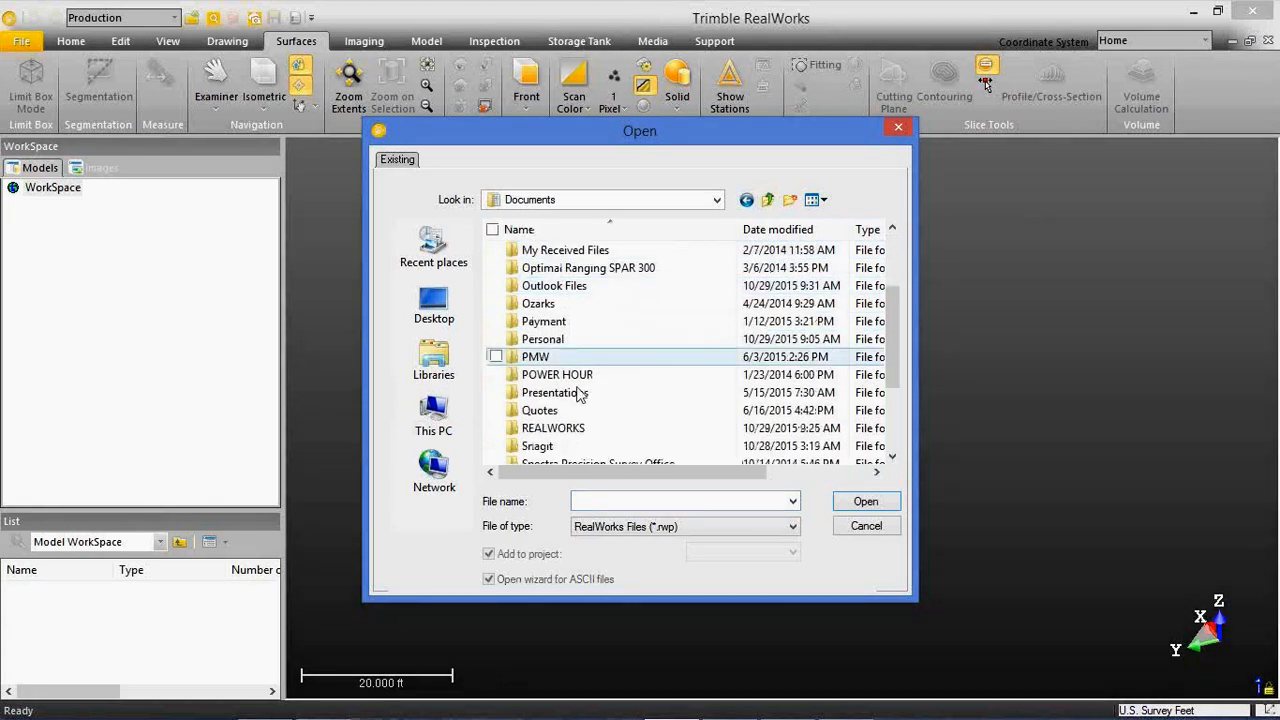
double_click(571, 428)
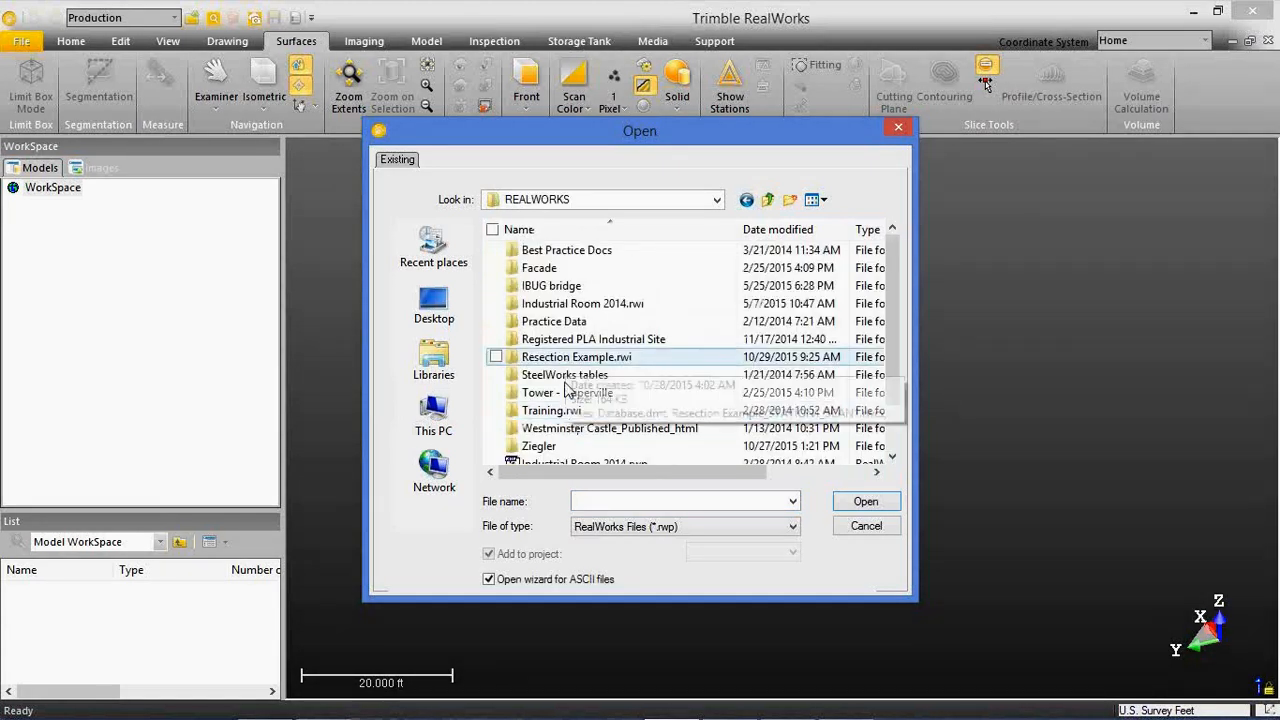
scroll(560, 398, "down", 1)
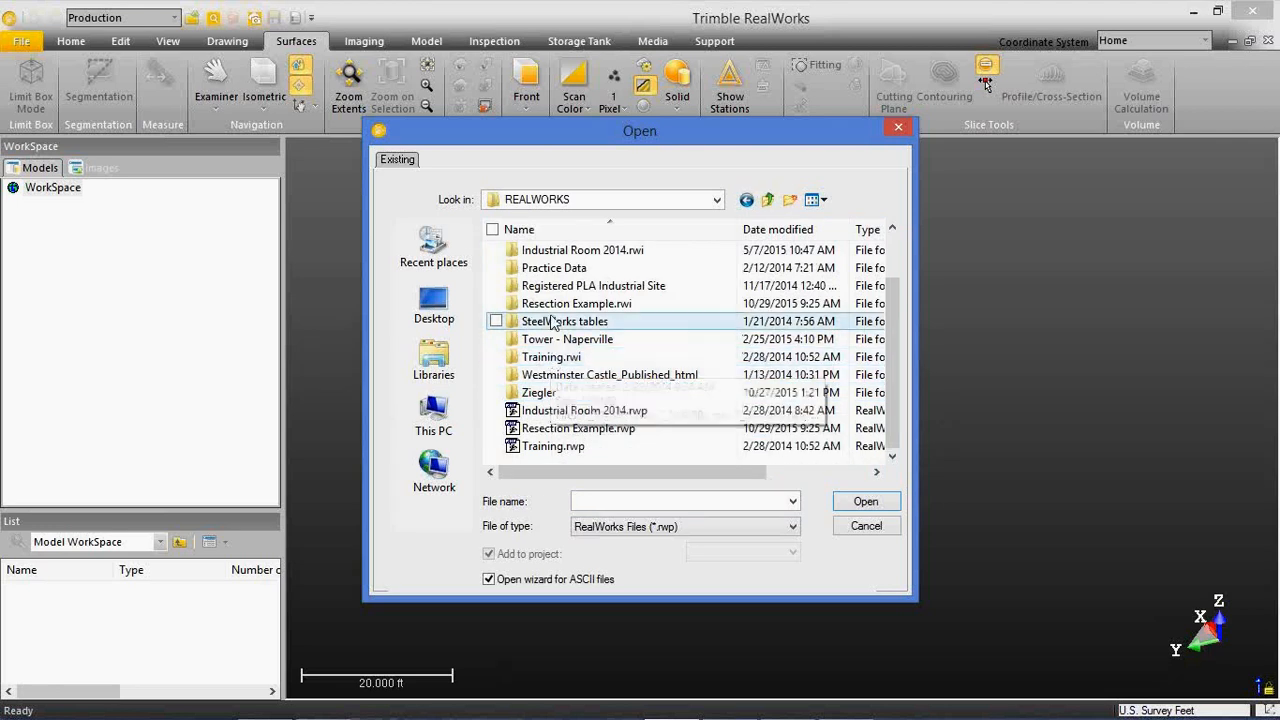
left_click(560, 428)
double_click(560, 428)
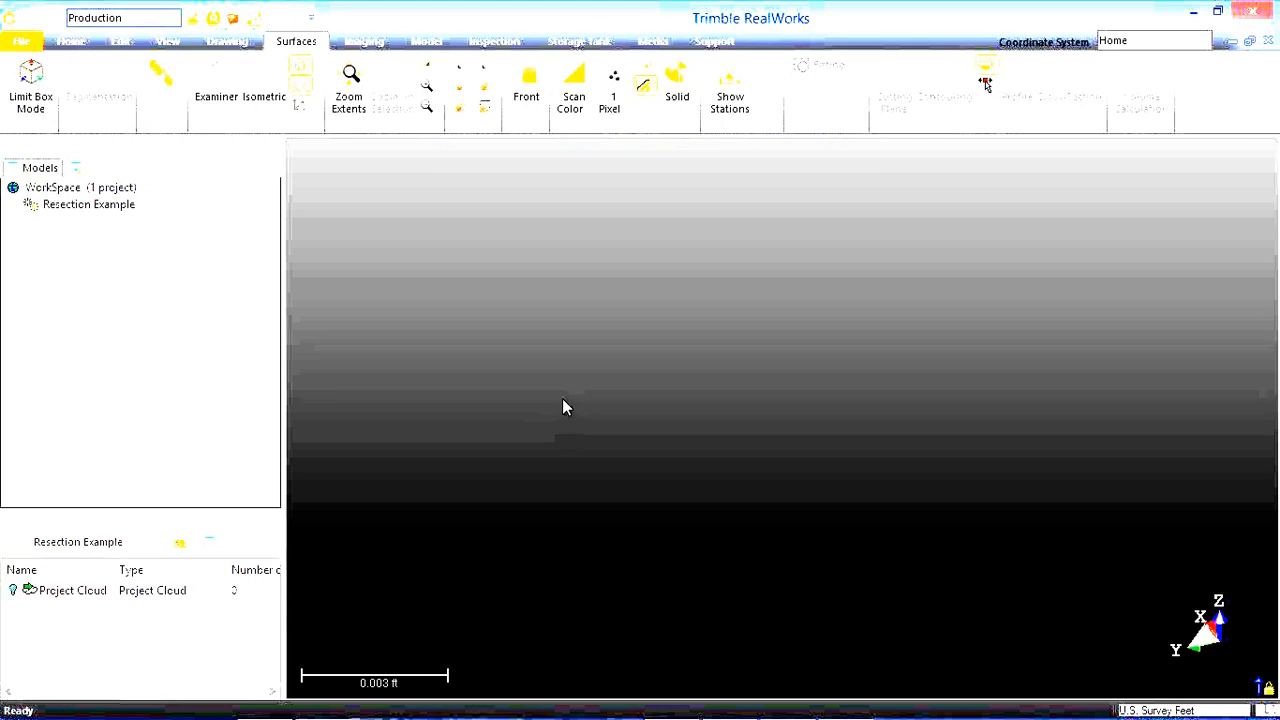
left_click(150, 18)
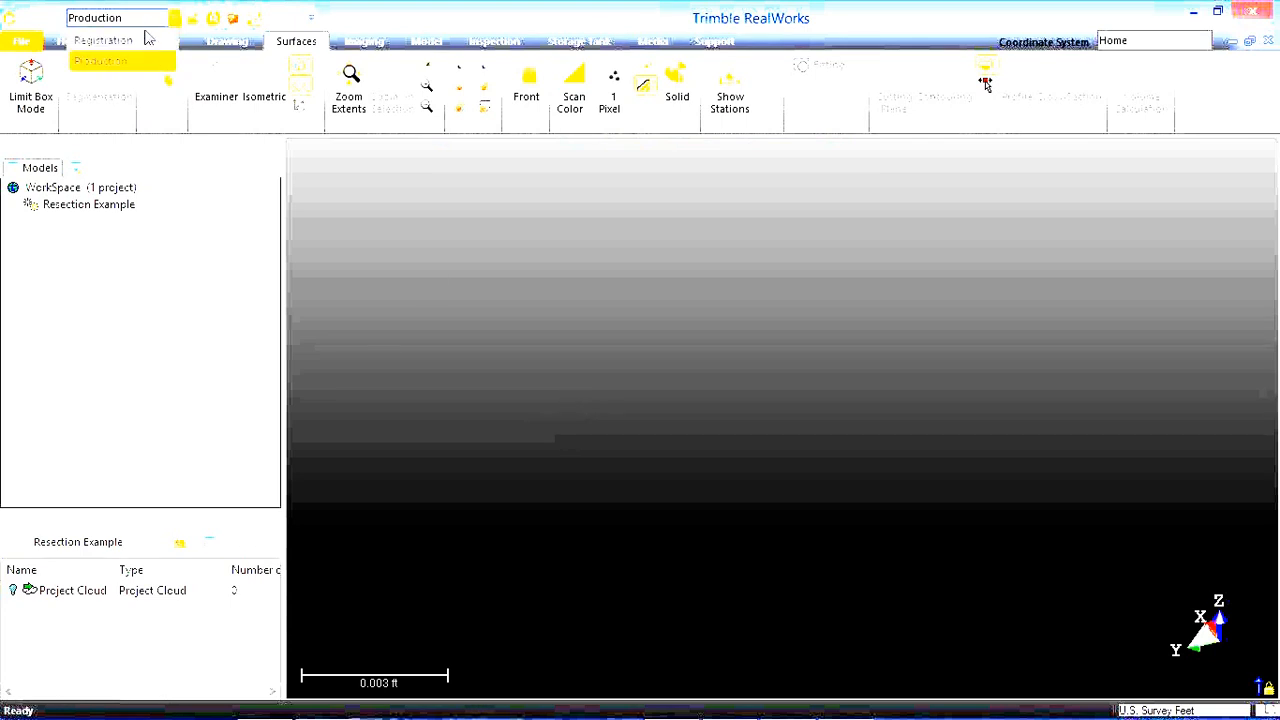
left_click(147, 41)
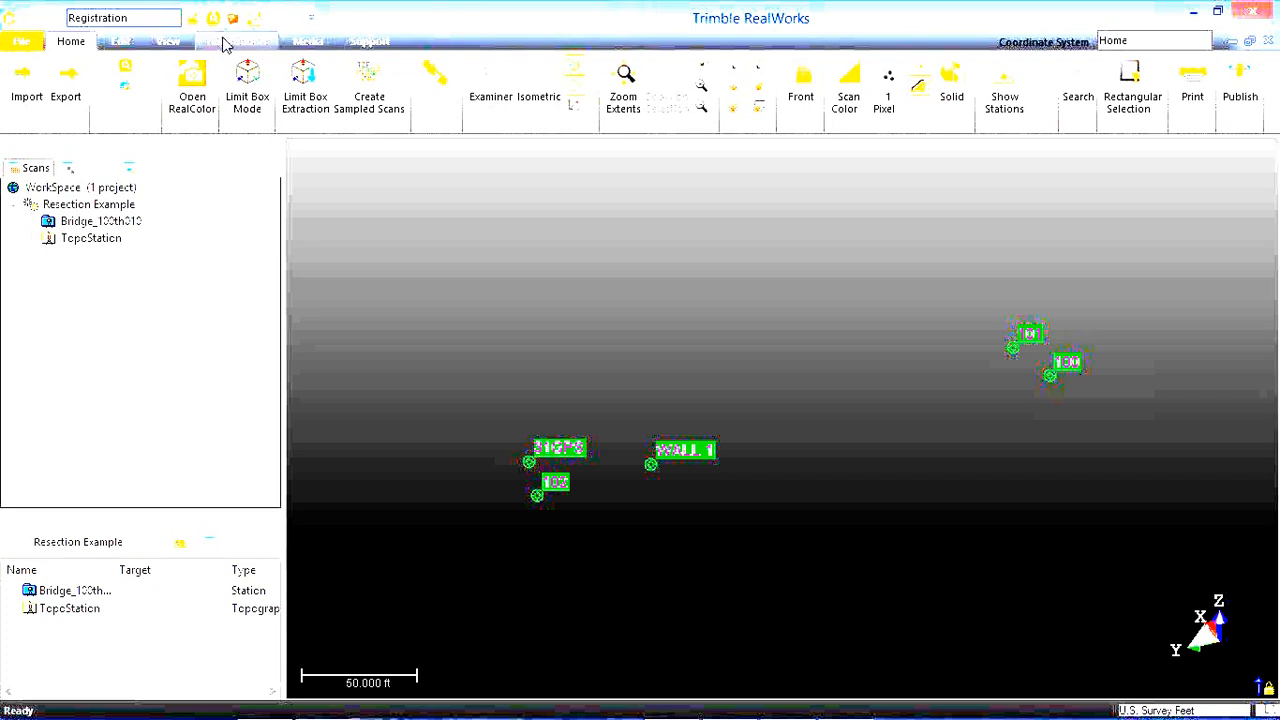
Start Station Setup for the Bridge_100th010 station and set its setup type to Resection.
left_click(224, 42)
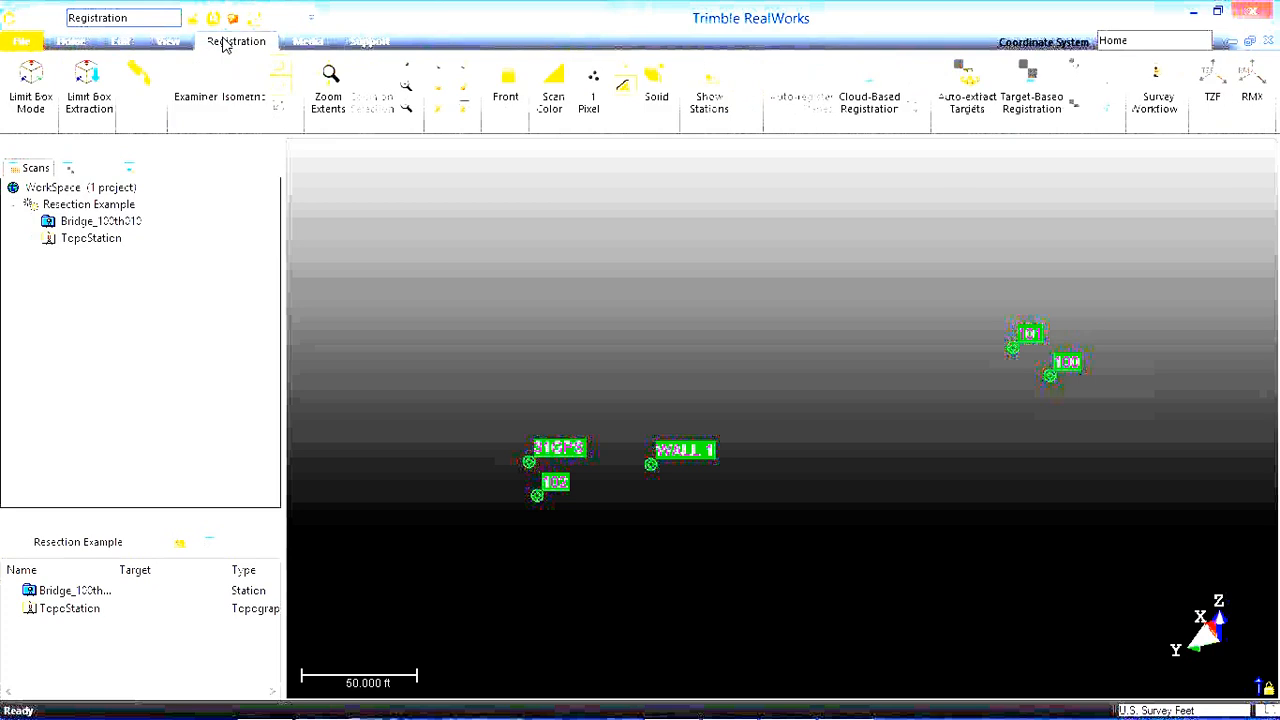
left_click(43, 593)
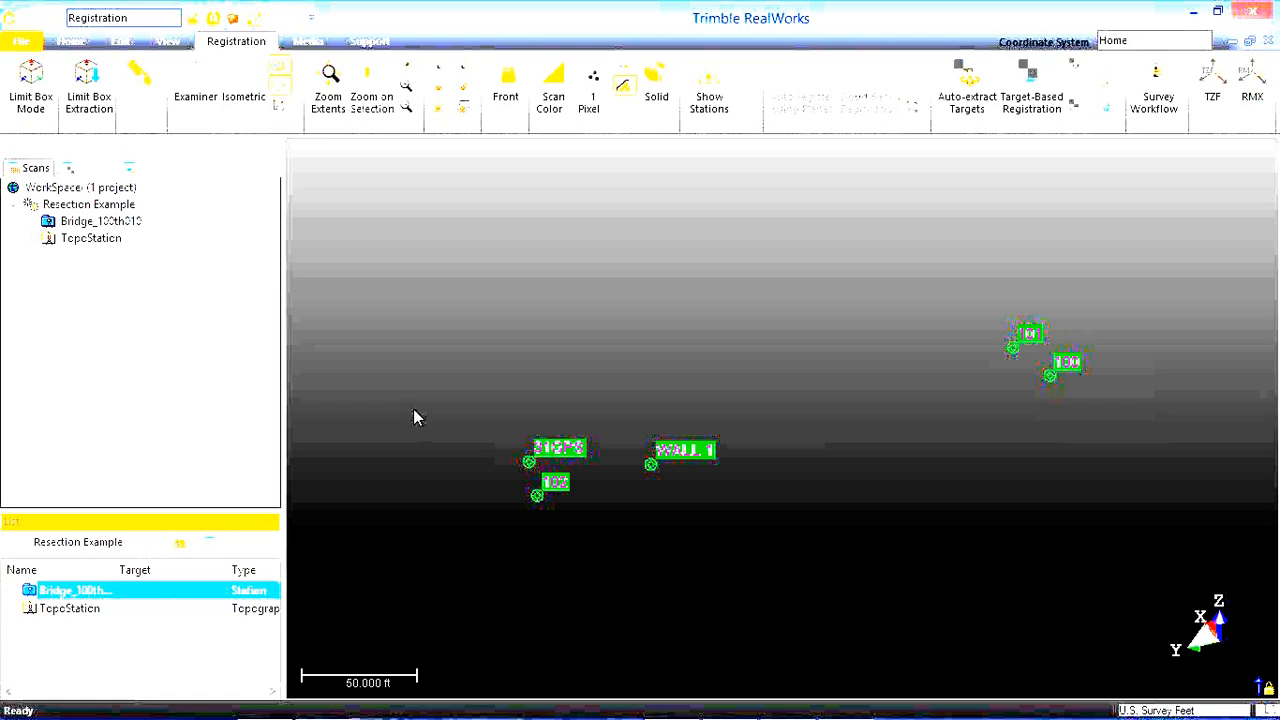
left_click(1160, 106)
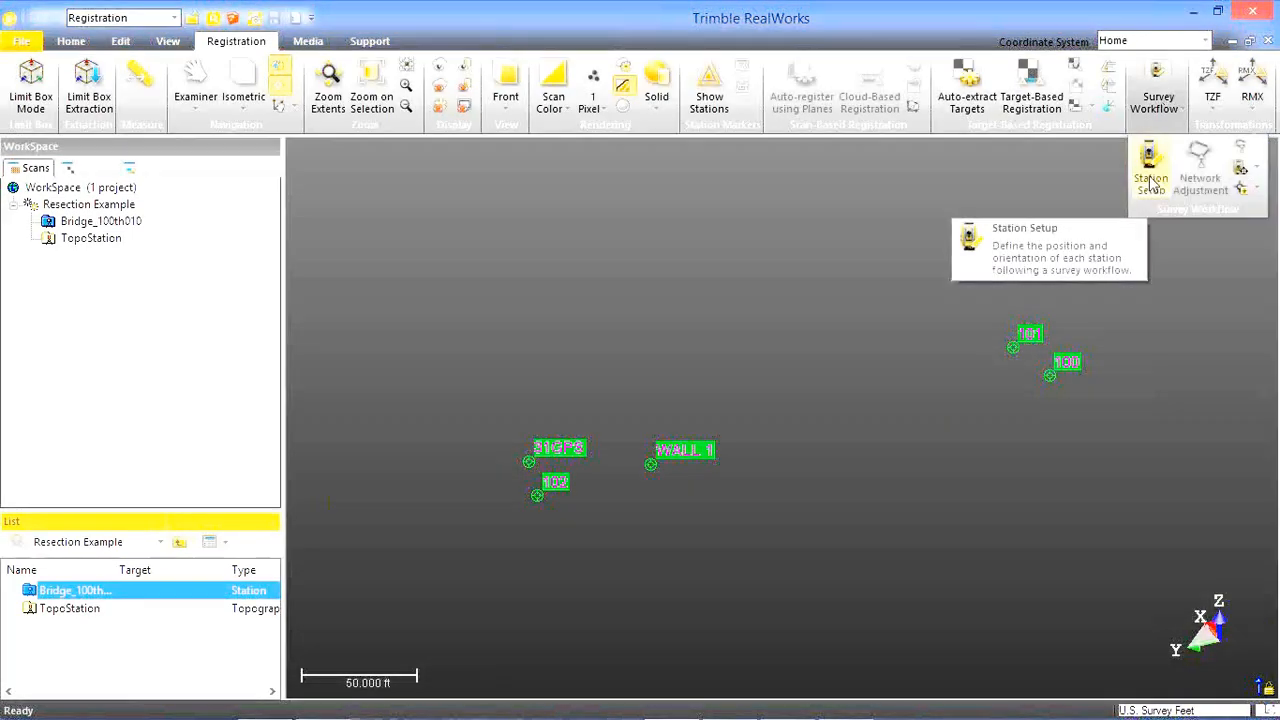
left_click(1150, 180)
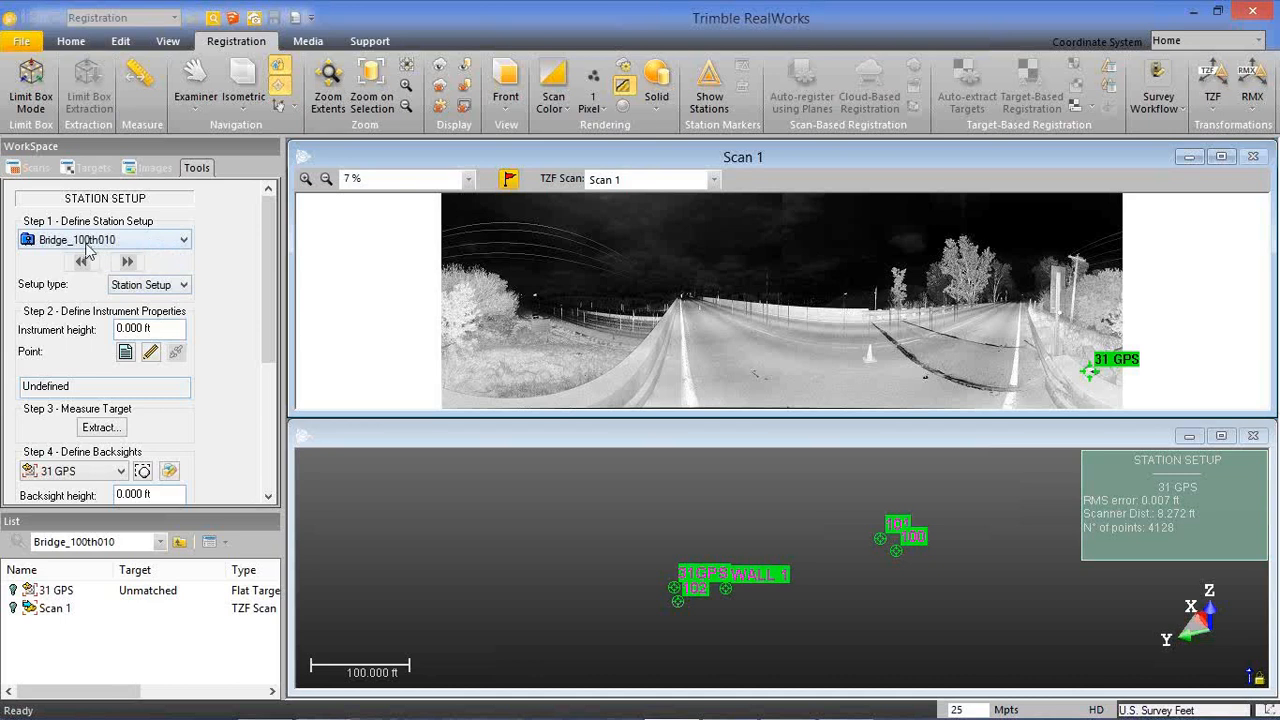
left_click(131, 292)
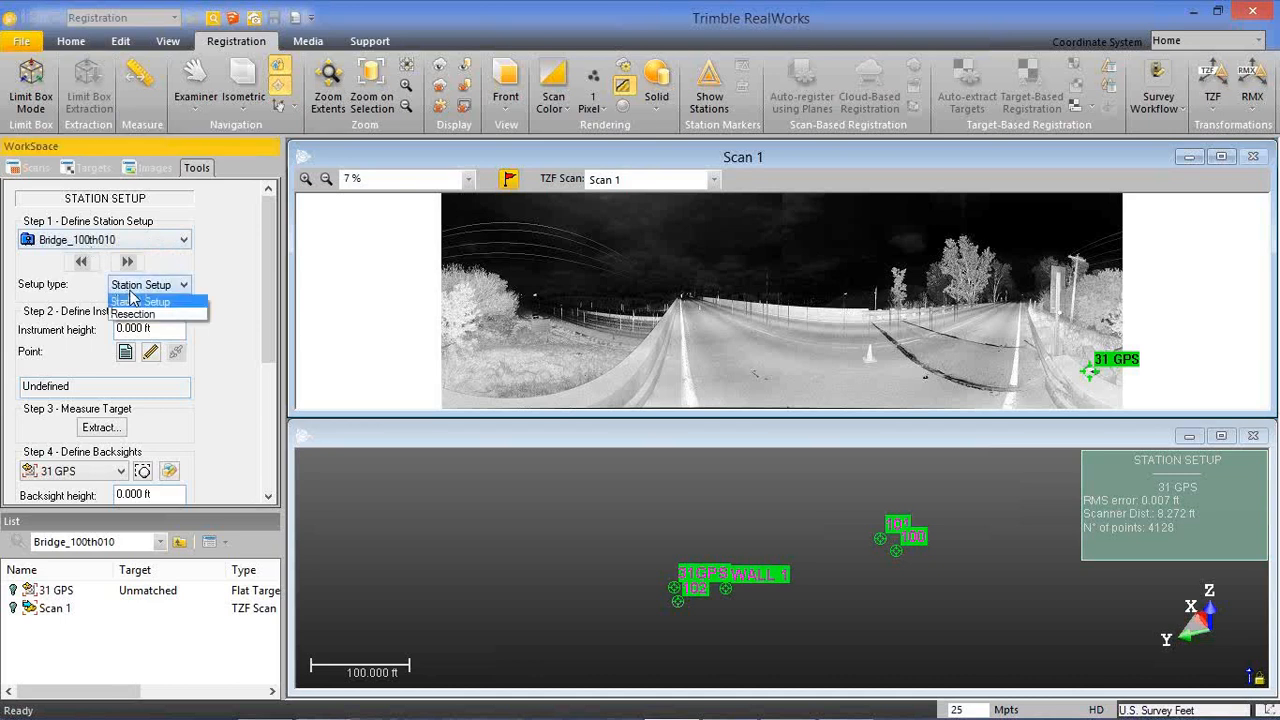
left_click(133, 315)
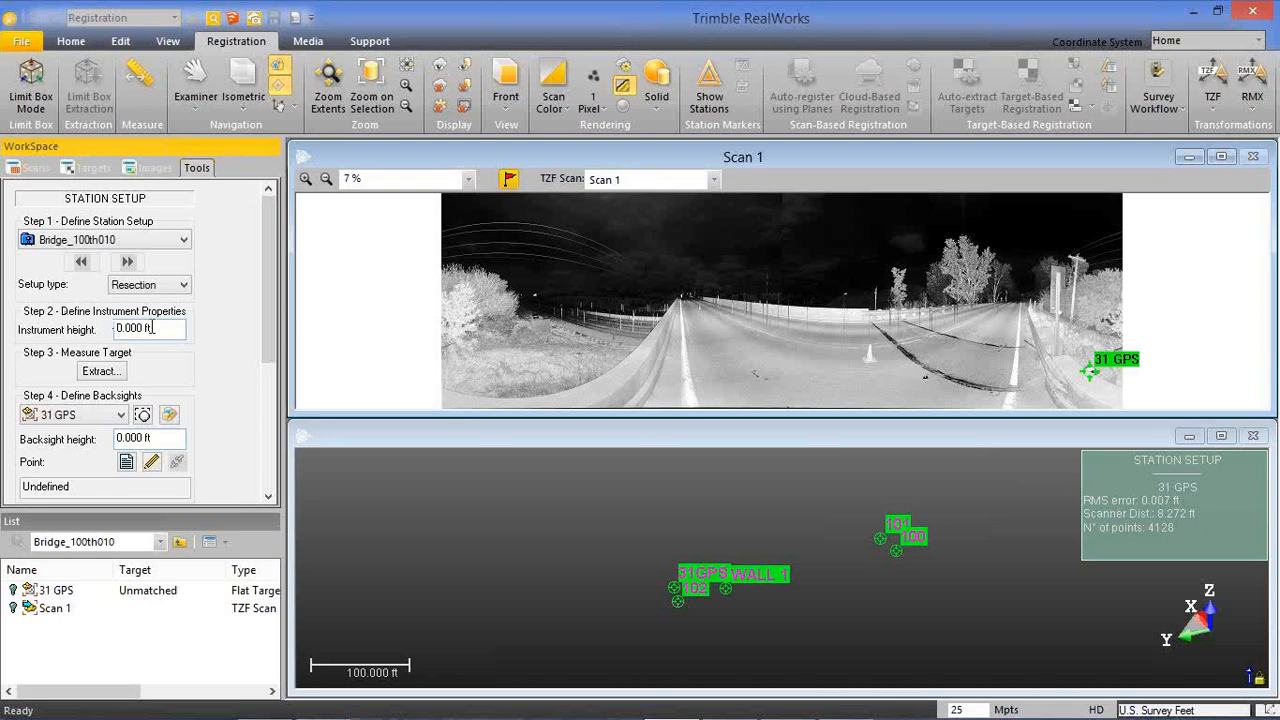
Extract a Black and White Flat Target by fencing the checkerboard target on the road's edge line with a polygon in Scan 1.
left_click(88, 373)
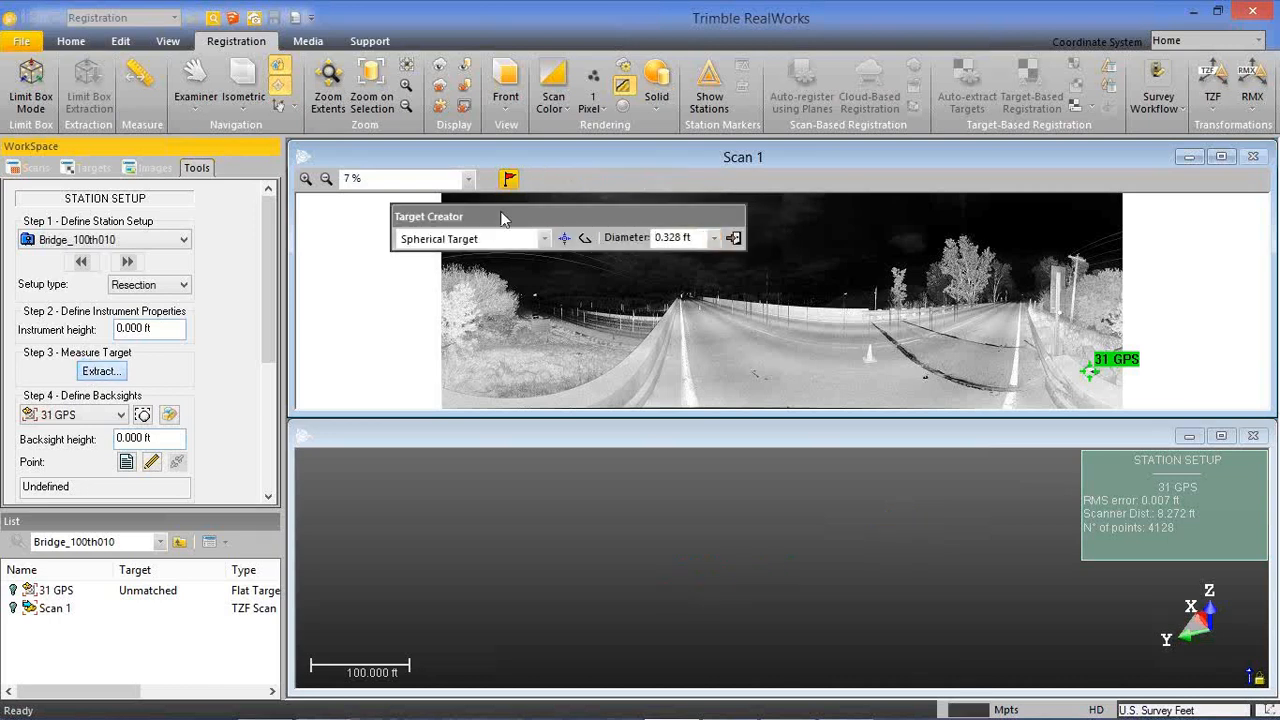
left_click(542, 239)
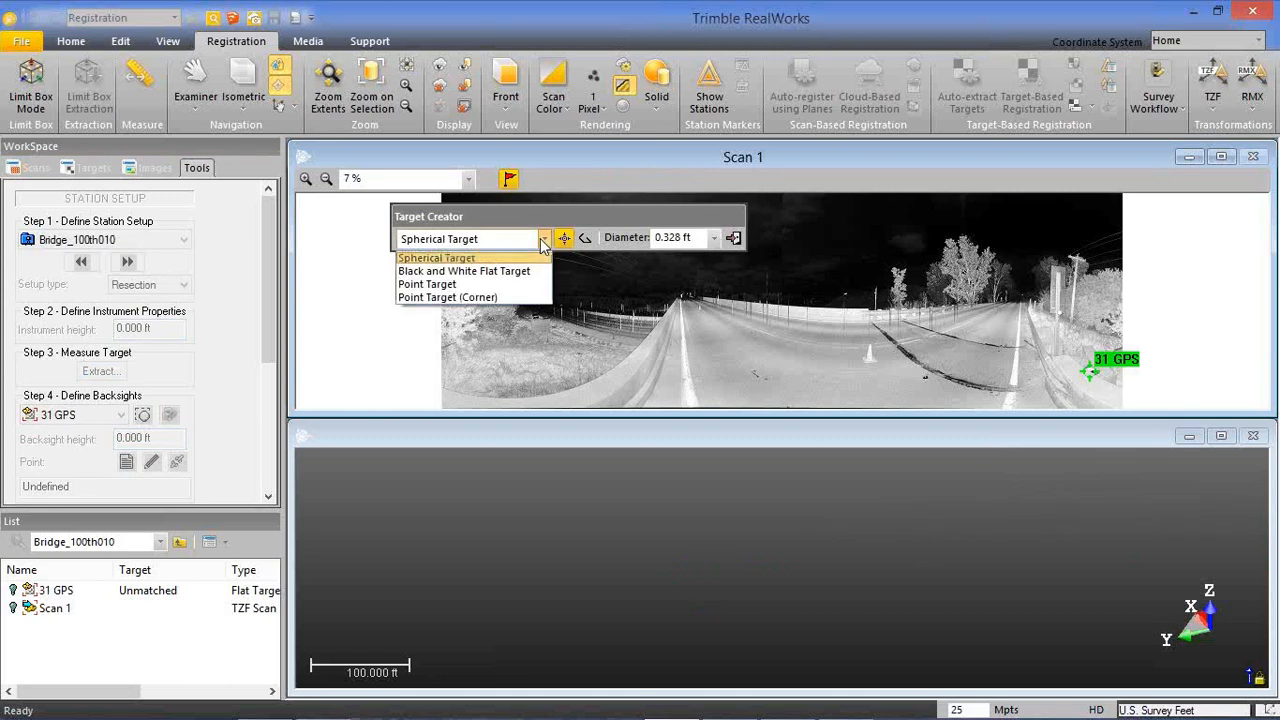
left_click(493, 275)
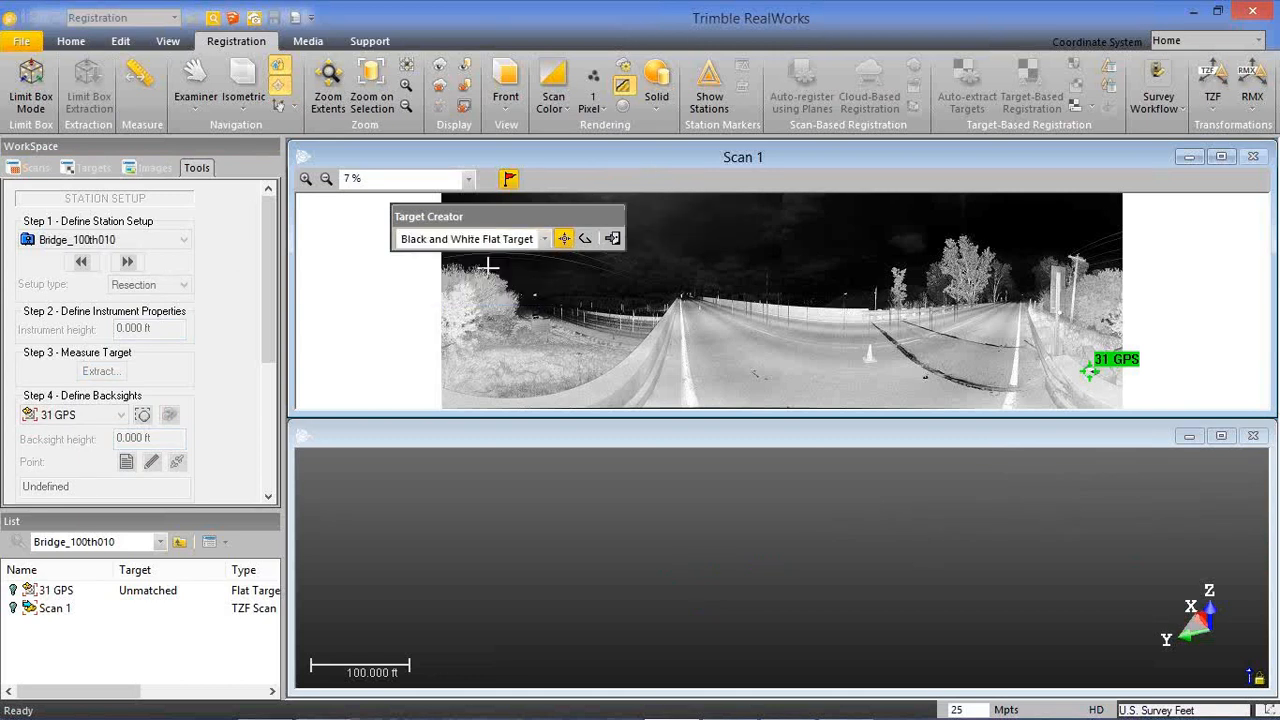
scroll(569, 274, "up", 5)
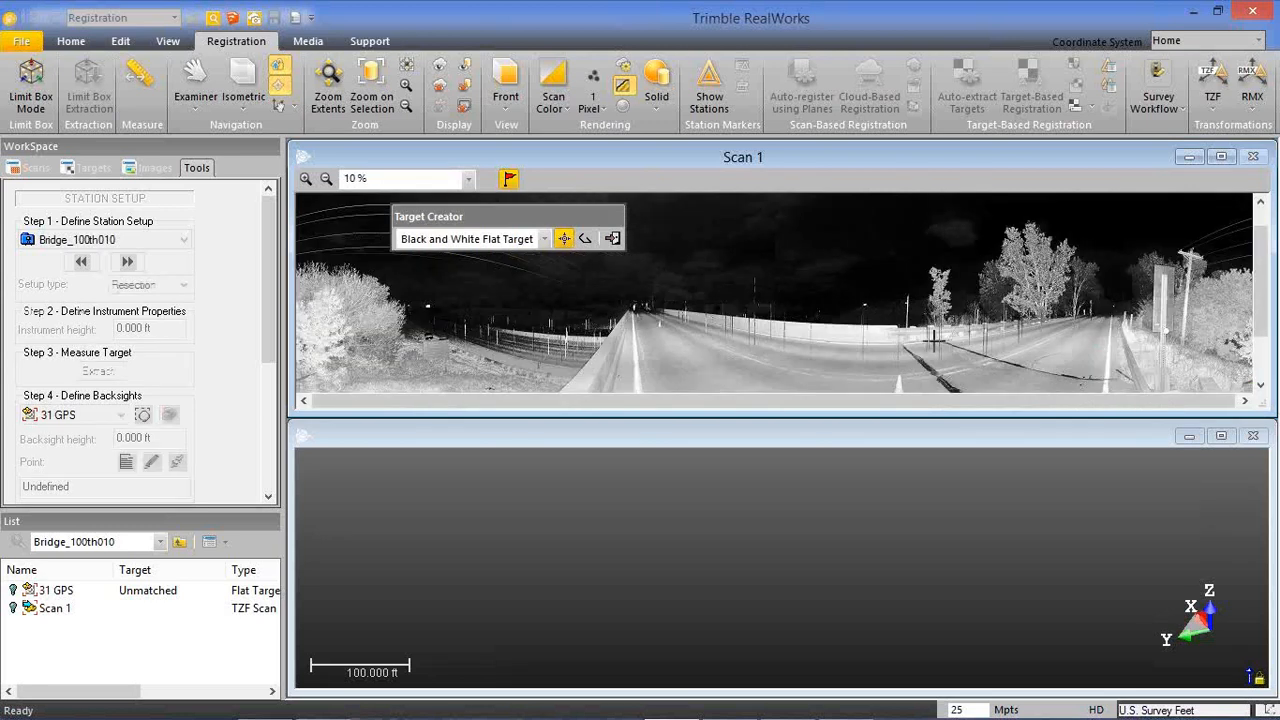
scroll(1003, 341, "up", 3)
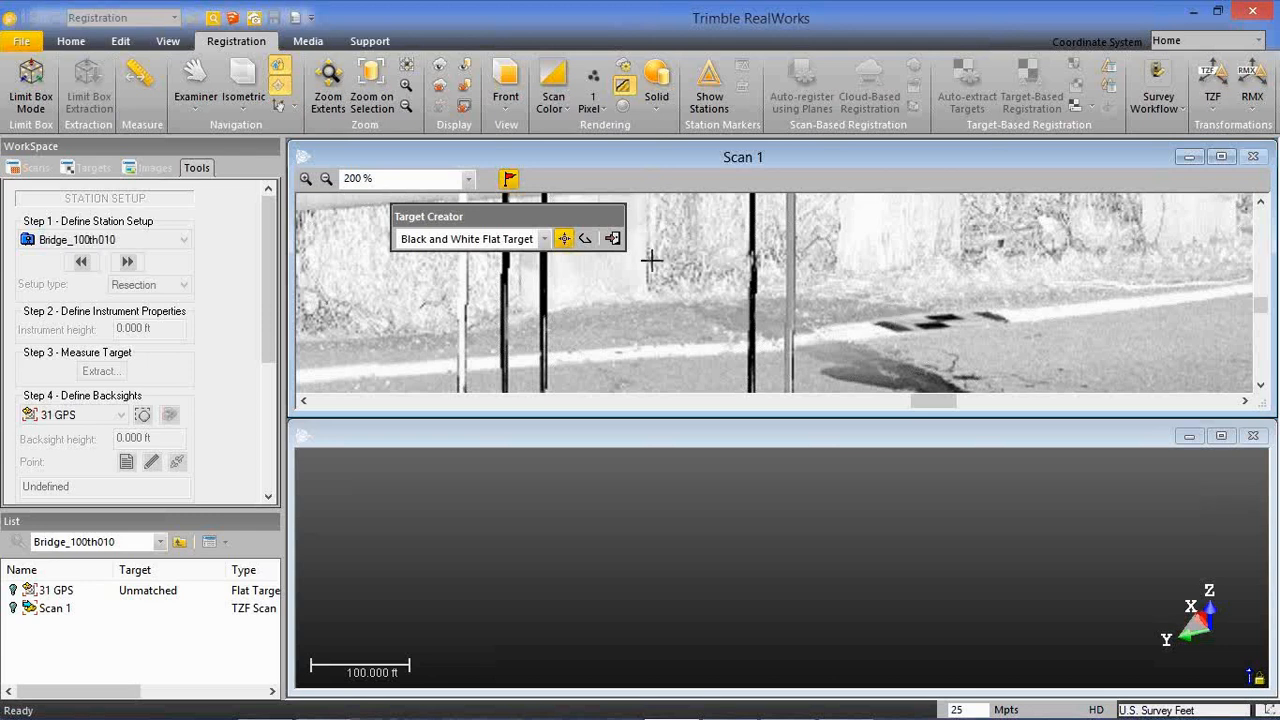
left_click(586, 240)
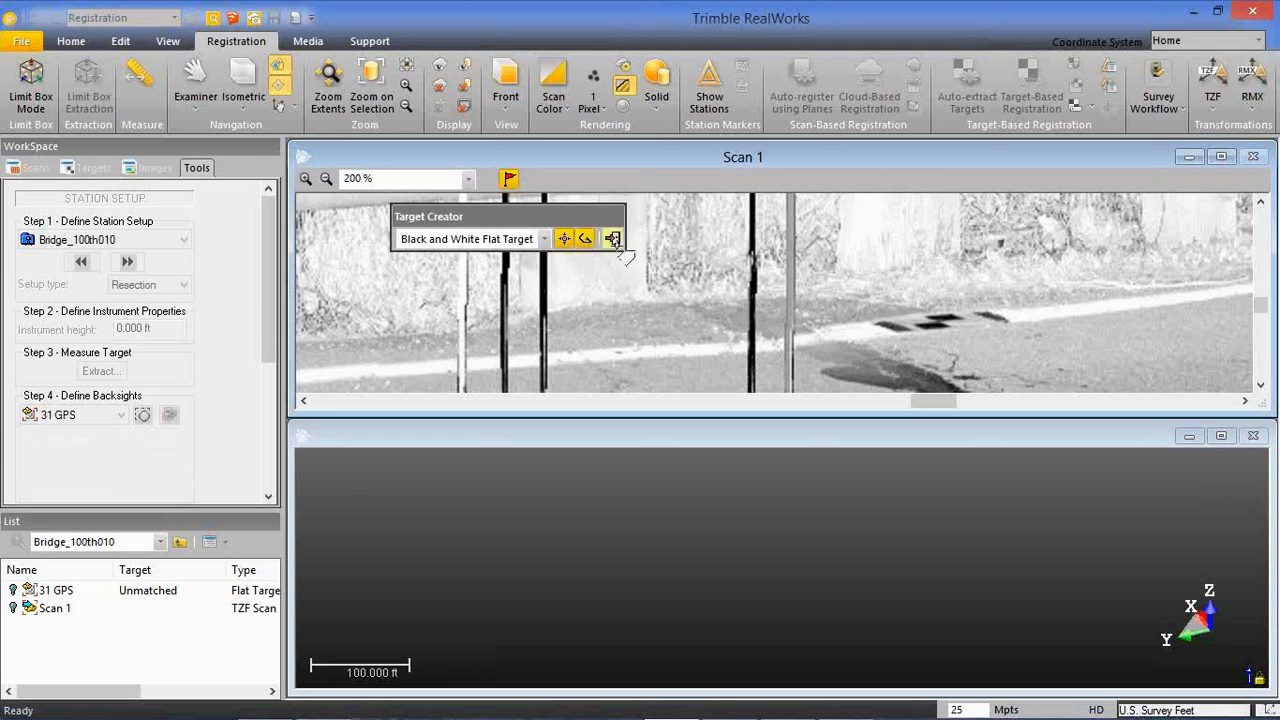
left_click(918, 336)
left_click(990, 324)
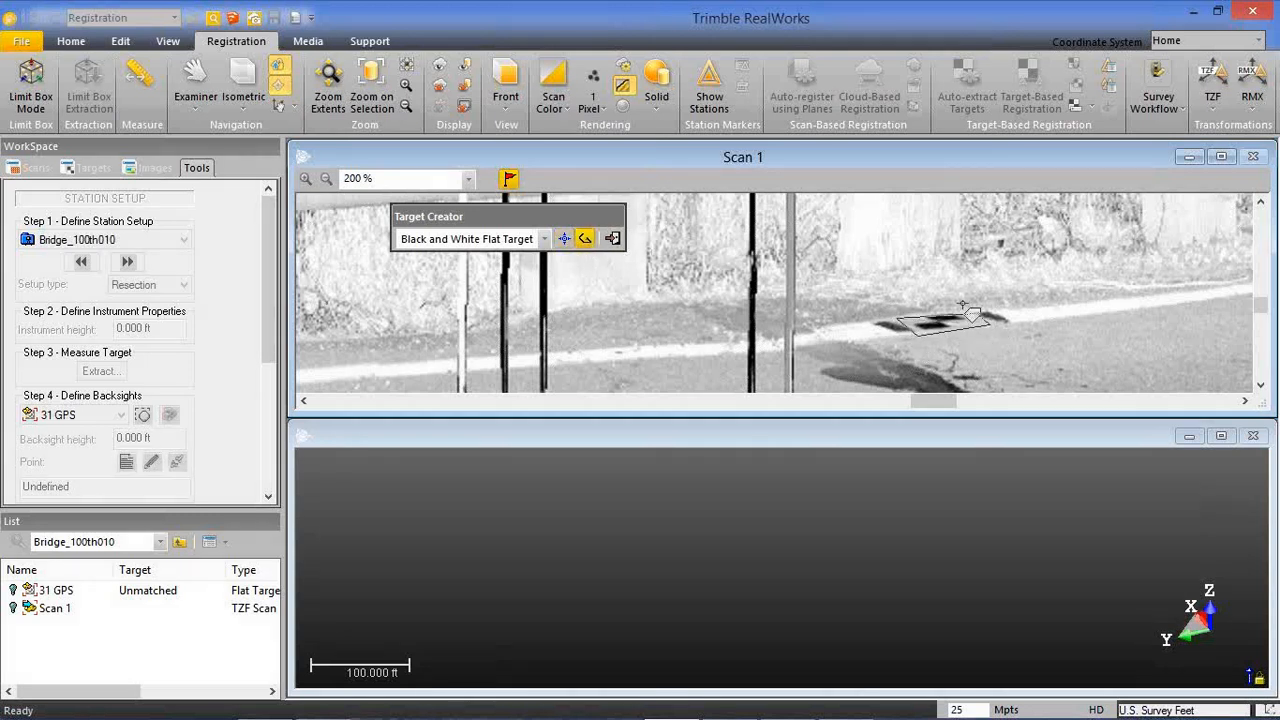
left_click(961, 302)
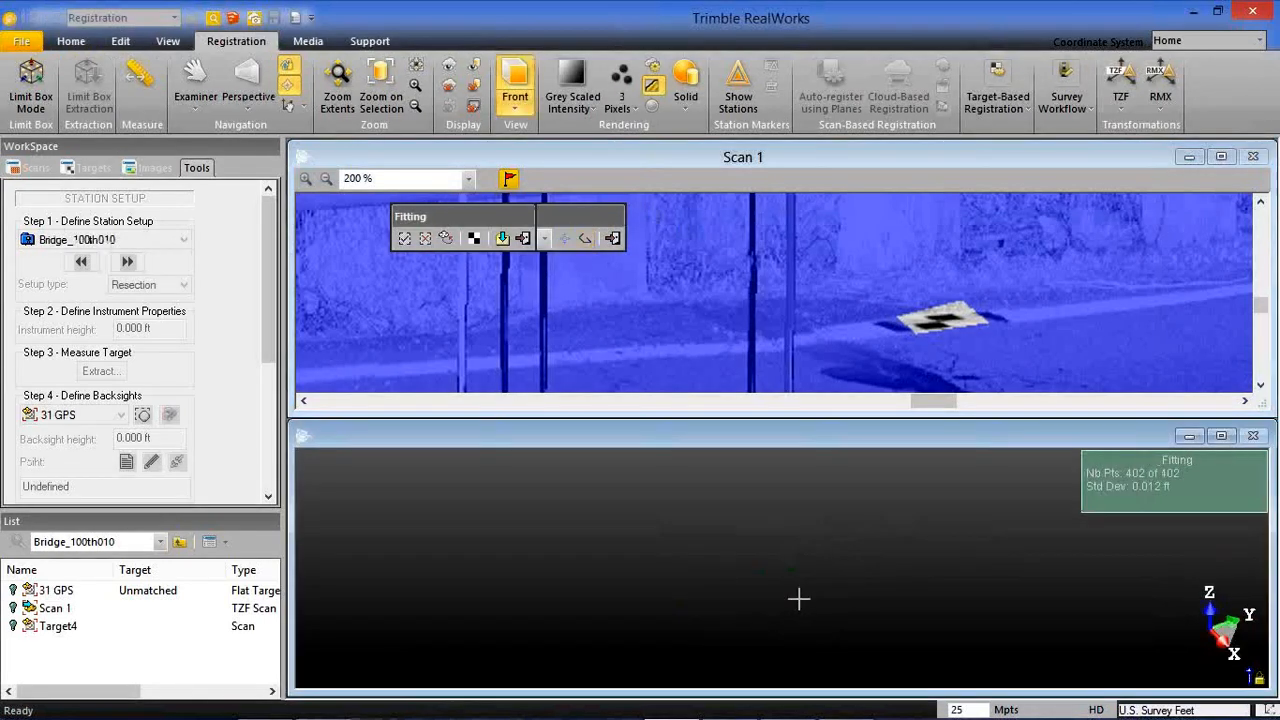
Examine the fitted flat target against its scan points from several angles in the 3D view.
left_click_drag(790, 591, 783, 581)
scroll(783, 581, "down", 1)
scroll(775, 588, "down", 3)
middle_click_drag(632, 641, 703, 566)
scroll(730, 552, "up", 1)
scroll(709, 555, "up", 3)
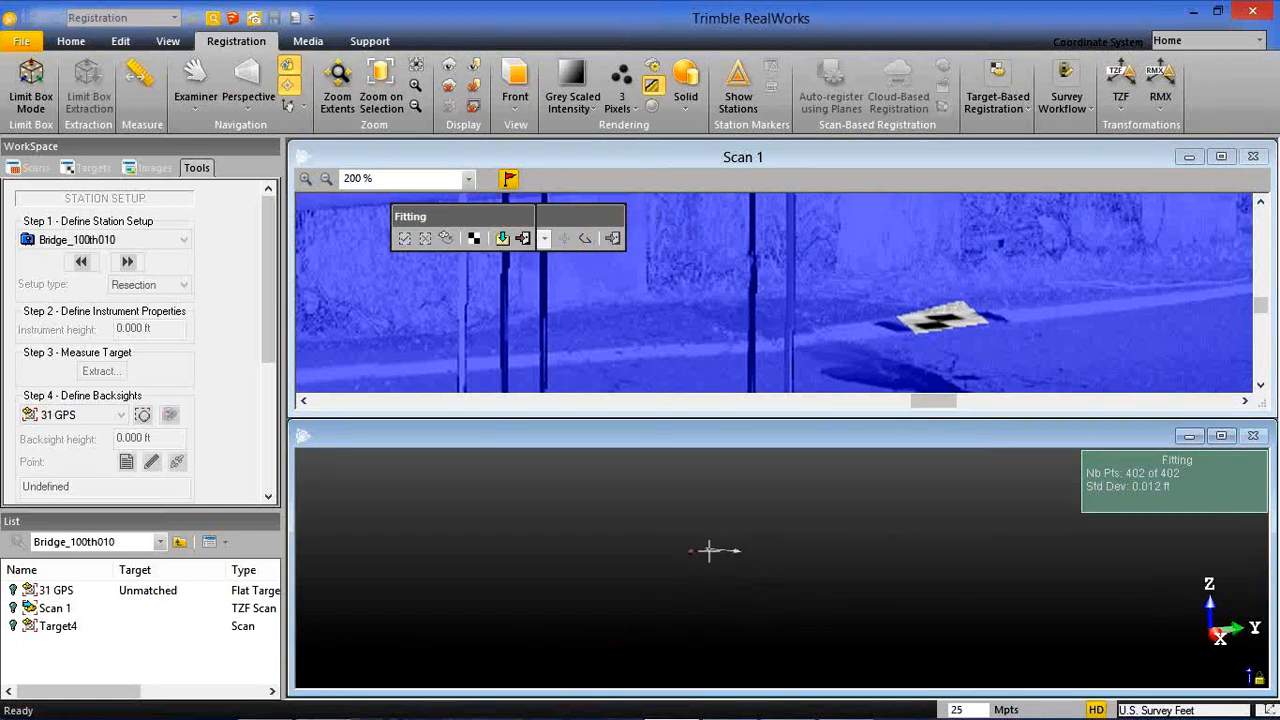
scroll(707, 557, "up", 10)
scroll(707, 557, "down", 3)
mouse_move(706, 531)
middle_mouse_down()
mouse_move(709, 511)
mouse_move(686, 517)
mouse_move(786, 523)
mouse_move(680, 511)
middle_mouse_up()
mouse_move(686, 506)
left_mouse_down()
mouse_move(686, 569)
mouse_move(686, 503)
left_mouse_up()
scroll(680, 516, "up", 6)
scroll(697, 488, "up", 2)
middle_click_drag(696, 494, 700, 554)
left_click_drag(701, 554, 714, 620)
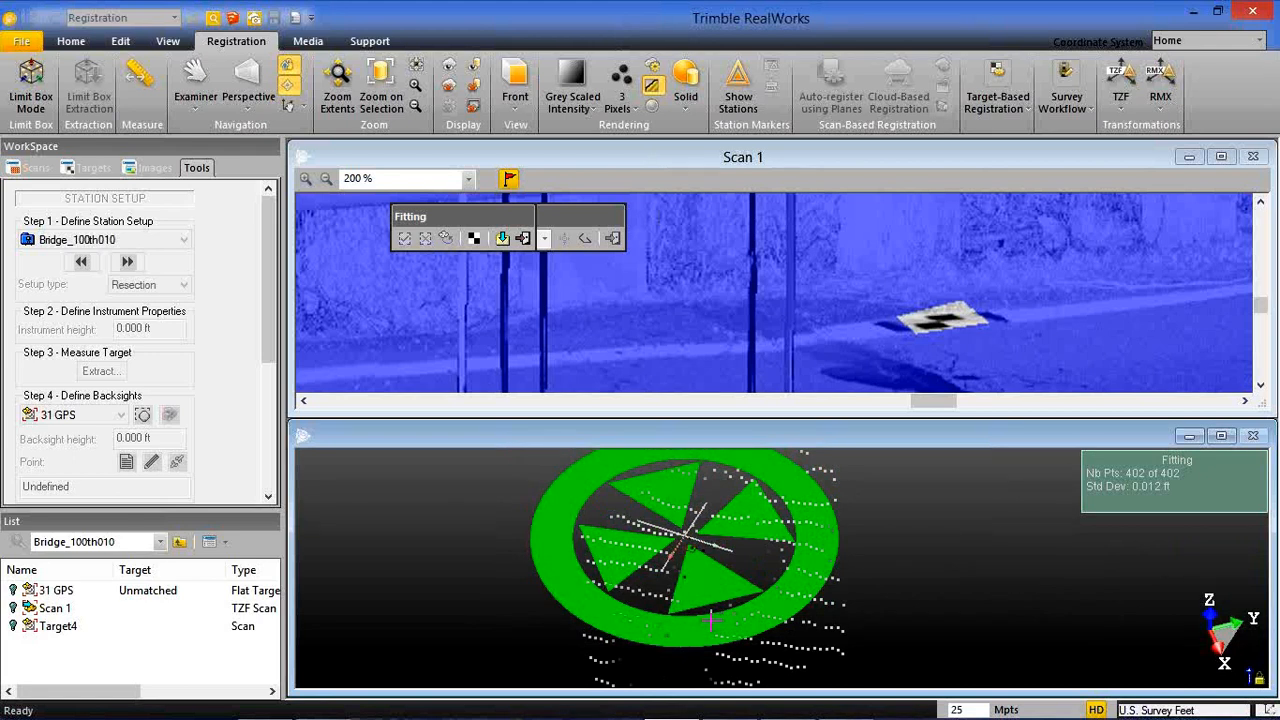
Create the fitted target, name it PT102 and close the Target Creator.
left_click(503, 239)
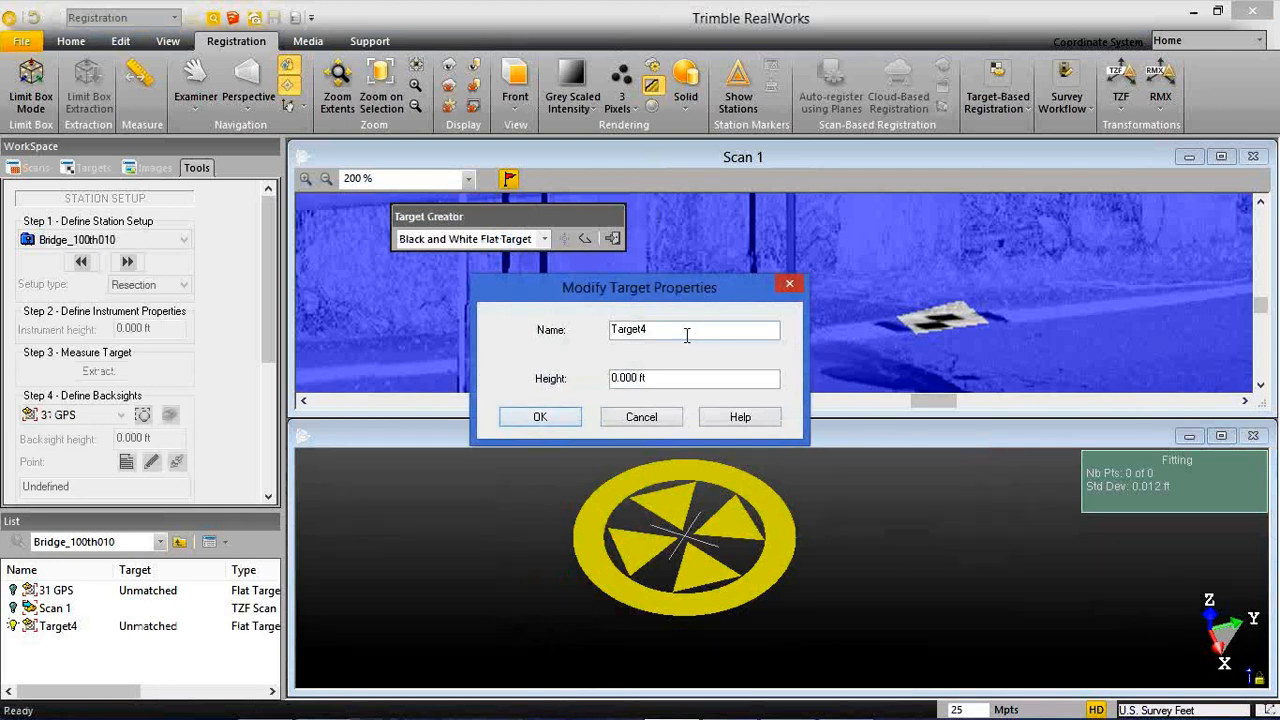
left_click_drag(682, 330, 530, 340)
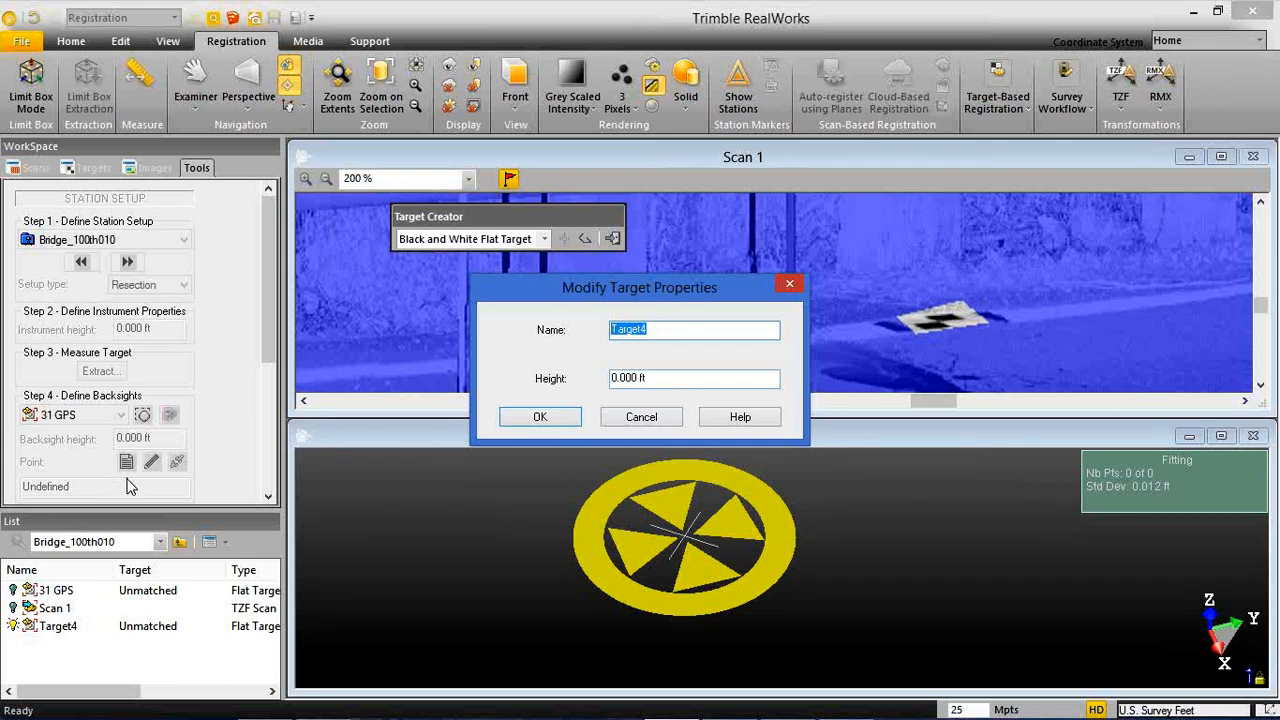
type("PT102")
left_click(554, 417)
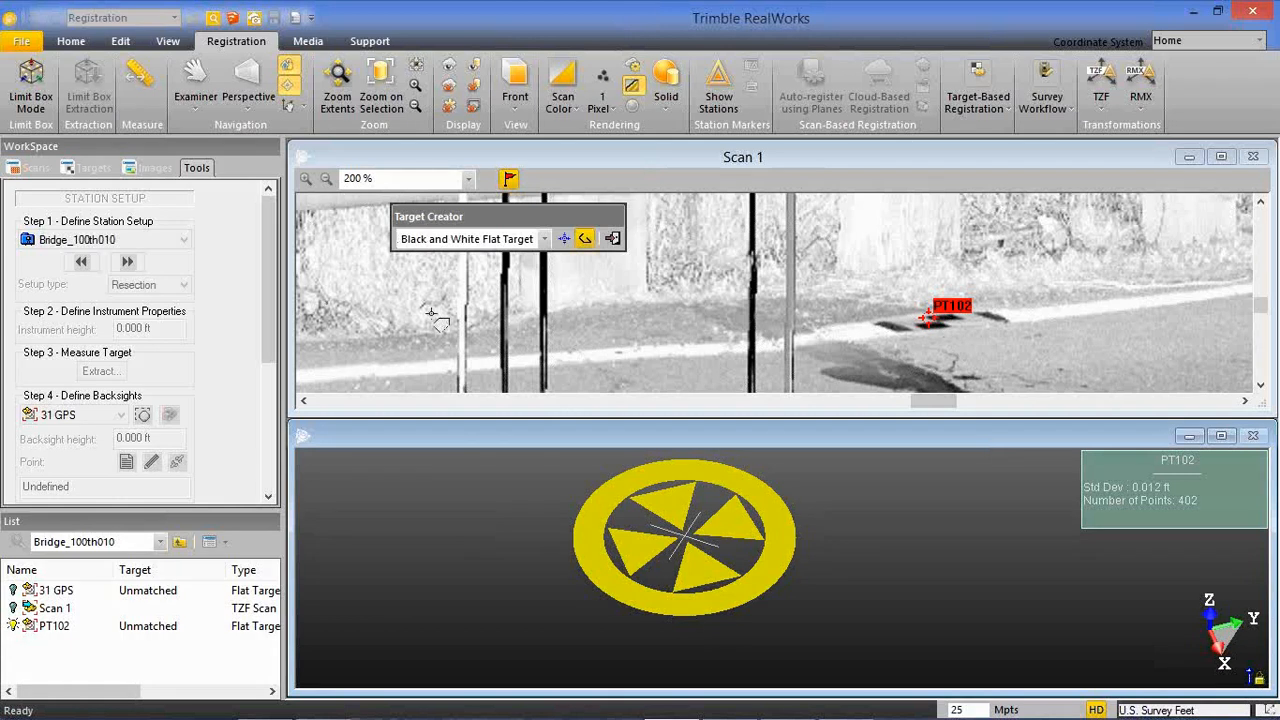
left_click(610, 238)
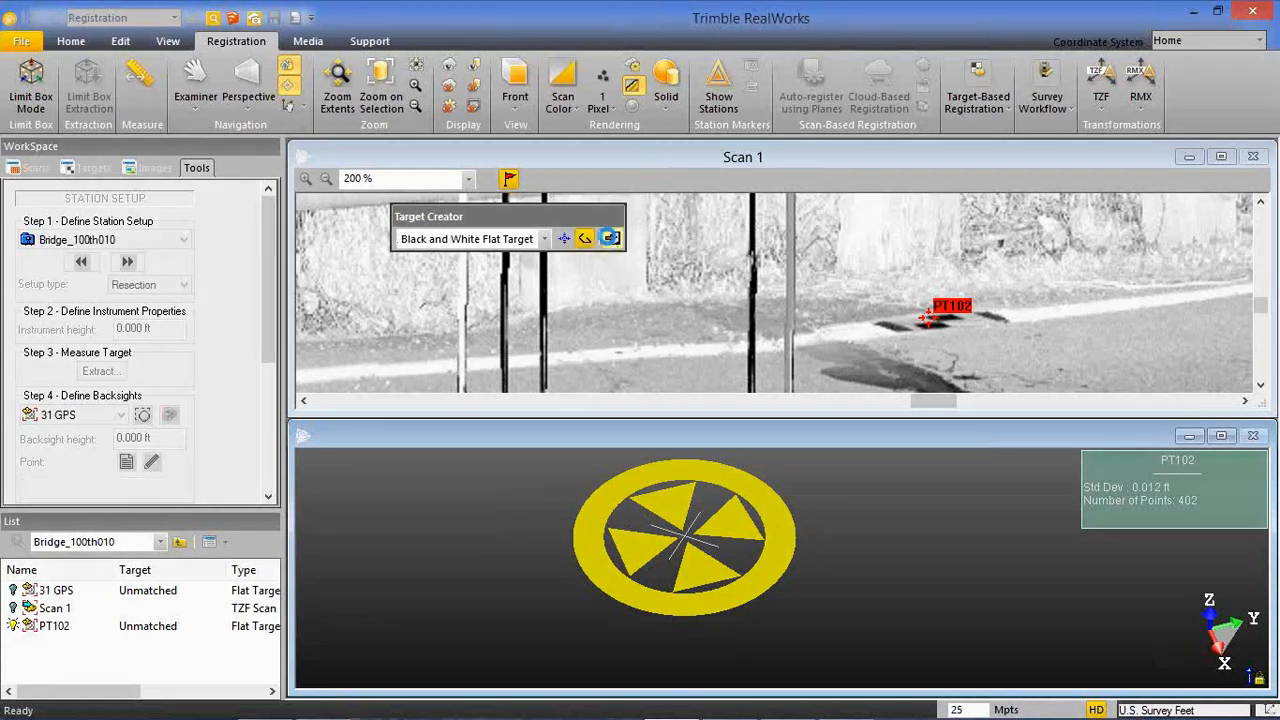
Match the backsight target 31 GPS with the TopoStation survey point 31GPS.
left_click_drag(273, 287, 272, 318)
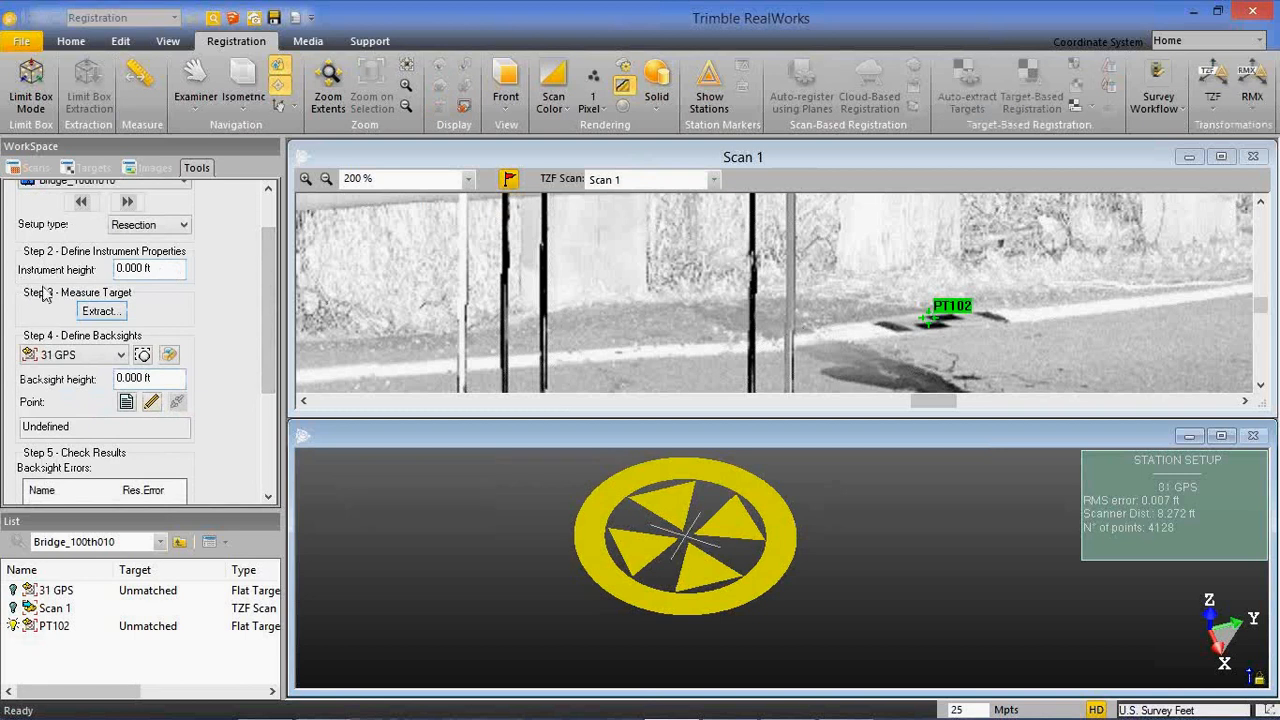
left_click_drag(266, 312, 260, 344)
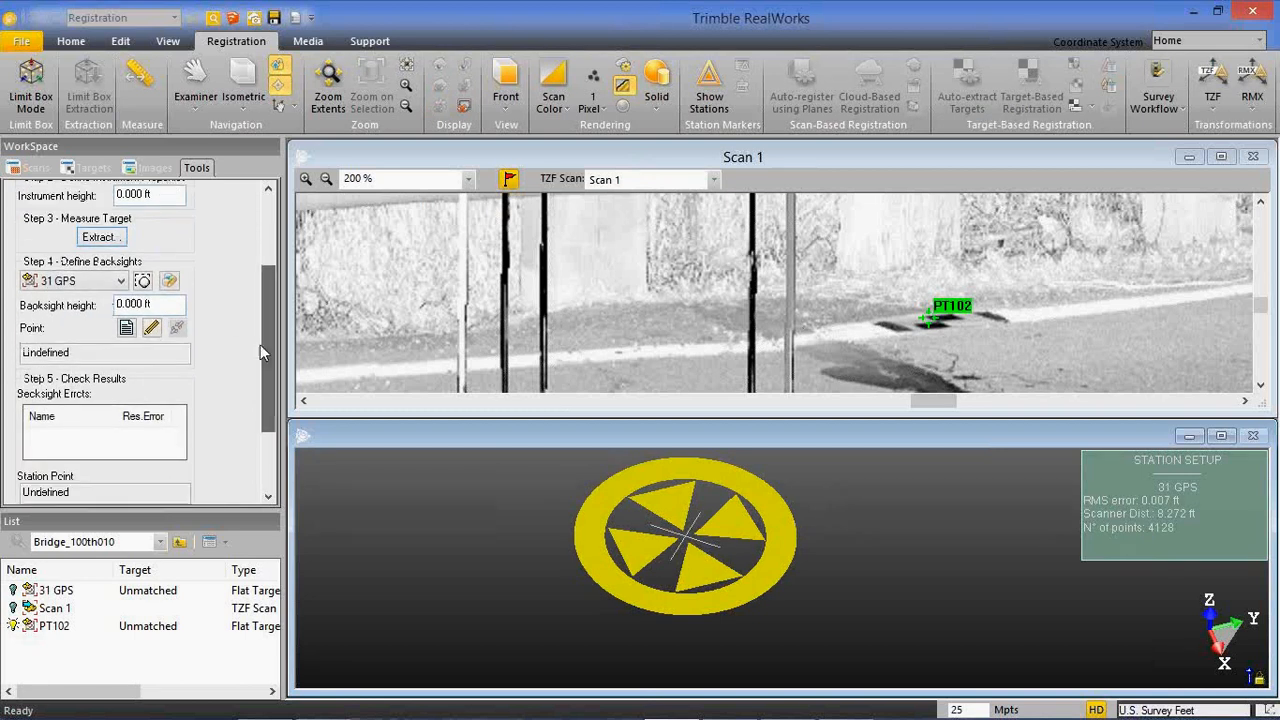
left_click(98, 290)
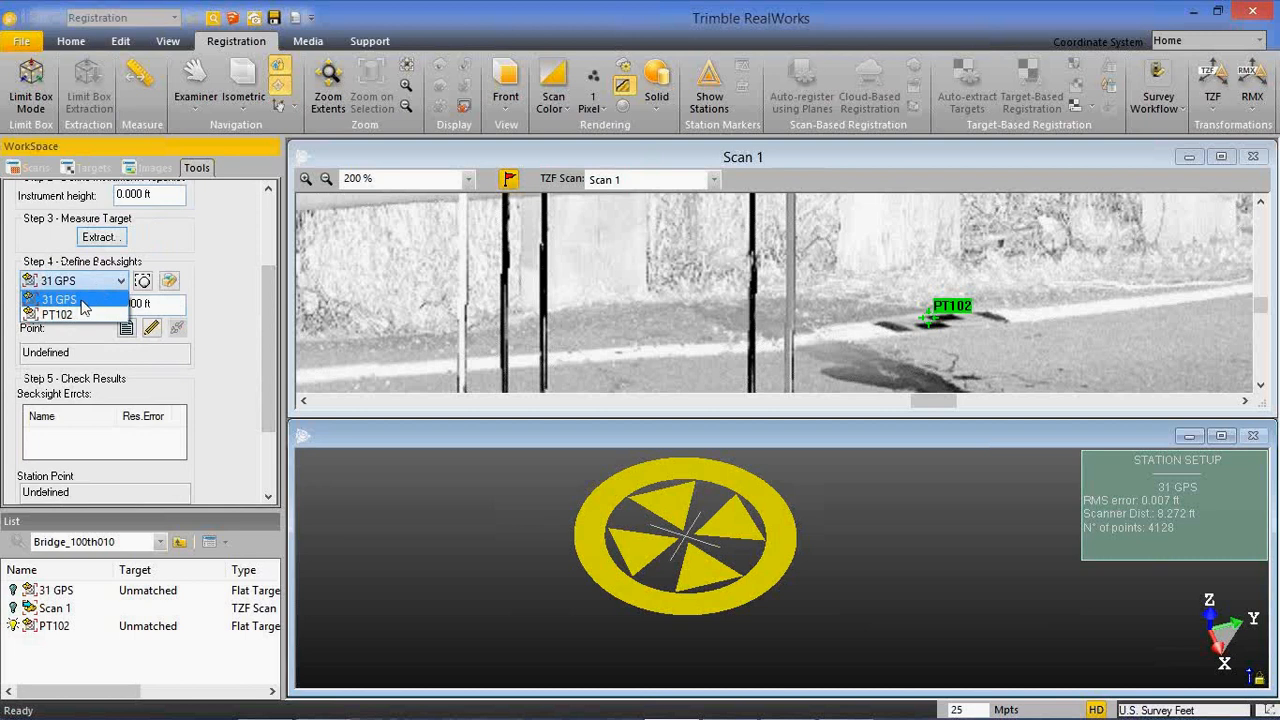
left_click(84, 290)
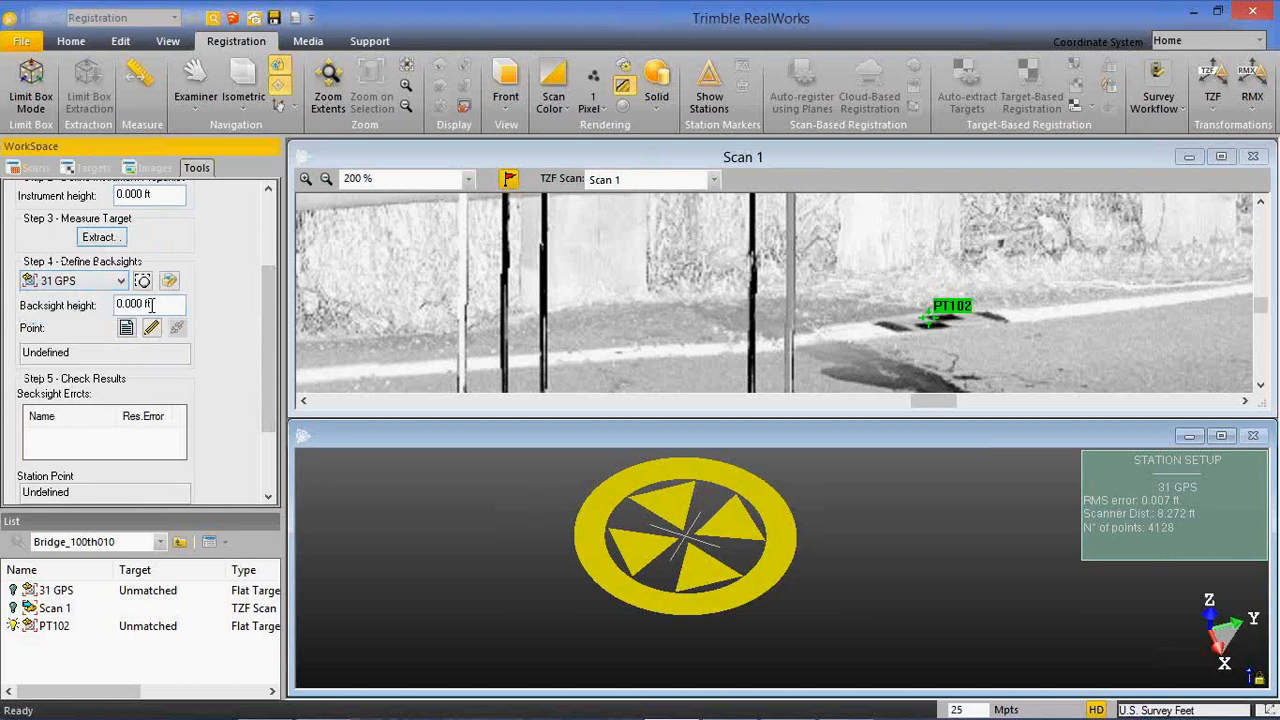
left_click(125, 328)
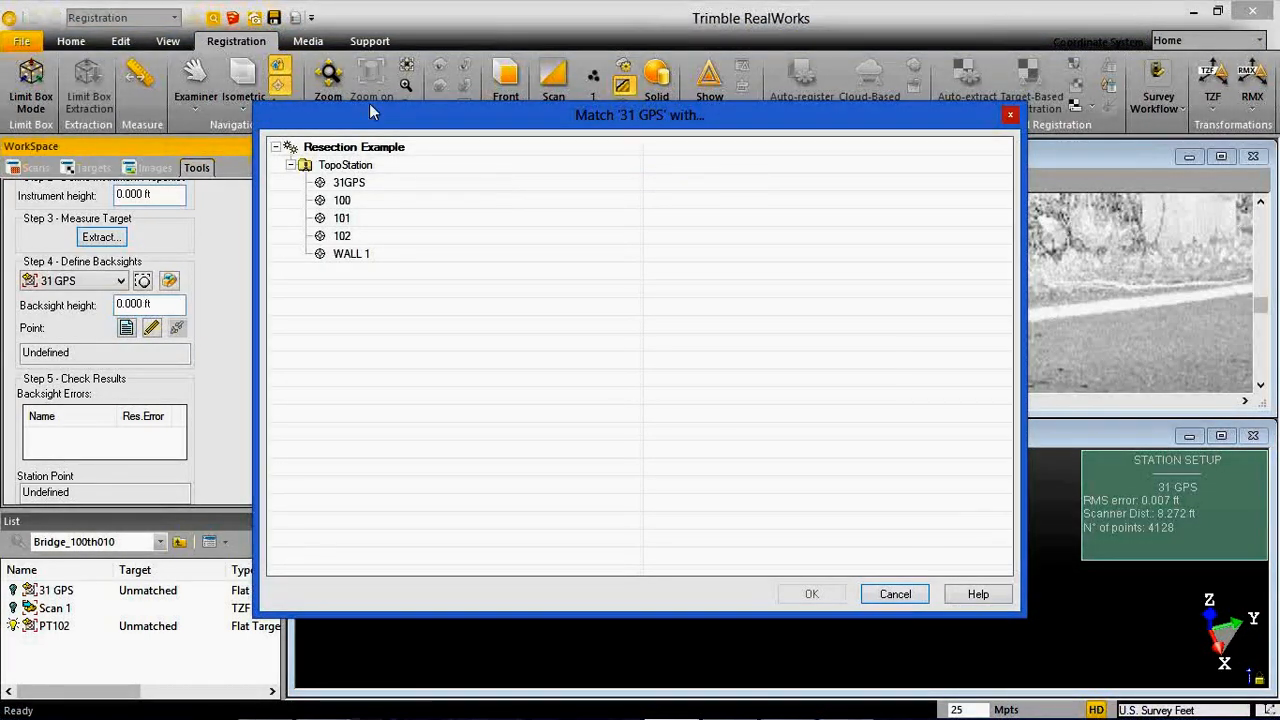
left_click(365, 188)
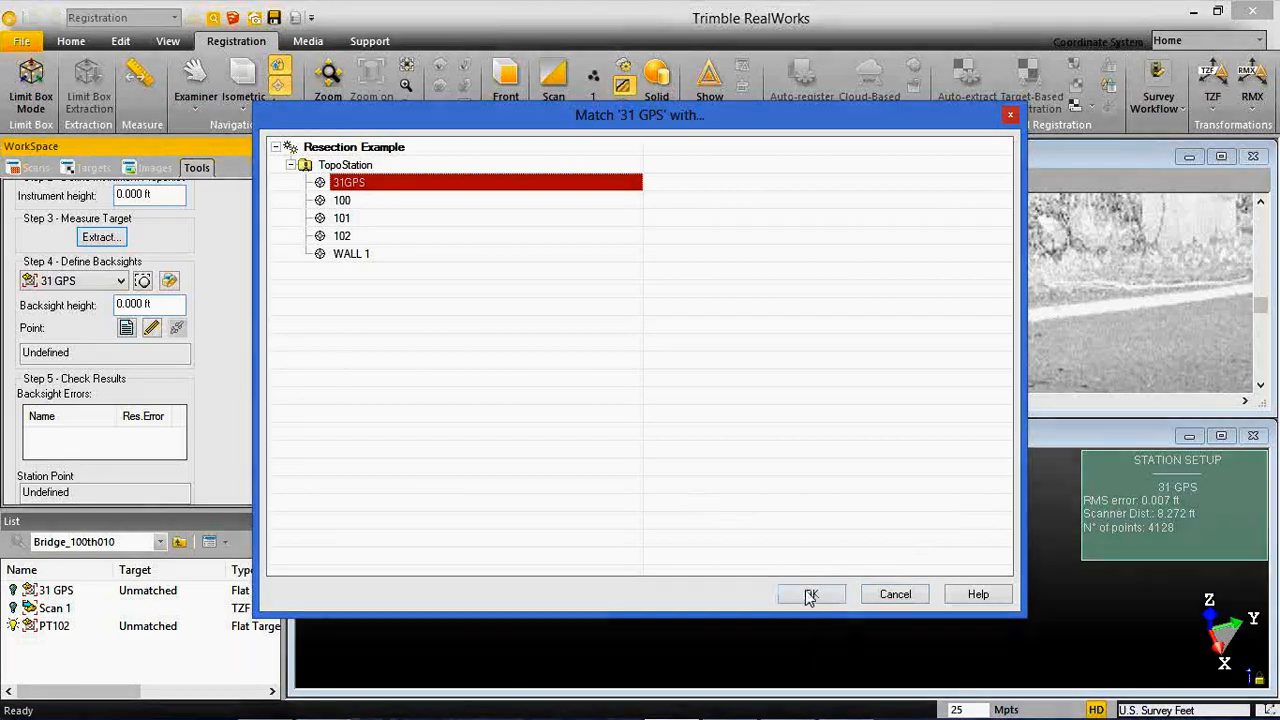
left_click(811, 594)
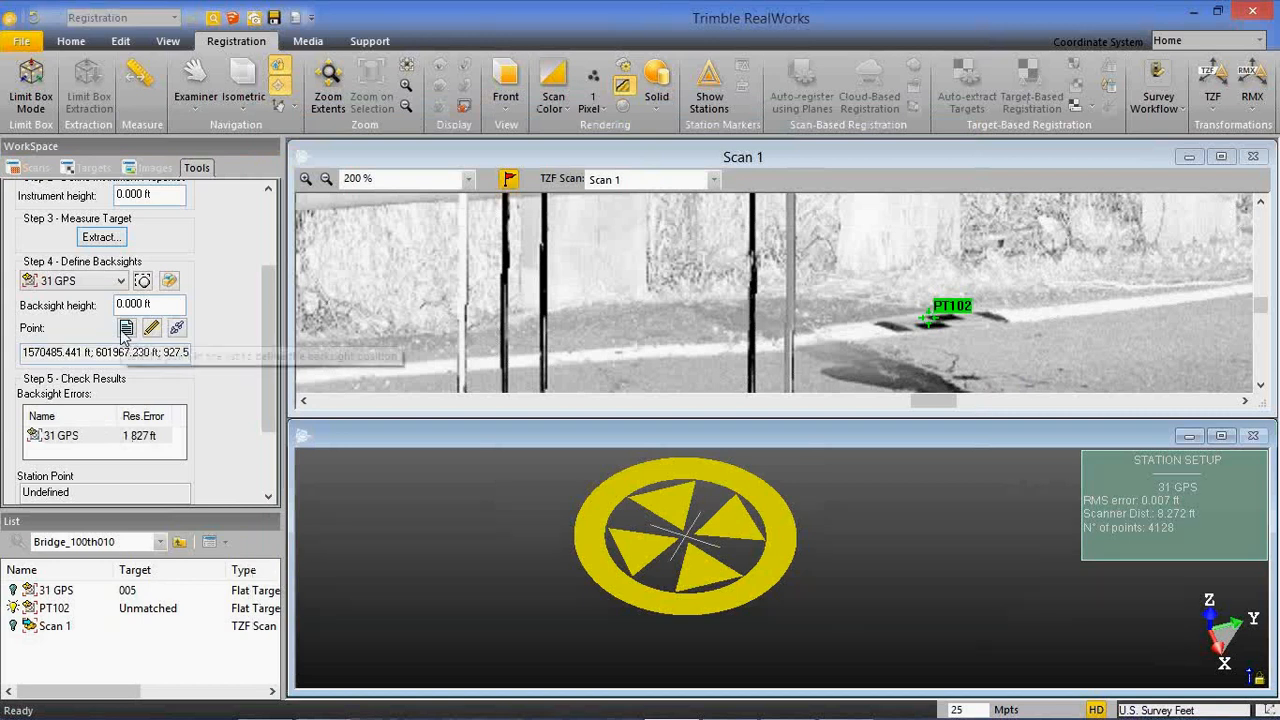
Match the backsight target PT102 with the TopoStation survey point 102.
left_click(107, 281)
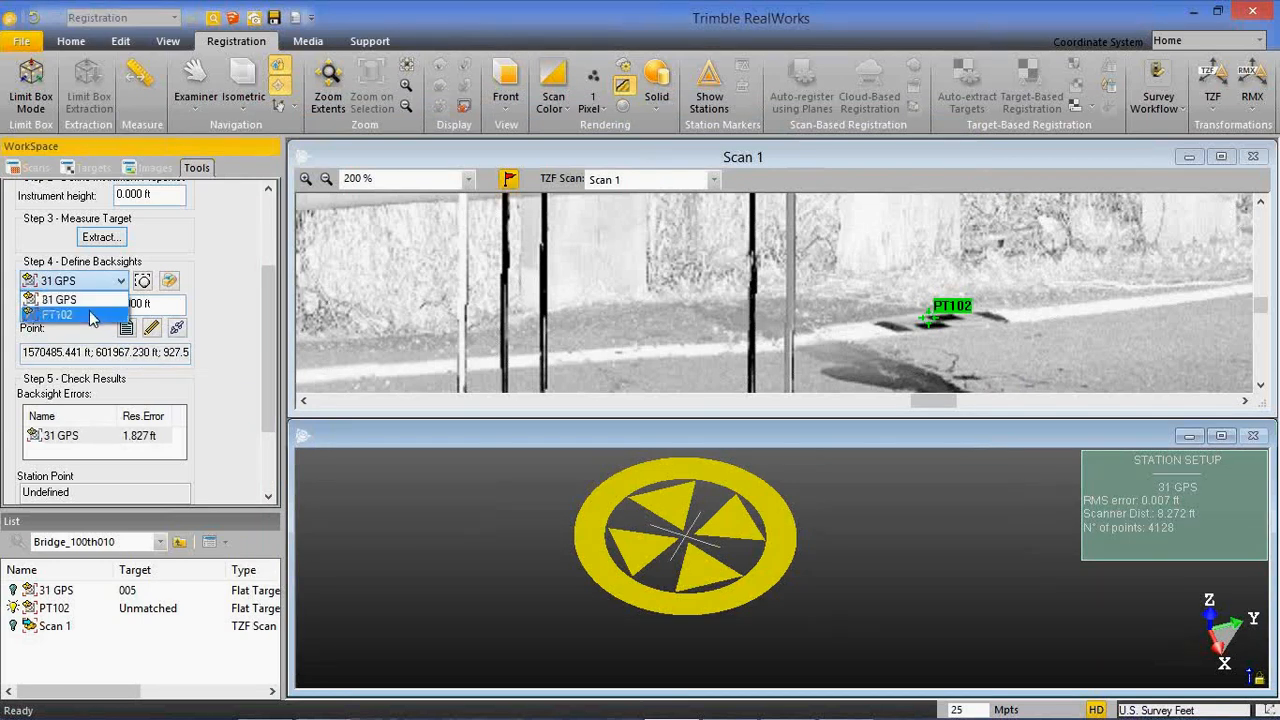
left_click(92, 317)
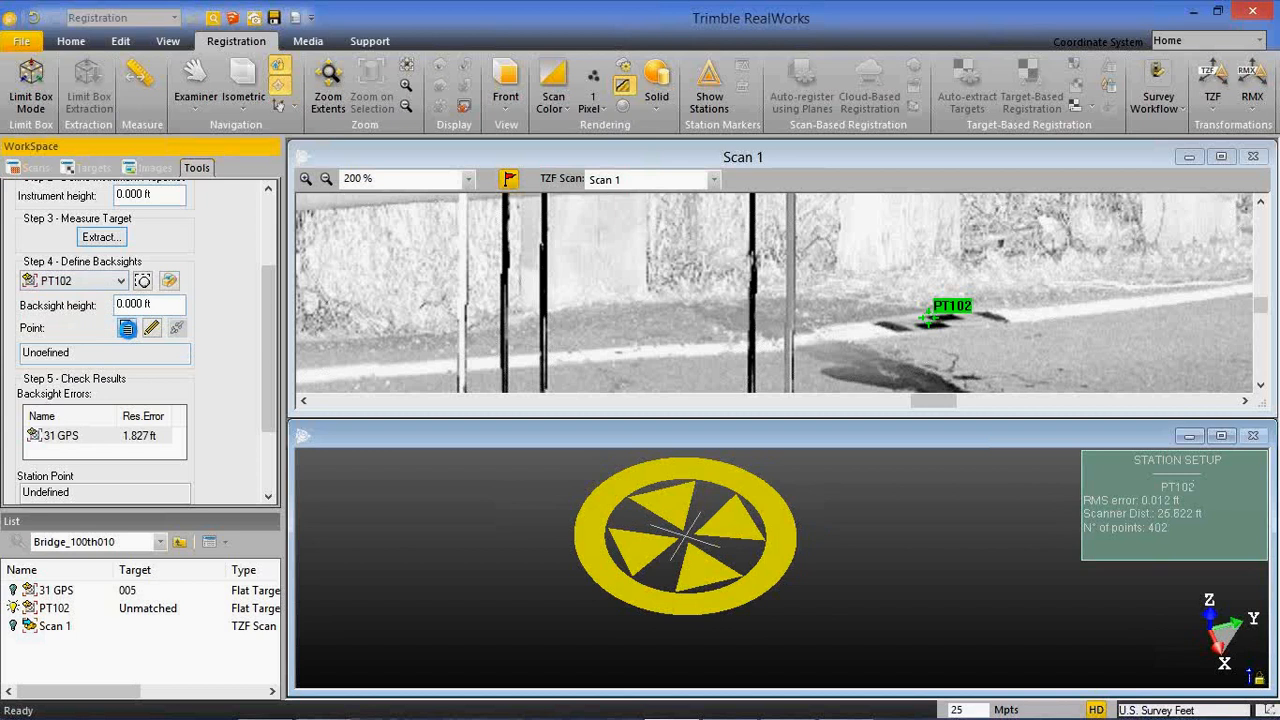
left_click(127, 329)
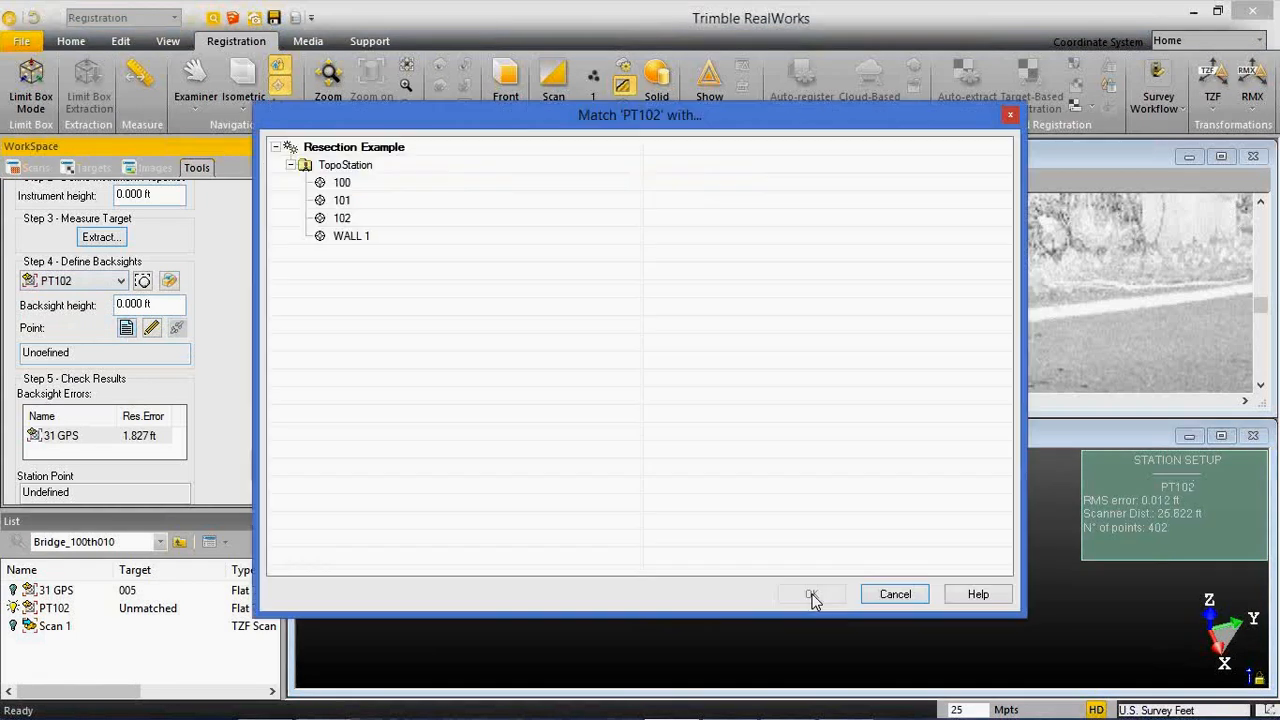
left_click(341, 218)
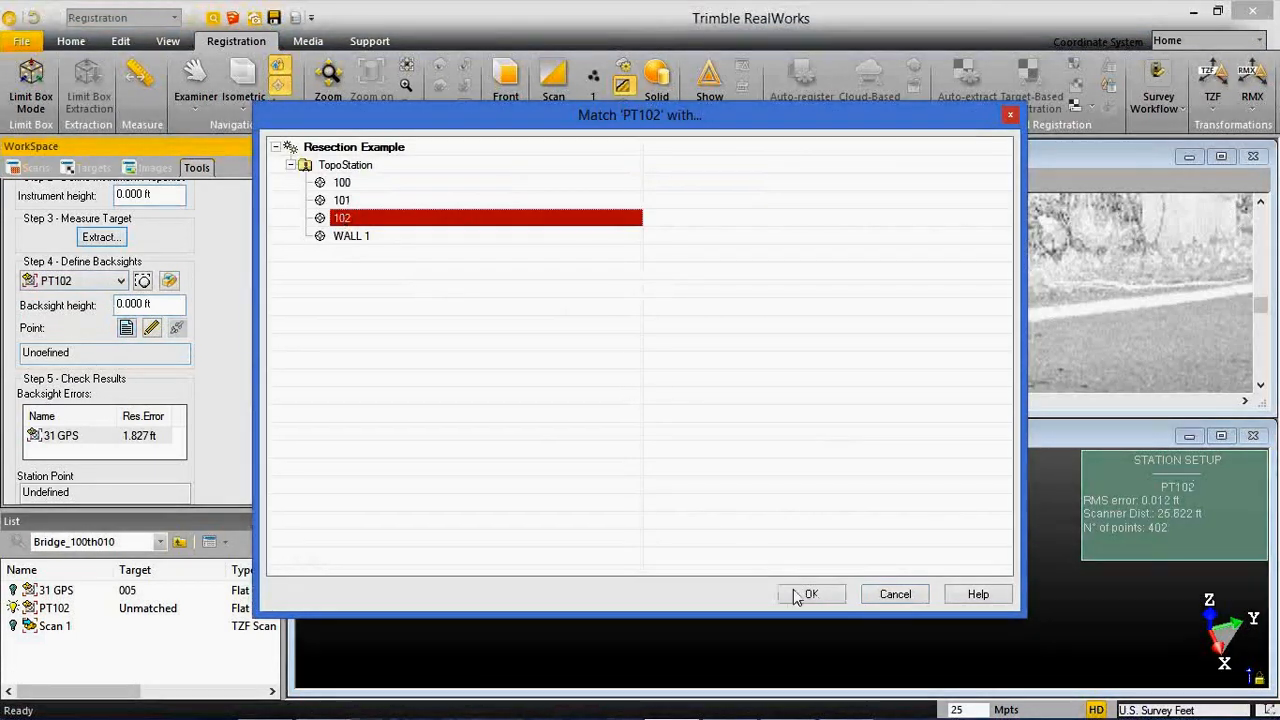
left_click(810, 595)
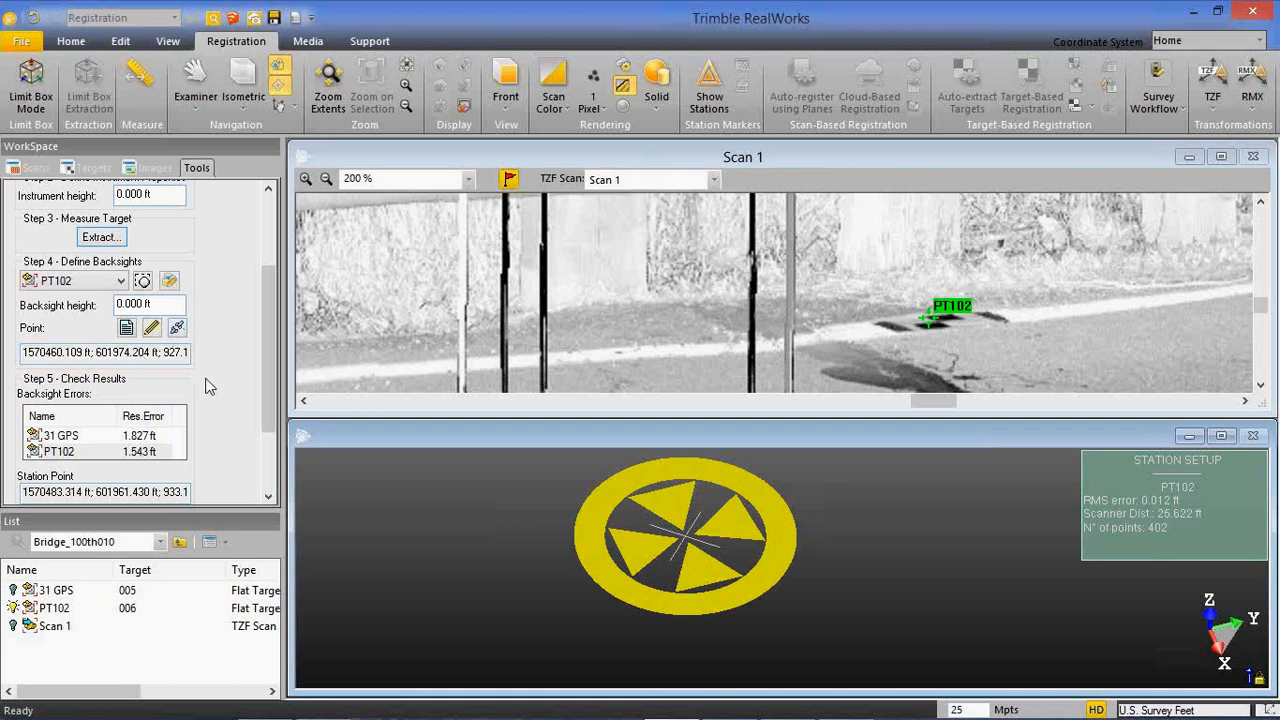
Check the backsight errors and remove the survey point match from target PT102.
left_click_drag(271, 364, 277, 408)
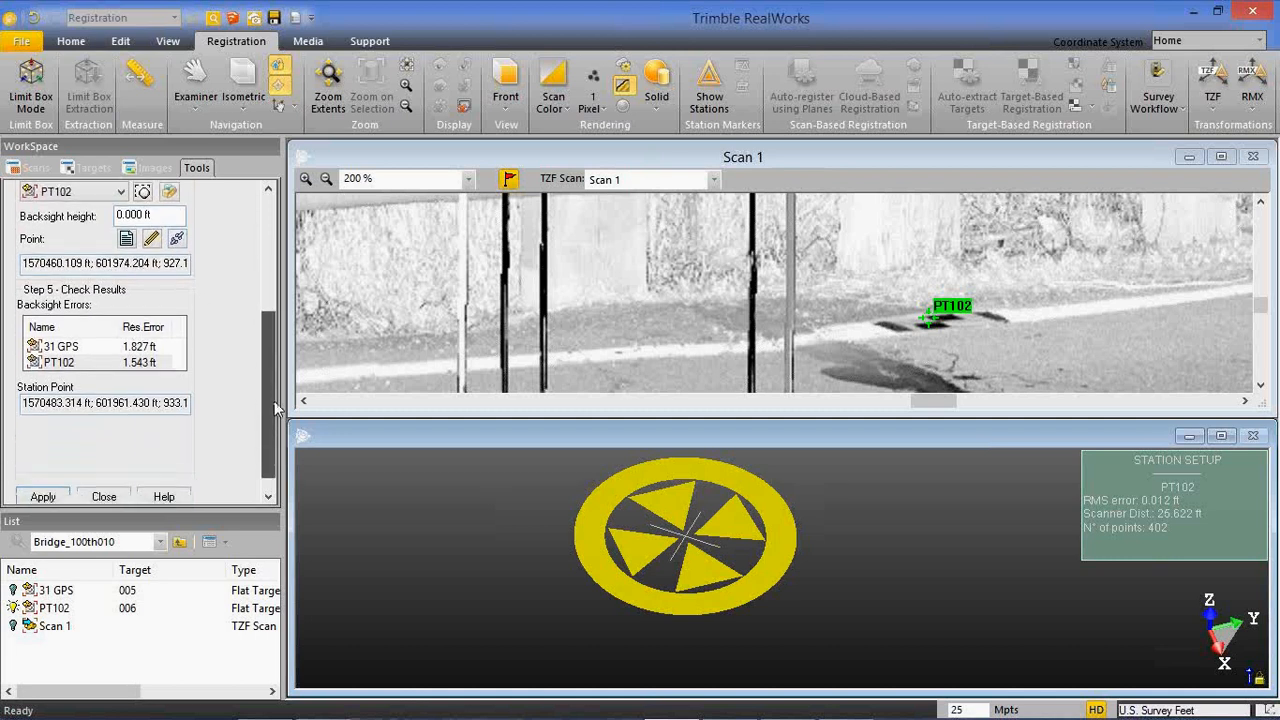
left_click(127, 348)
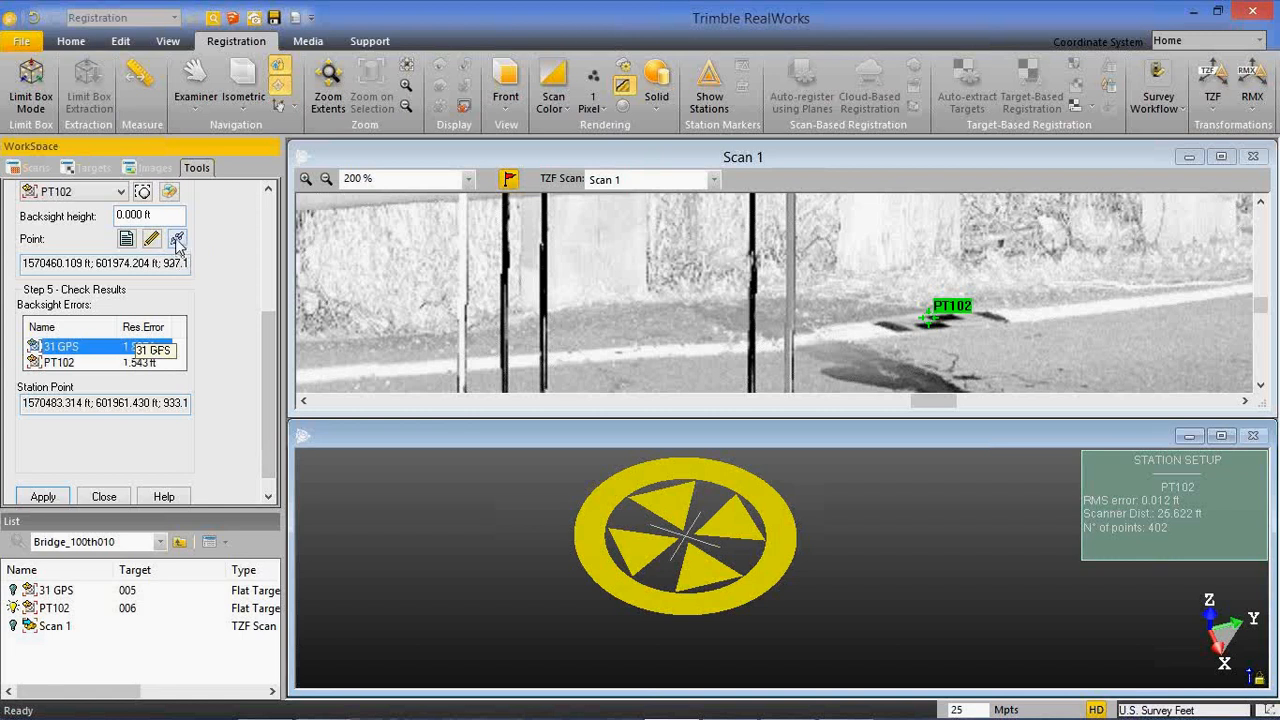
left_click(177, 241)
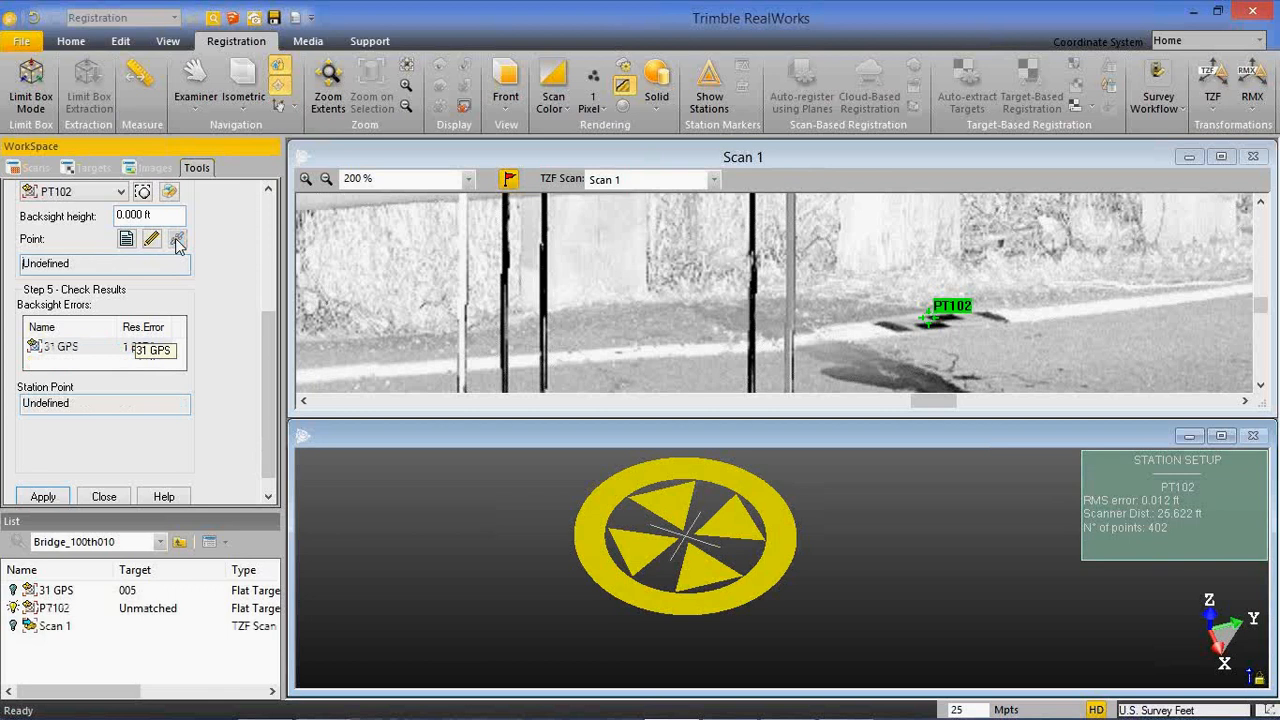
left_click_drag(274, 391, 274, 411)
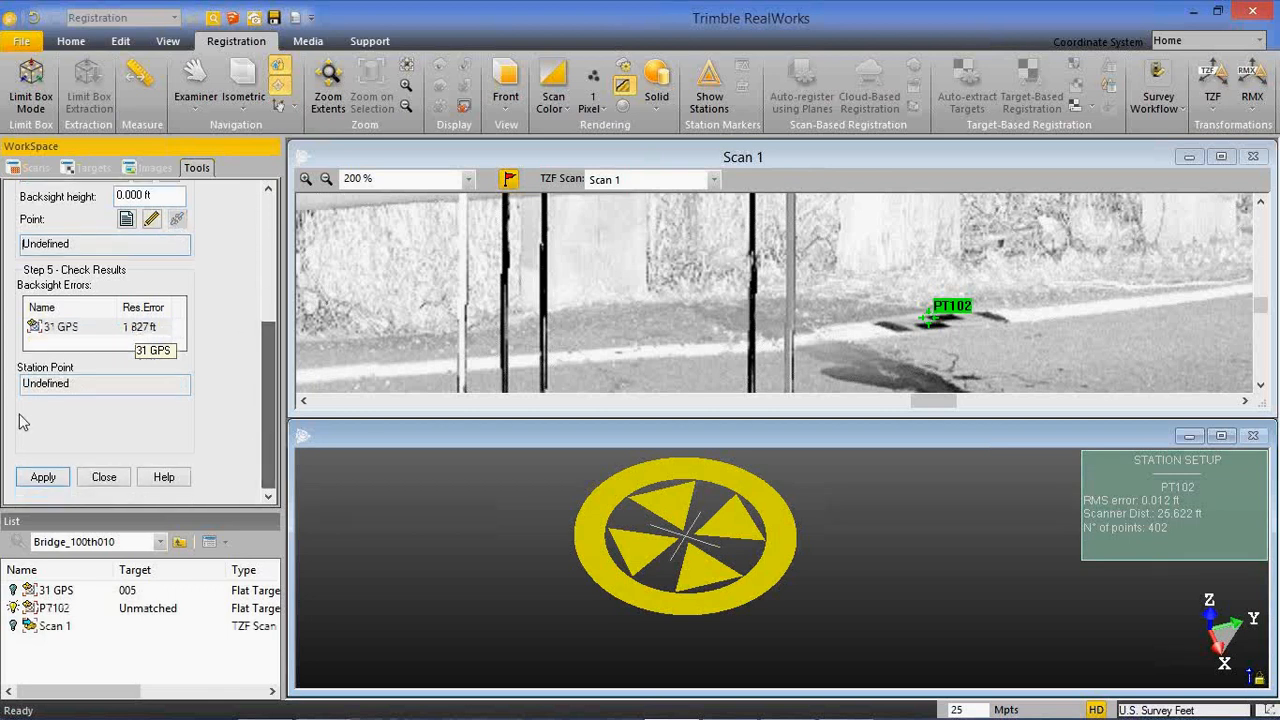
mouse_move(268, 373)
left_mouse_down()
mouse_move(269, 280)
mouse_move(266, 385)
left_mouse_up()
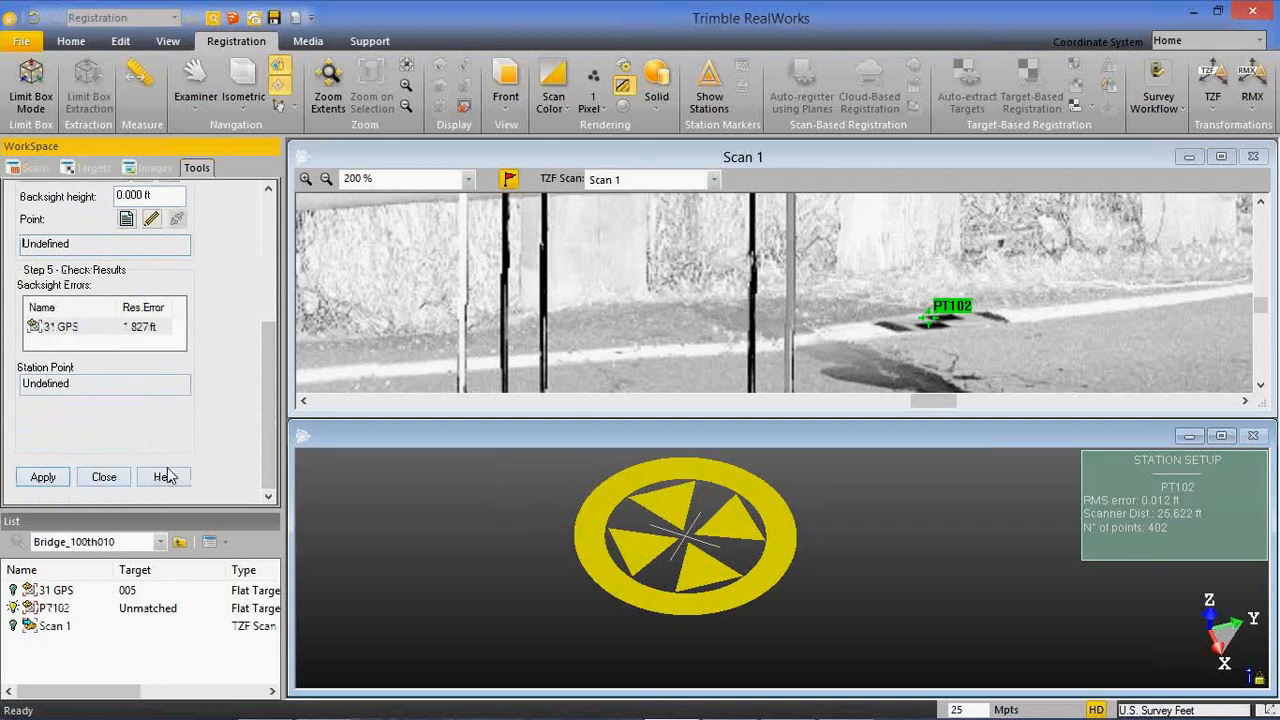
scroll(269, 437, "up", 5)
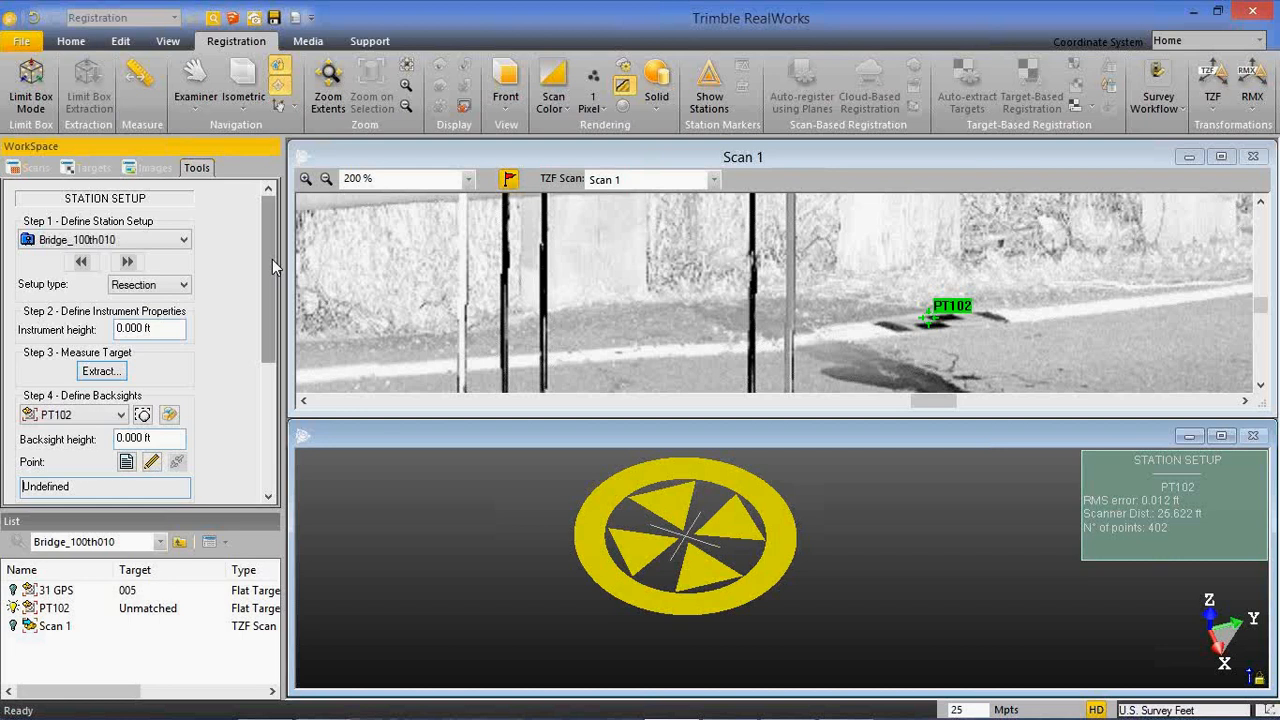
left_click(119, 415)
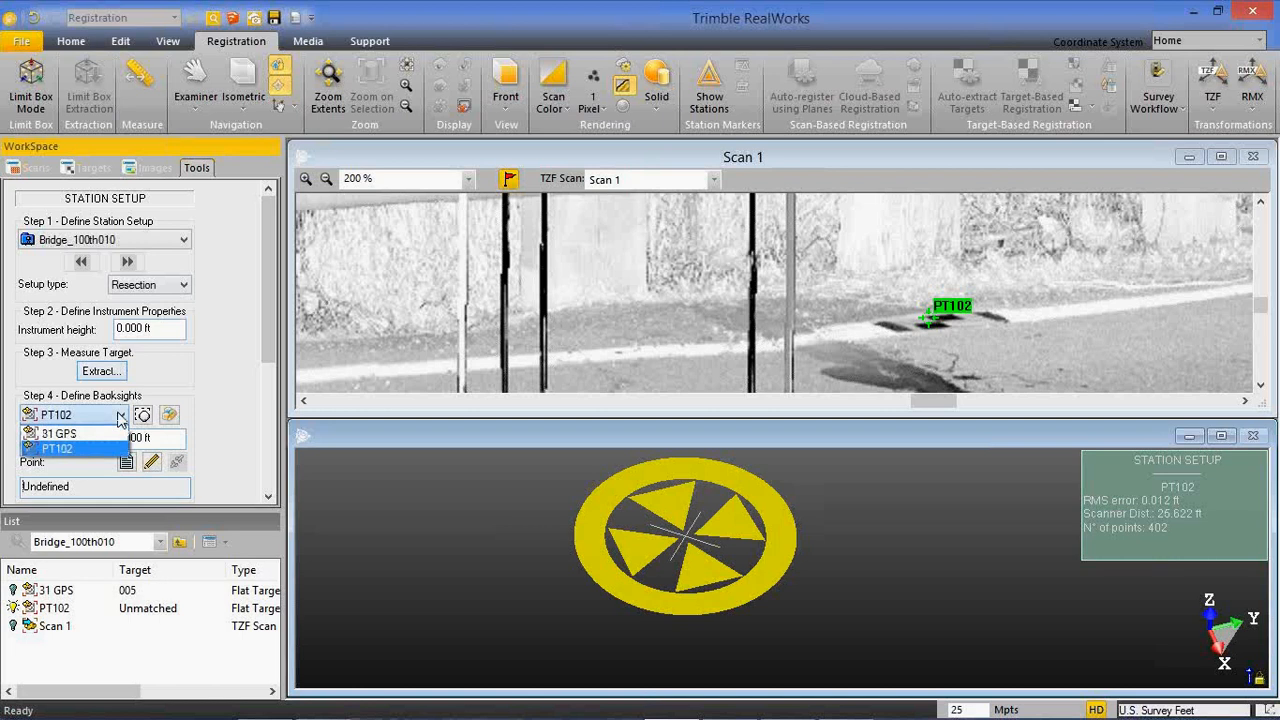
left_click(262, 340)
left_click_drag(268, 340, 268, 406)
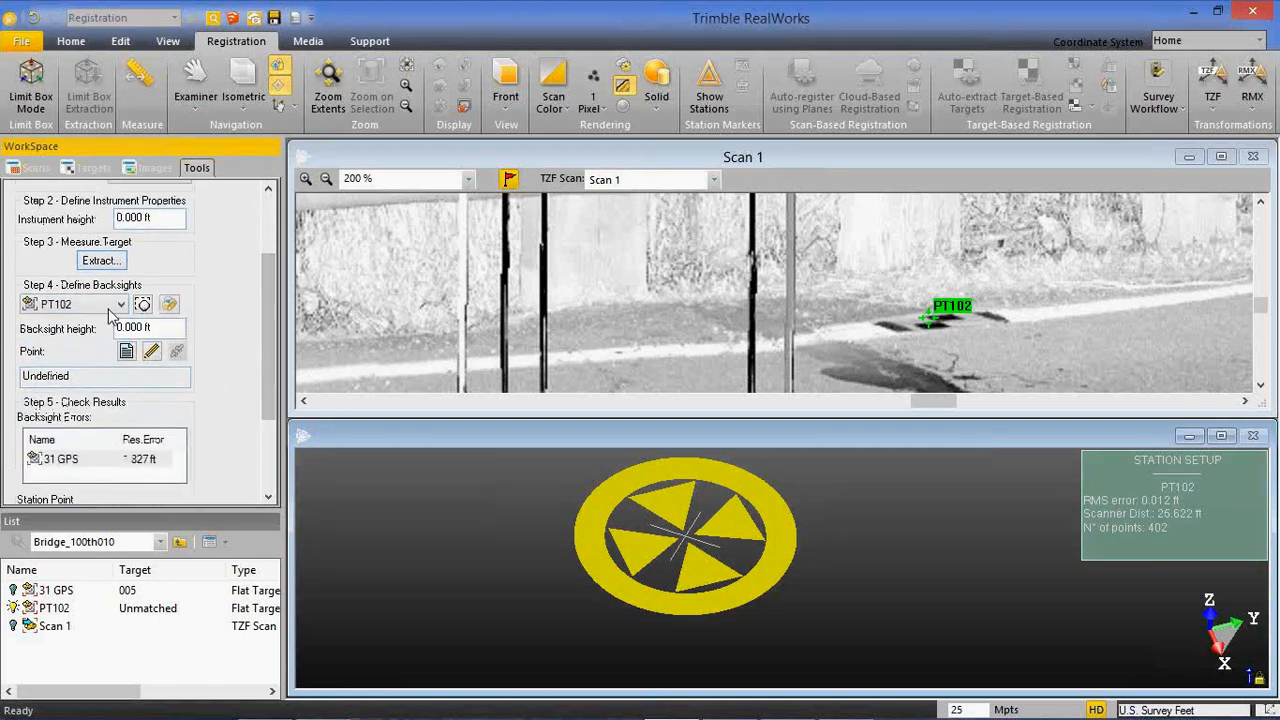
Match the backsight target PT102 with survey point 102 of the TopoStation again.
left_click(130, 351)
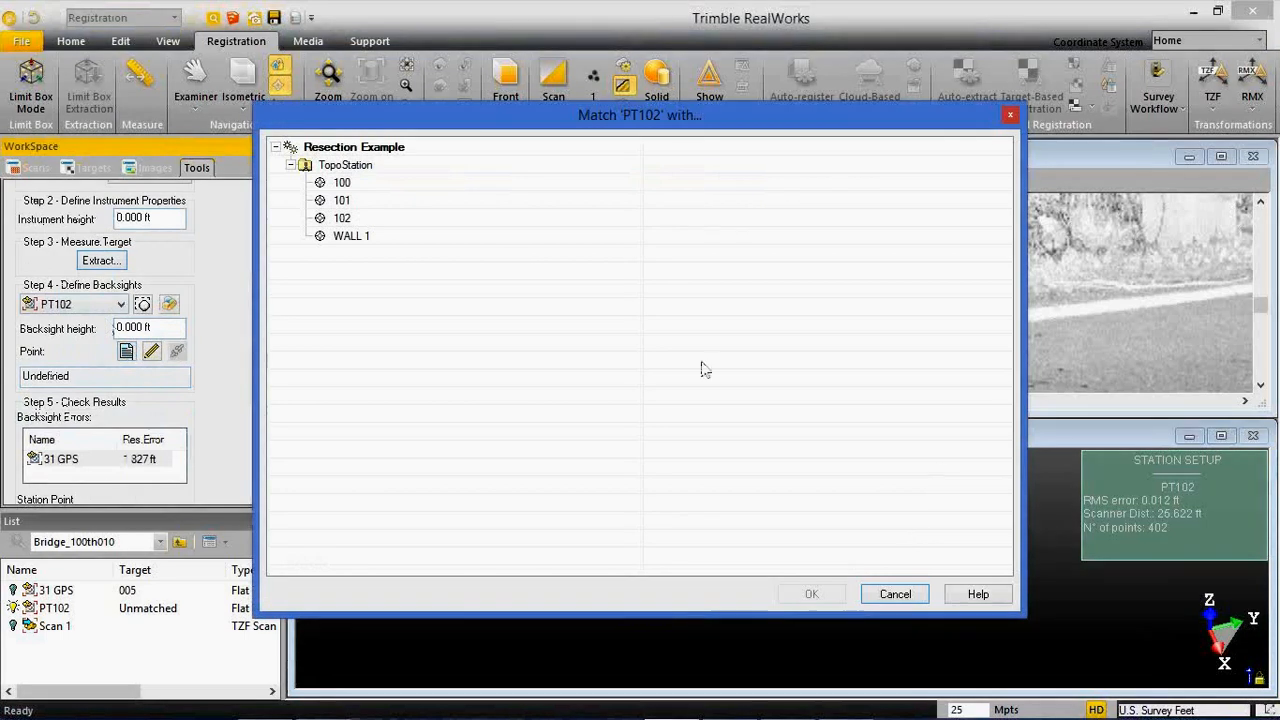
left_click(362, 219)
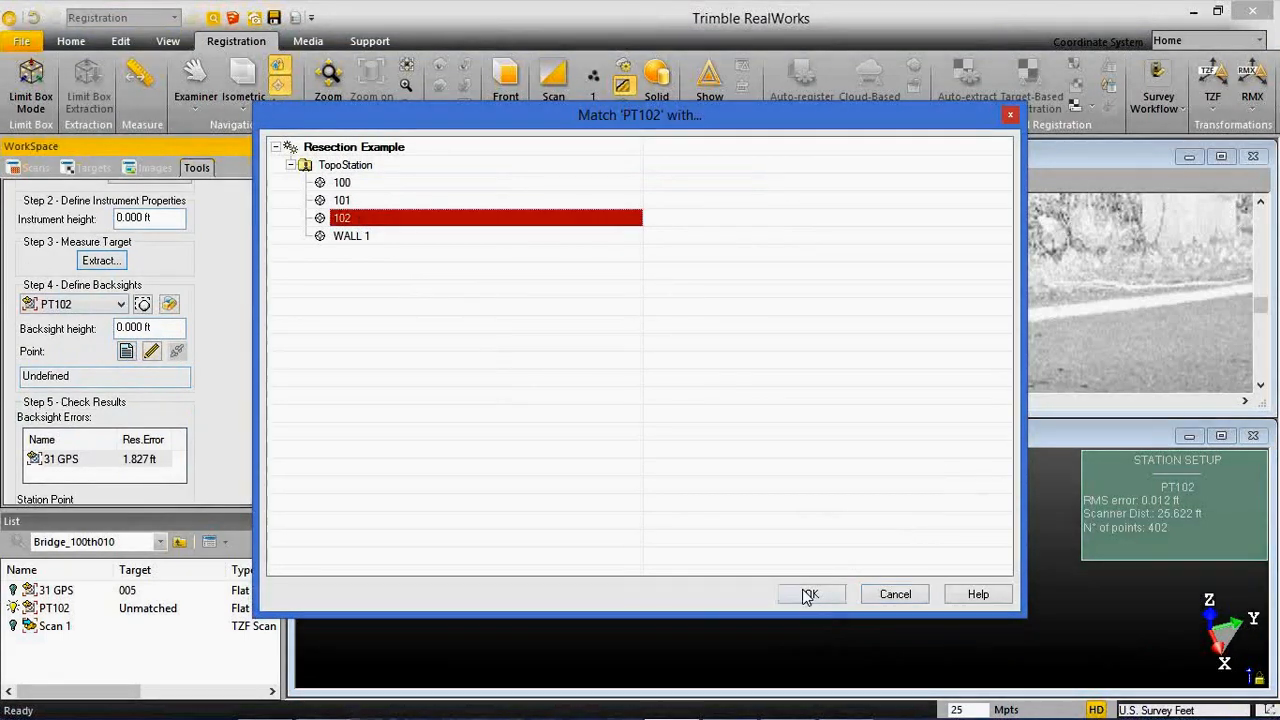
left_click(811, 594)
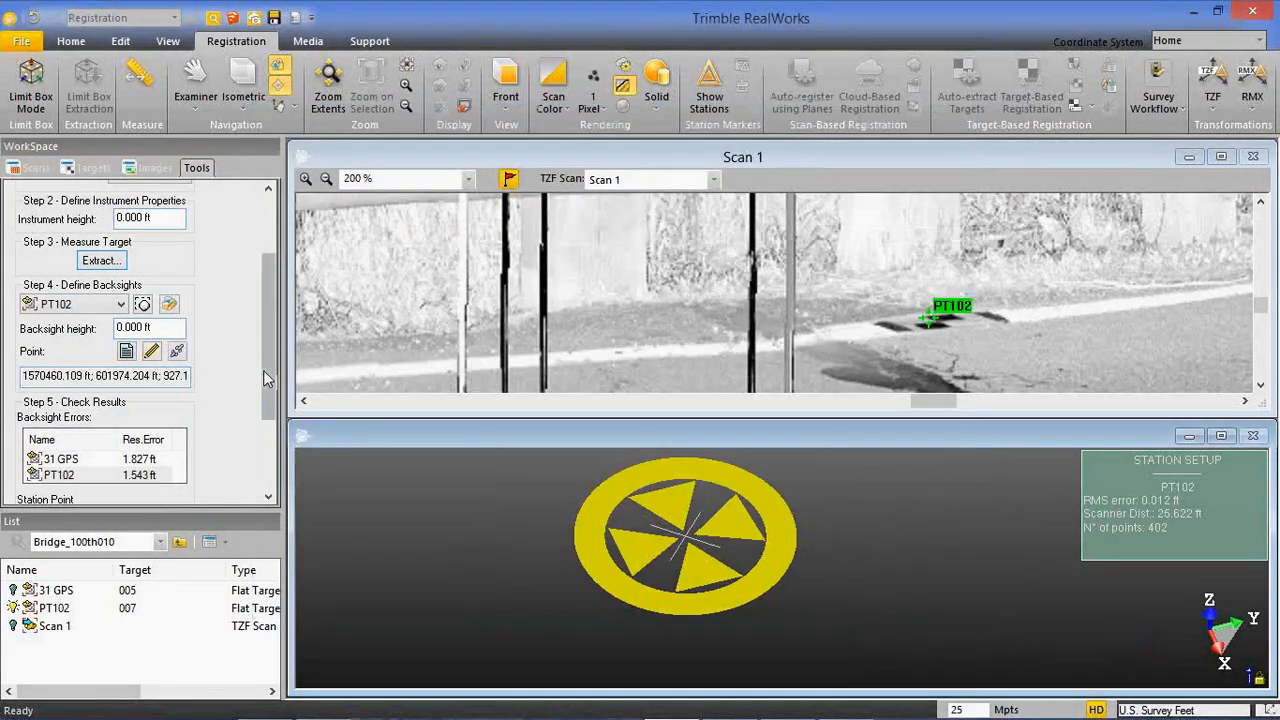
Apply the station setup with the 31 GPS and PT102 backsights and close the setup tool.
left_click(263, 370)
left_click(45, 476)
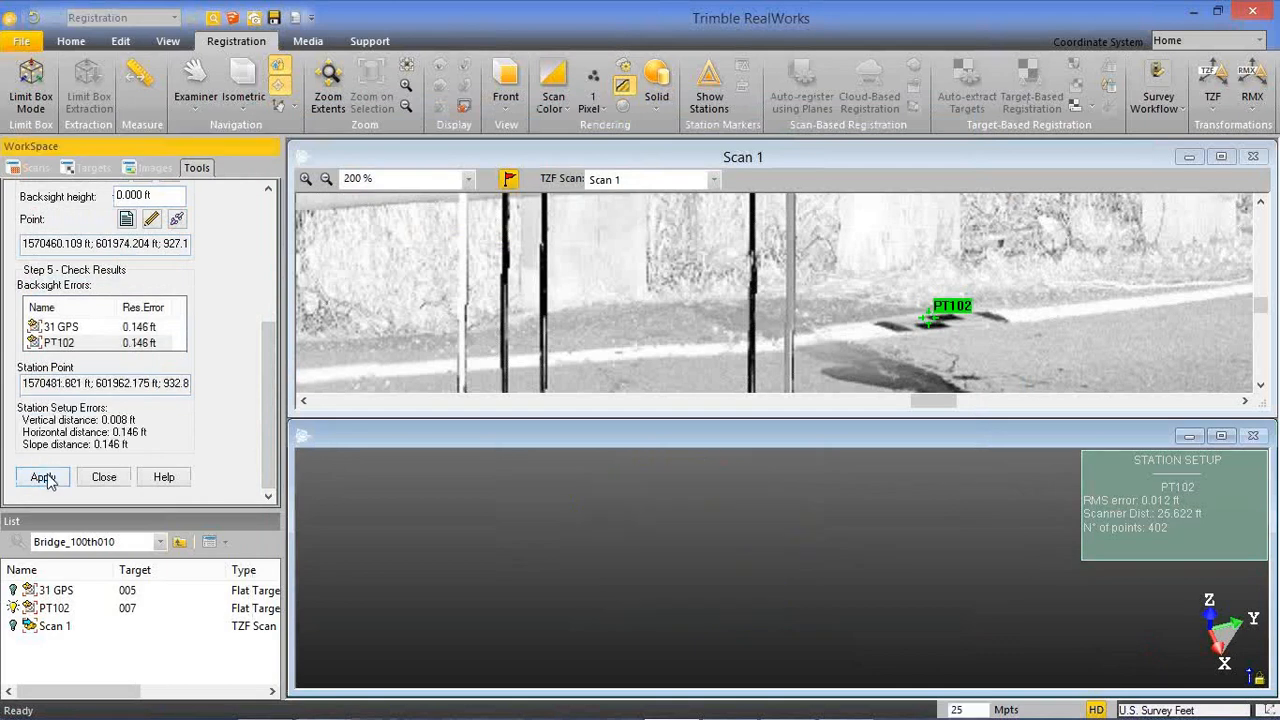
left_click(104, 477)
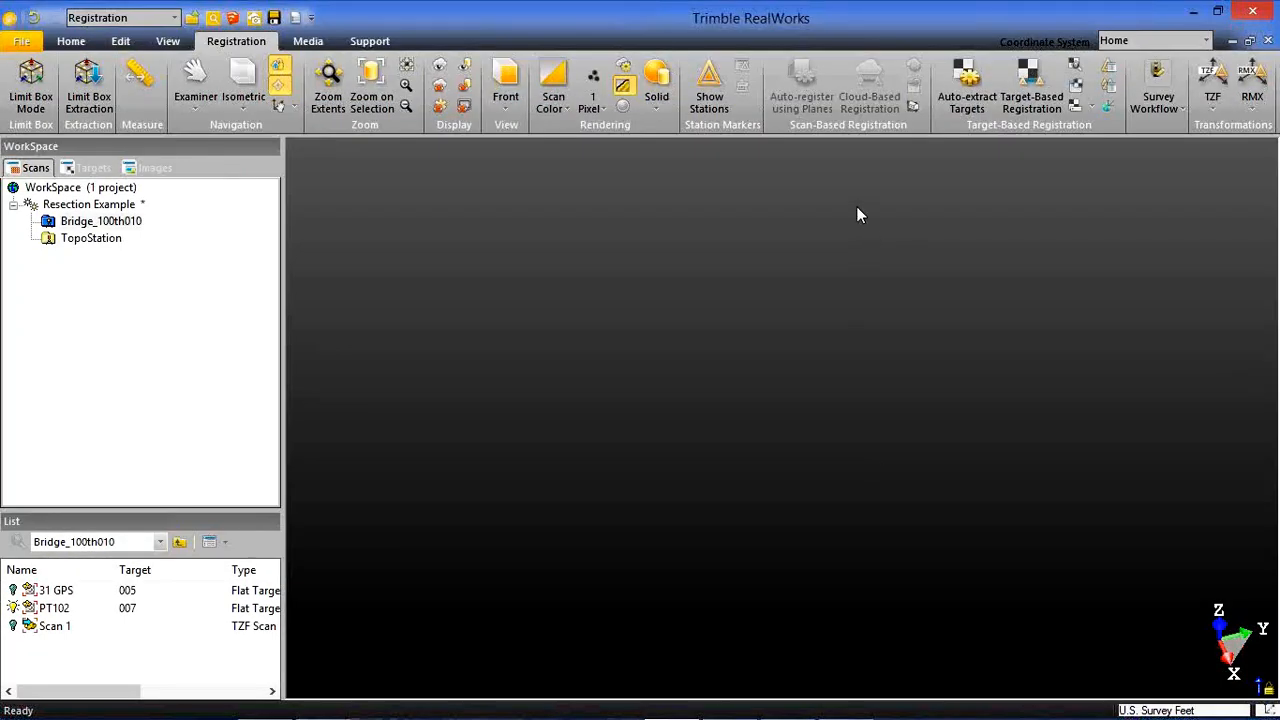
Close the Resection Example project without saving its changes.
left_click(22, 40)
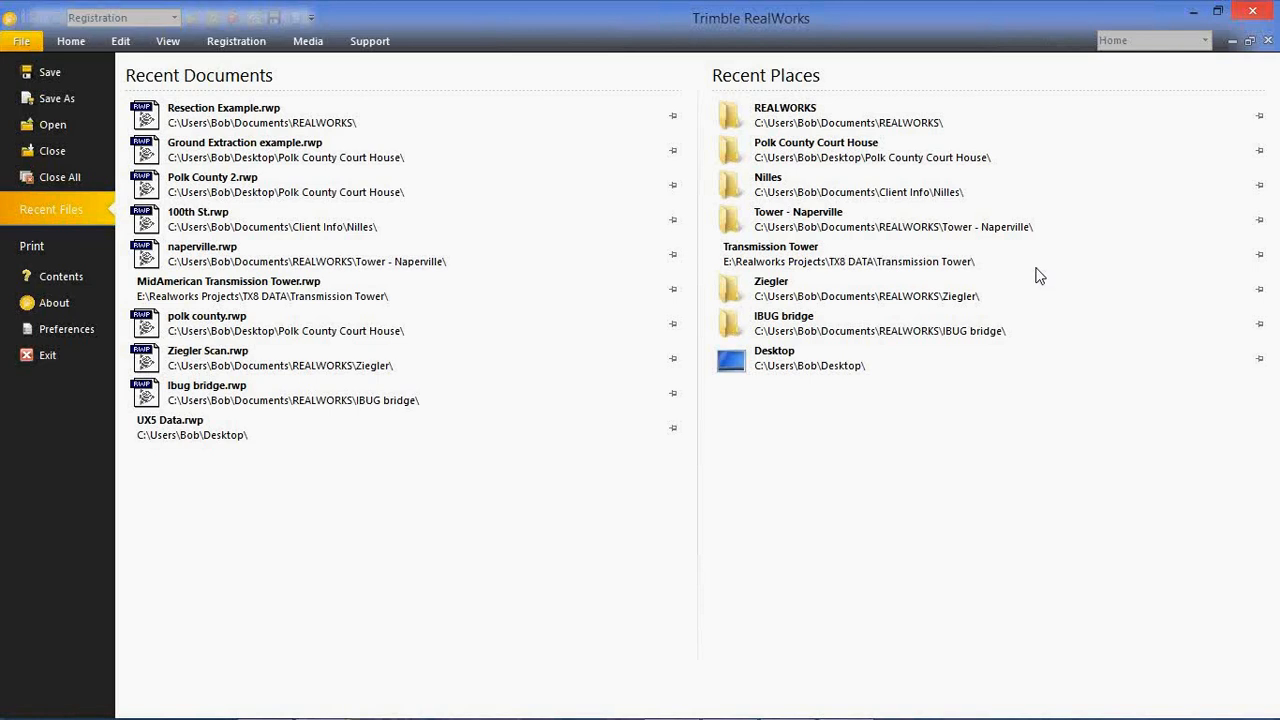
left_click(63, 154)
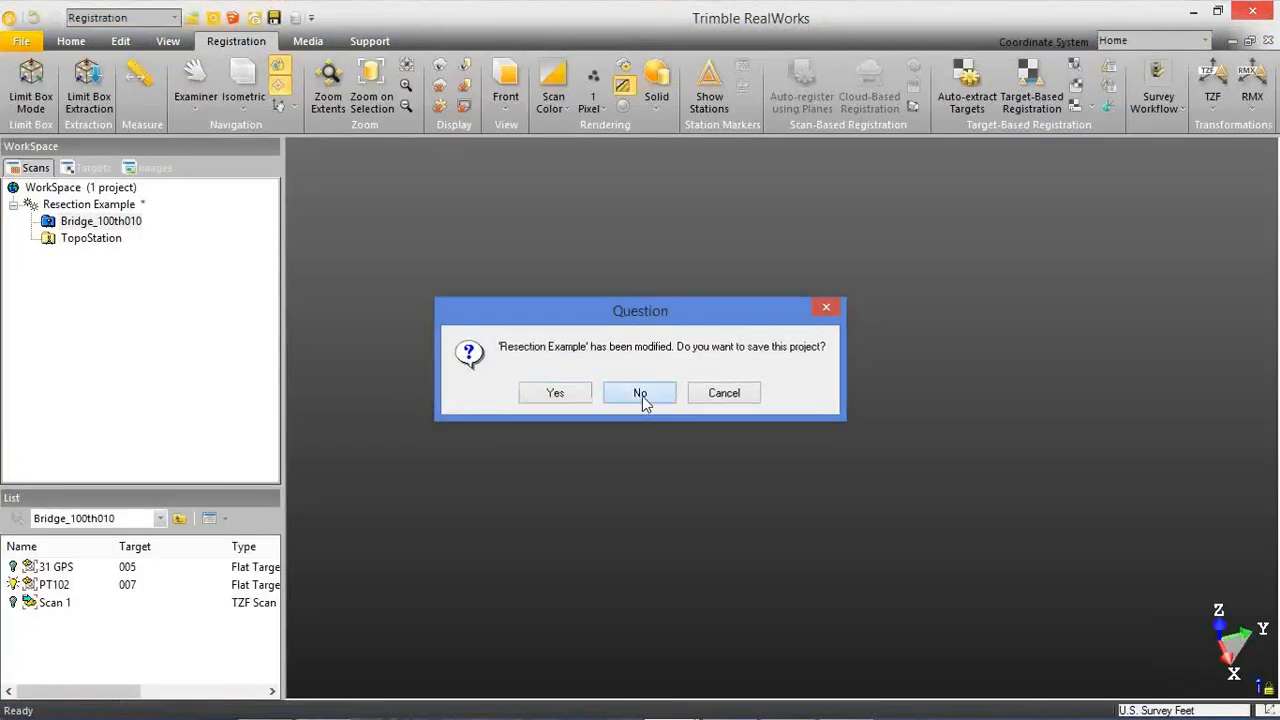
left_click(640, 394)
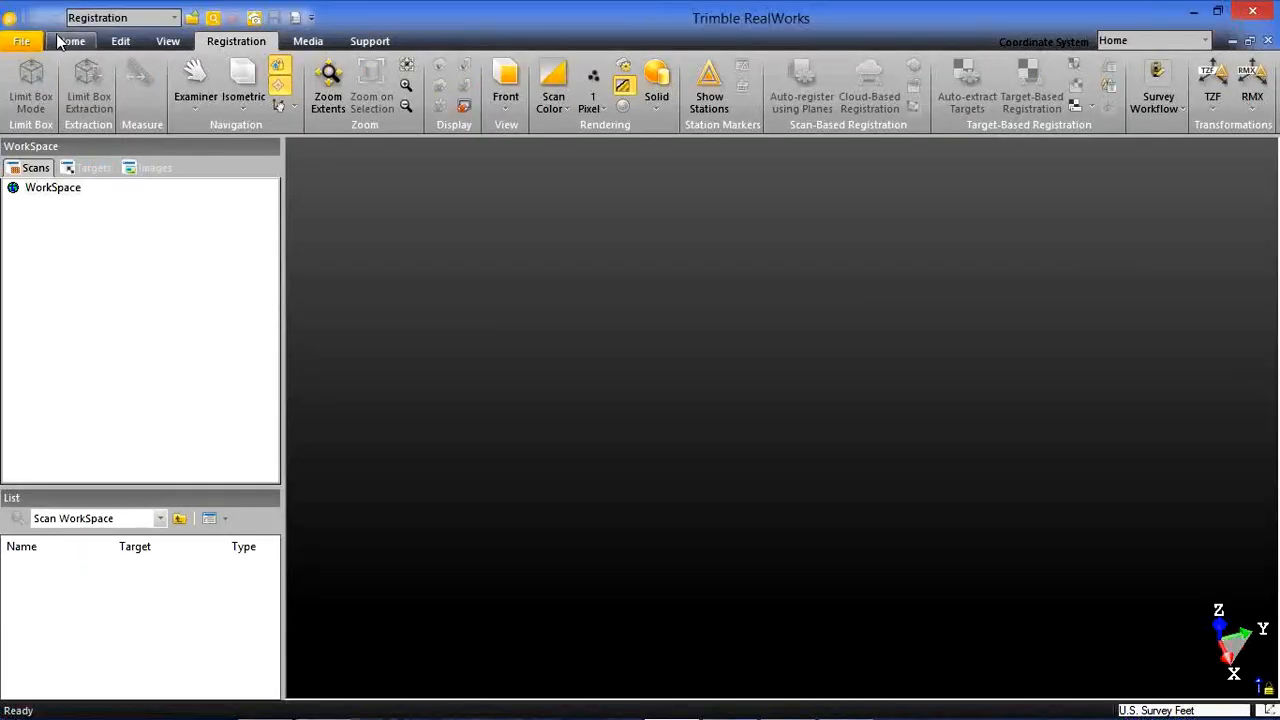
Open the recent project Polk County 2.rwp from the Polk County Court House folder.
left_click(66, 41)
left_click(28, 41)
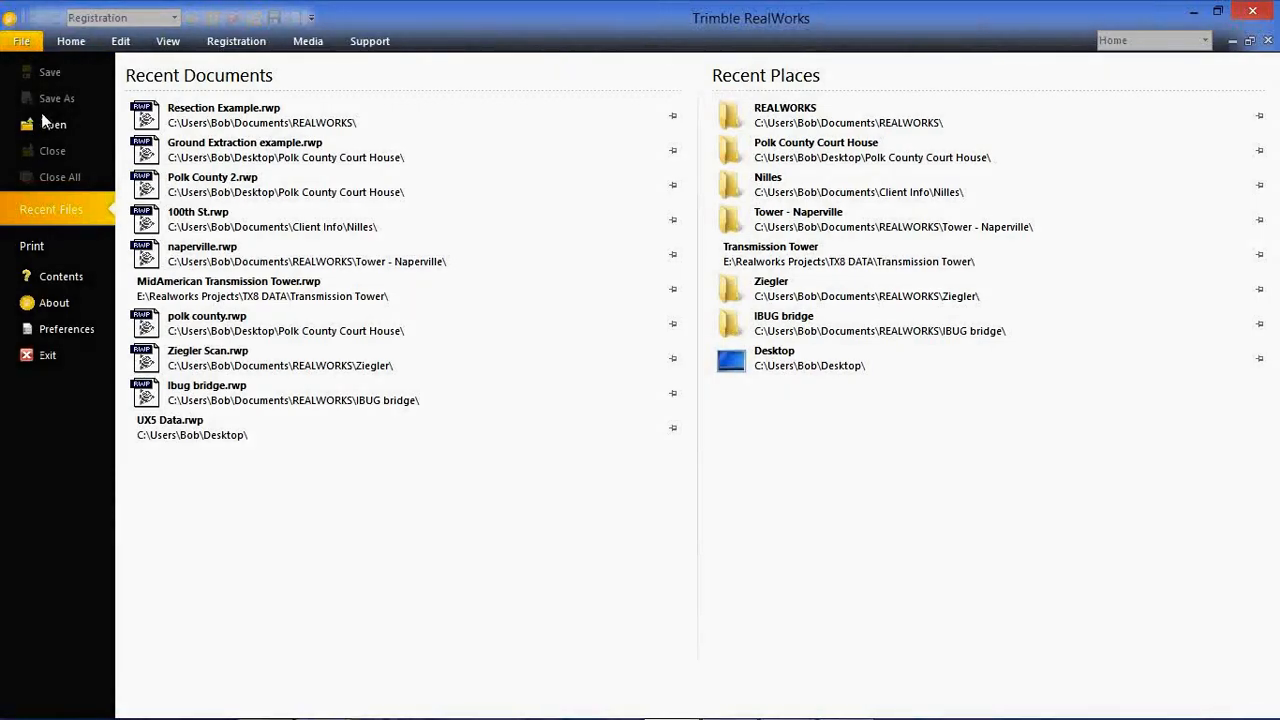
left_click(181, 194)
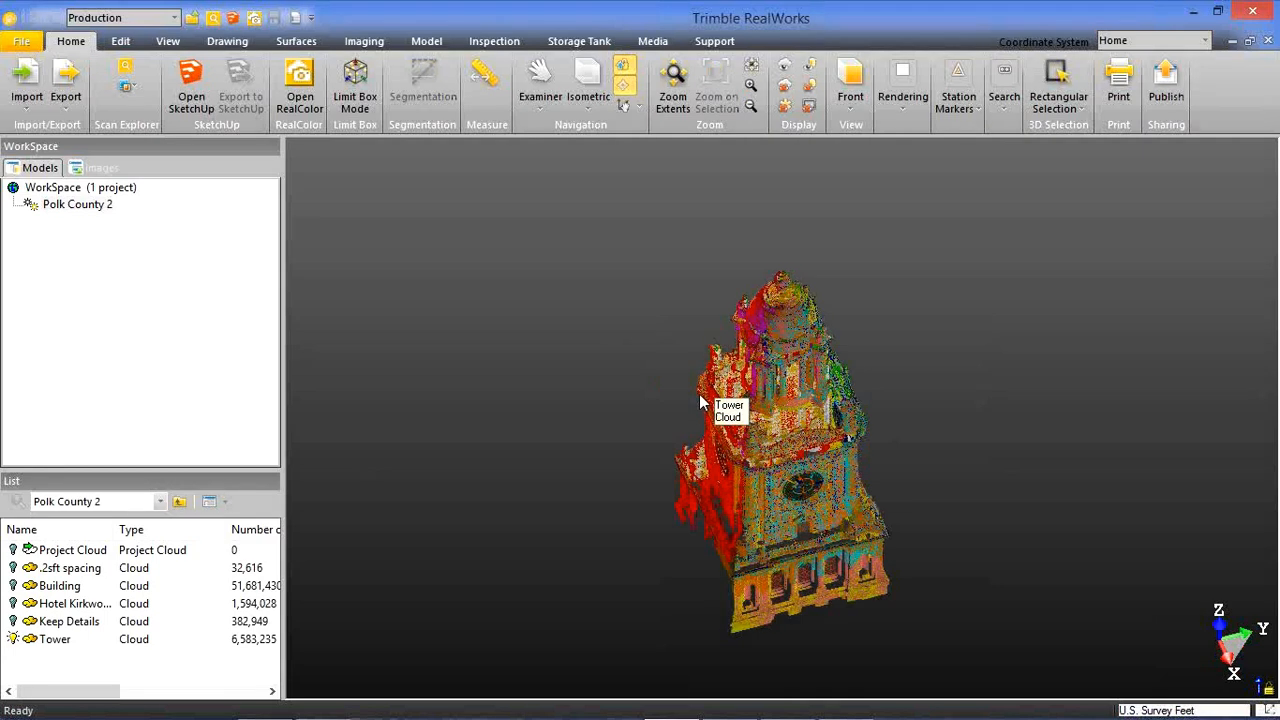
Examine the clock faces and surrounding facade of the Tower cloud up close and from a distance.
scroll(790, 484, "up", 2)
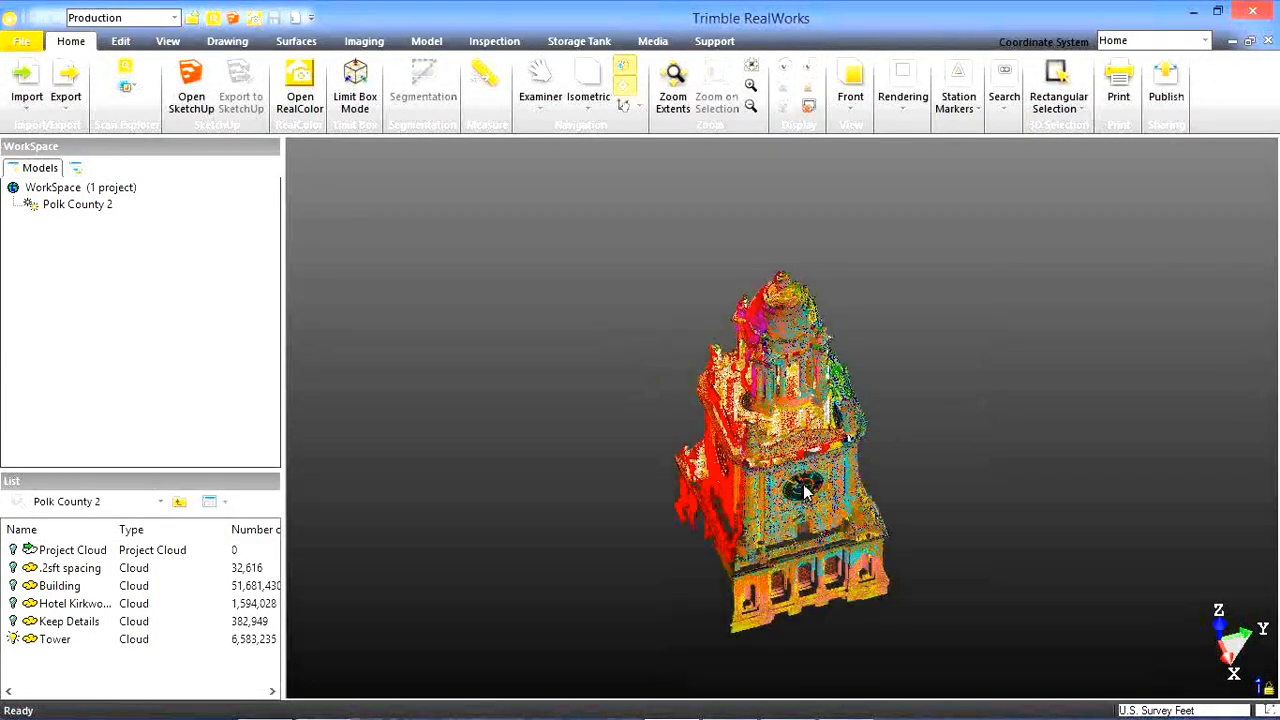
scroll(805, 490, "up", 2)
scroll(805, 488, "up", 2)
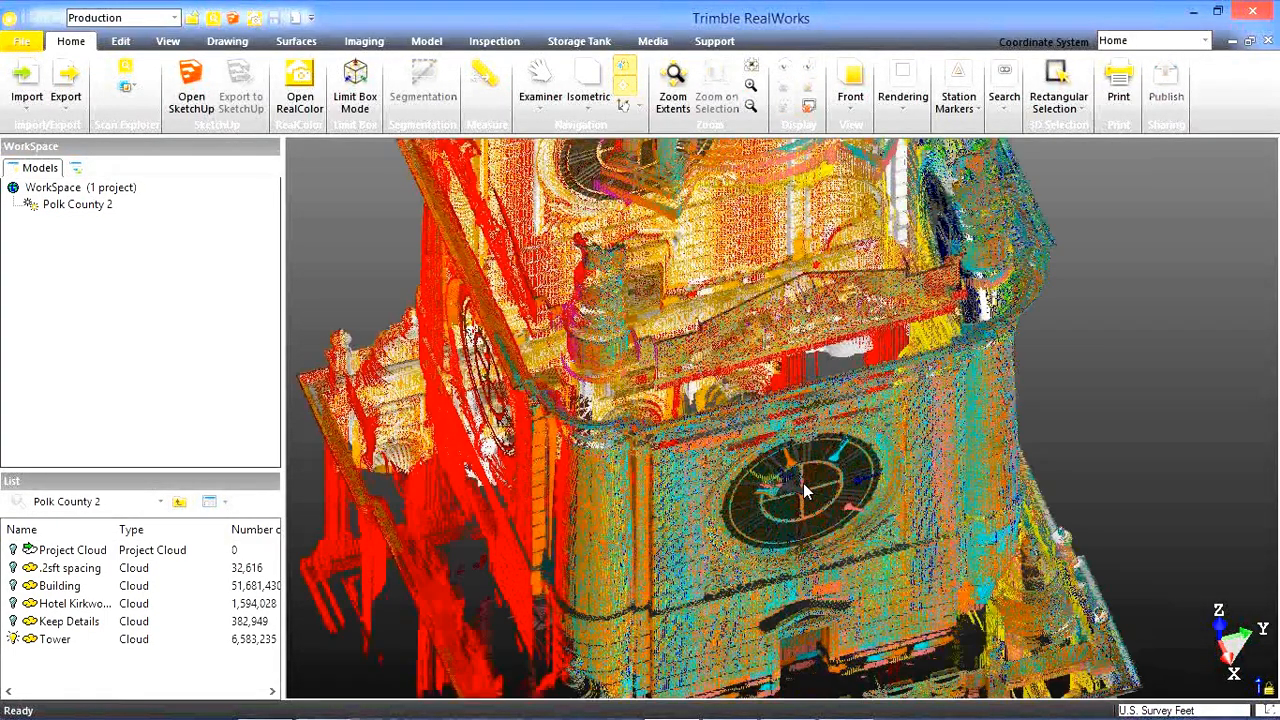
left_click_drag(769, 447, 740, 425)
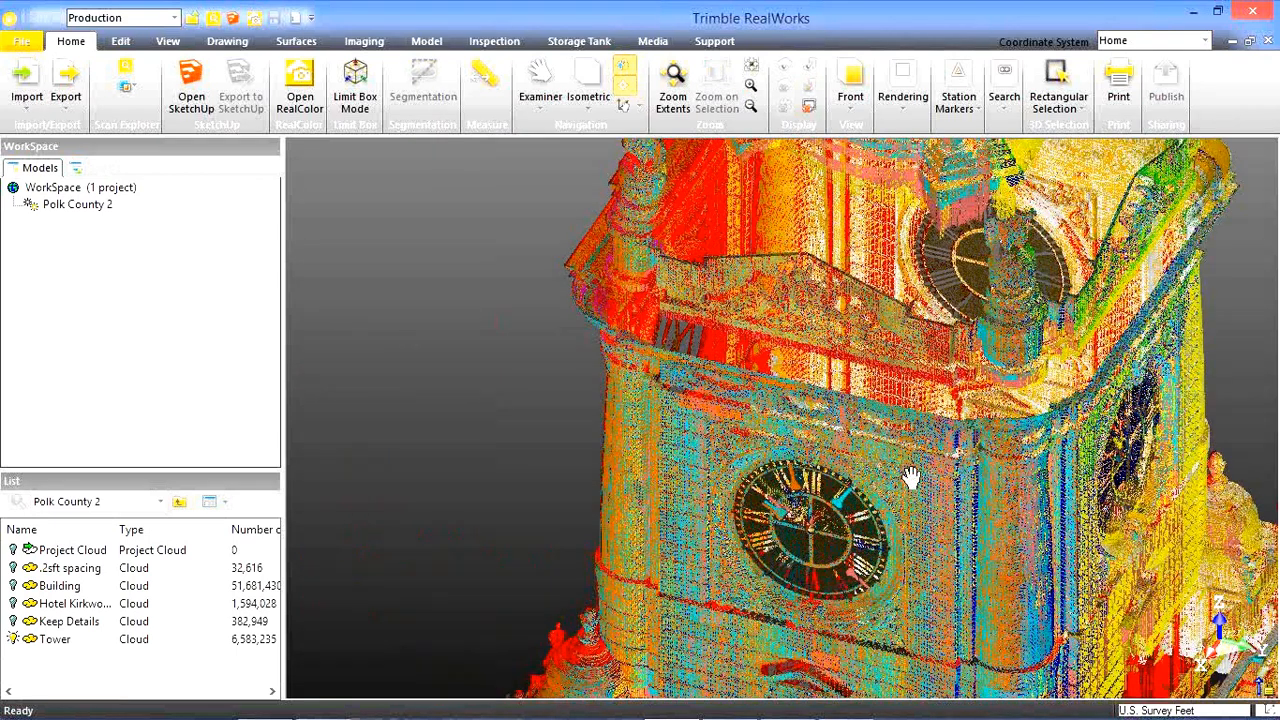
left_click_drag(910, 477, 870, 388)
scroll(866, 380, "up", 3)
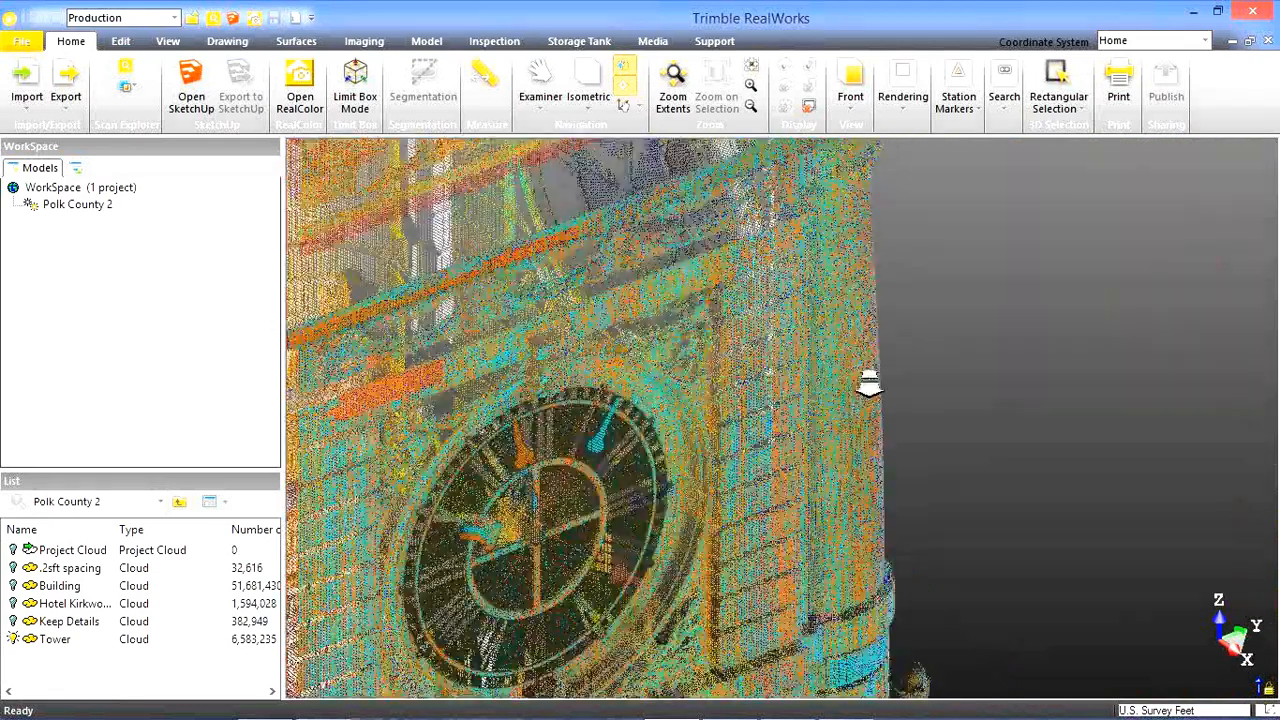
scroll(746, 451, "up", 2)
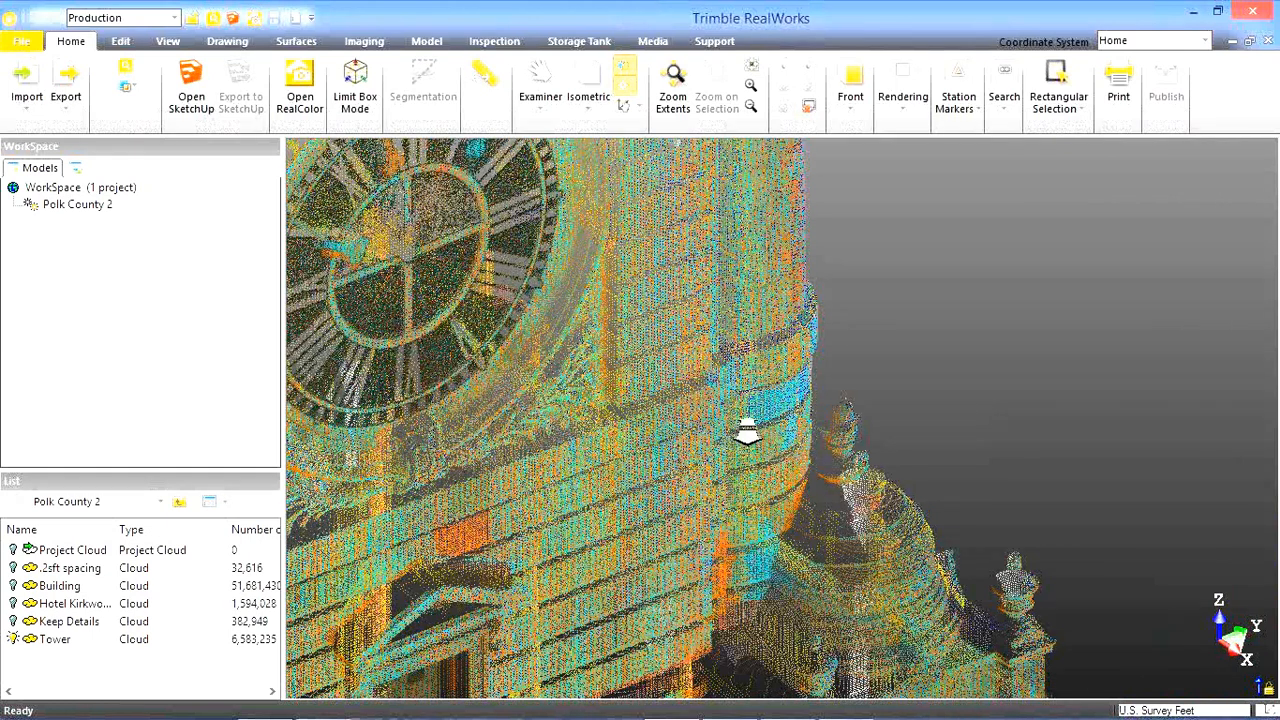
scroll(748, 432, "down", 5)
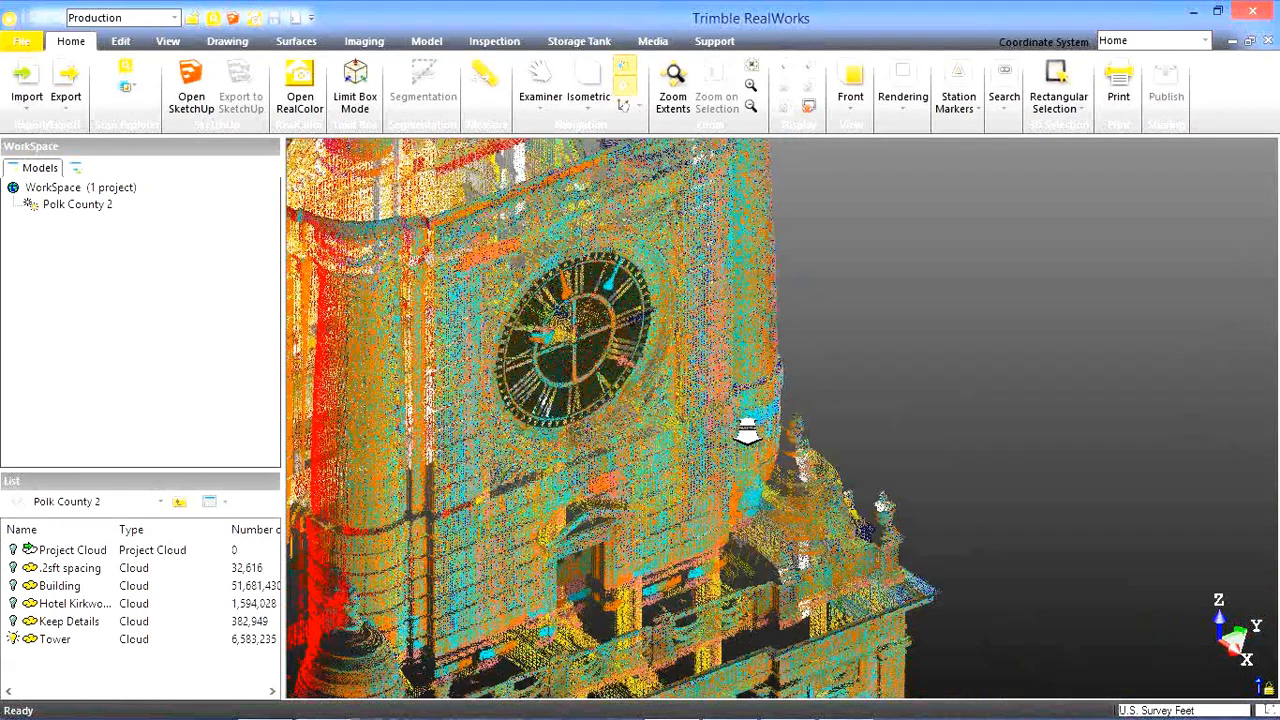
scroll(748, 432, "down", 5)
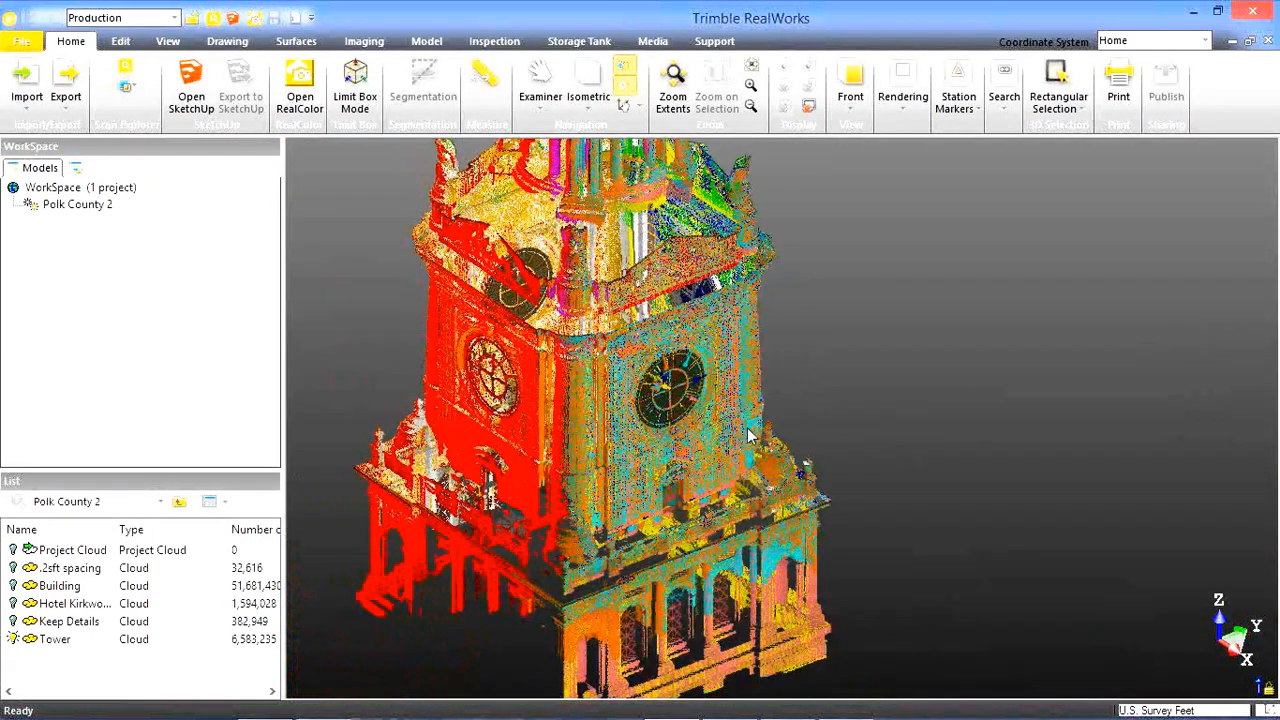
Examine the dome, columns and corner ornaments at the upper end of the Tower cloud.
middle_click_drag(724, 398, 736, 528)
left_click_drag(726, 400, 740, 393)
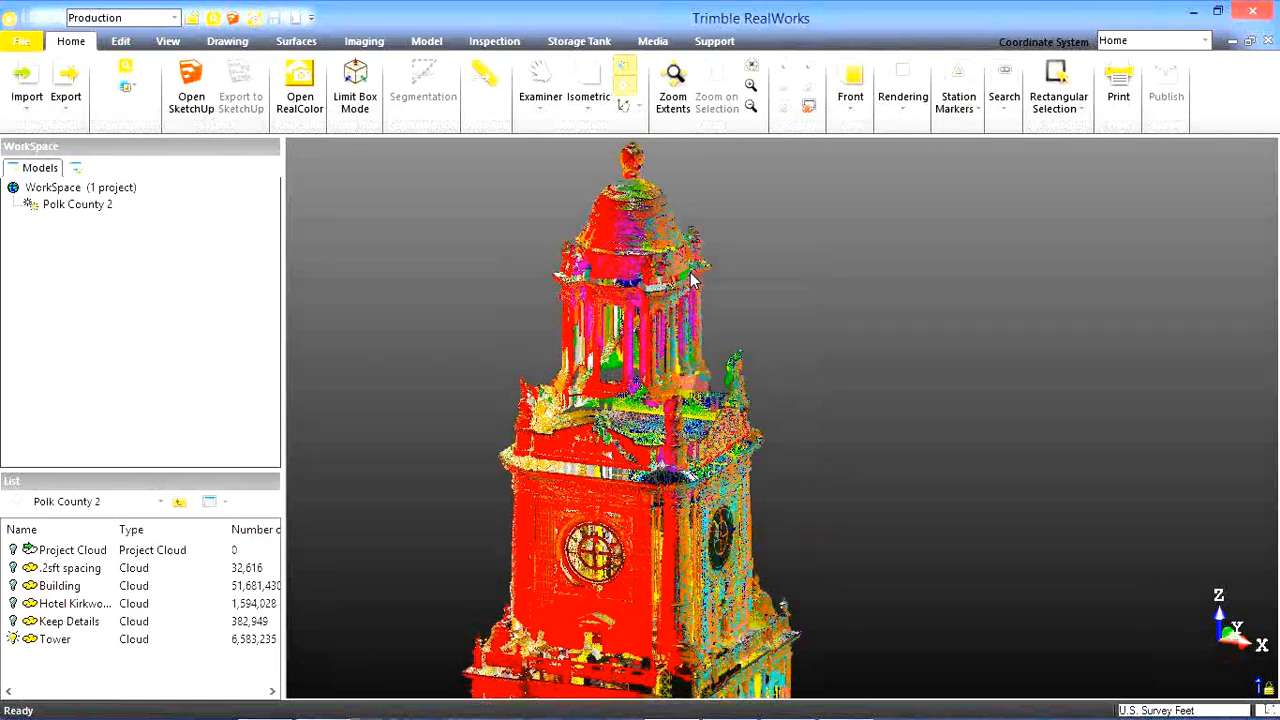
scroll(688, 265, "up", 5)
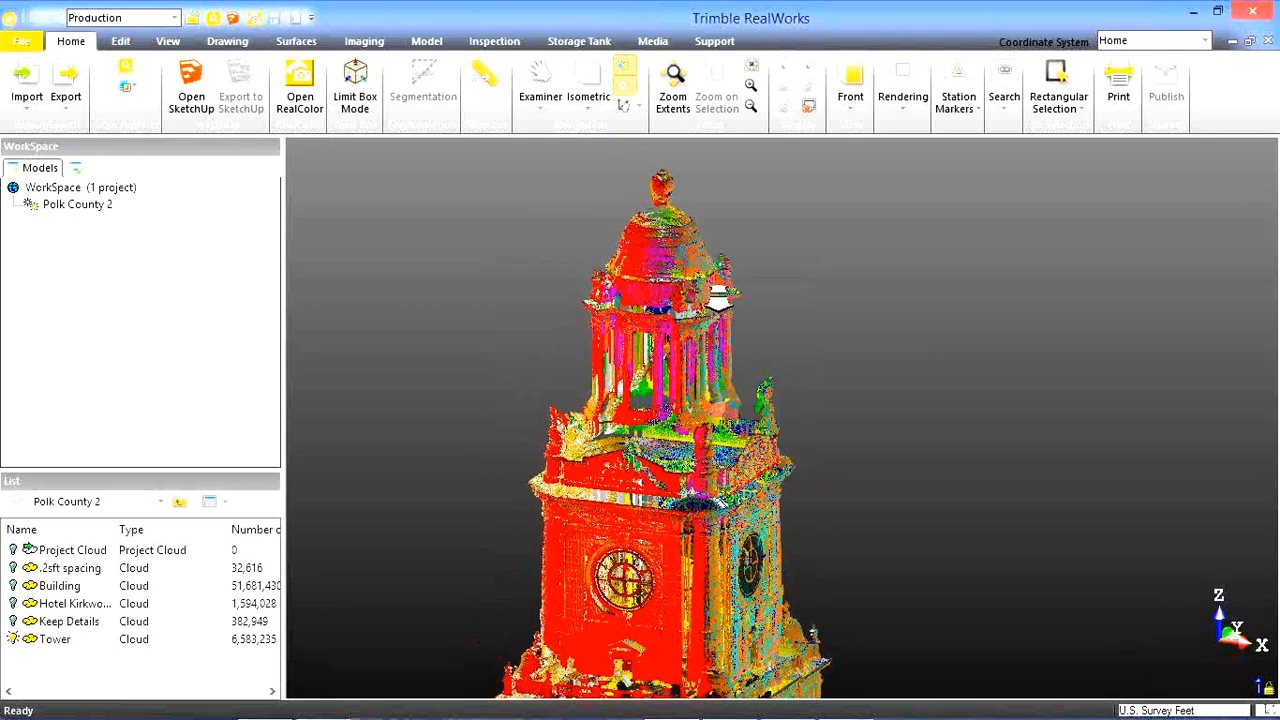
middle_click_drag(718, 296, 698, 314)
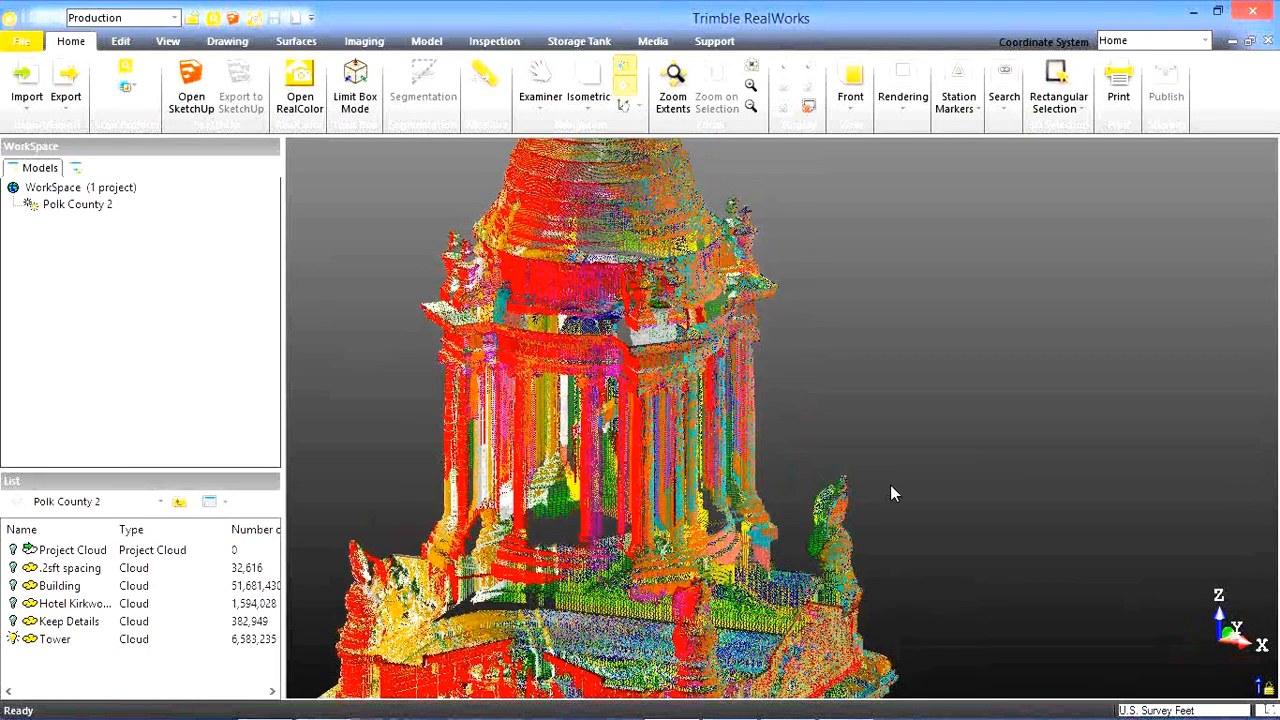
scroll(891, 487, "up", 5)
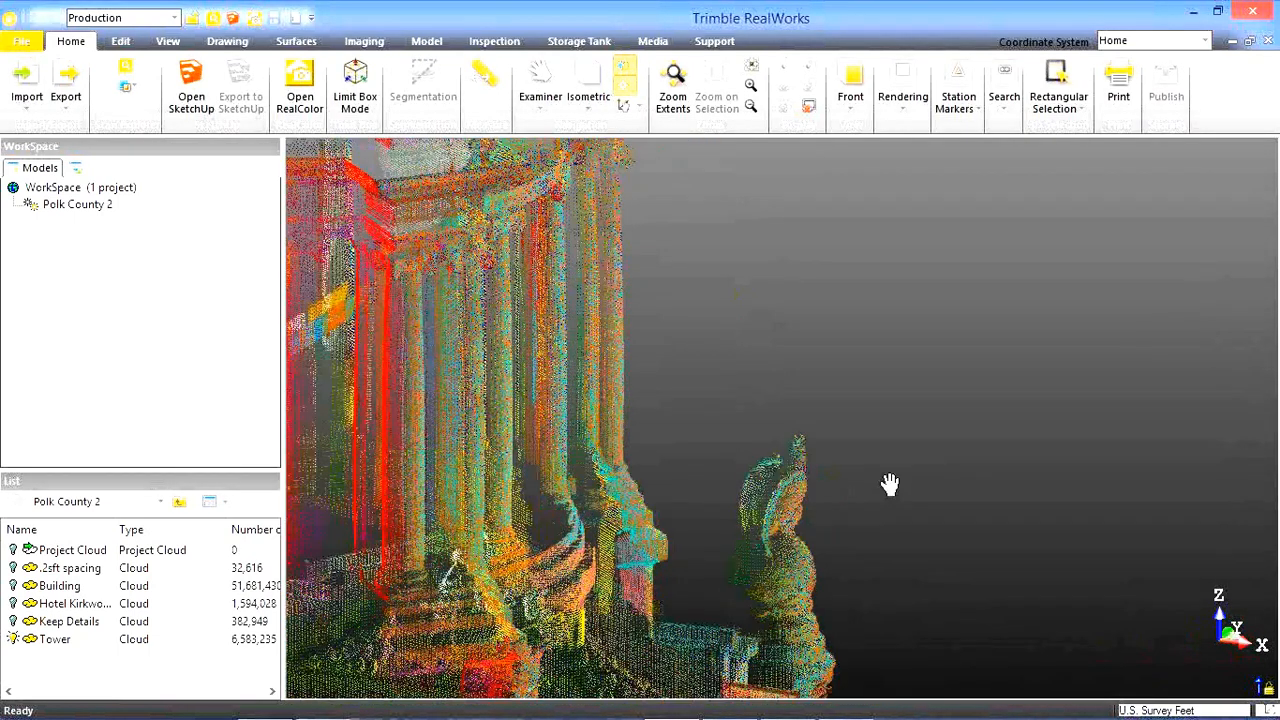
left_click_drag(890, 486, 746, 414)
scroll(746, 414, "up", 2)
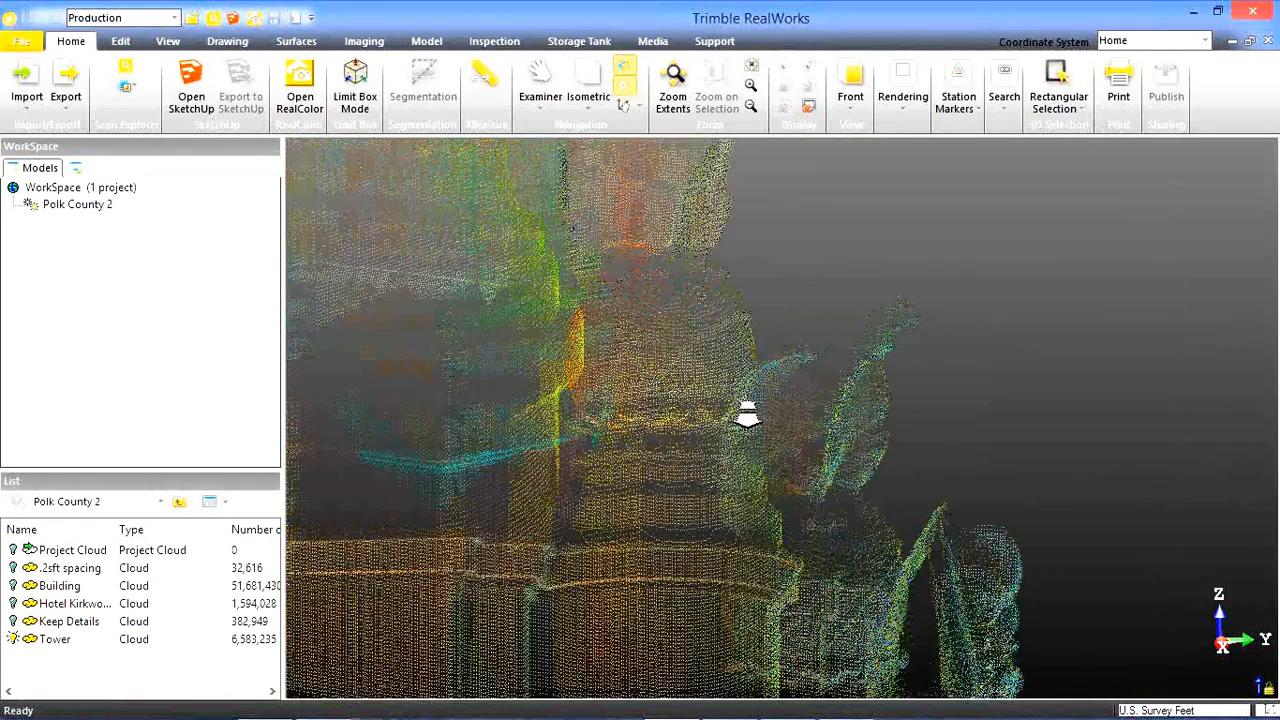
Change the rendering of the Tower cloud from multicoloured points to greyscale.
left_click(904, 100)
left_click(905, 190)
left_click(907, 290)
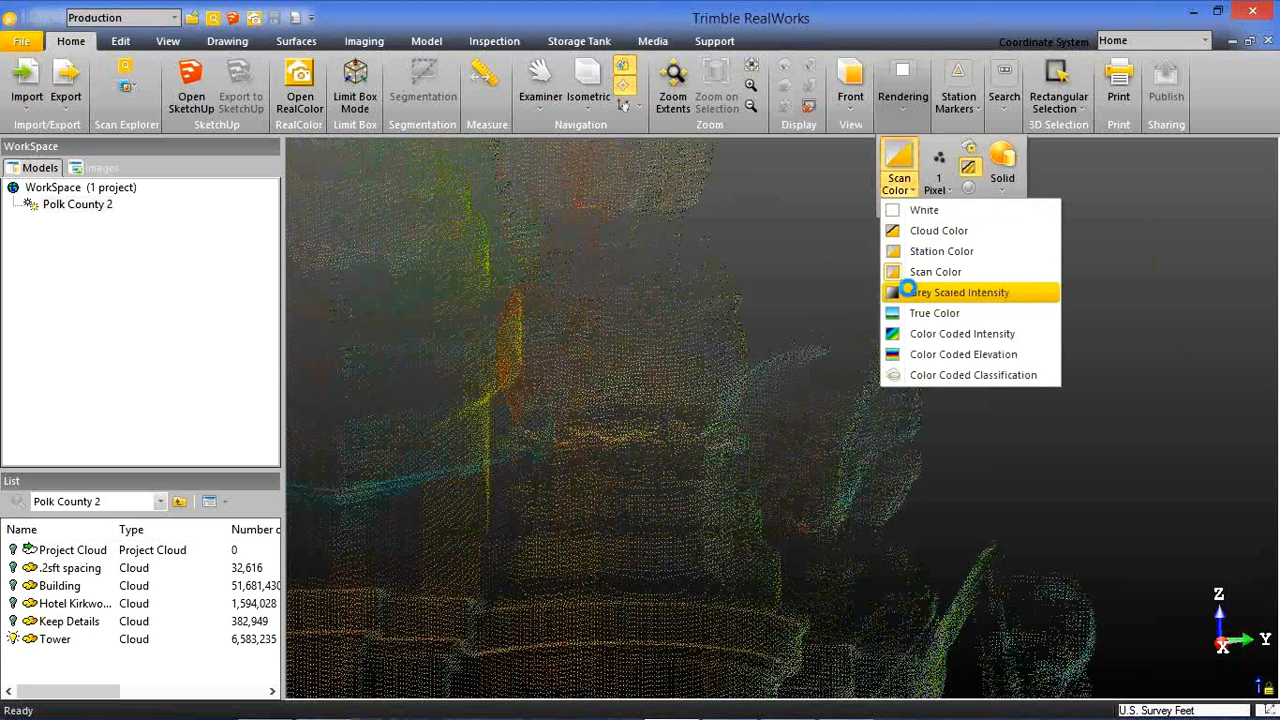
left_click(905, 105)
left_click(989, 175)
Examine the greyscale Tower cloud, from its dome and columns to the clock face and the arched windows.
middle_click_drag(886, 346, 878, 324)
left_click_drag(878, 324, 849, 346)
scroll(853, 354, "down", 8)
scroll(853, 357, "down", 5)
middle_click_drag(783, 314, 810, 480)
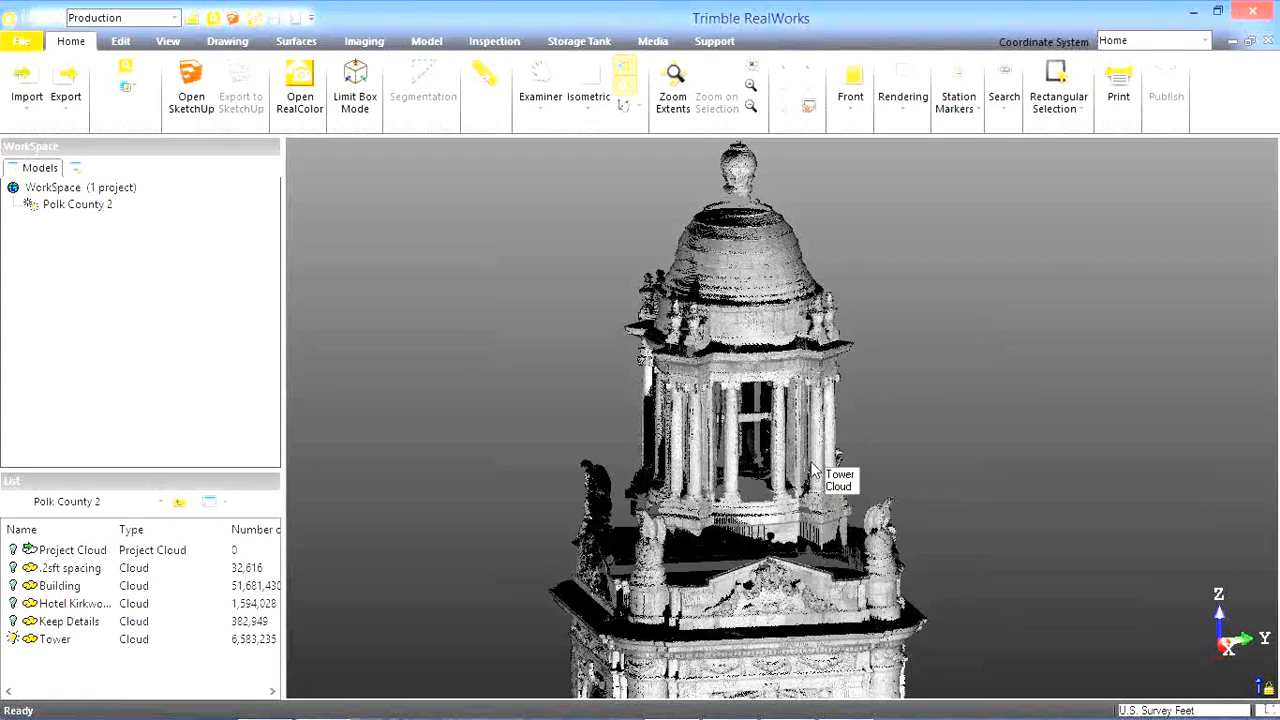
middle_click_drag(791, 387, 812, 465)
scroll(846, 590, "up", 4)
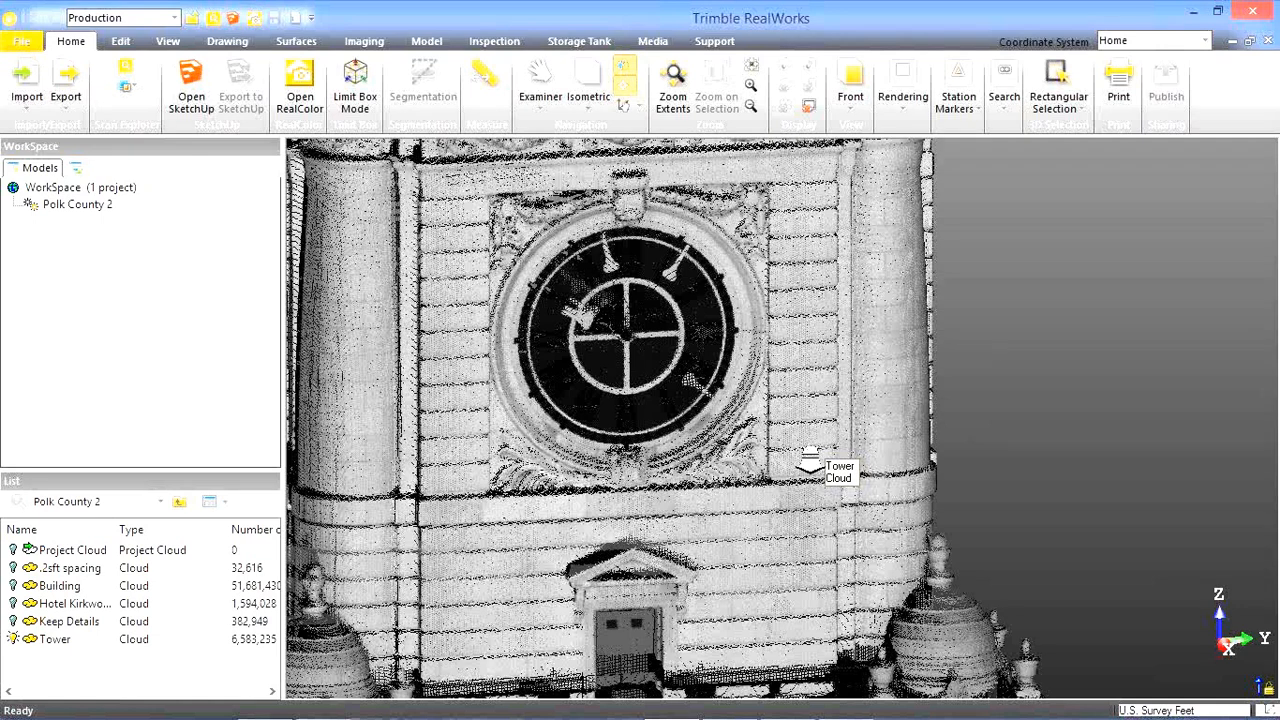
scroll(810, 462, "down", 4)
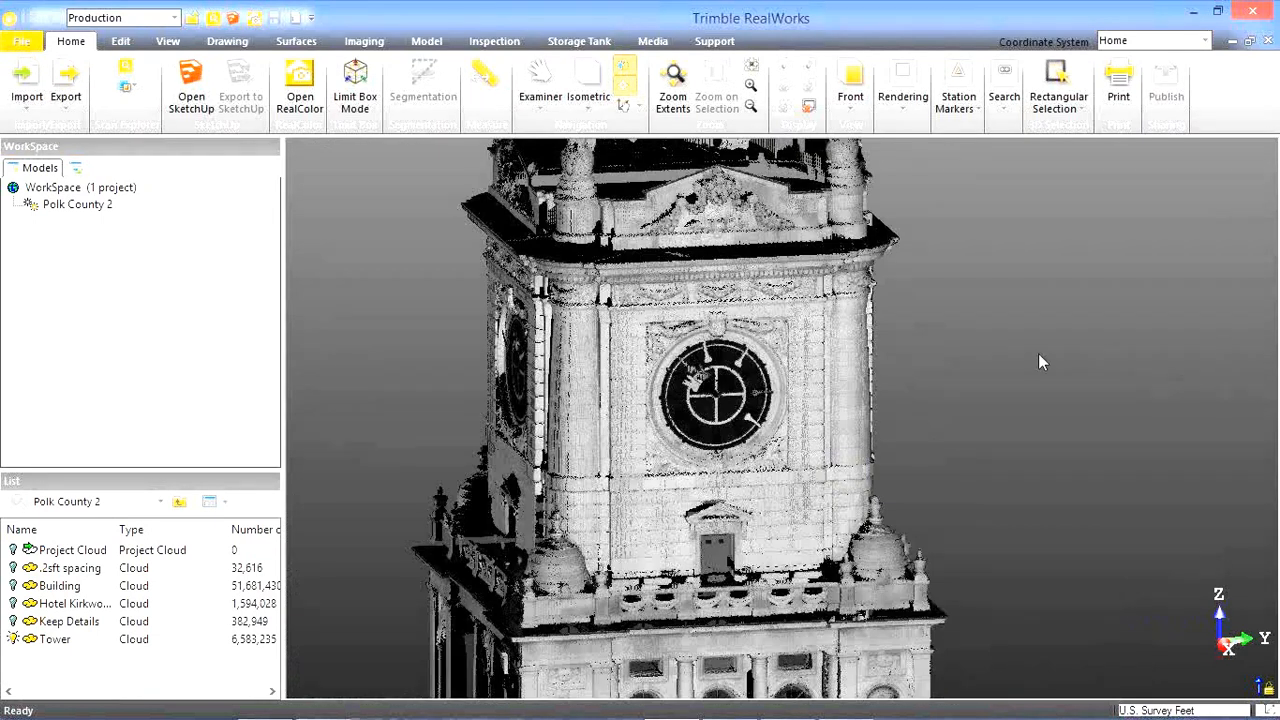
scroll(1003, 370, "down", 3)
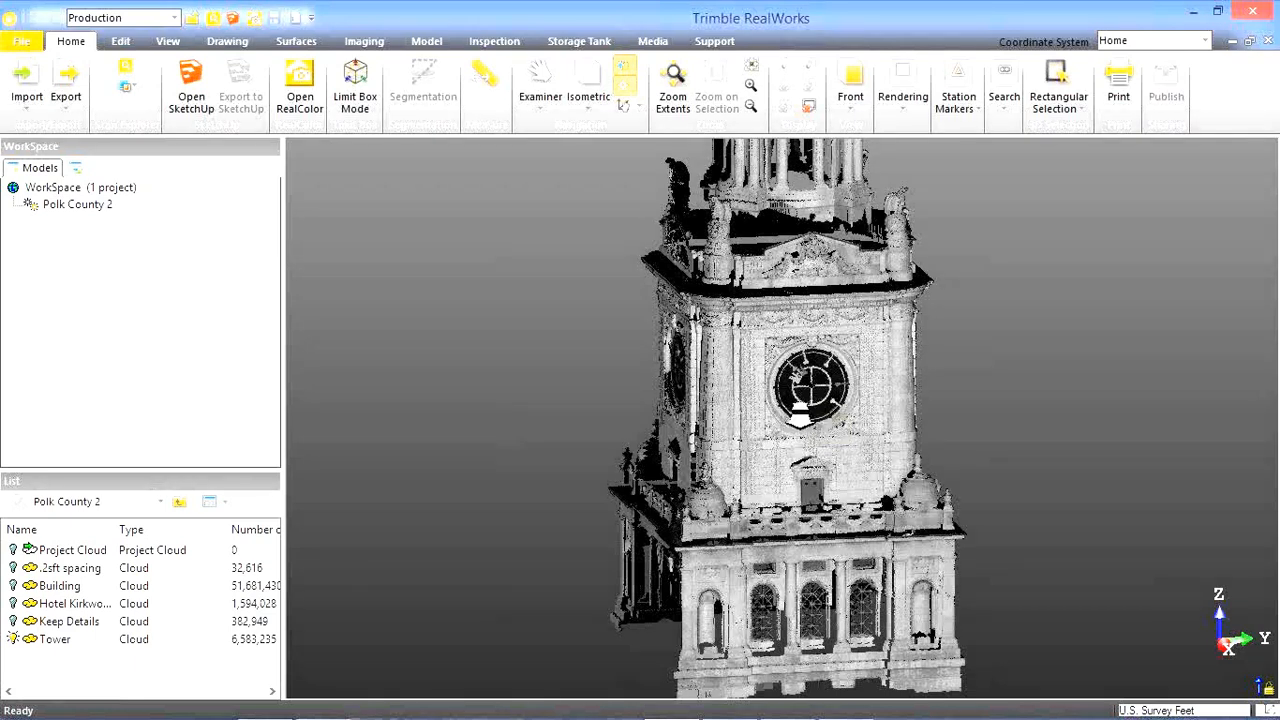
scroll(800, 415, "down", 2)
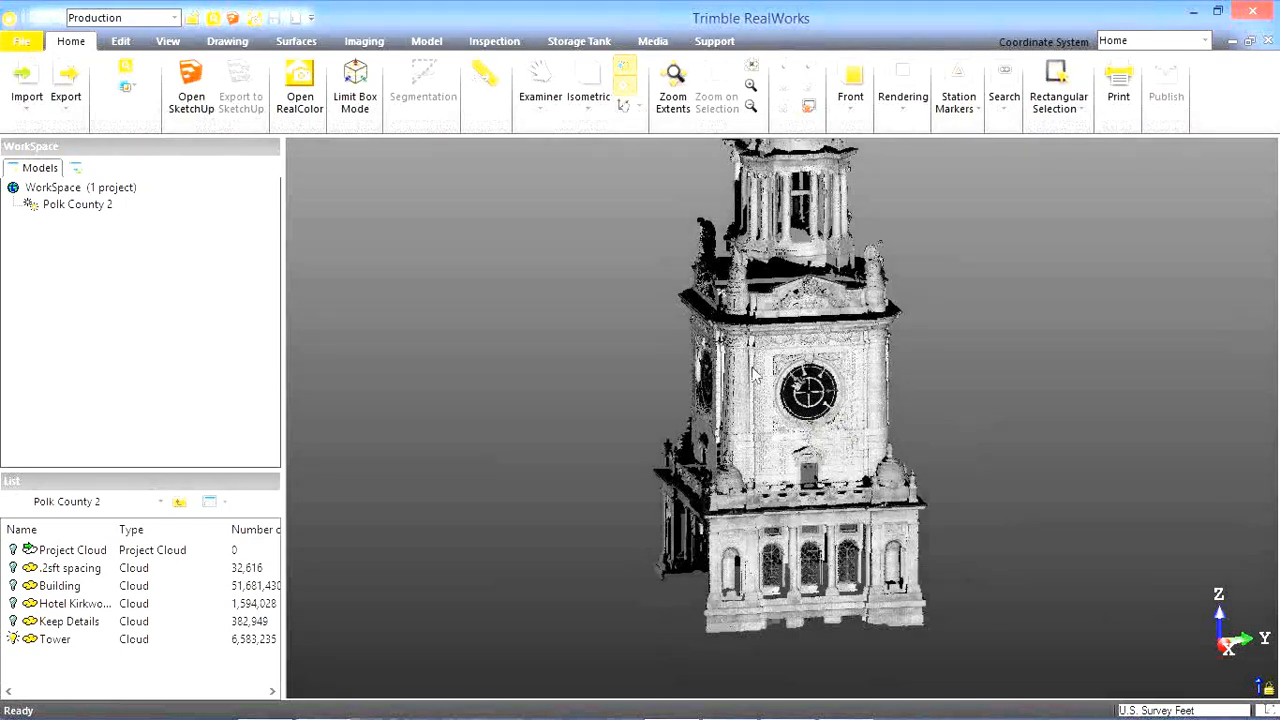
Show the Keep Details and .2sft spacing clouds and hide the Tower cloud.
middle_click_drag(804, 411, 781, 346)
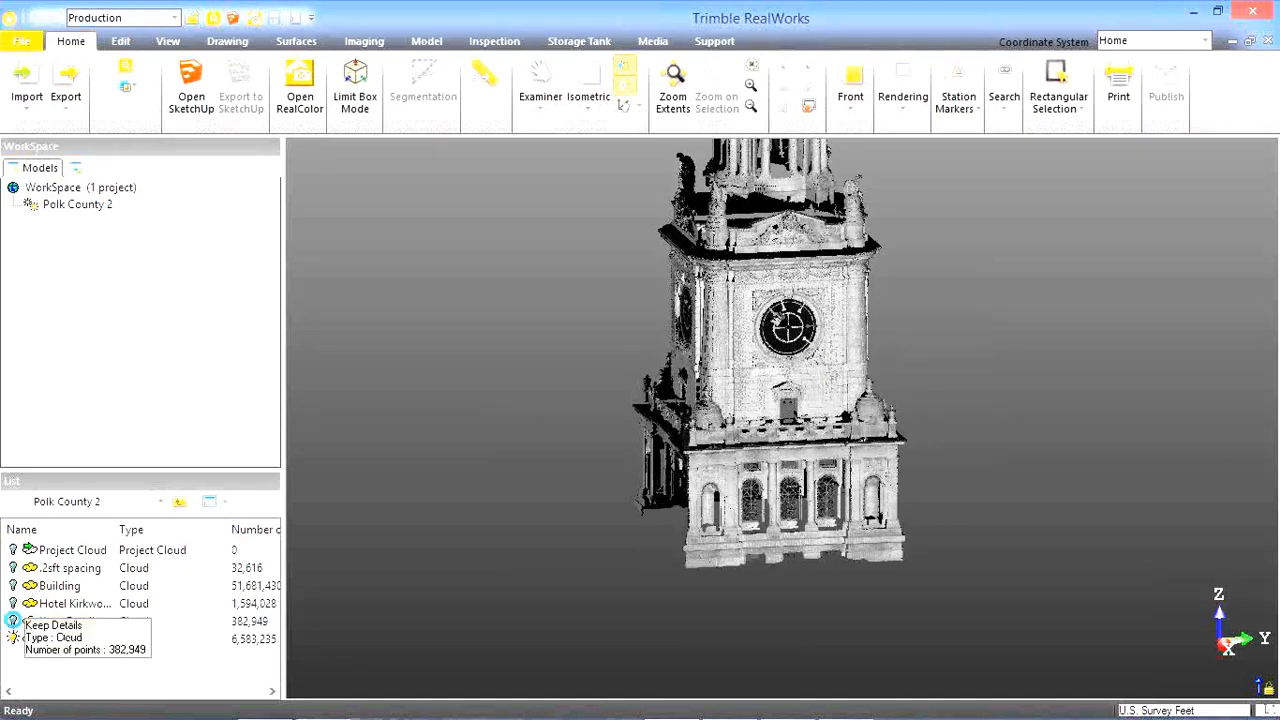
left_click(13, 621)
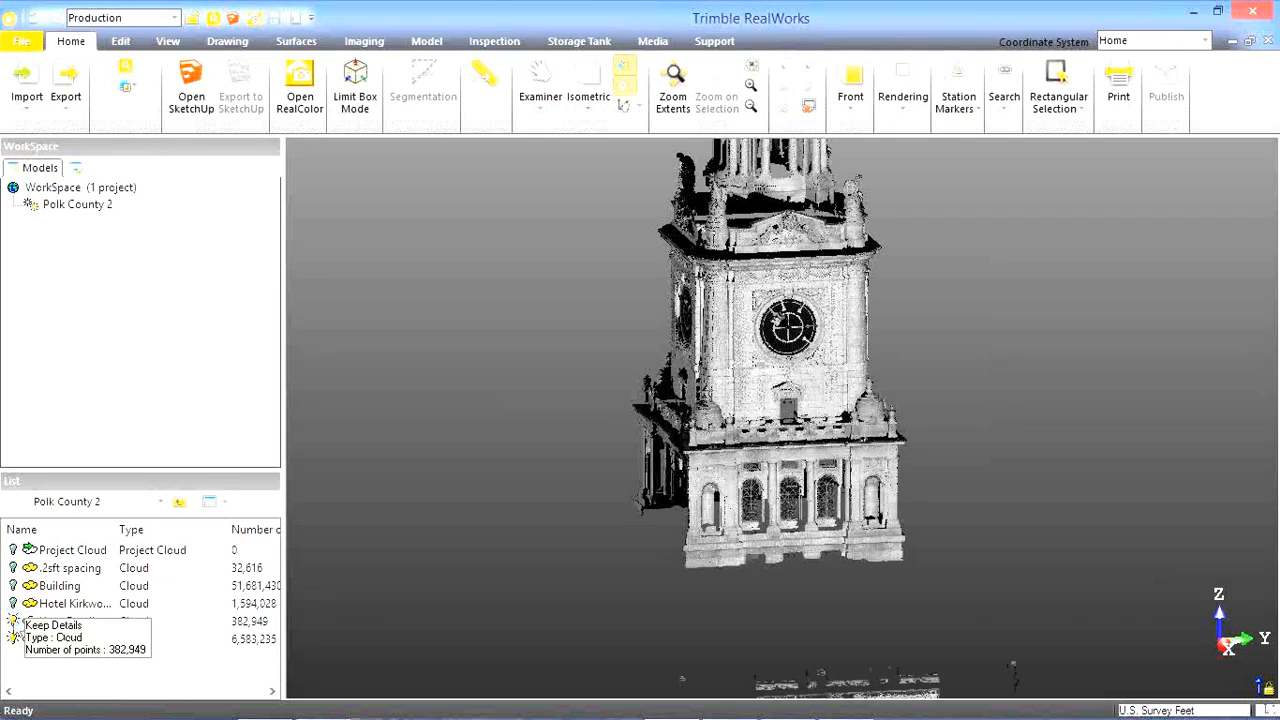
middle_click_drag(500, 593, 499, 247)
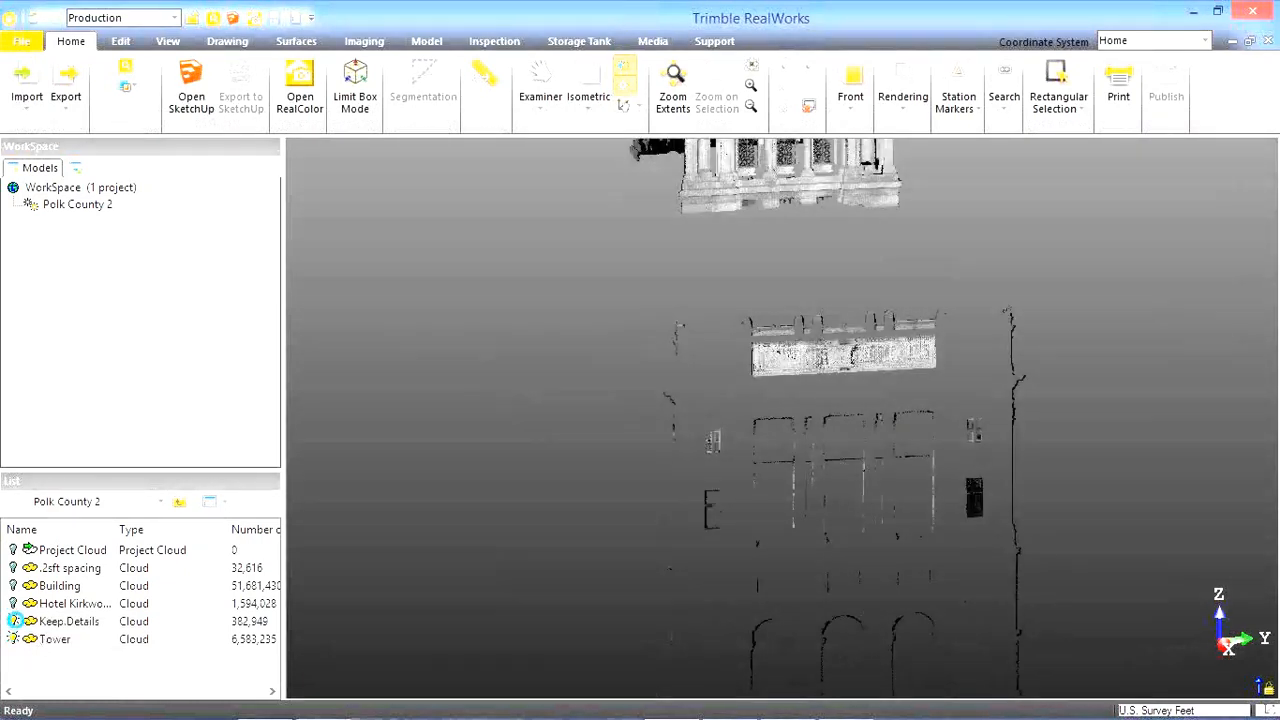
left_click(13, 637)
left_click(12, 567)
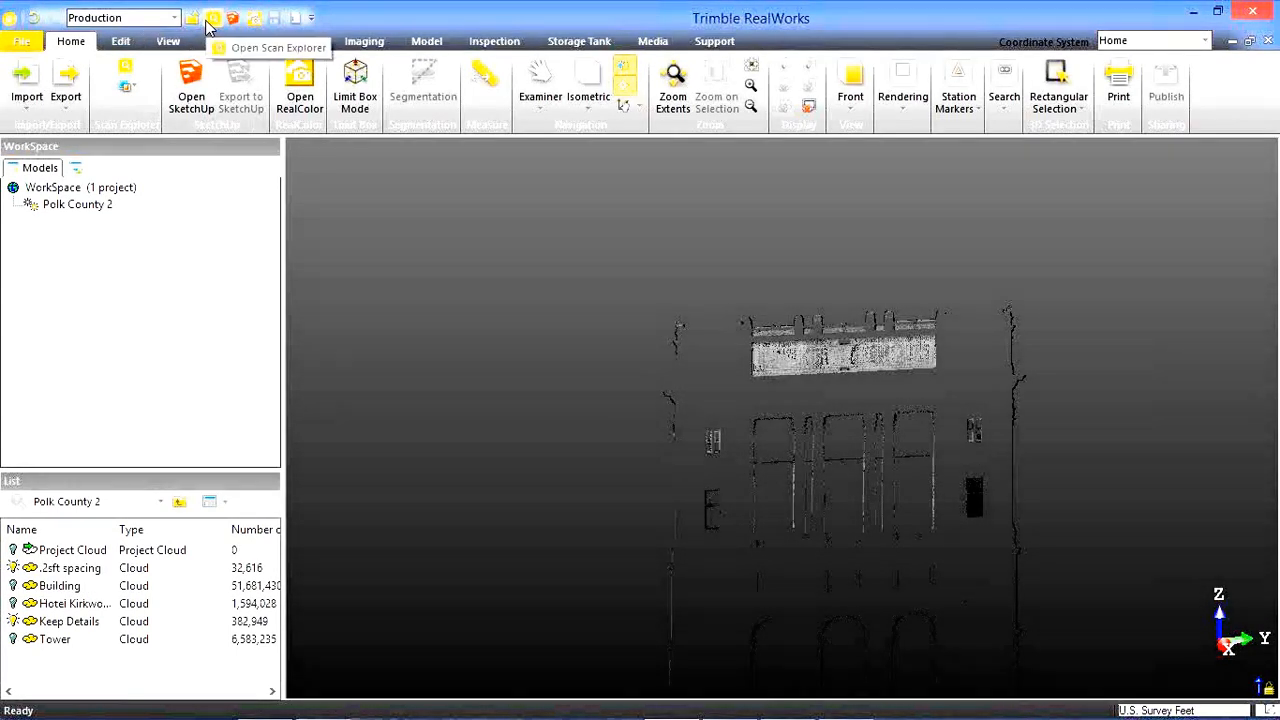
Open Polk County 2 in Scan Explorer and bring the courthouse facade into view from Station 001.
left_click(209, 22)
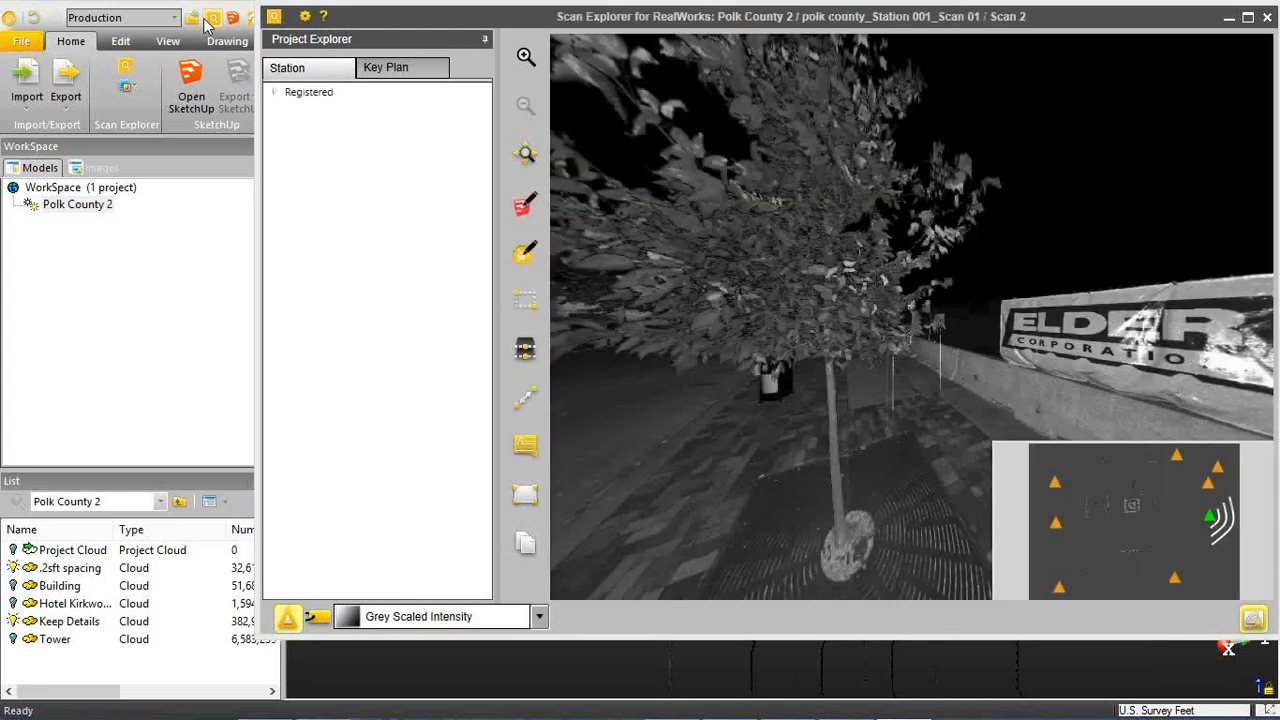
left_click(805, 310)
left_click_drag(811, 316, 1085, 350)
left_click_drag(872, 332, 1003, 286)
left_click_drag(825, 296, 785, 245)
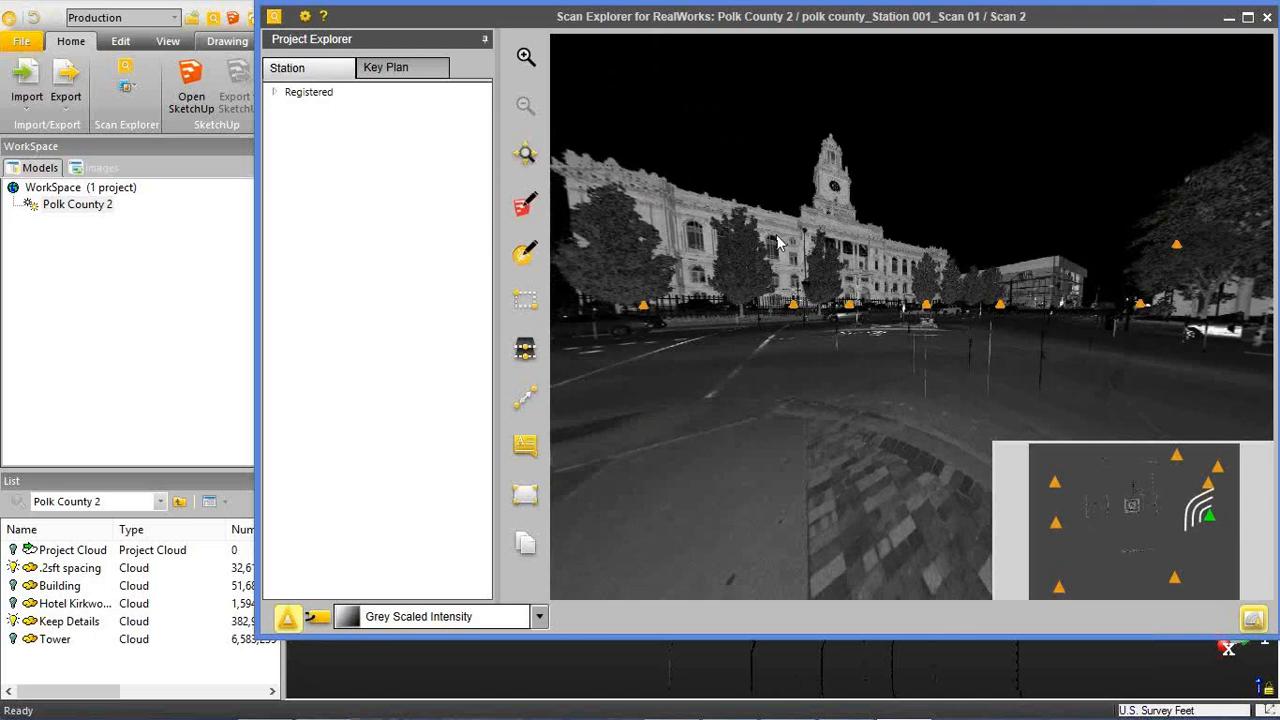
scroll(778, 243, "up", 5)
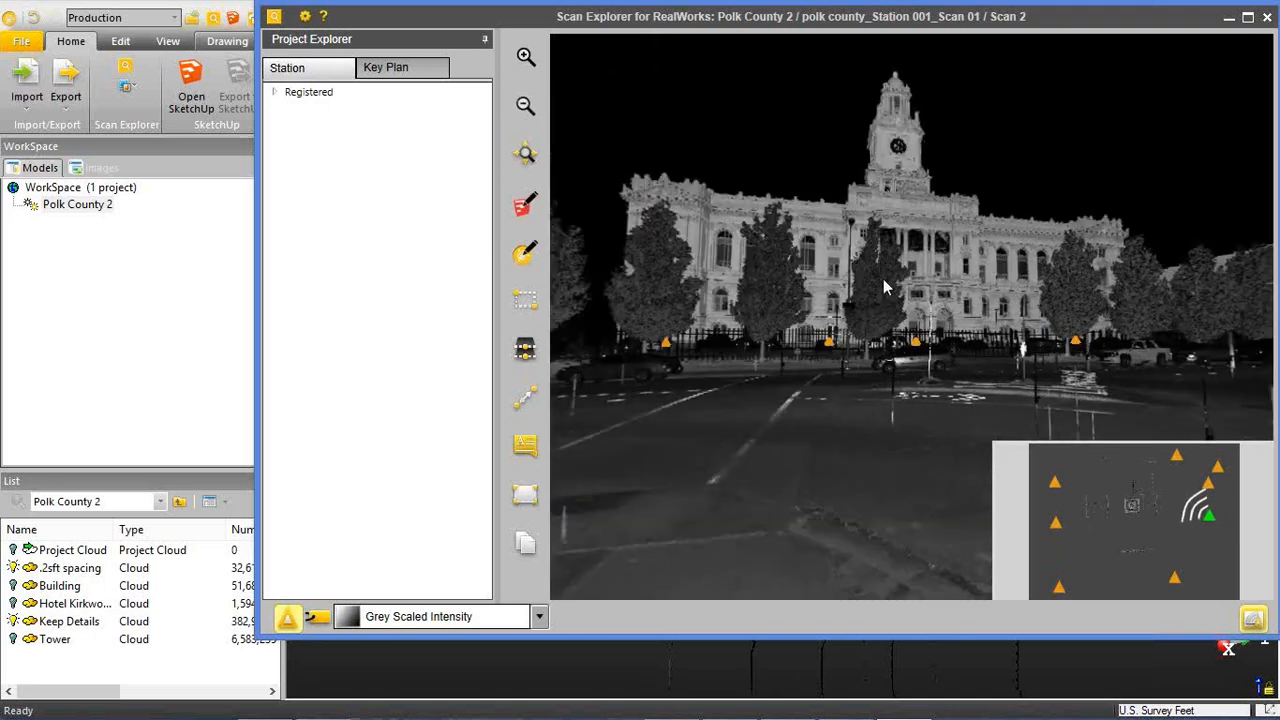
Examine the courthouse facade in greyscale, closing in on the tall upper window beside the lamp post.
scroll(828, 258, "up", 6)
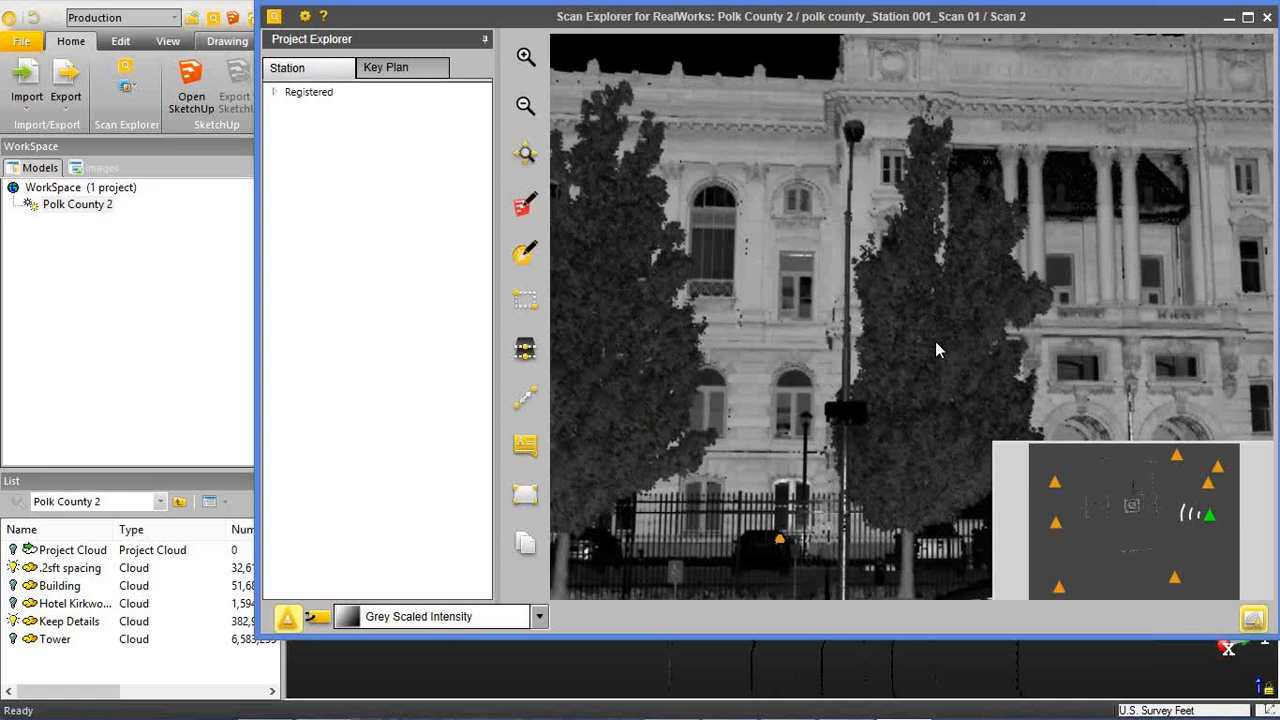
left_click_drag(924, 286, 877, 325)
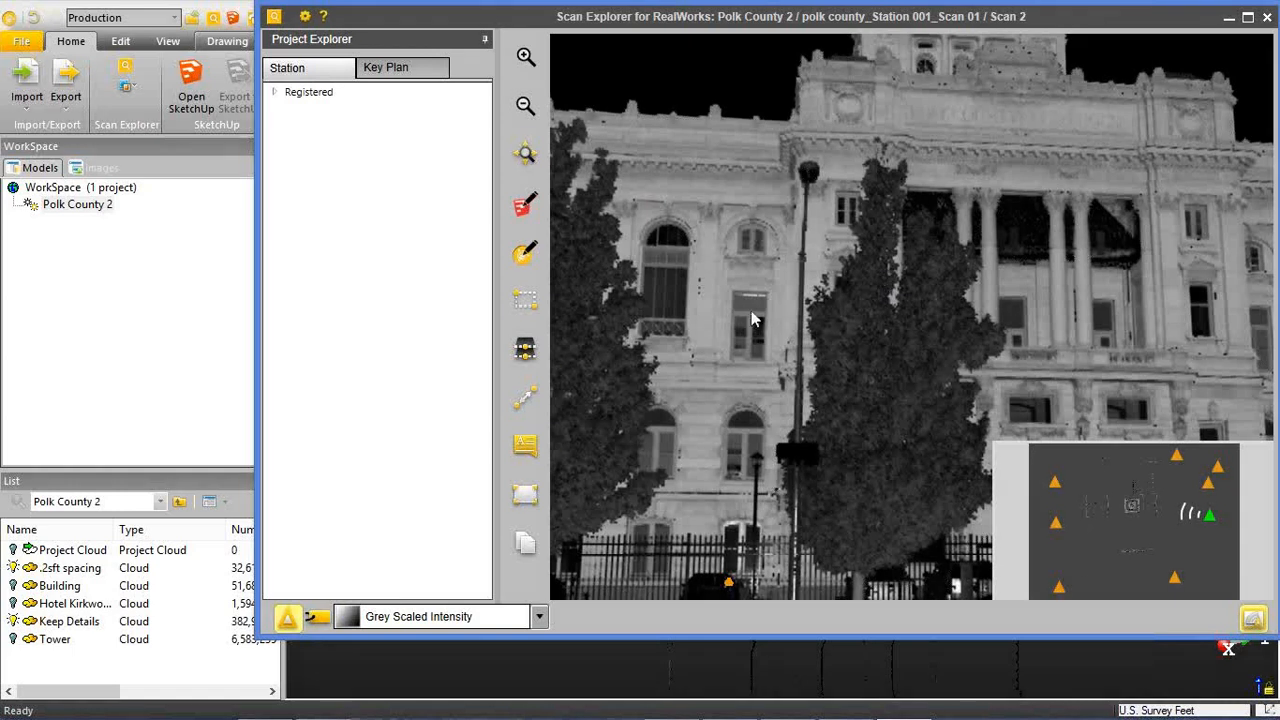
scroll(903, 287, "up", 4)
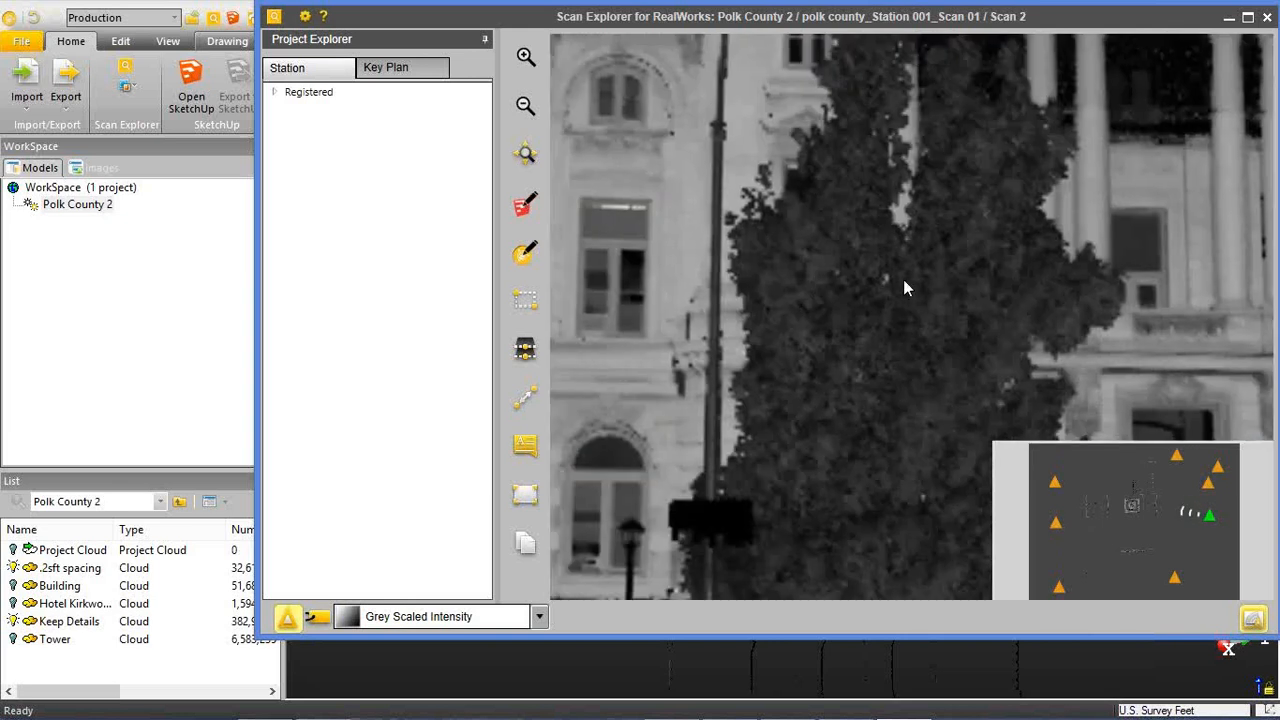
left_click_drag(707, 280, 851, 284)
scroll(789, 312, "up", 2)
left_click_drag(790, 330, 924, 356)
scroll(810, 346, "up", 4)
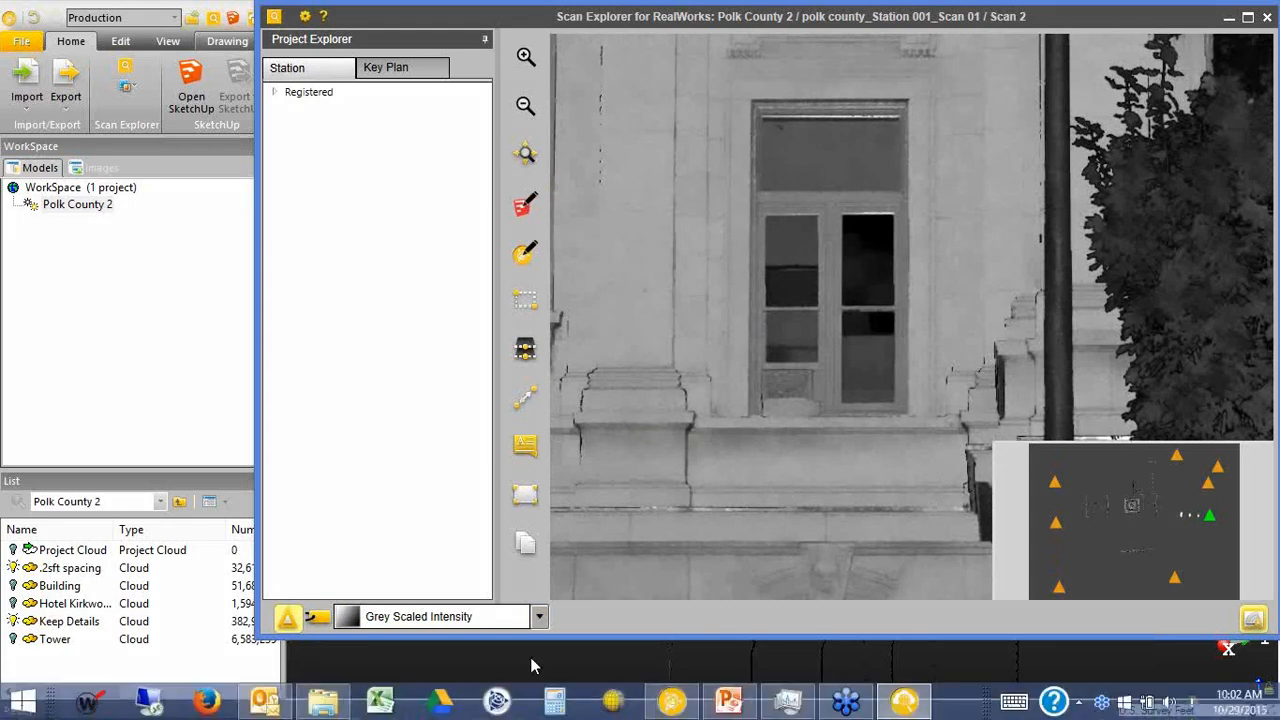
Switch the scan rendering to Highlight Unmeasured Points and view it across the courthouse facade.
left_click(538, 618)
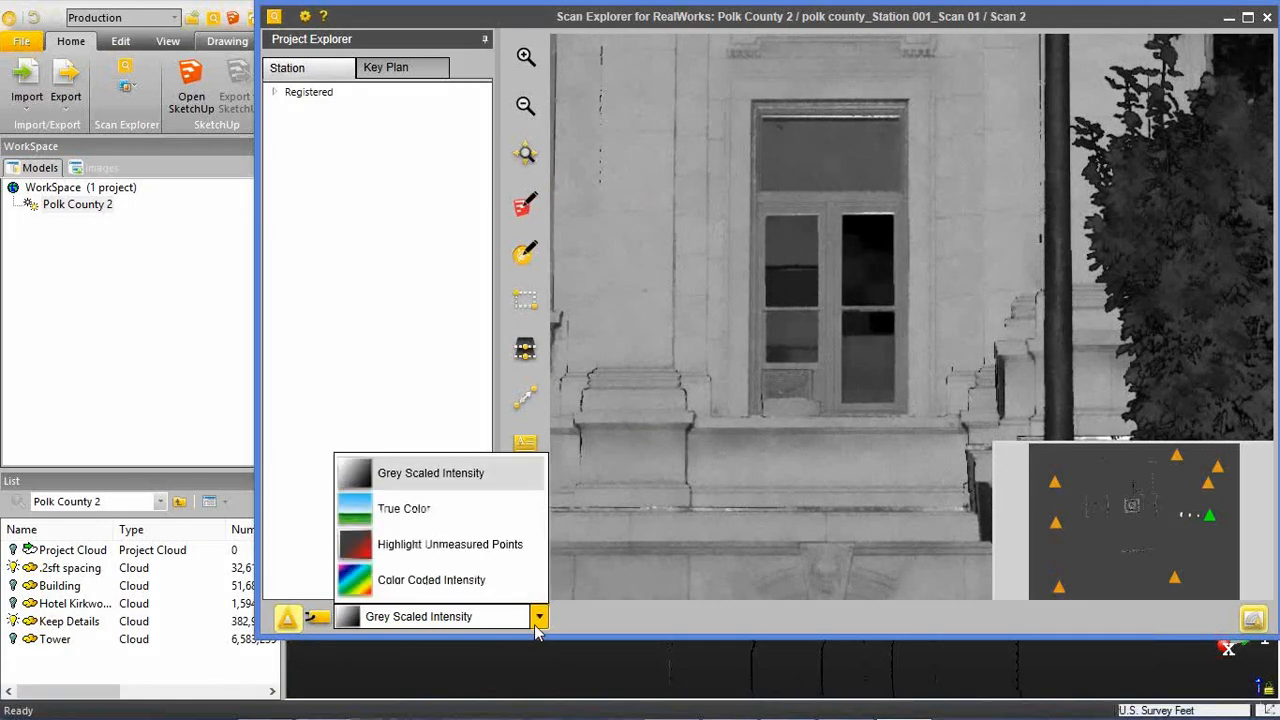
left_click(481, 548)
scroll(811, 451, "up", 5)
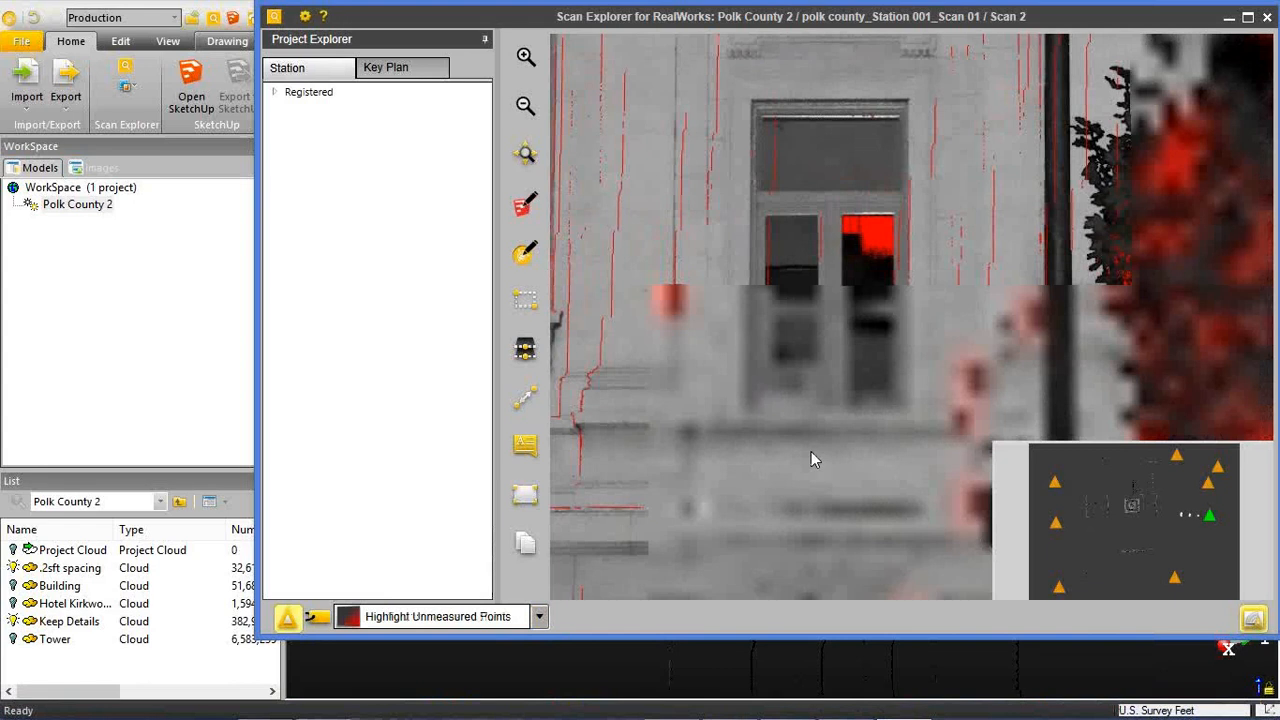
scroll(810, 451, "down", 8)
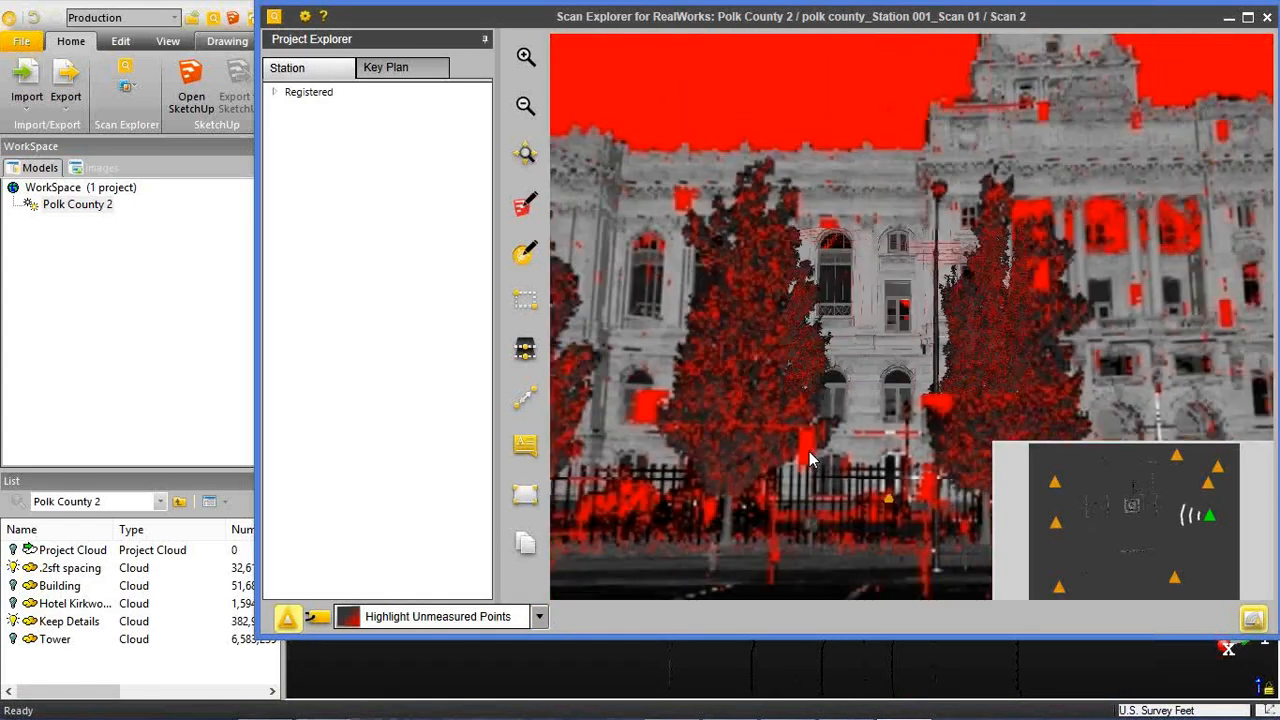
scroll(809, 451, "down", 3)
Examine the unmeasured points around the street, parked cars, trees and sky, ending at the clock tower.
left_click_drag(809, 451, 470, 374)
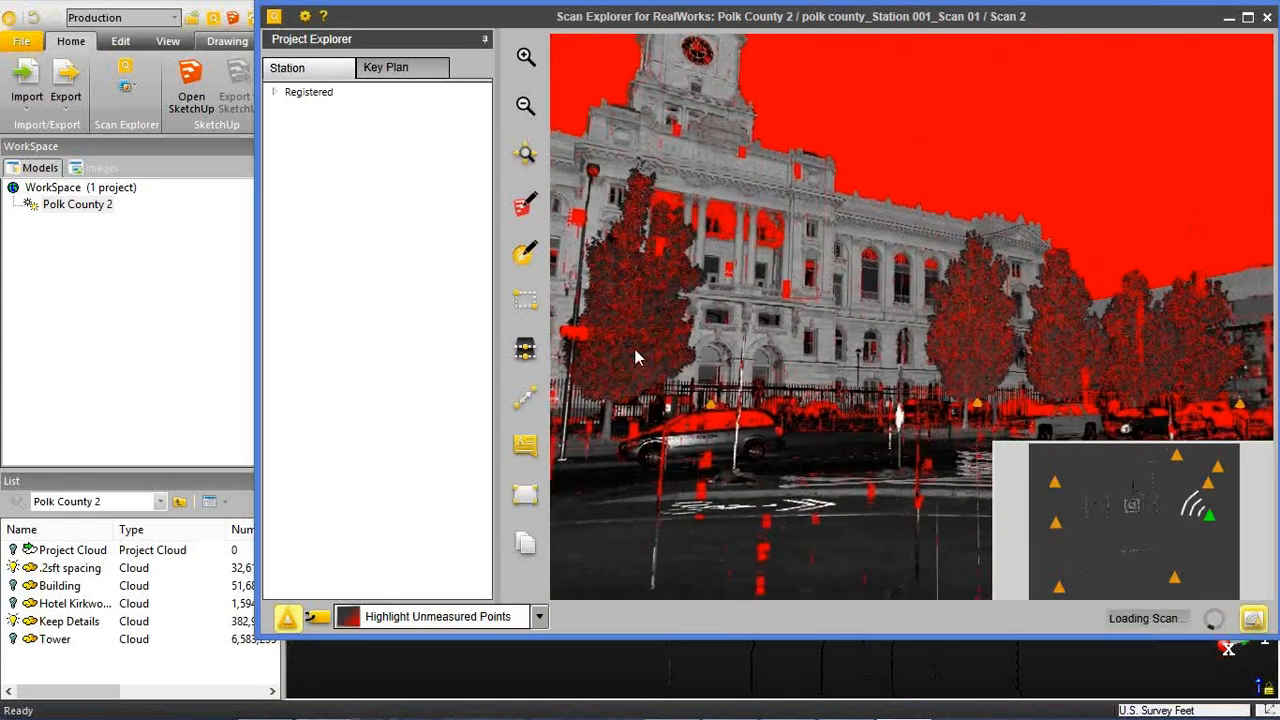
left_click_drag(830, 350, 563, 341)
left_click_drag(973, 330, 792, 315)
left_click_drag(586, 382, 1268, 352)
left_click_drag(588, 335, 1150, 315)
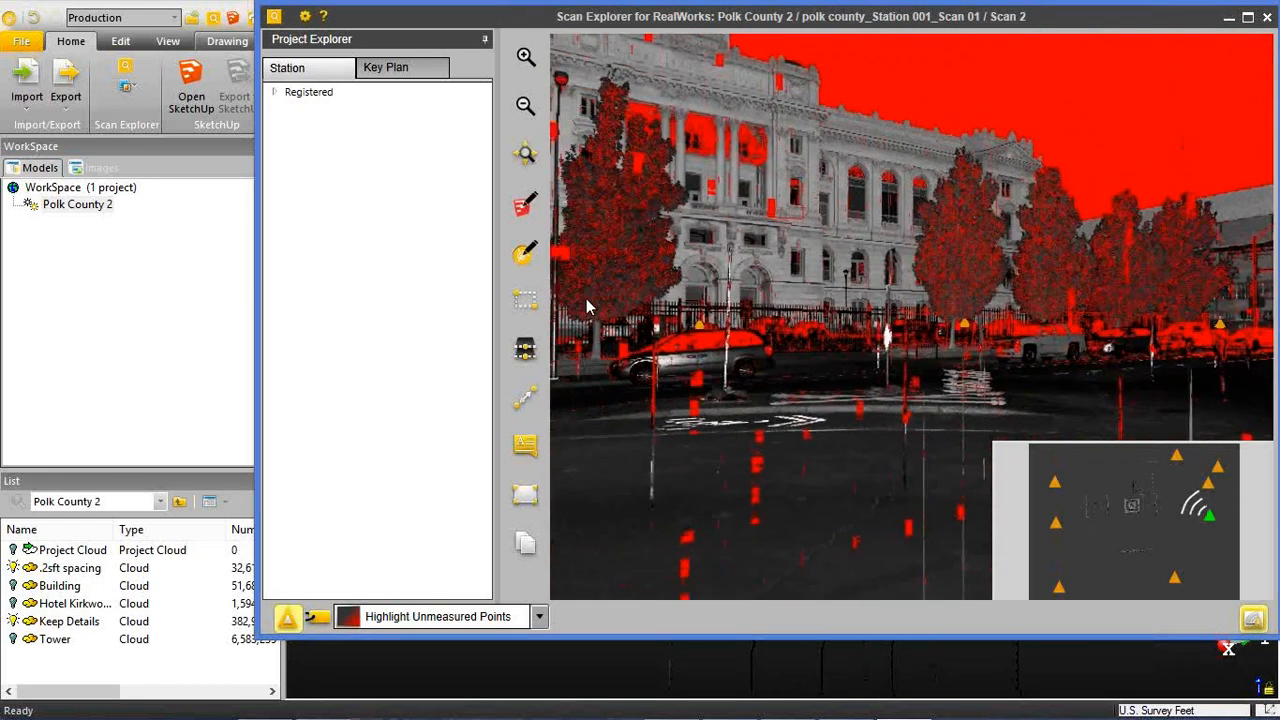
left_click_drag(587, 299, 902, 310)
scroll(962, 286, "down", 5)
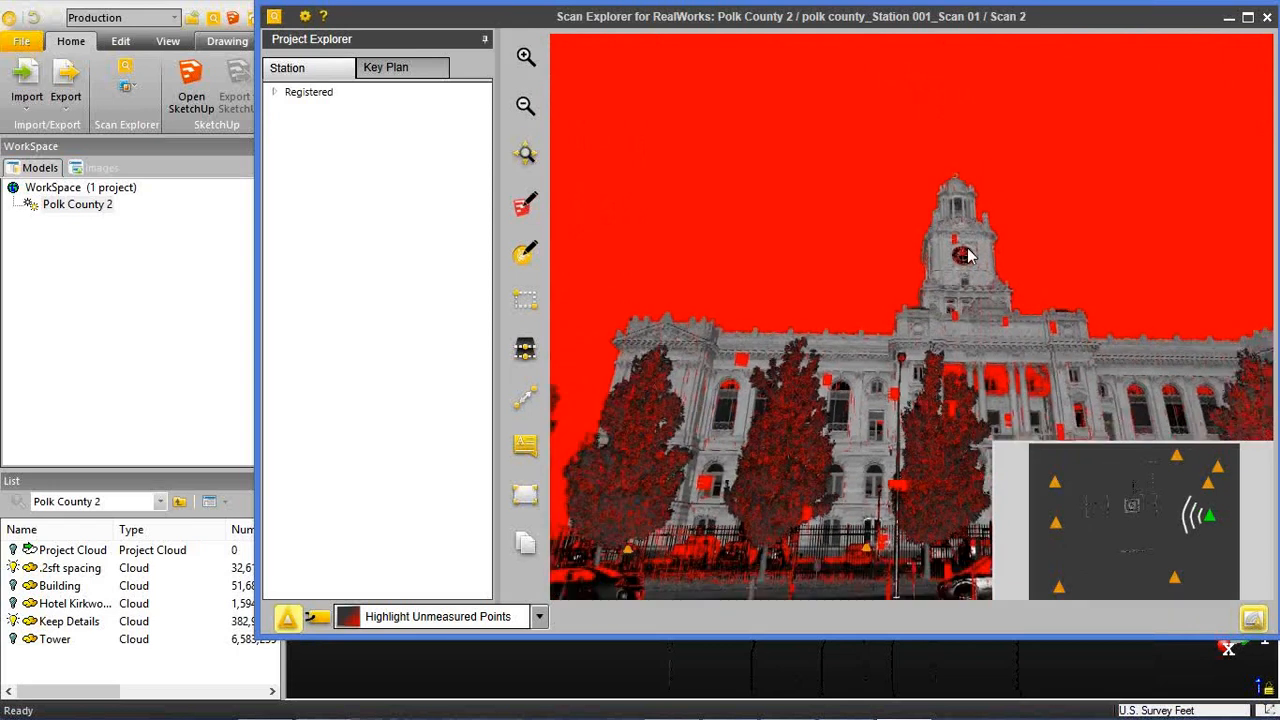
scroll(947, 250, "up", 5)
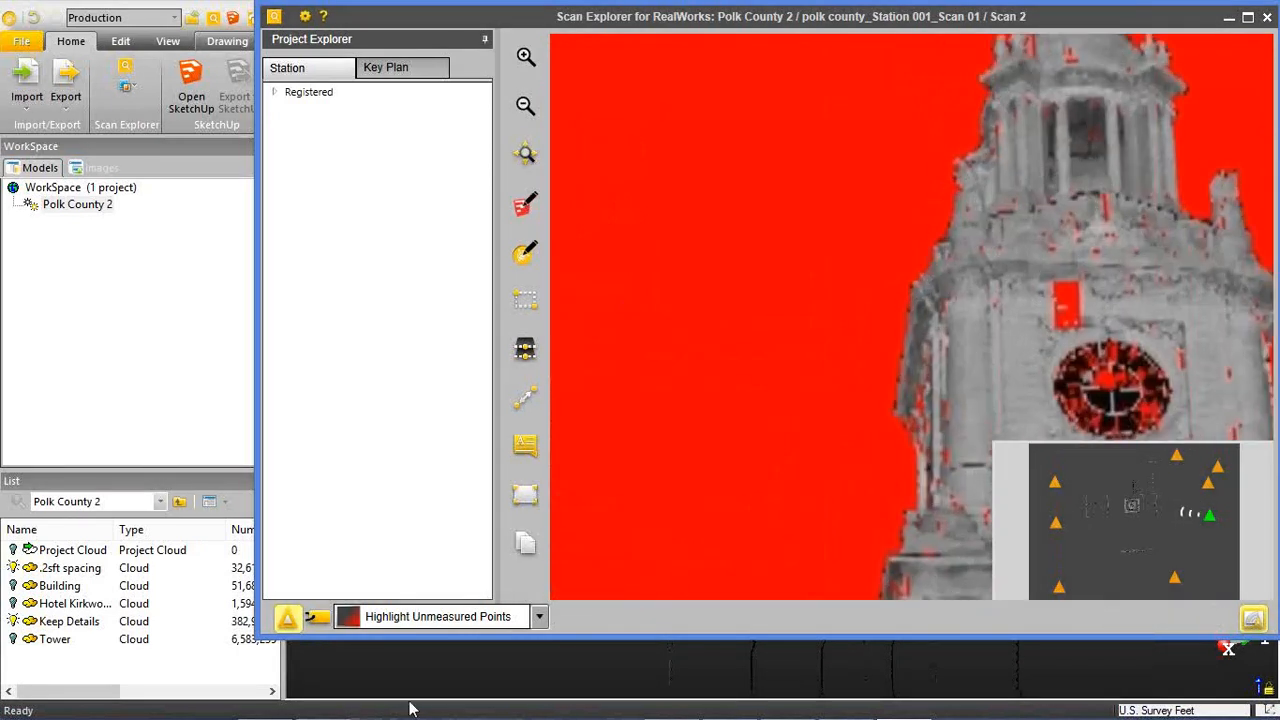
Switch the scan rendering to Color Coded Intensity and inspect it from the clock tower down to the tree and windows.
left_click(461, 617)
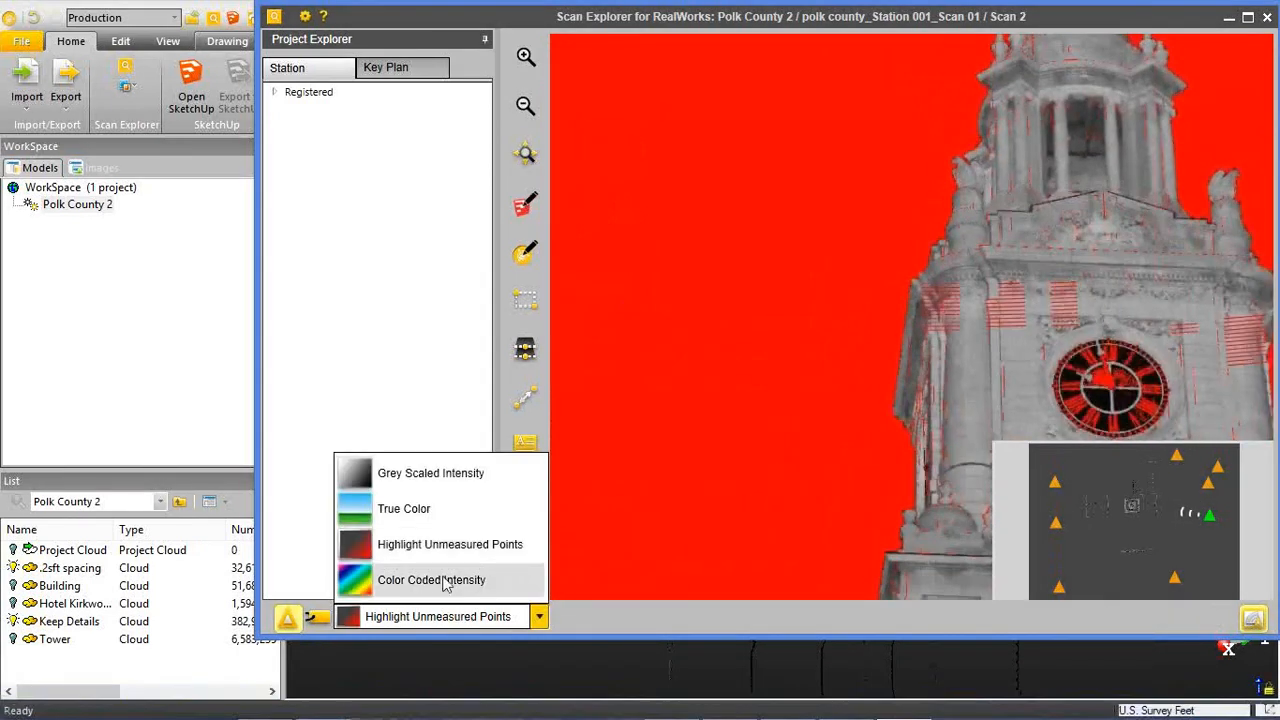
left_click(447, 580)
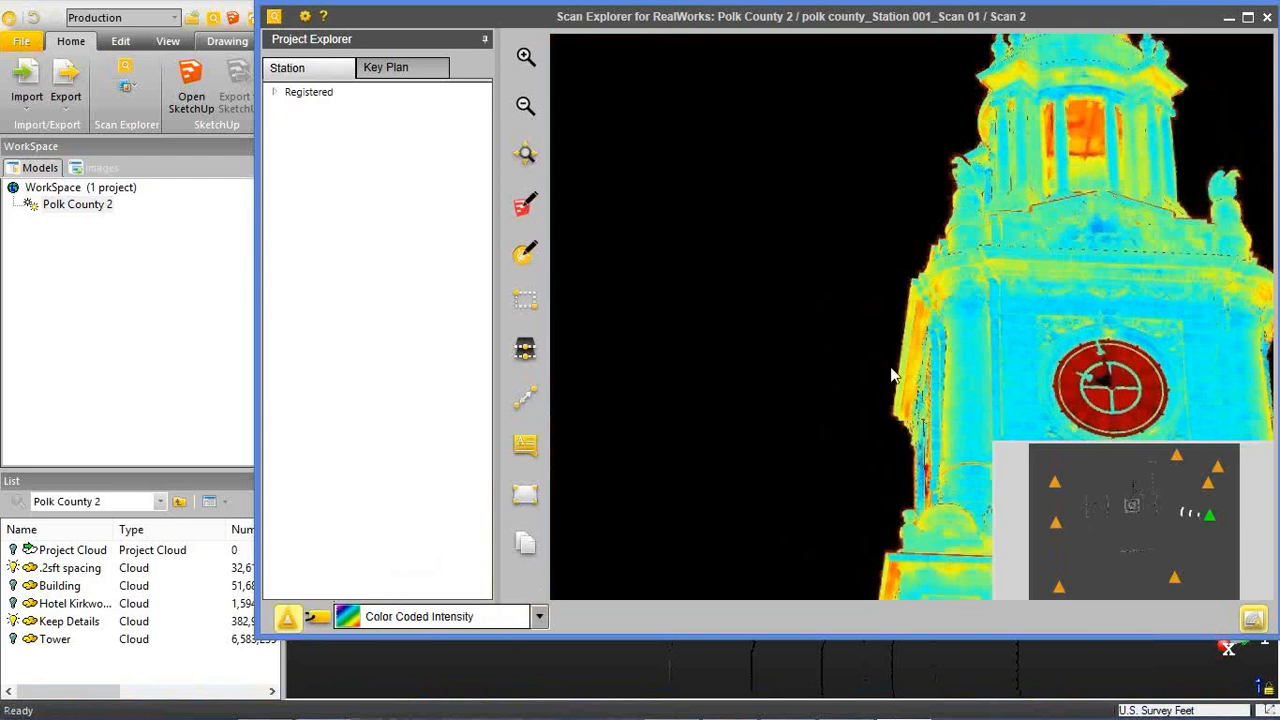
left_click_drag(891, 369, 838, 258)
left_click_drag(828, 522, 800, 228)
left_click_drag(755, 366, 751, 134)
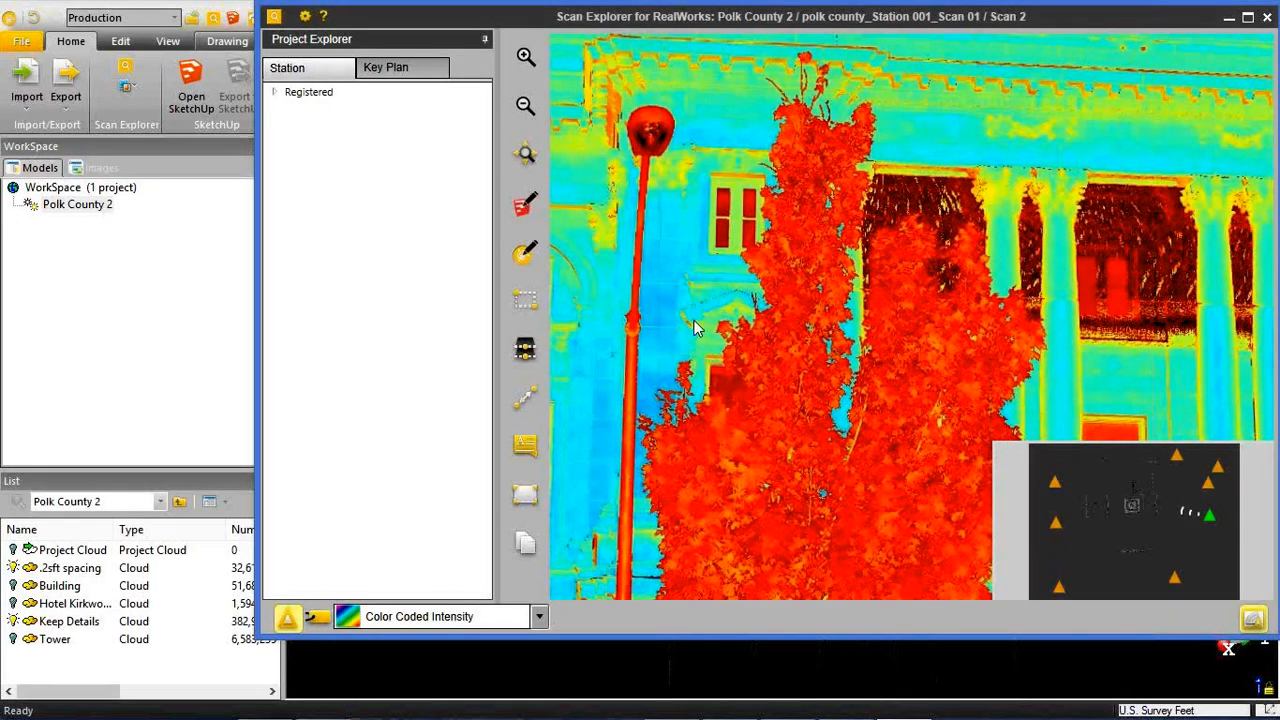
left_click_drag(694, 319, 830, 111)
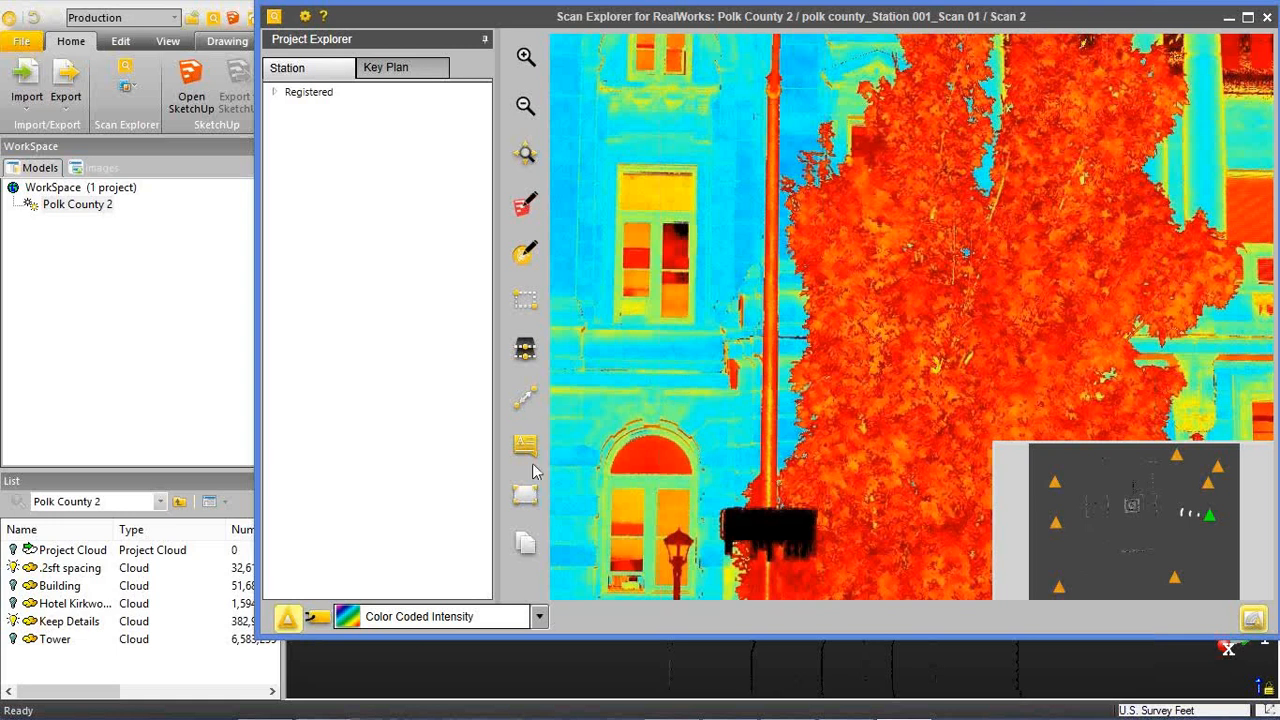
Examine the color-coded intensity of the facade, parked minivan, road markings, street sign and trees.
left_click(443, 614)
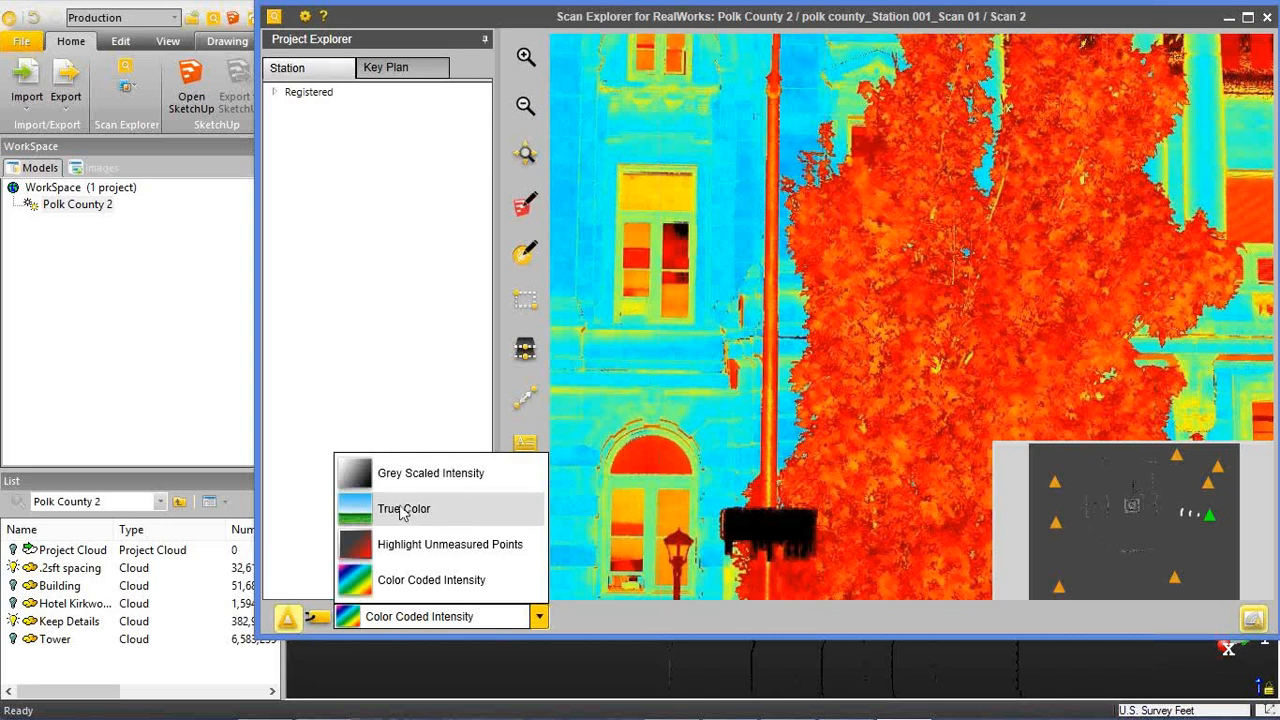
left_click(818, 304)
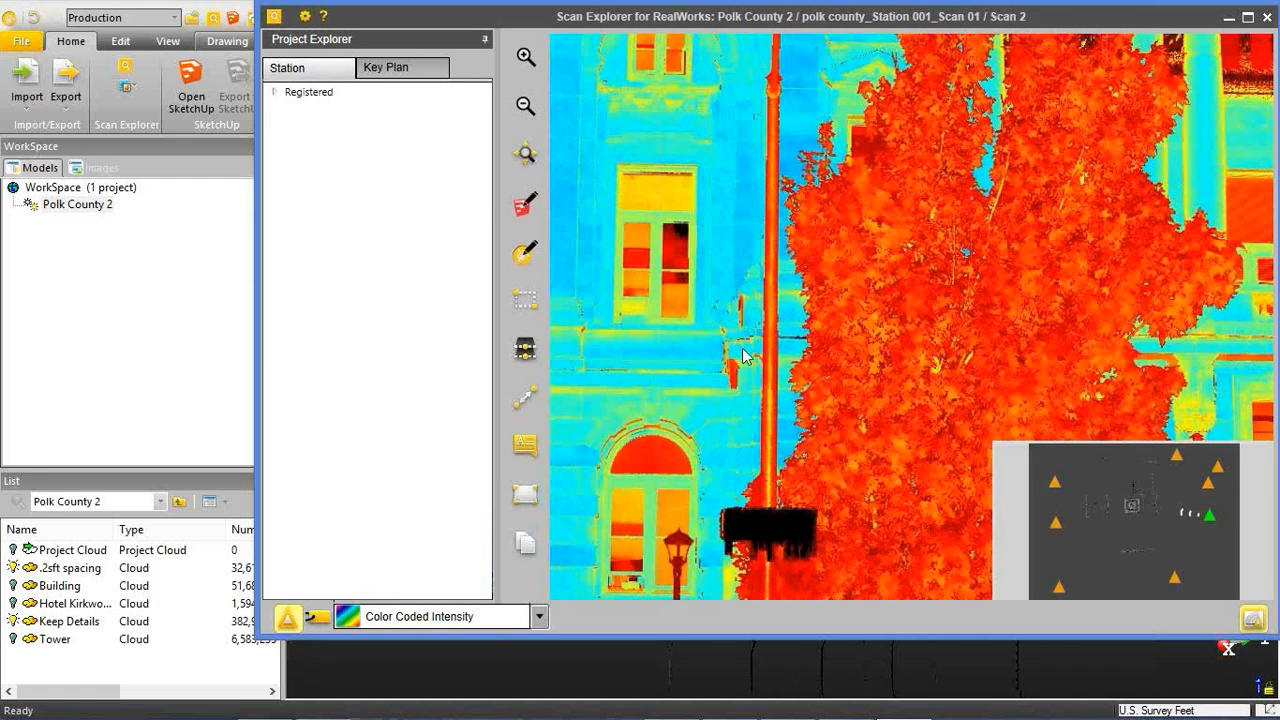
scroll(743, 353, "up", 3)
scroll(744, 352, "down", 7)
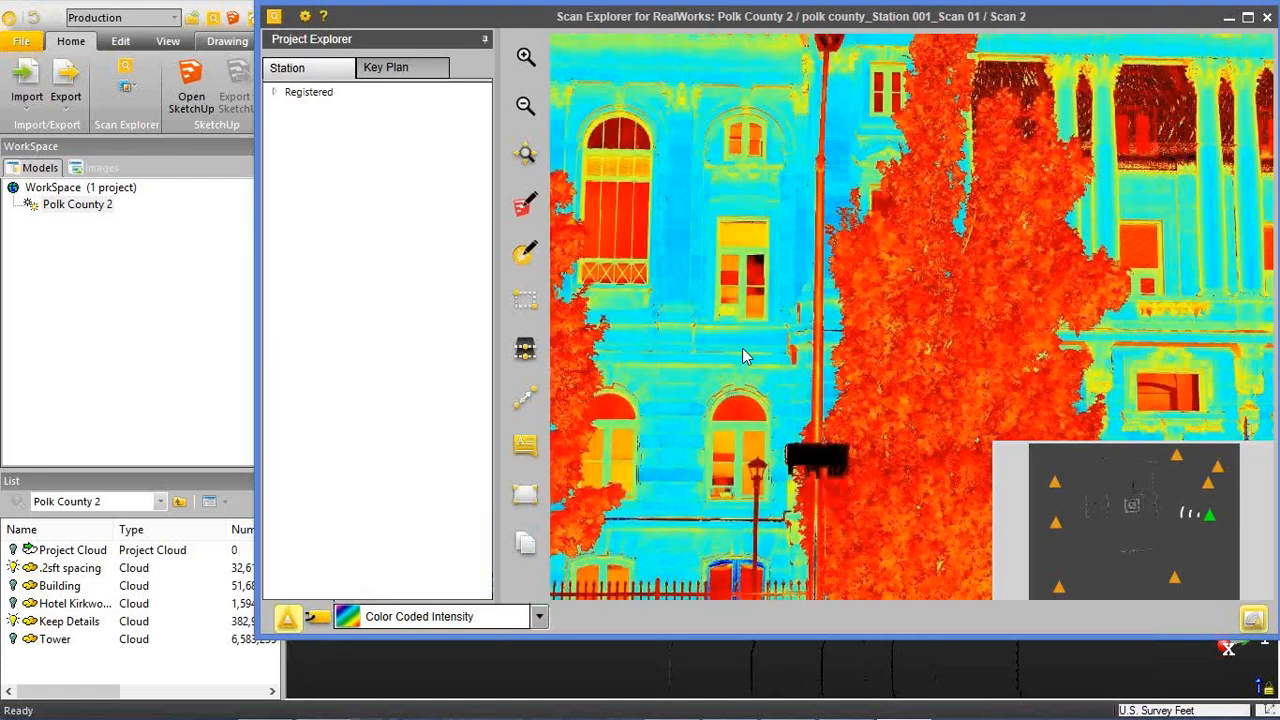
left_click_drag(1090, 396, 755, 280)
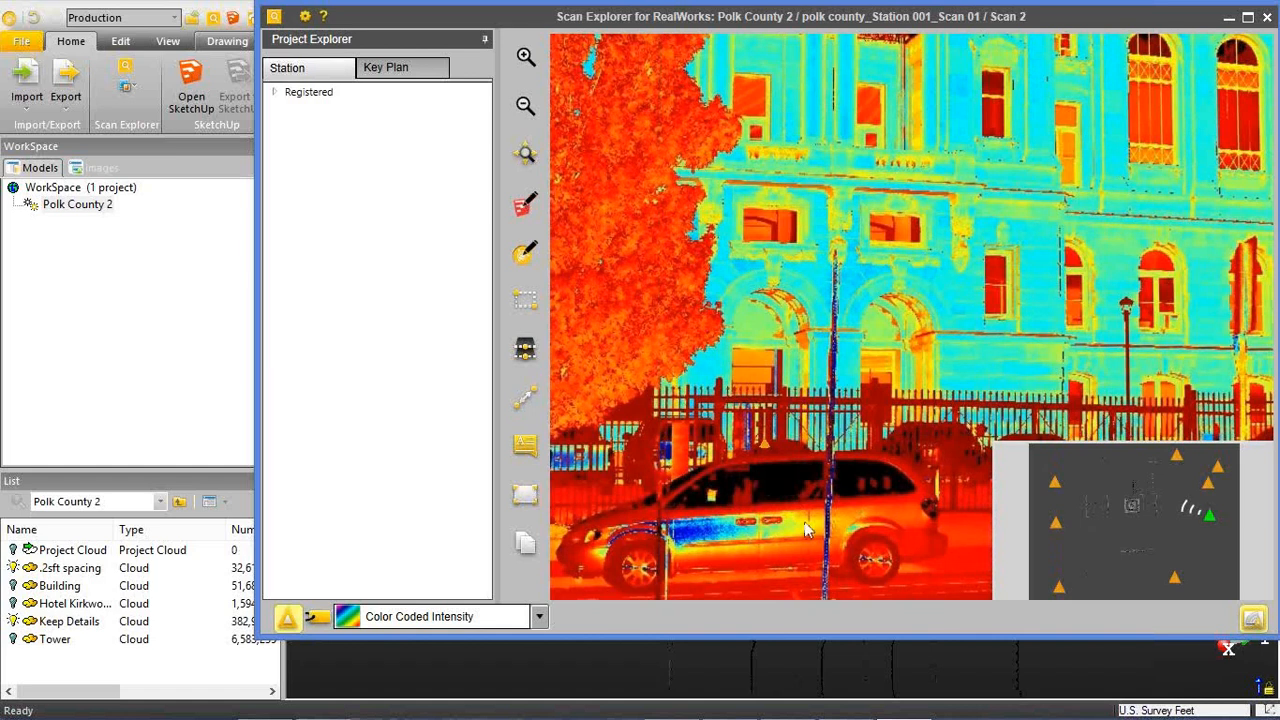
left_click_drag(774, 325, 540, 183)
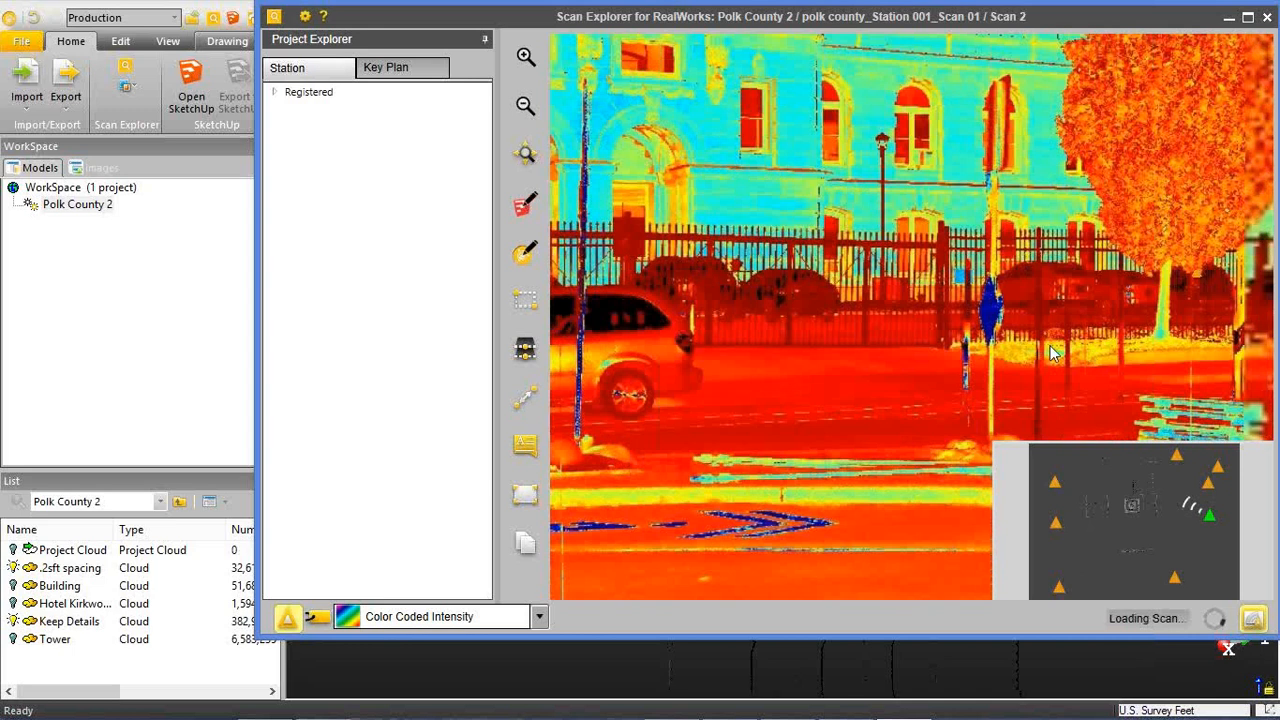
left_click_drag(1051, 348, 694, 348)
left_click_drag(941, 339, 1011, 432)
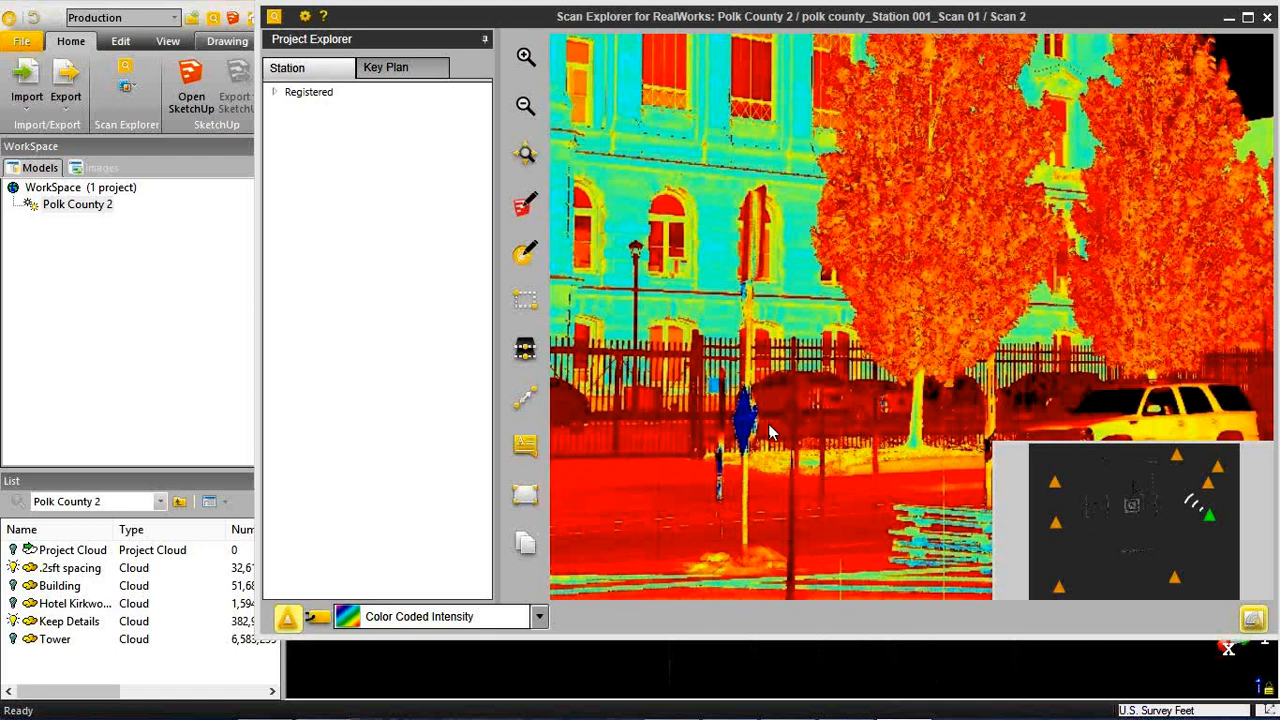
left_click_drag(770, 311, 1257, 467)
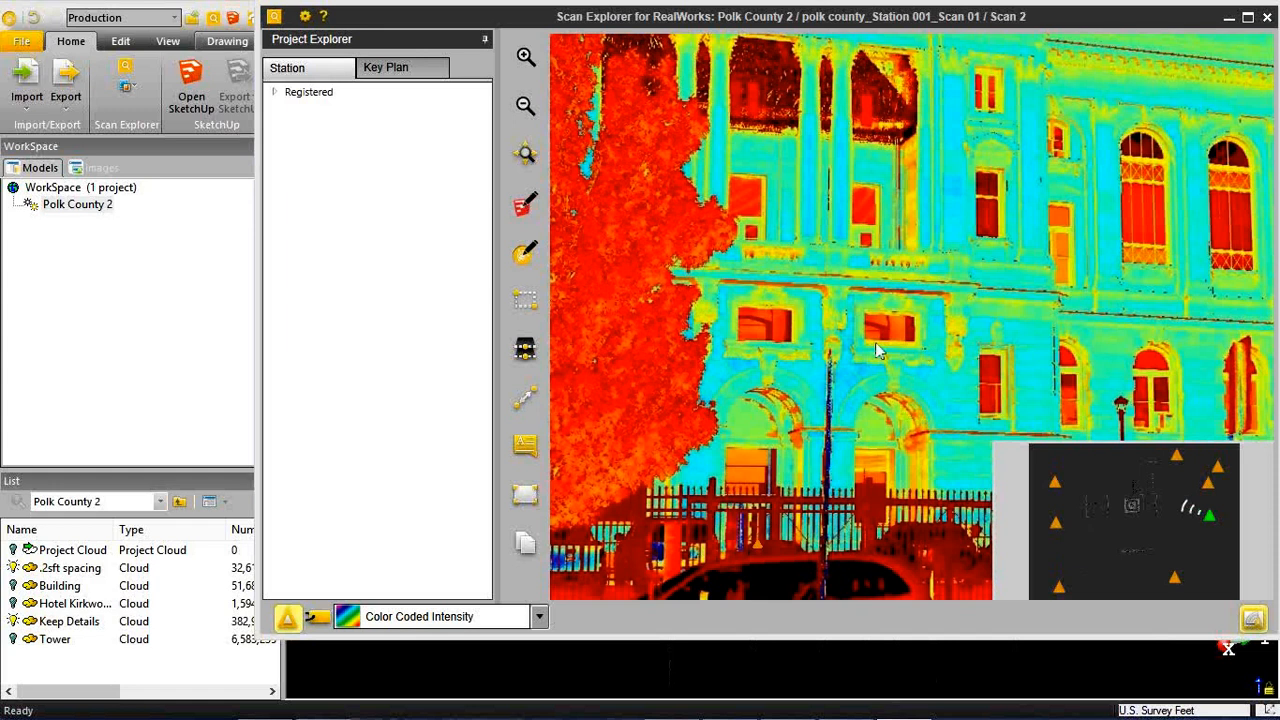
left_click(489, 615)
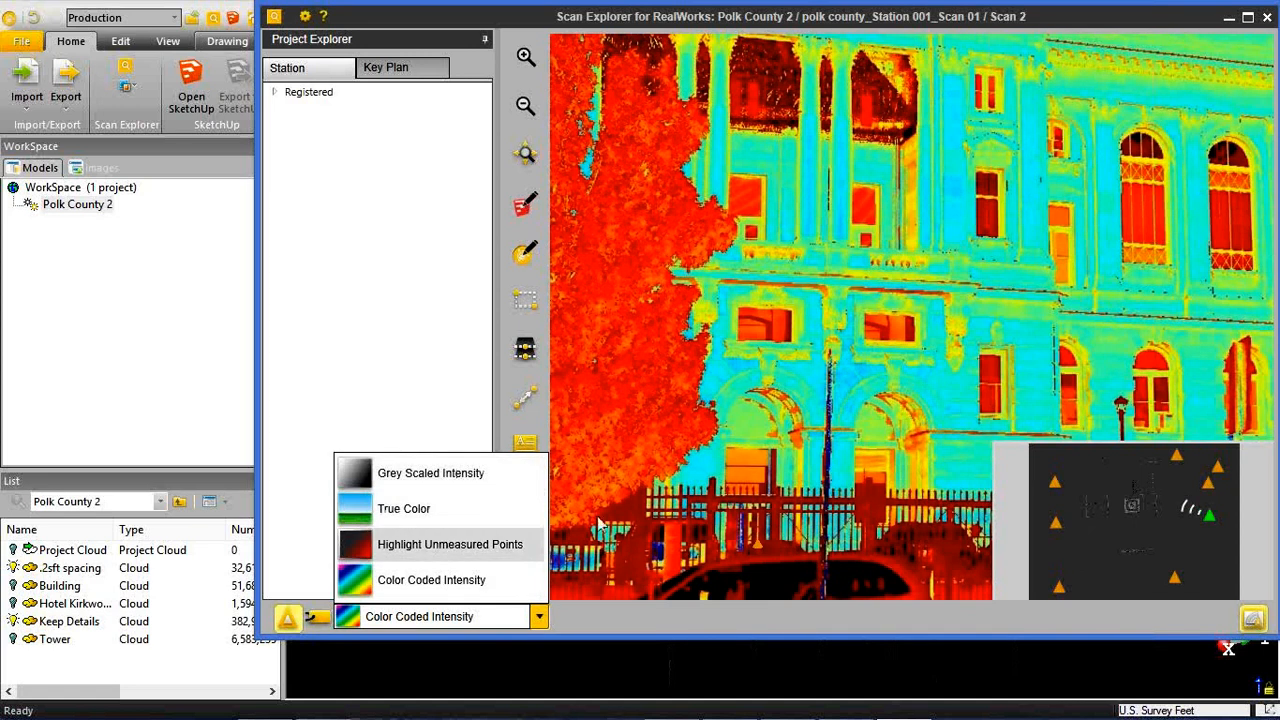
left_click(832, 322)
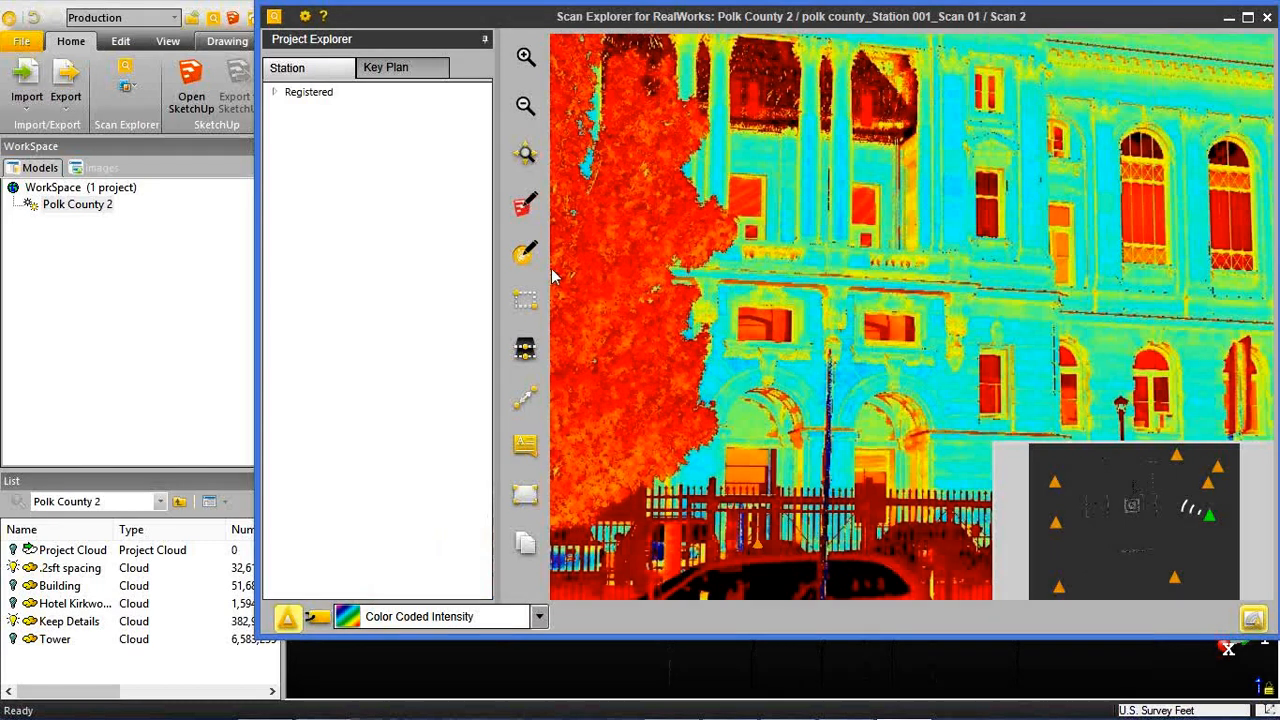
left_click_drag(616, 260, 626, 178)
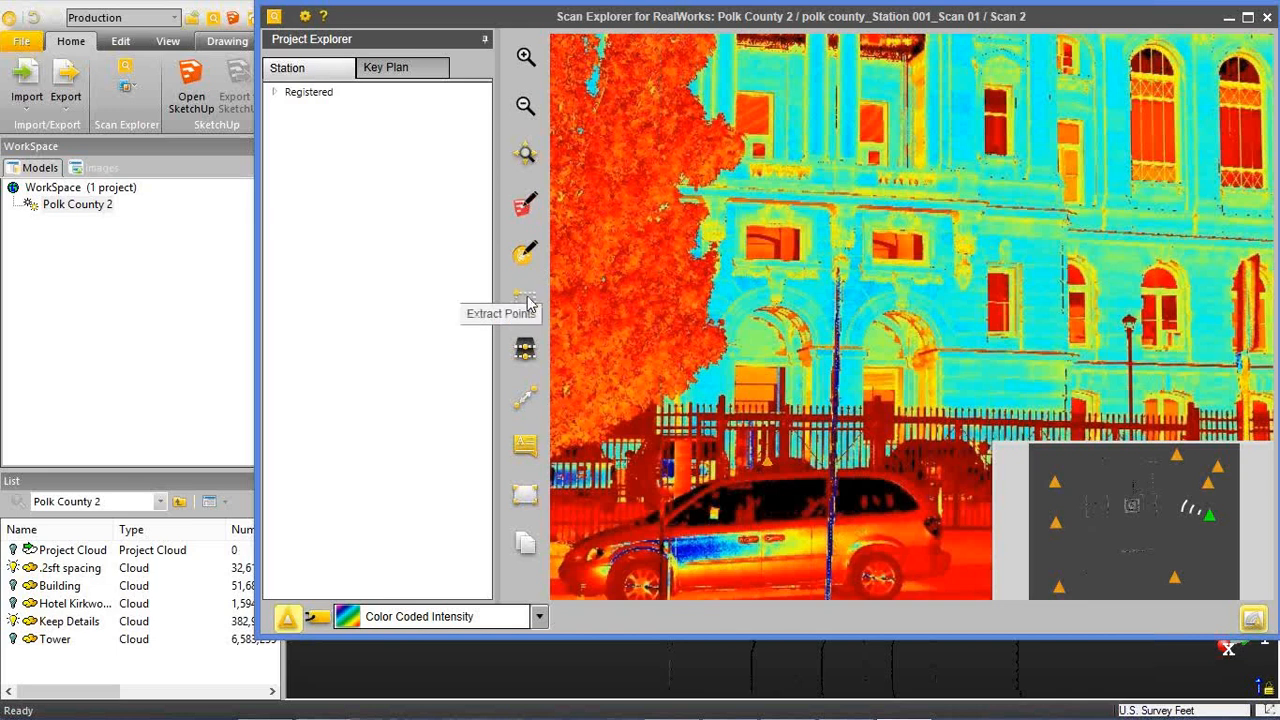
Open Extract Slices, render the scan in Grey Scaled Intensity at the tall window beside the lamp post, and close the slice tool.
left_click(526, 350)
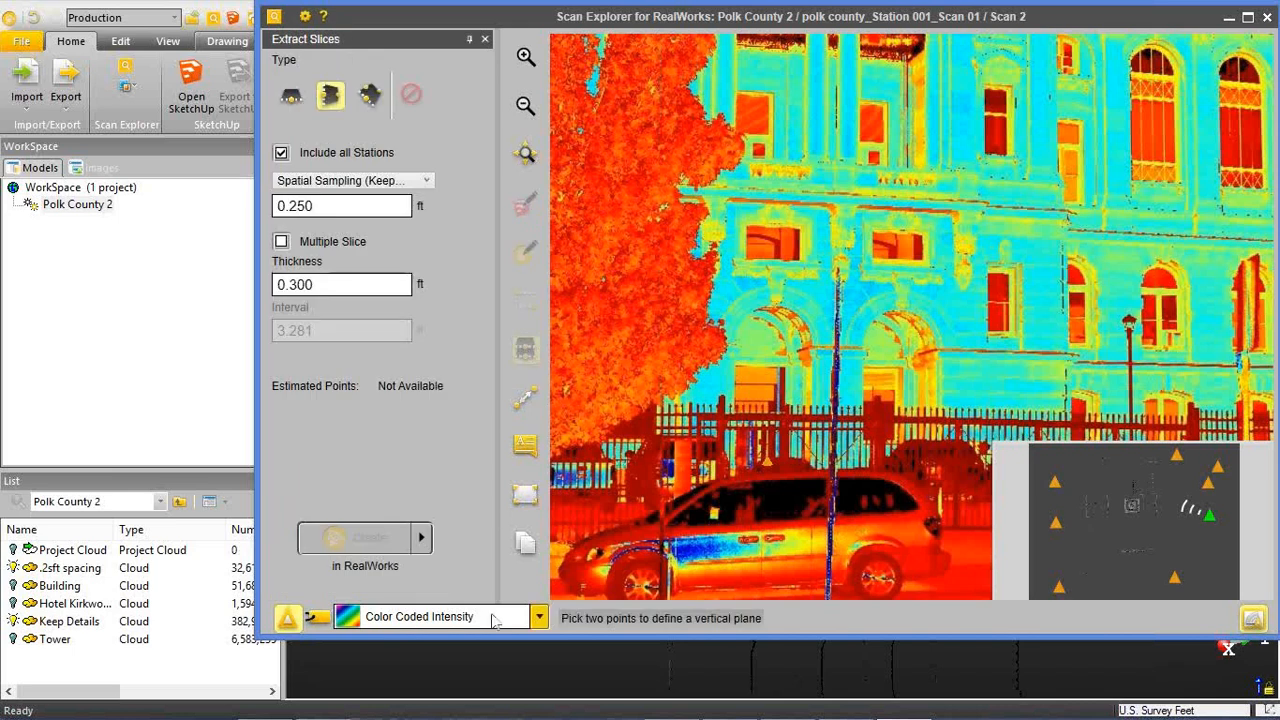
left_click(539, 616)
left_click(476, 478)
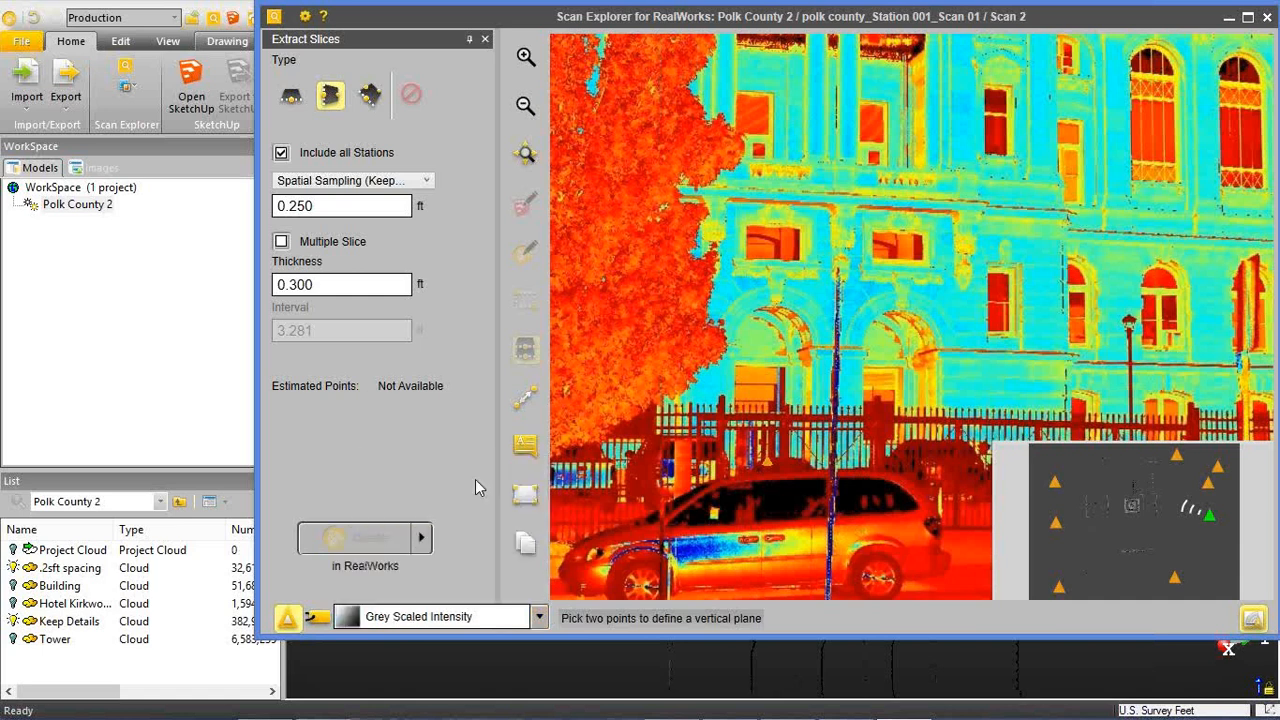
left_click_drag(799, 288, 1142, 289)
scroll(894, 249, "up", 8)
left_click_drag(887, 346, 887, 350)
scroll(895, 318, "up", 5)
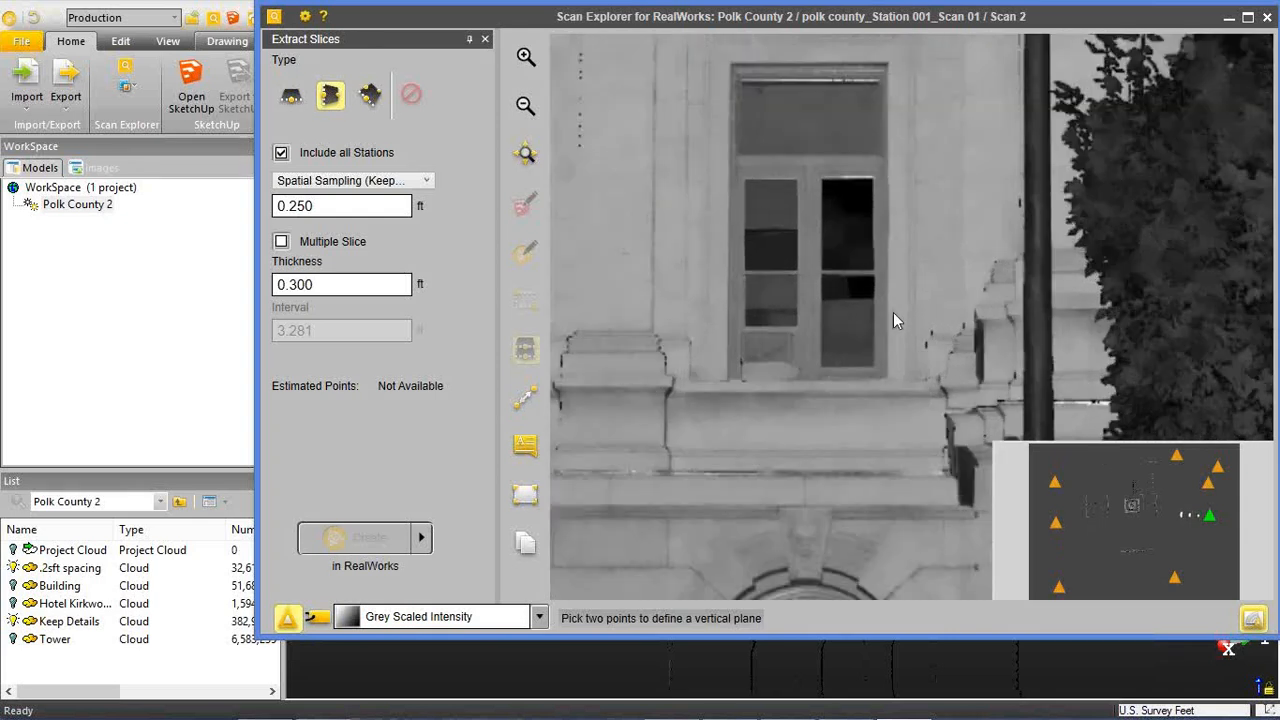
left_click_drag(921, 405, 921, 400)
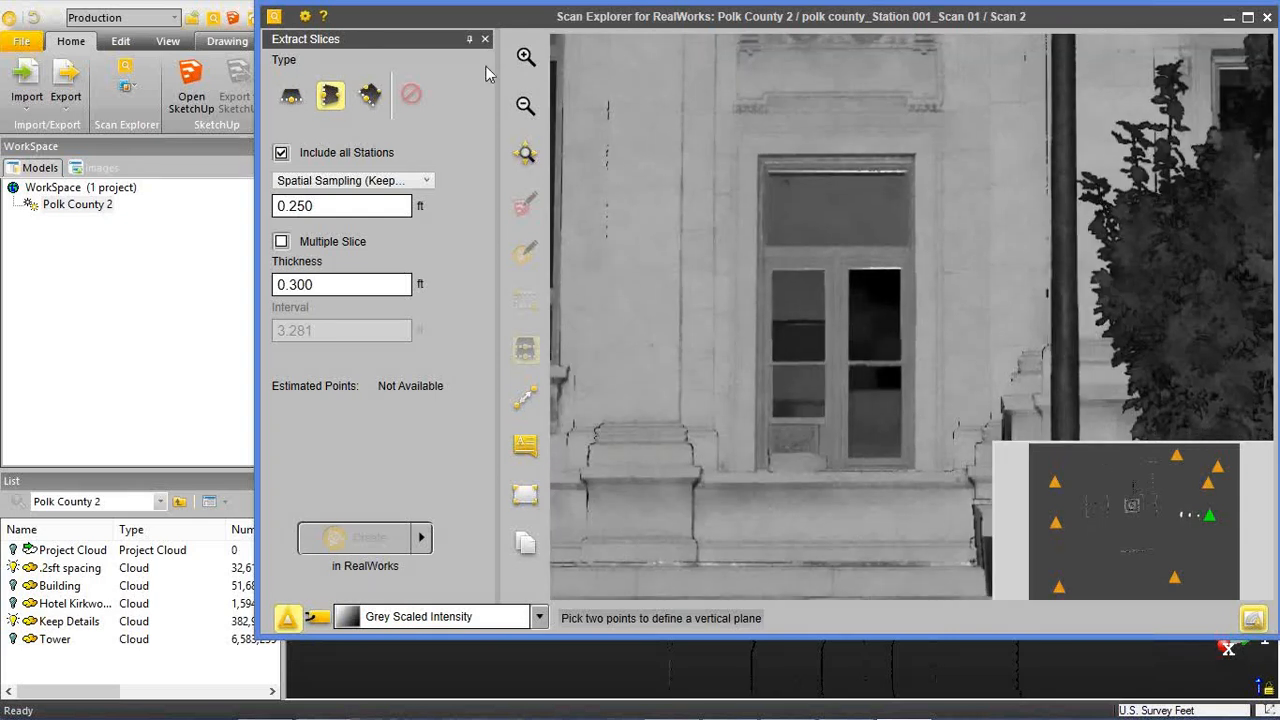
left_click(485, 39)
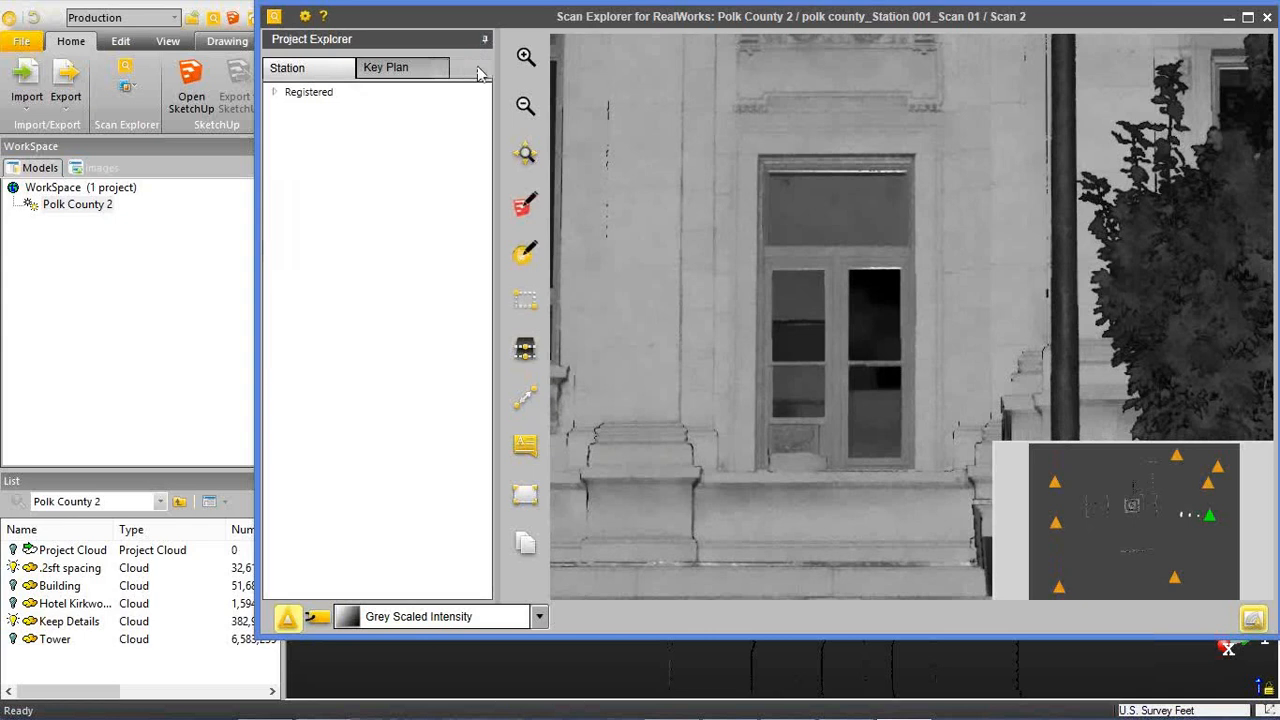
Start a polyline in Extract Features on the tall window's left edge and add its upper-left corner.
left_click(526, 252)
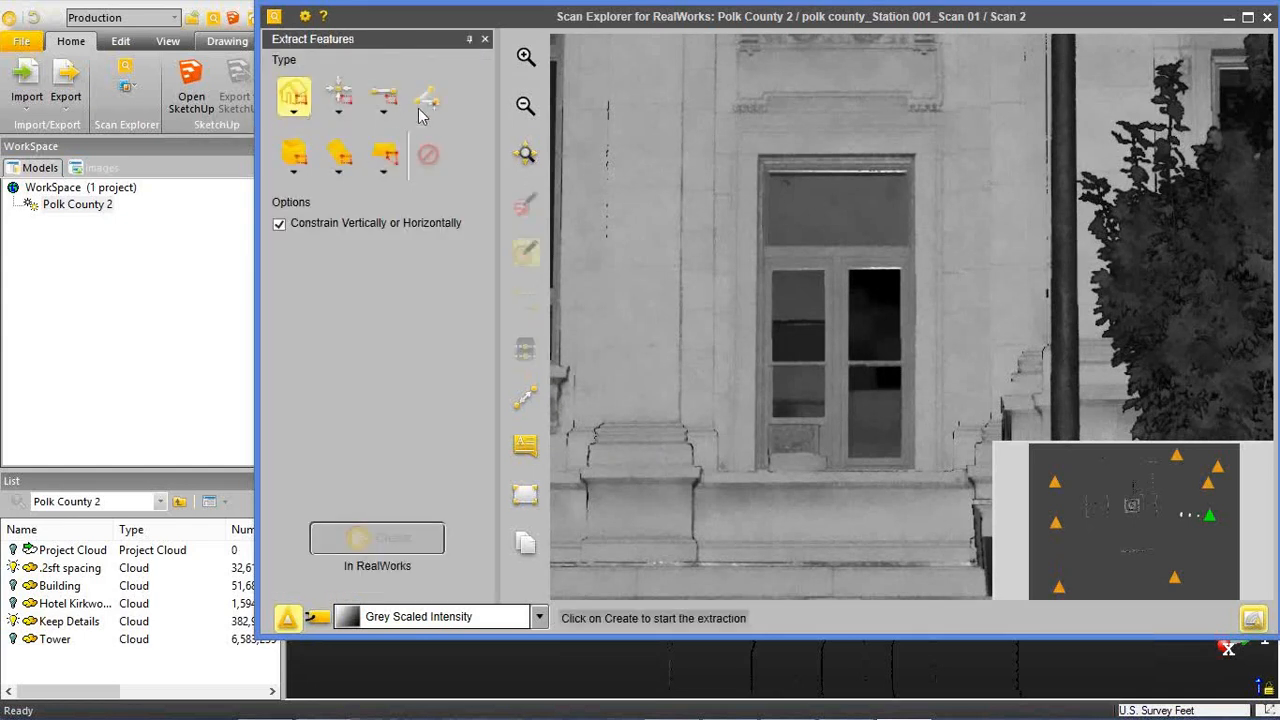
left_click(425, 105)
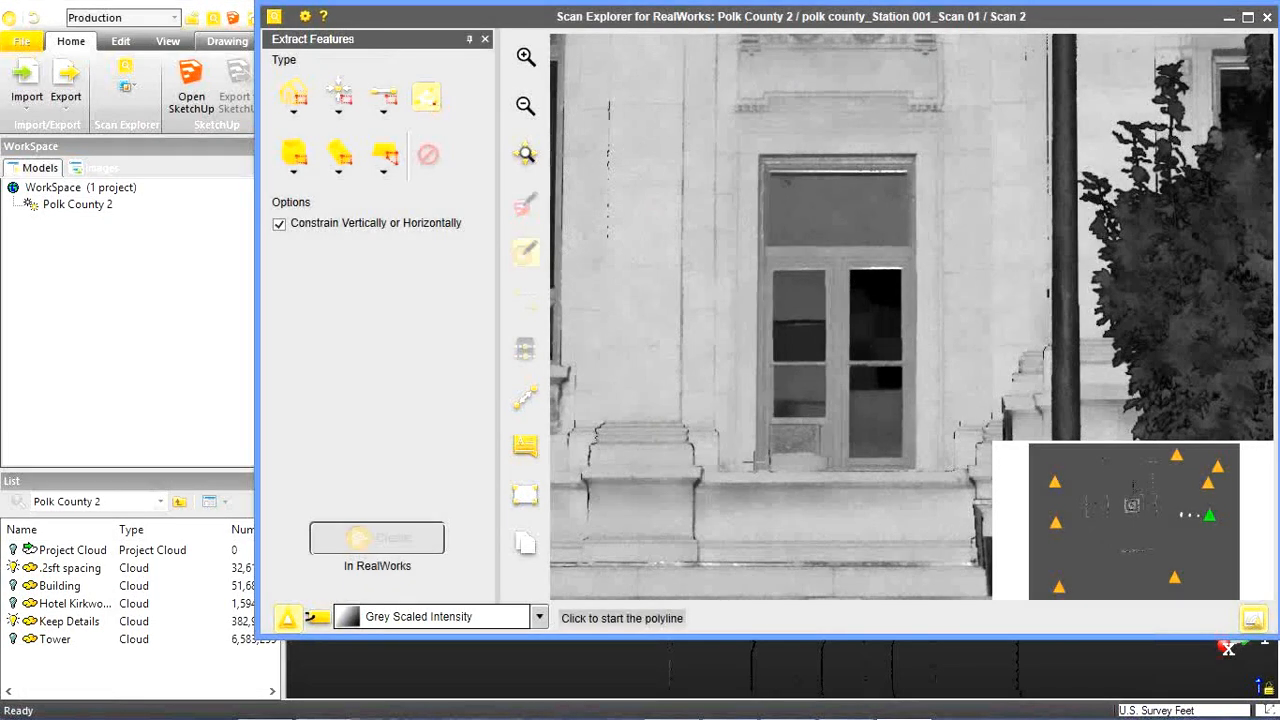
scroll(946, 141, "up", 3)
left_click_drag(624, 476, 840, 448)
scroll(875, 298, "down", 1)
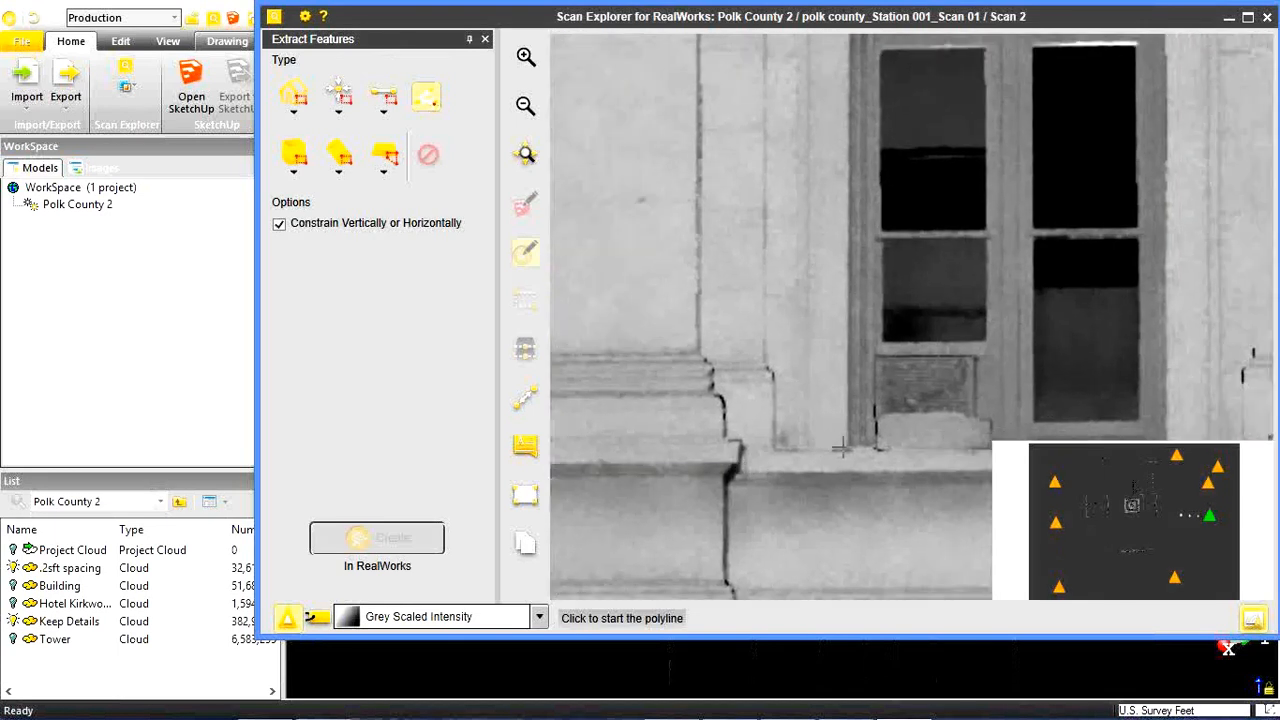
left_click(876, 278)
left_click_drag(844, 174, 838, 569)
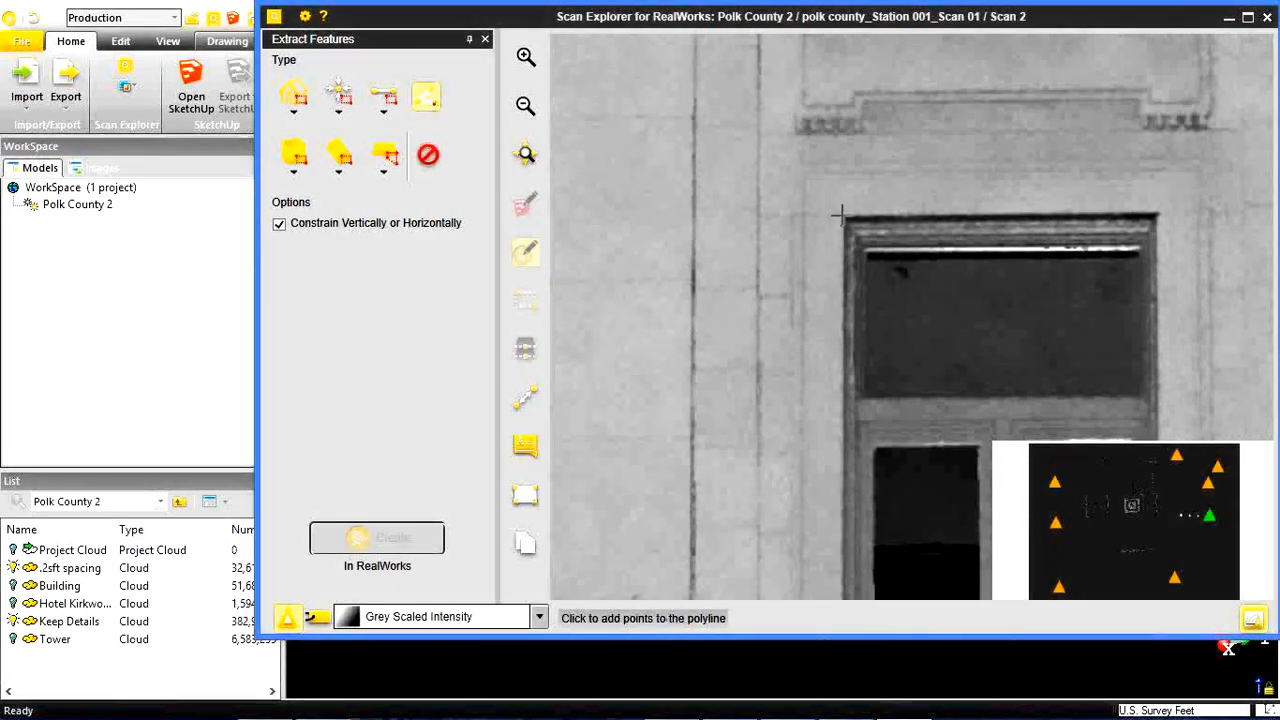
scroll(840, 215, "up", 2)
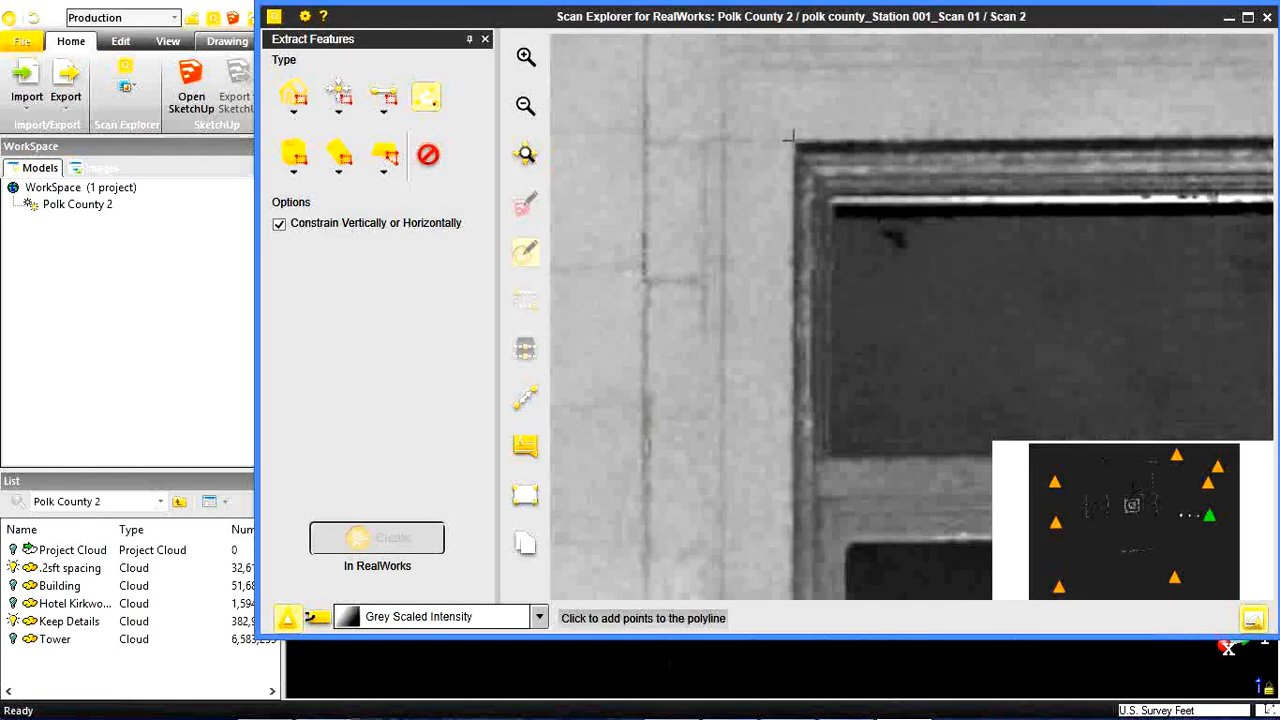
left_click(788, 137)
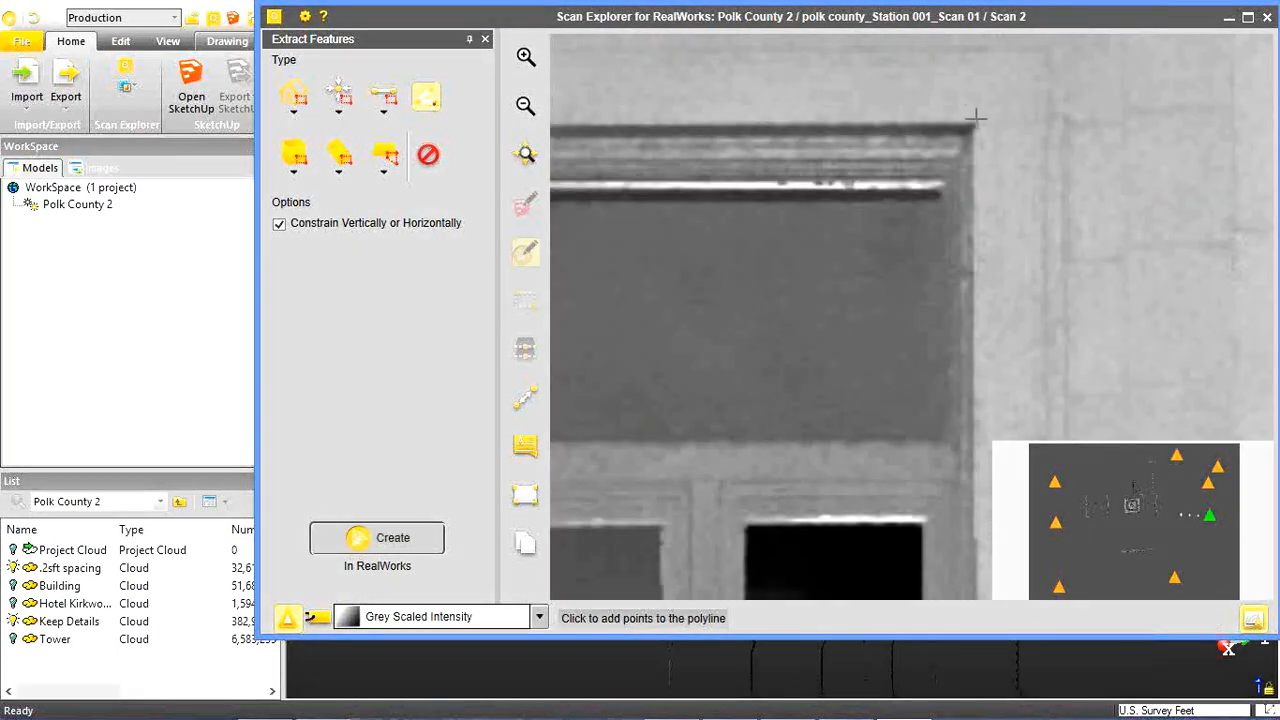
Continue the polyline through the window's upper-right and lower-right corners, and create it in RealWorks.
left_click(977, 120)
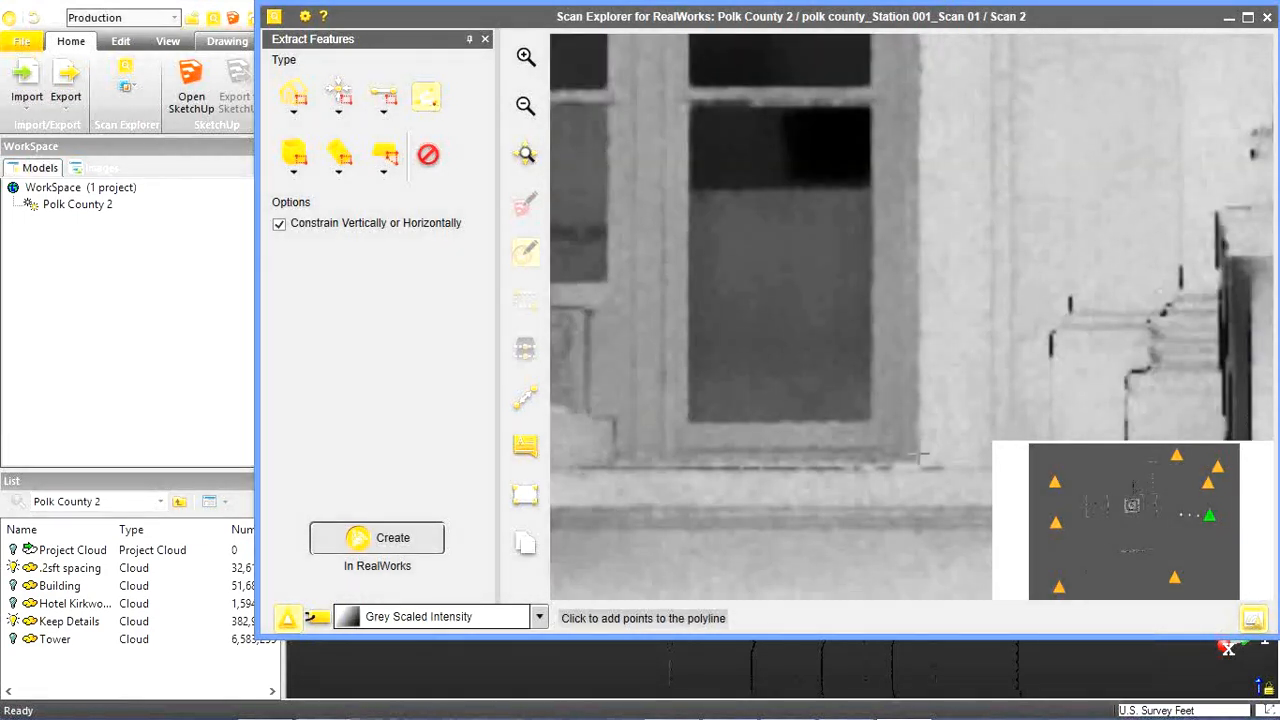
left_click(921, 456)
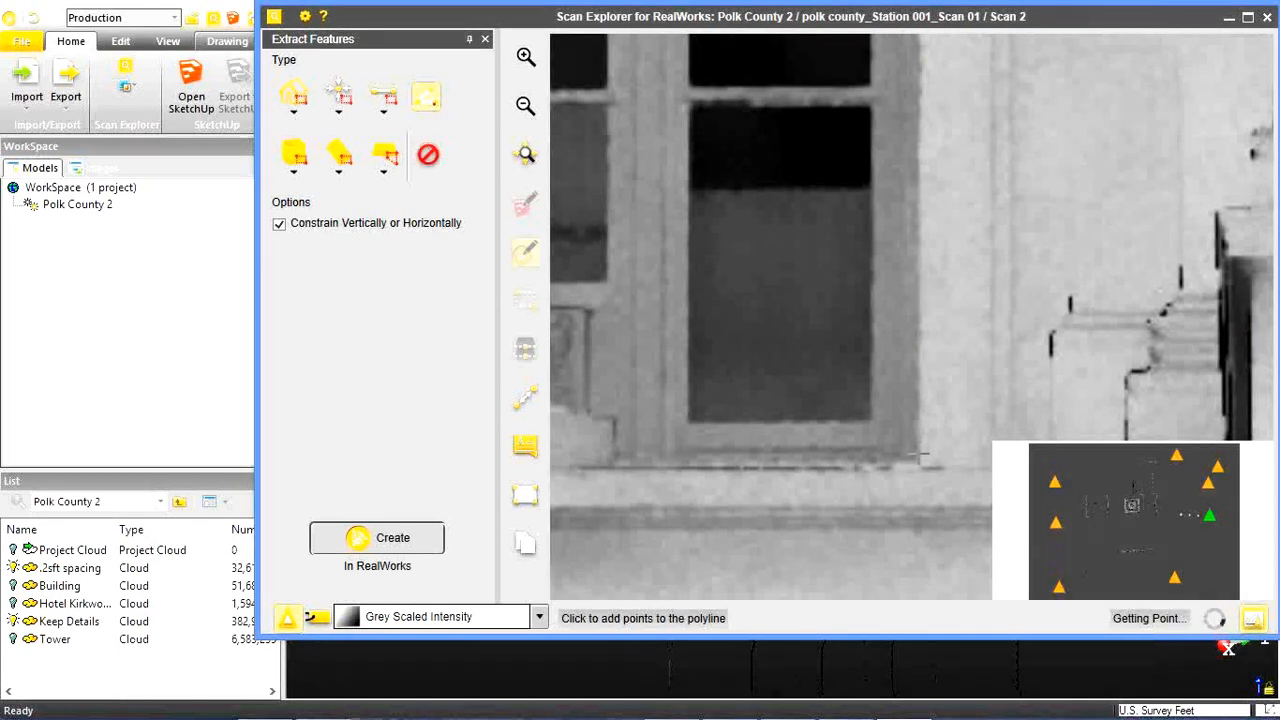
scroll(921, 297, "down", 3)
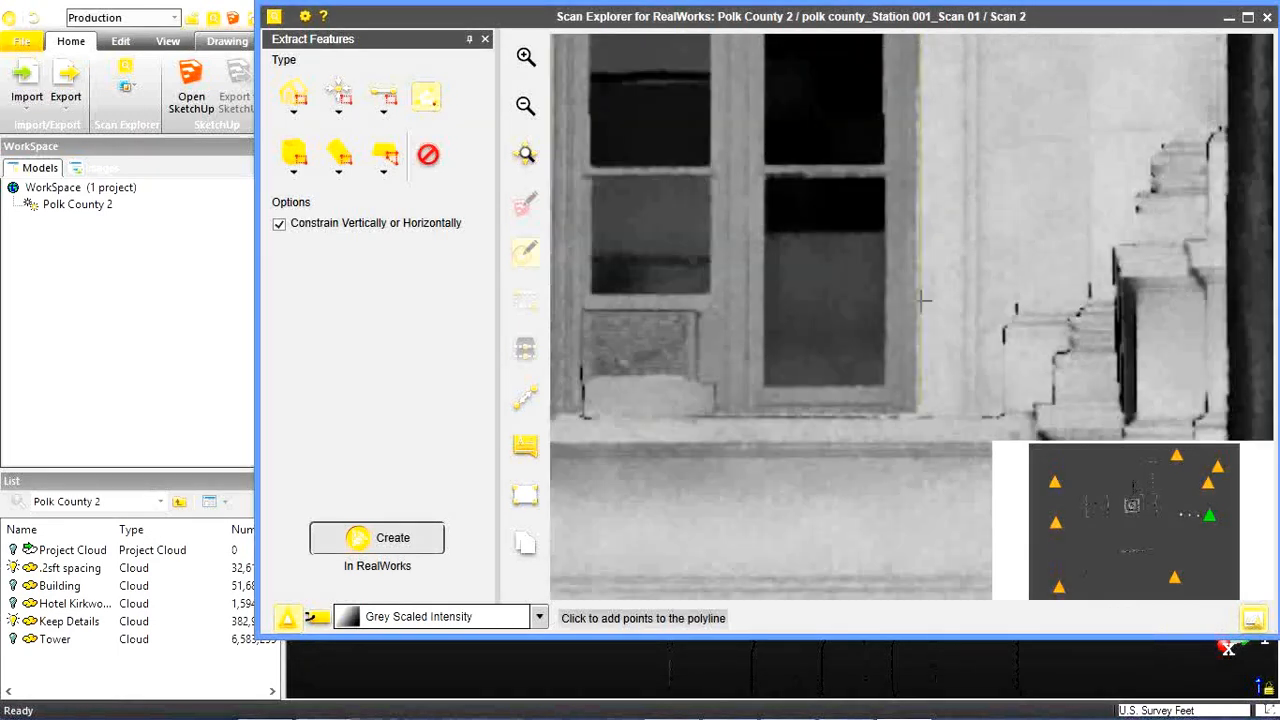
scroll(923, 300, "up", 10)
scroll(938, 342, "down", 6)
scroll(937, 347, "down", 3)
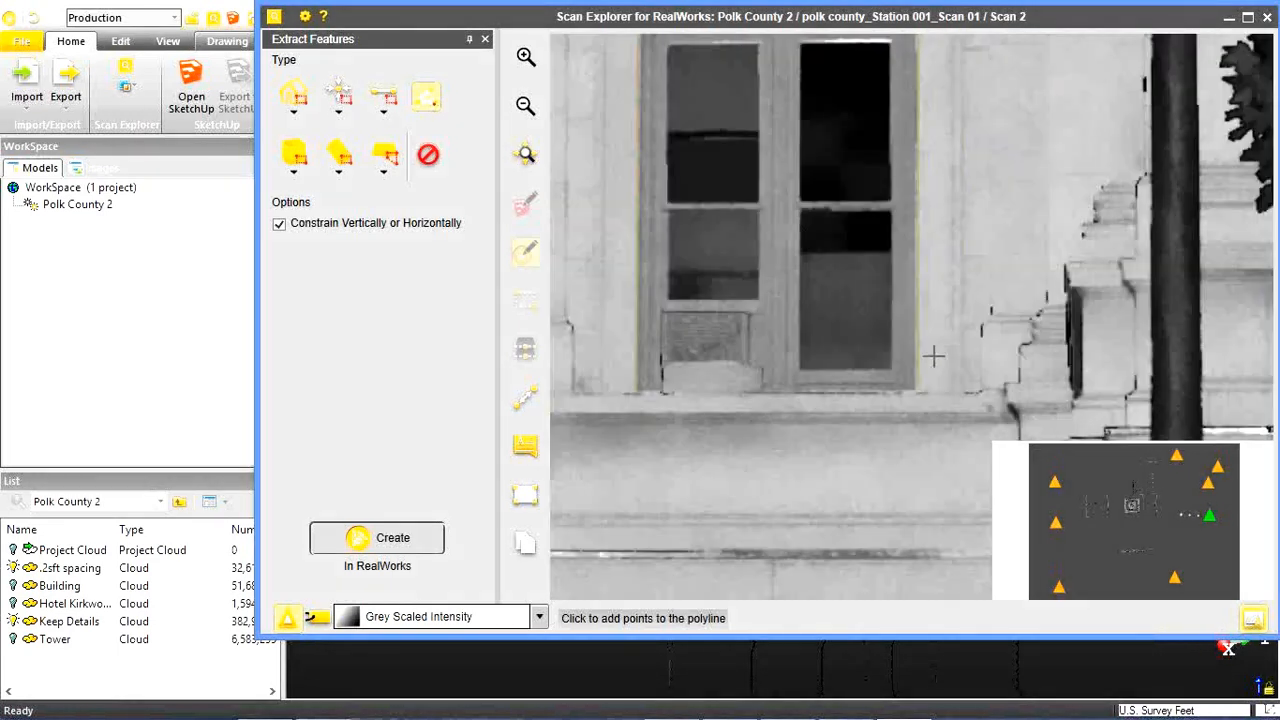
left_click(425, 539)
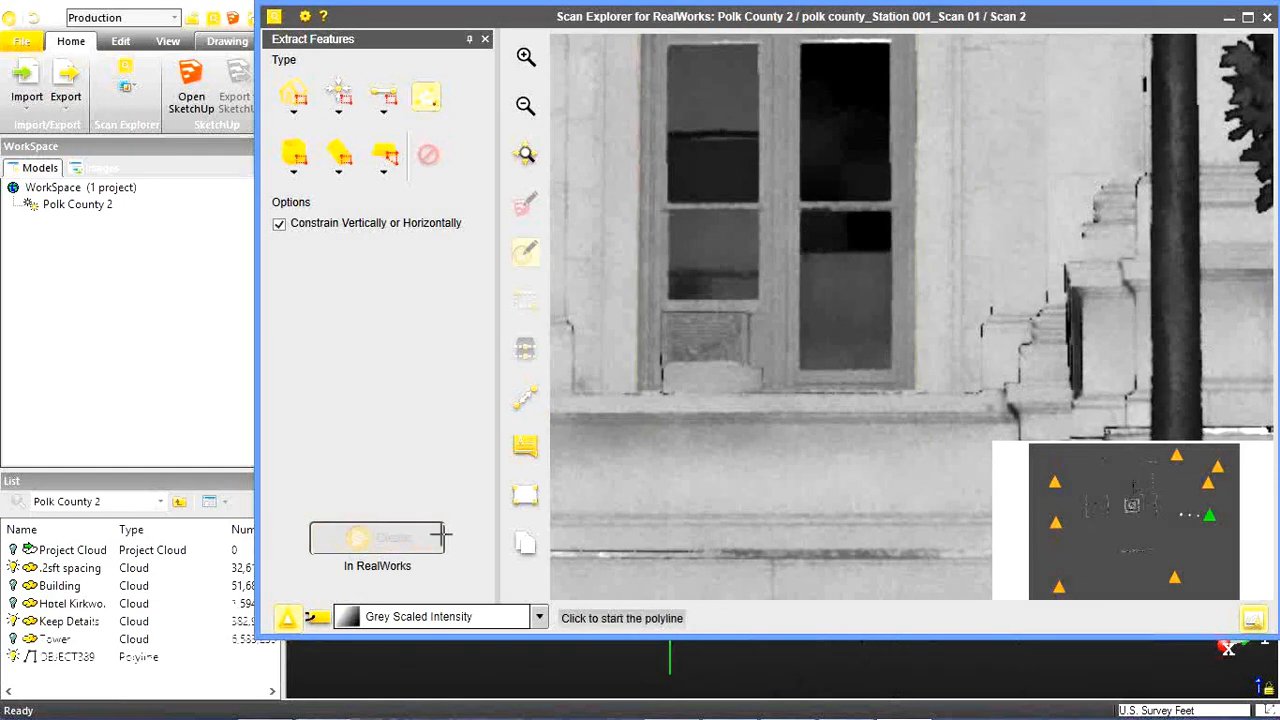
Inspect the window polyline in the RealWorks 3D view and return to Scan Explorer.
left_click(1228, 18)
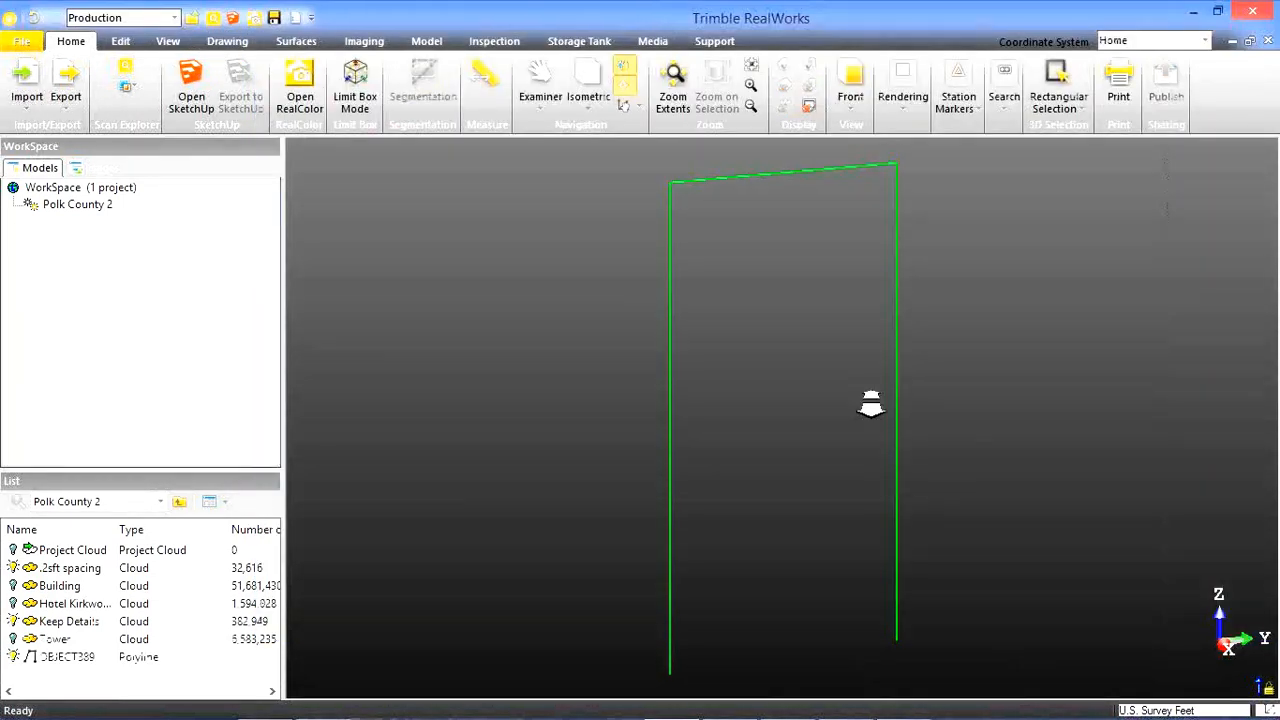
mouse_move(819, 453)
left_mouse_down()
mouse_move(801, 450)
mouse_move(814, 451)
left_mouse_up()
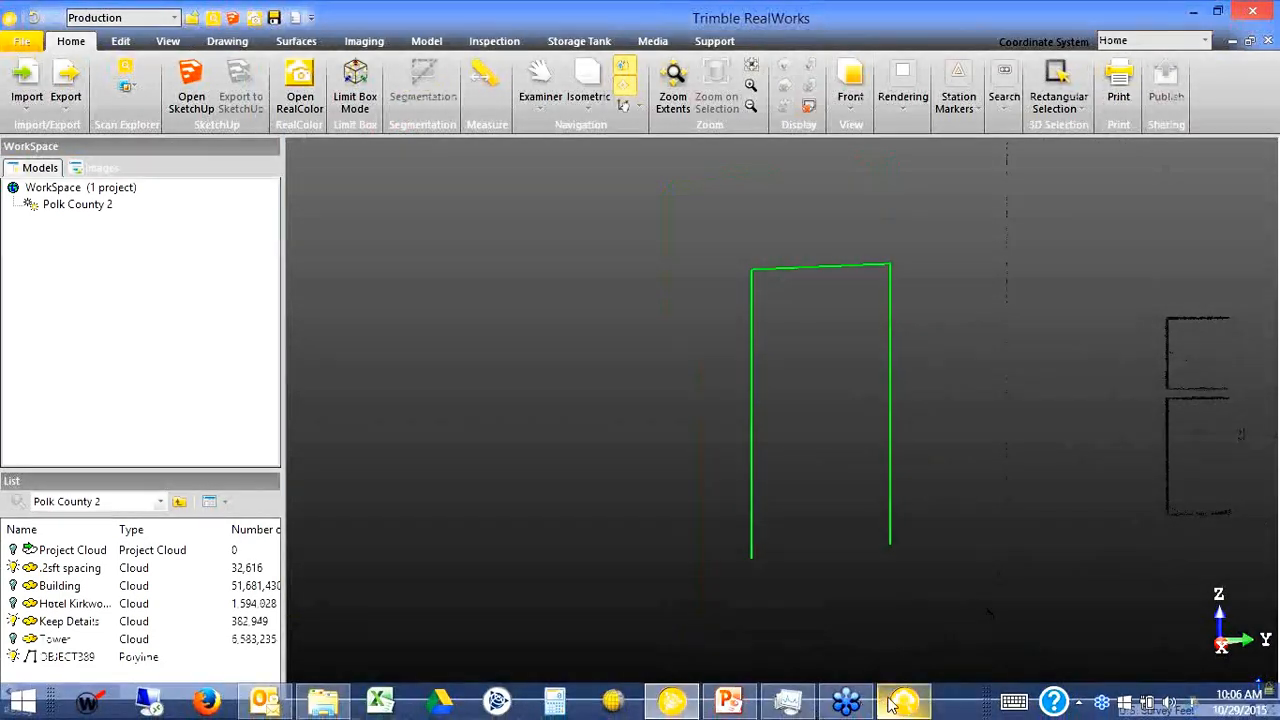
left_click(890, 705)
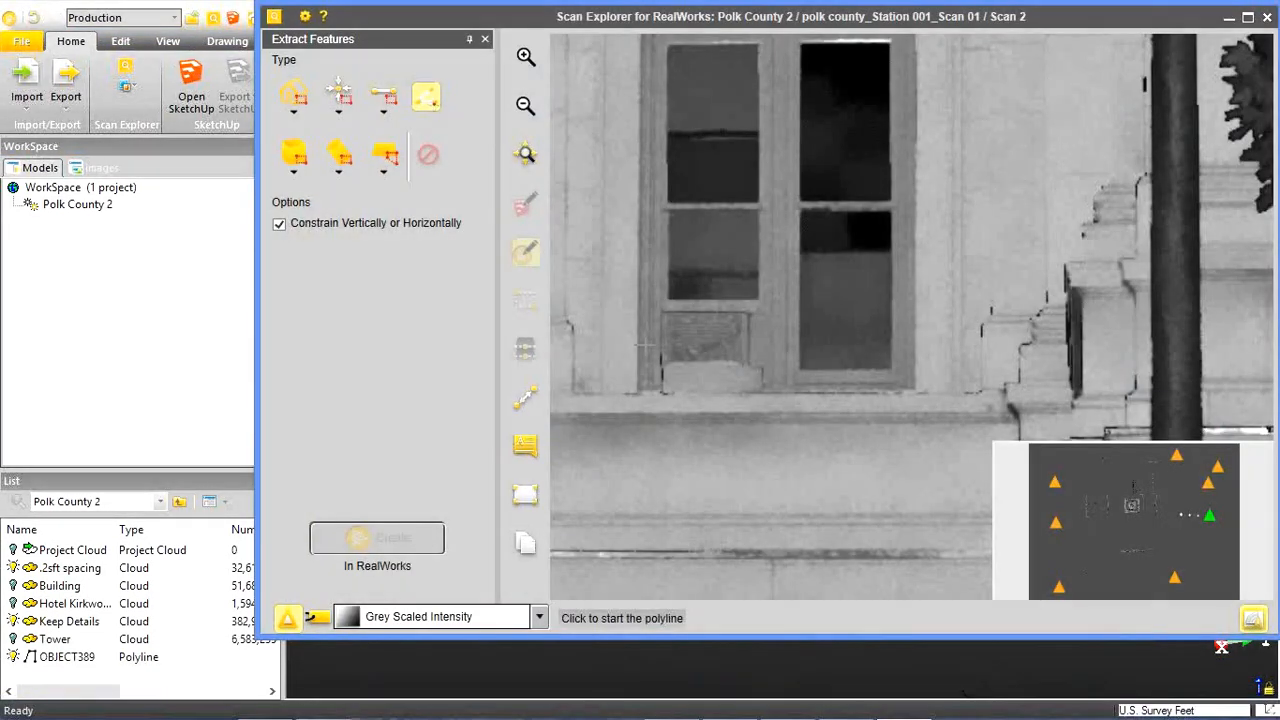
Extract edges with a Rectangular Selection around the whole window and its frame, and create them in RealWorks.
middle_click_drag(654, 308, 663, 457)
scroll(672, 520, "up", 1)
scroll(673, 520, "down", 2)
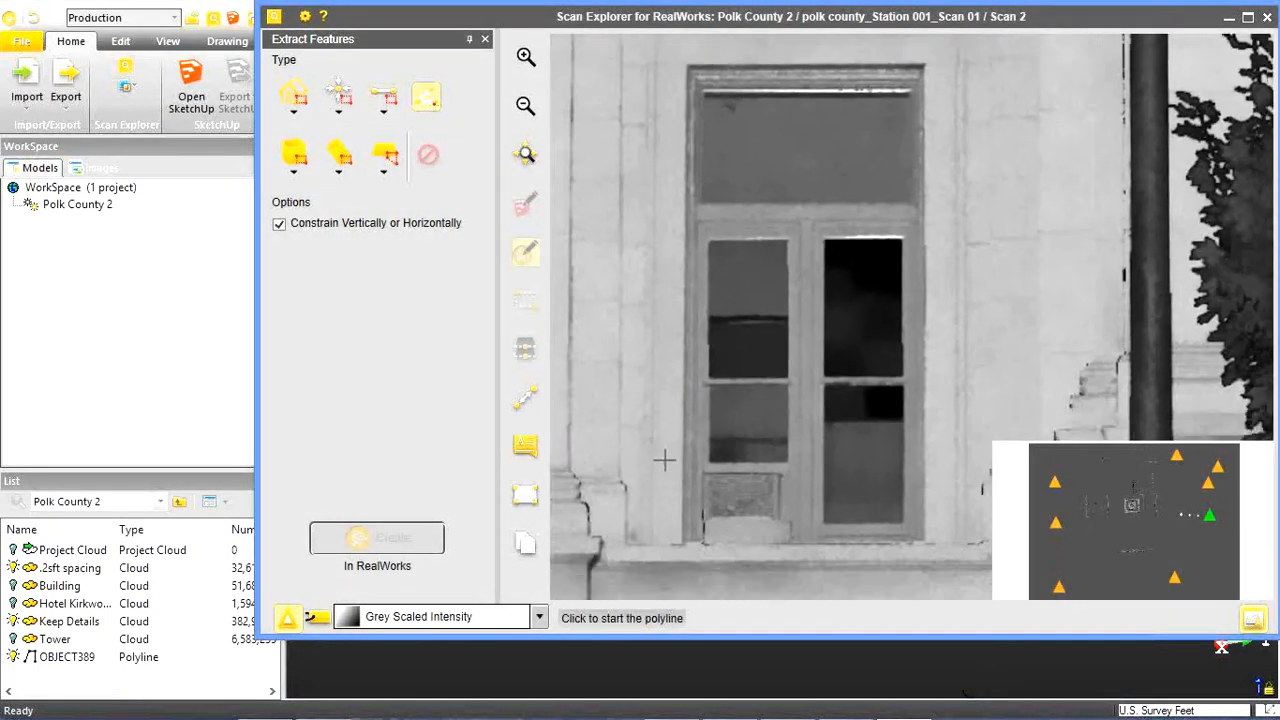
scroll(664, 459, "down", 1)
left_click(664, 448)
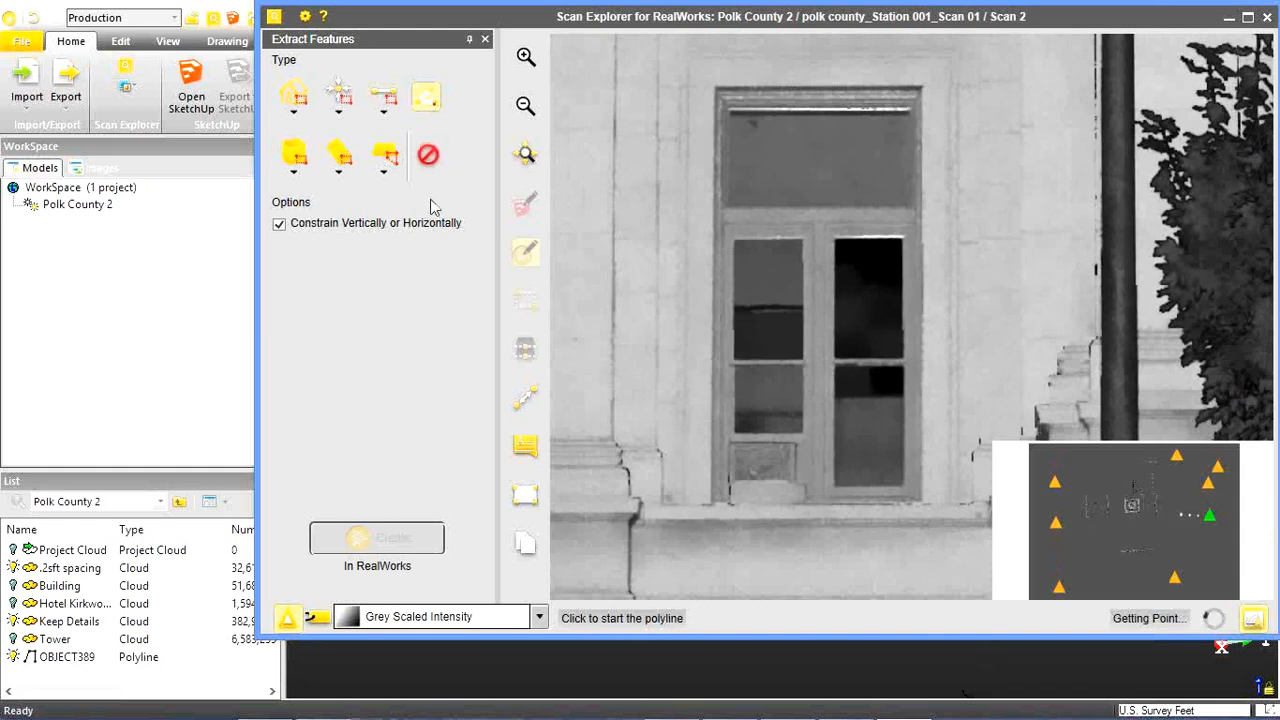
left_click(294, 110)
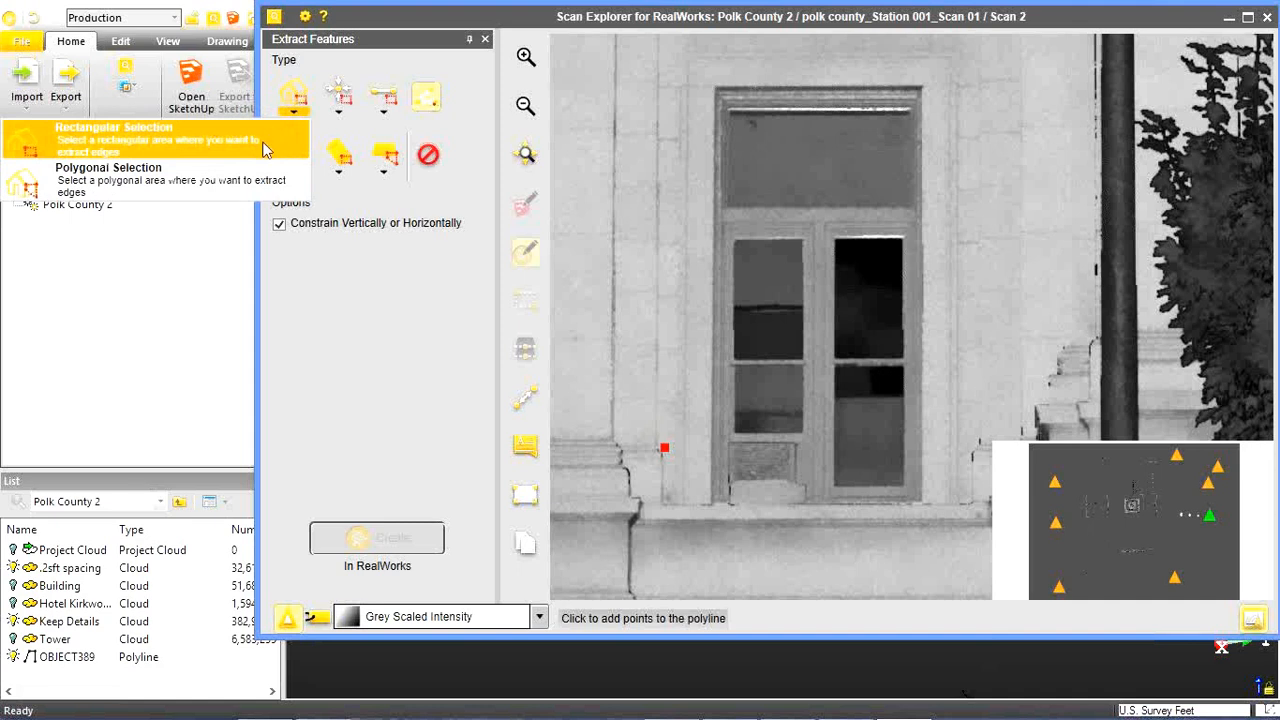
left_click(265, 148)
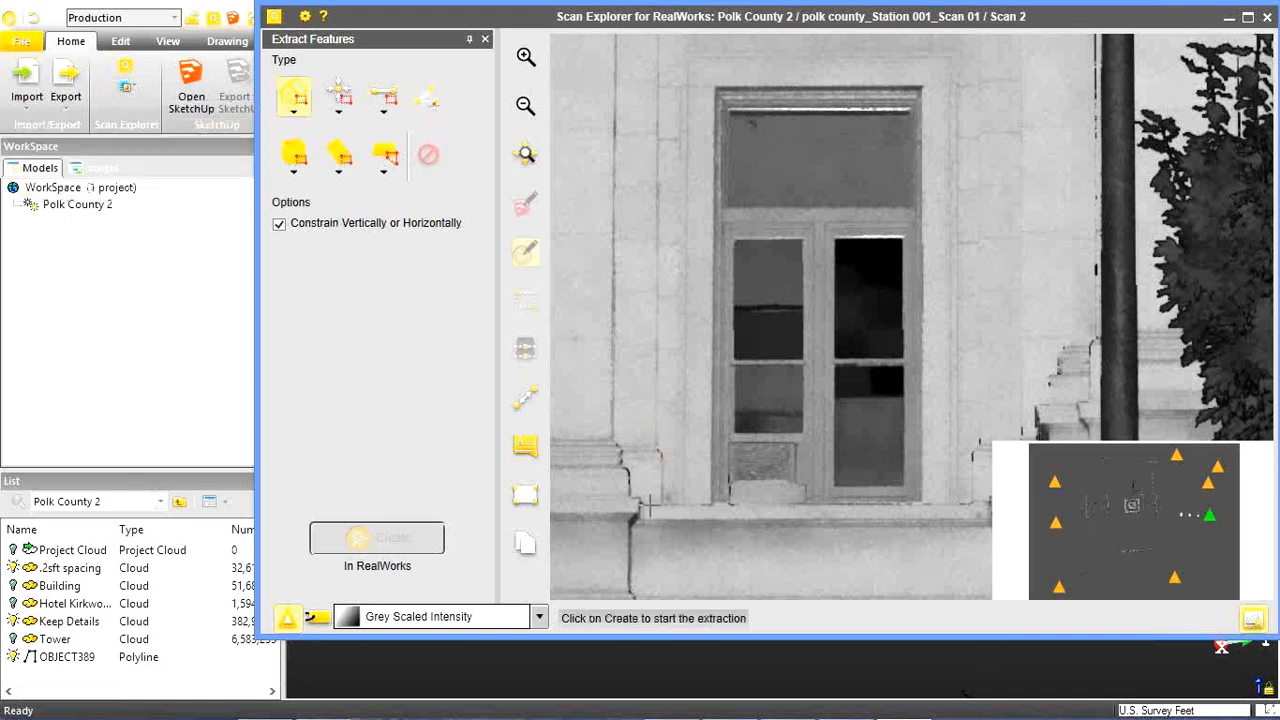
left_click_drag(650, 510, 955, 102)
scroll(956, 34, "up", 1)
scroll(951, 40, "down", 3)
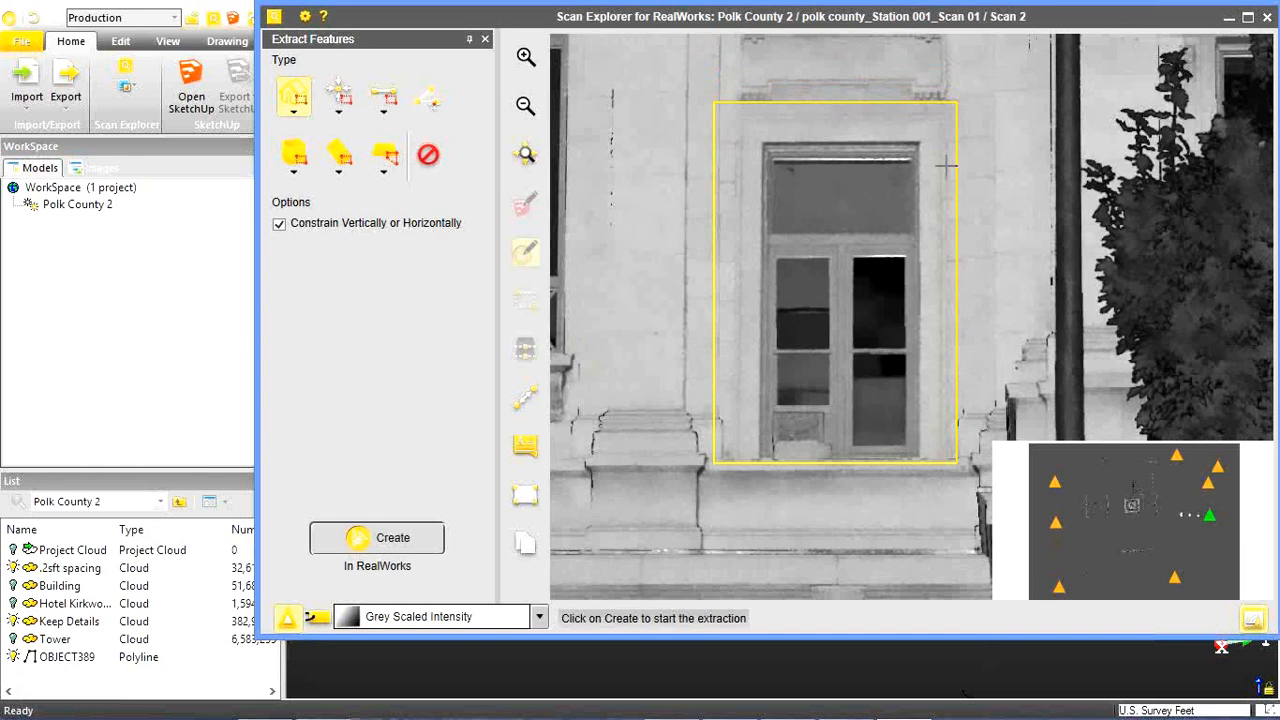
left_click(377, 543)
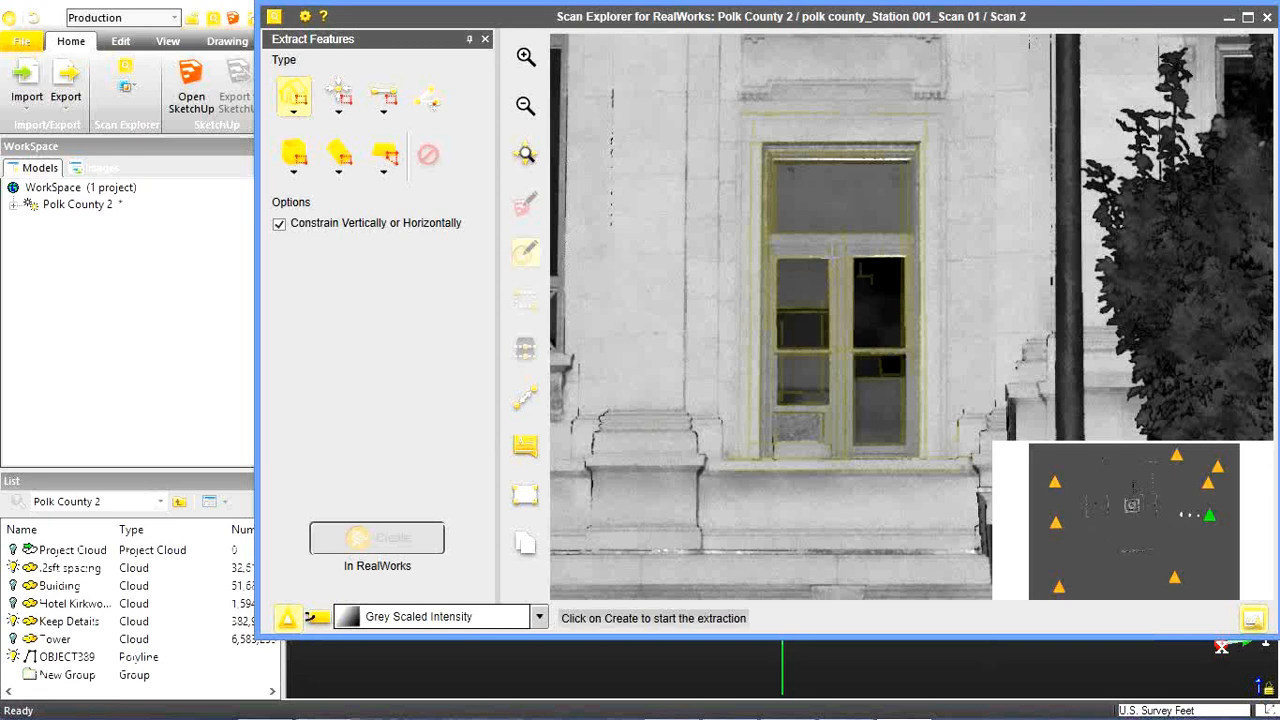
Switch to the RealWorks 3D view and examine the extracted window edges.
left_click(1236, 19)
scroll(863, 335, "down", 3)
middle_click_drag(780, 301, 781, 451)
scroll(781, 451, "down", 4)
scroll(676, 386, "down", 3)
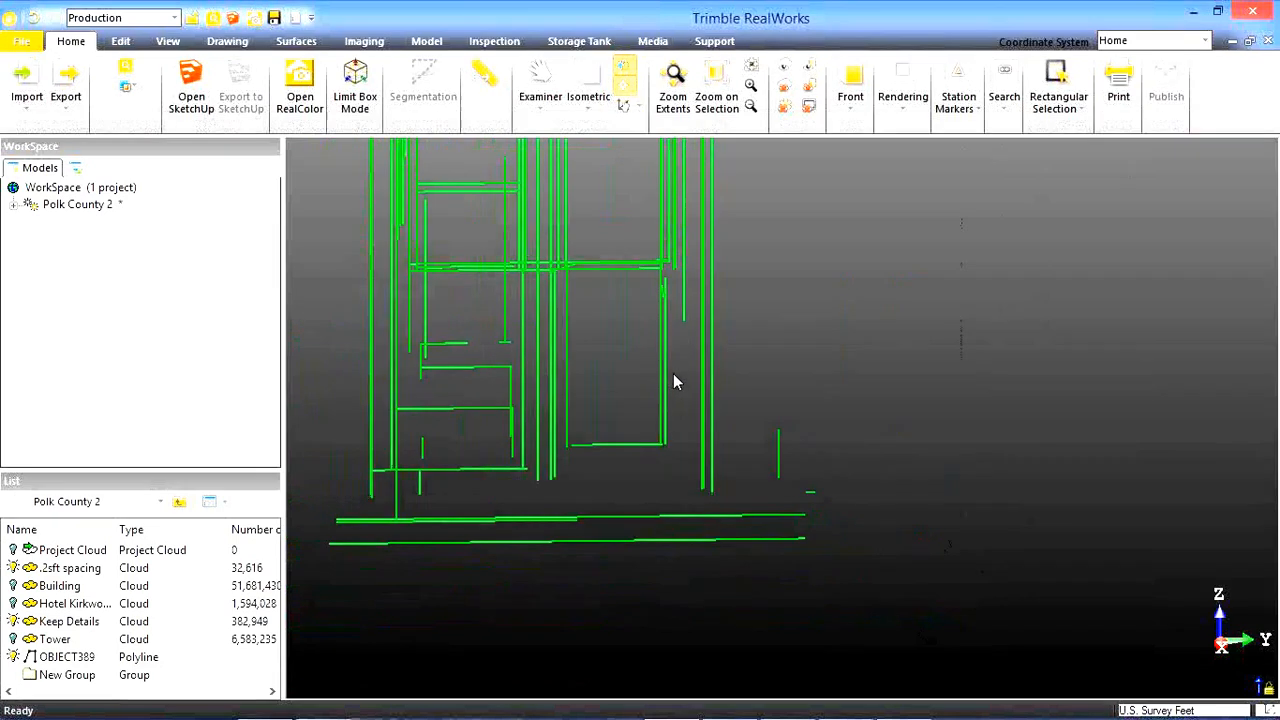
scroll(561, 316, "down", 2)
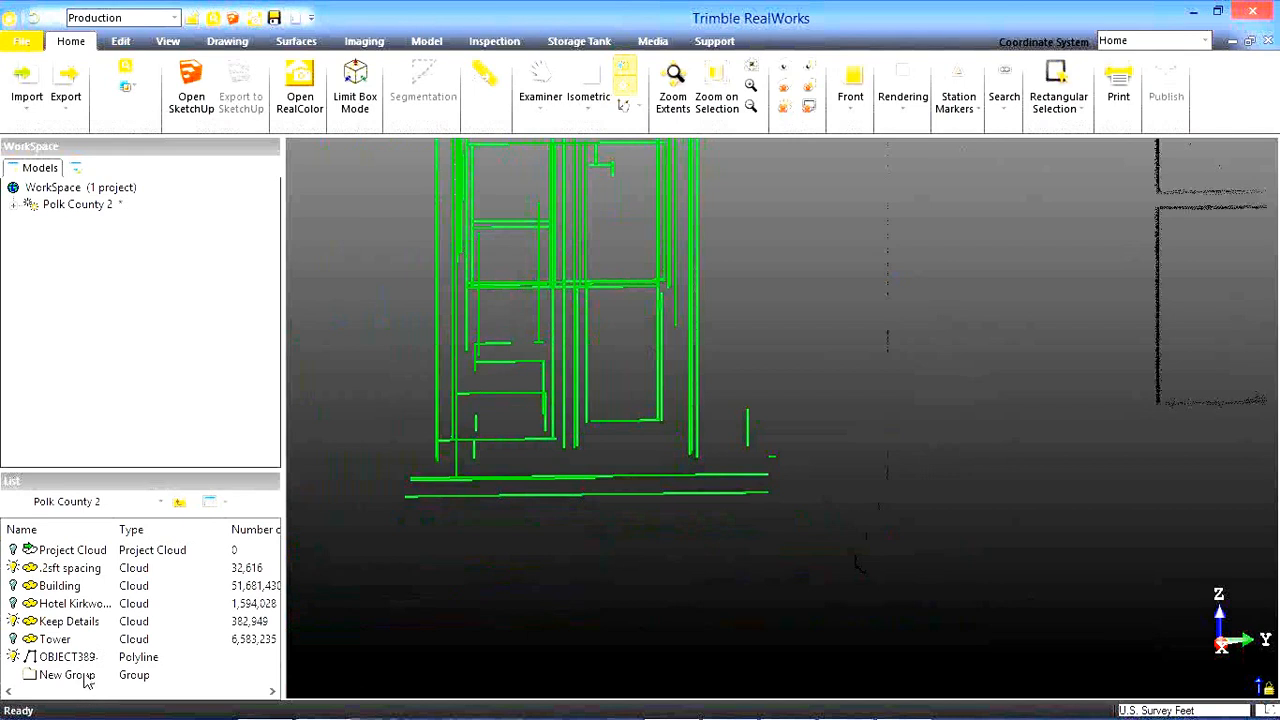
Open New Group, select all of its segments and inspect the highlighted window edges up to the lintel.
double_click(85, 676)
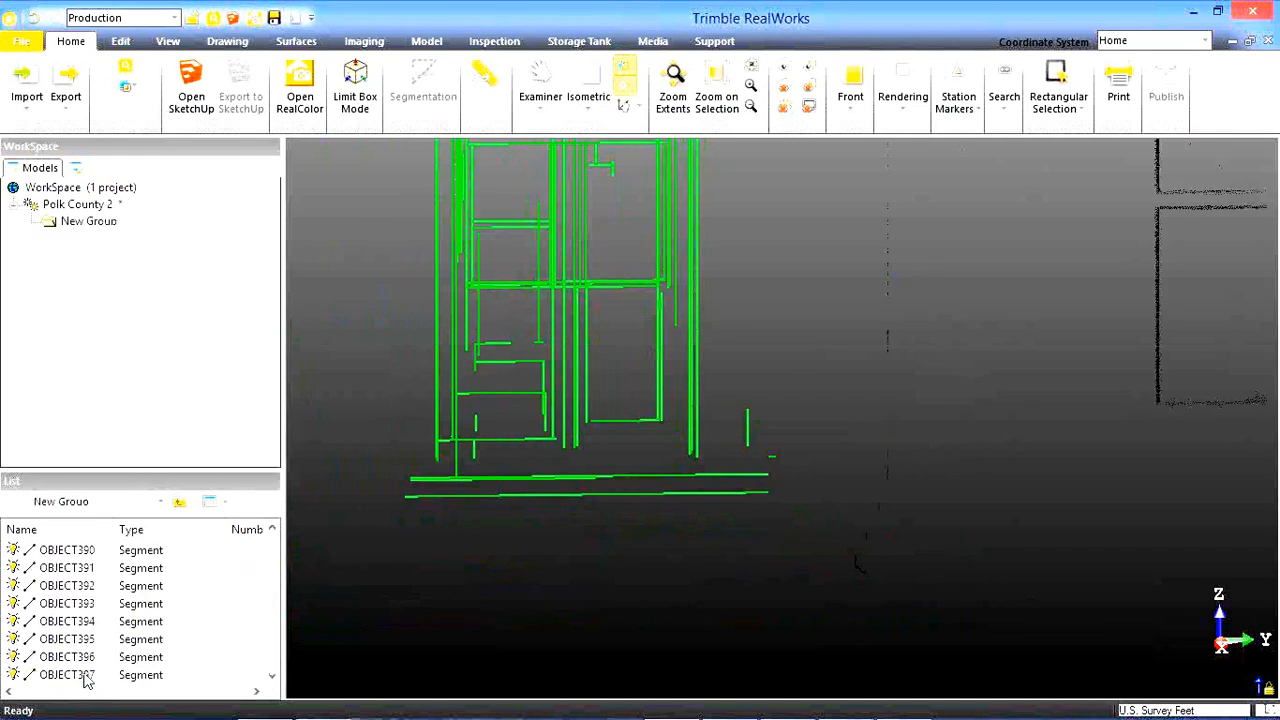
key("ctrl+a")
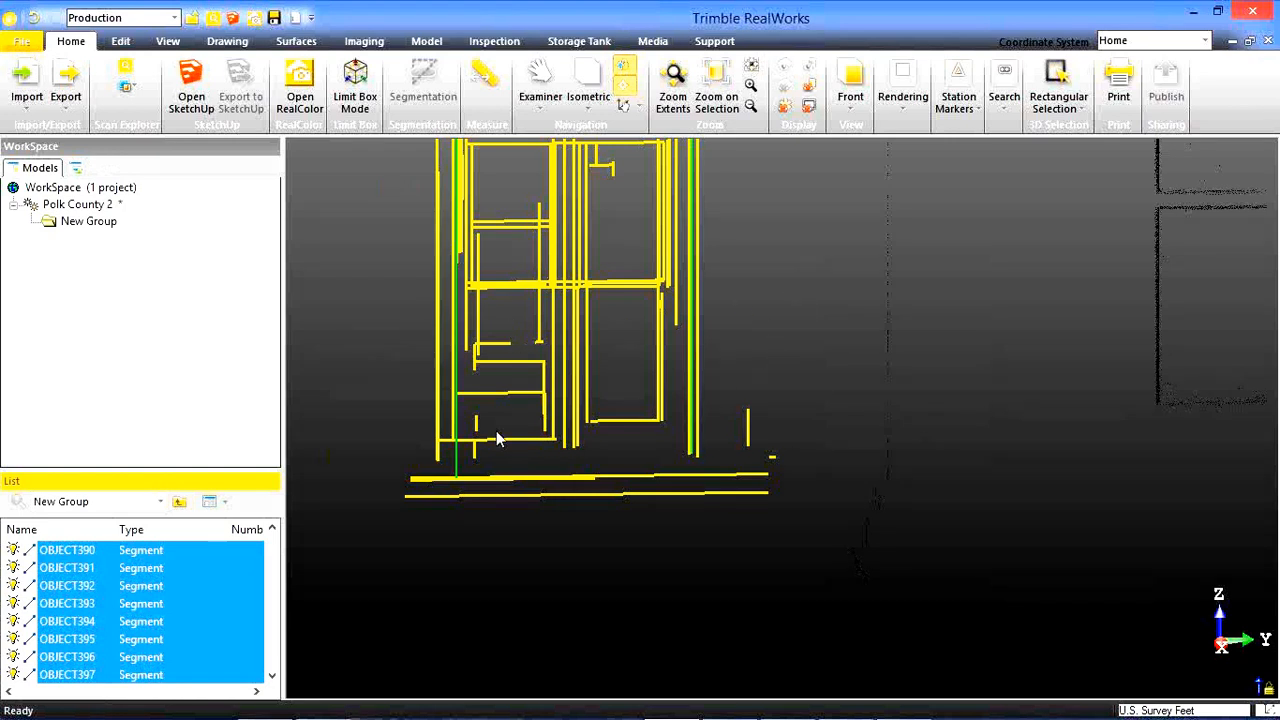
left_click(641, 533)
middle_click_drag(633, 316, 639, 434)
middle_click_drag(631, 380, 654, 487)
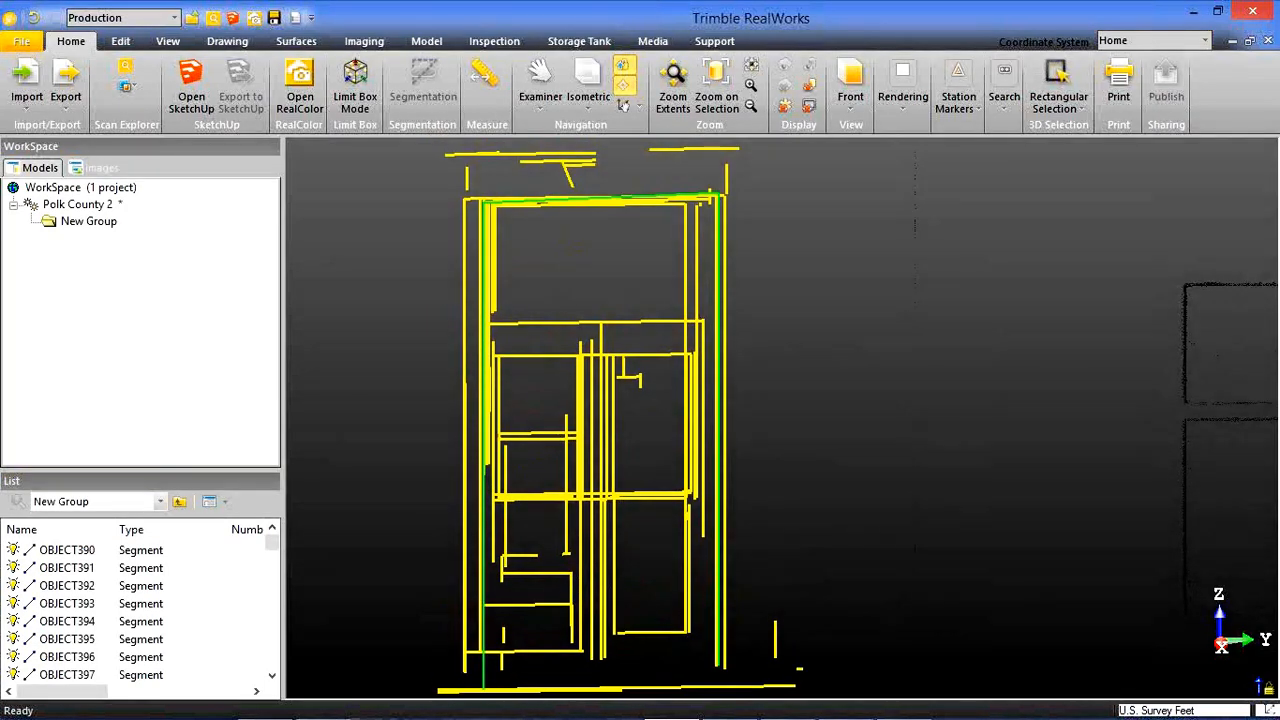
Return to Scan Explorer and set the point extraction type to Corner Detection.
mouse_move(811, 706)
left_click(896, 709)
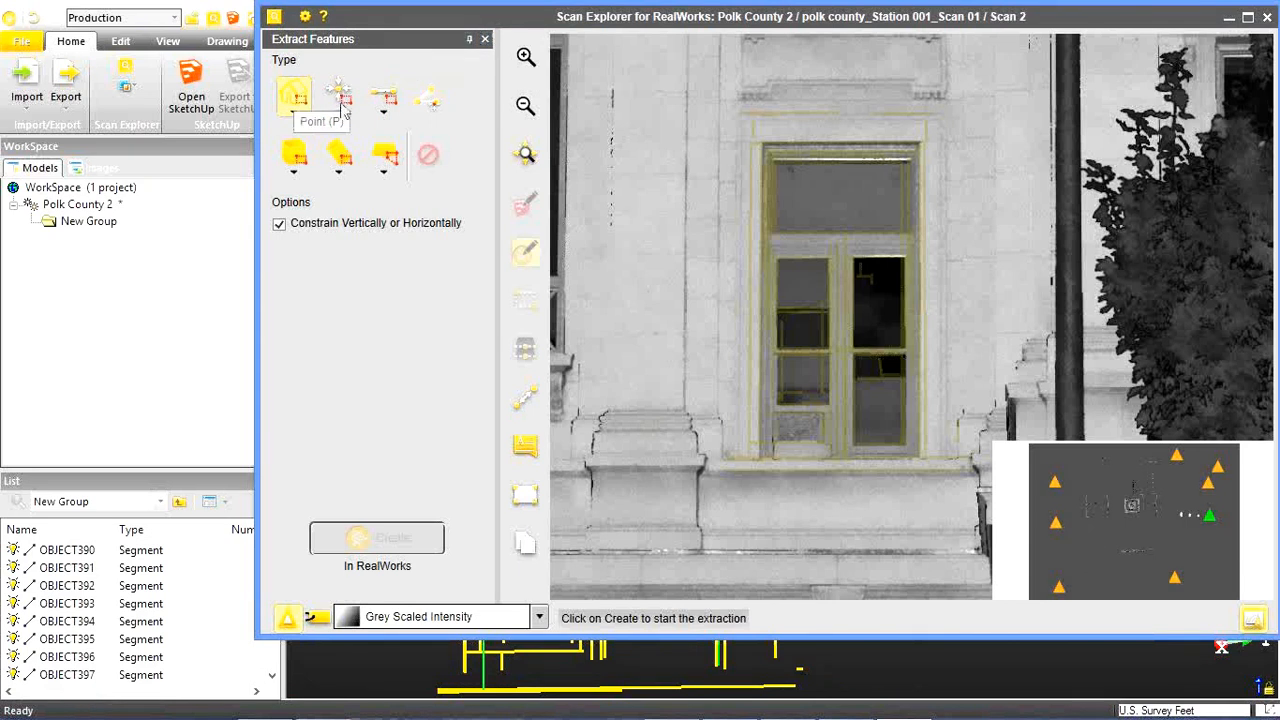
left_click(341, 96)
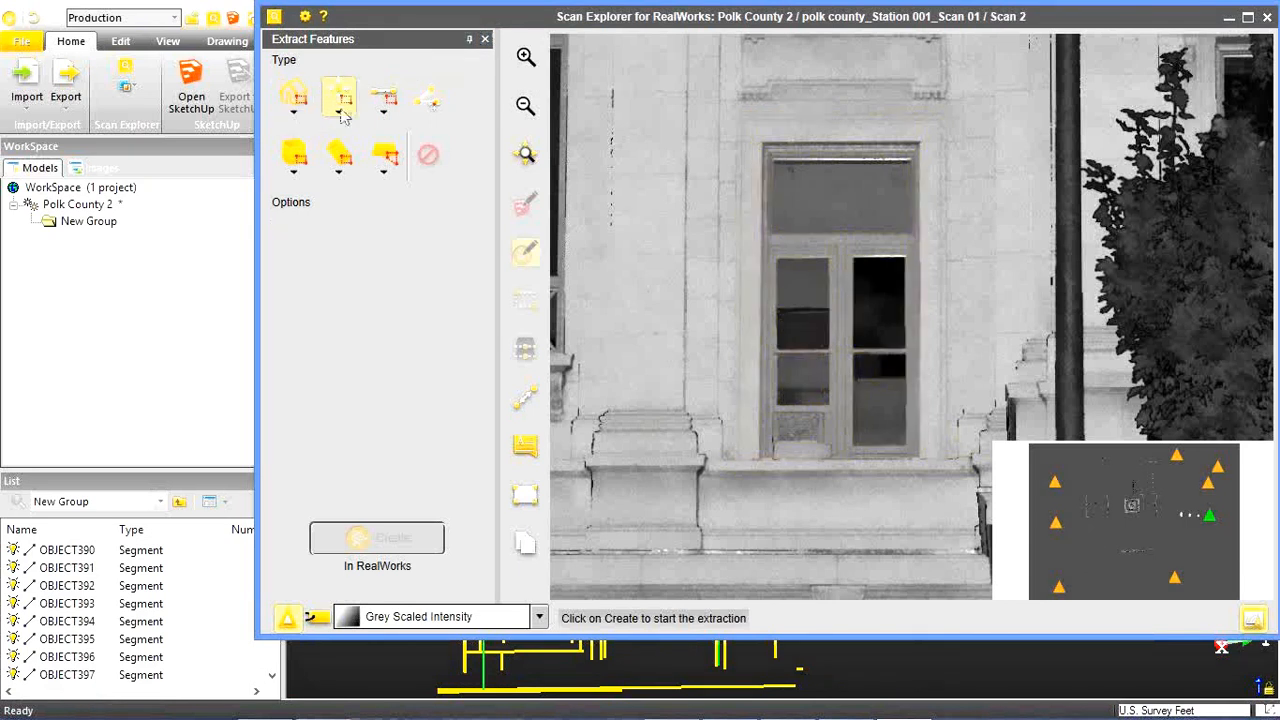
left_click(340, 113)
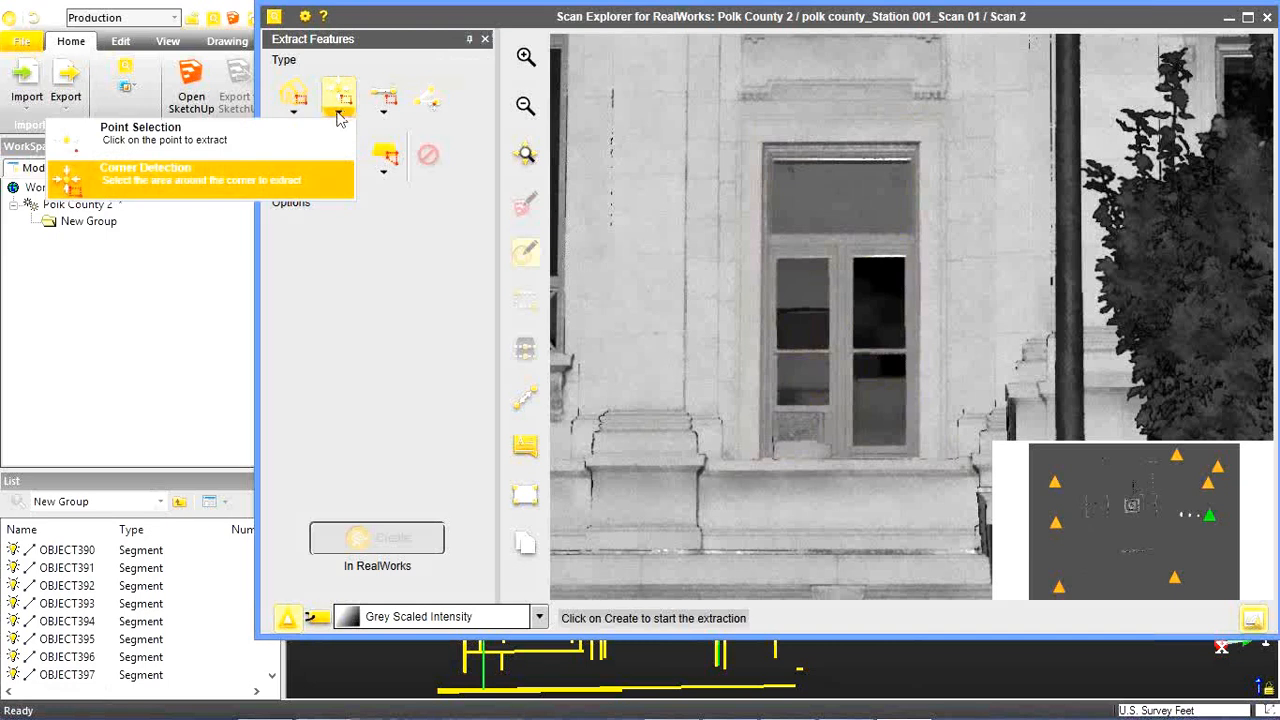
left_click(270, 181)
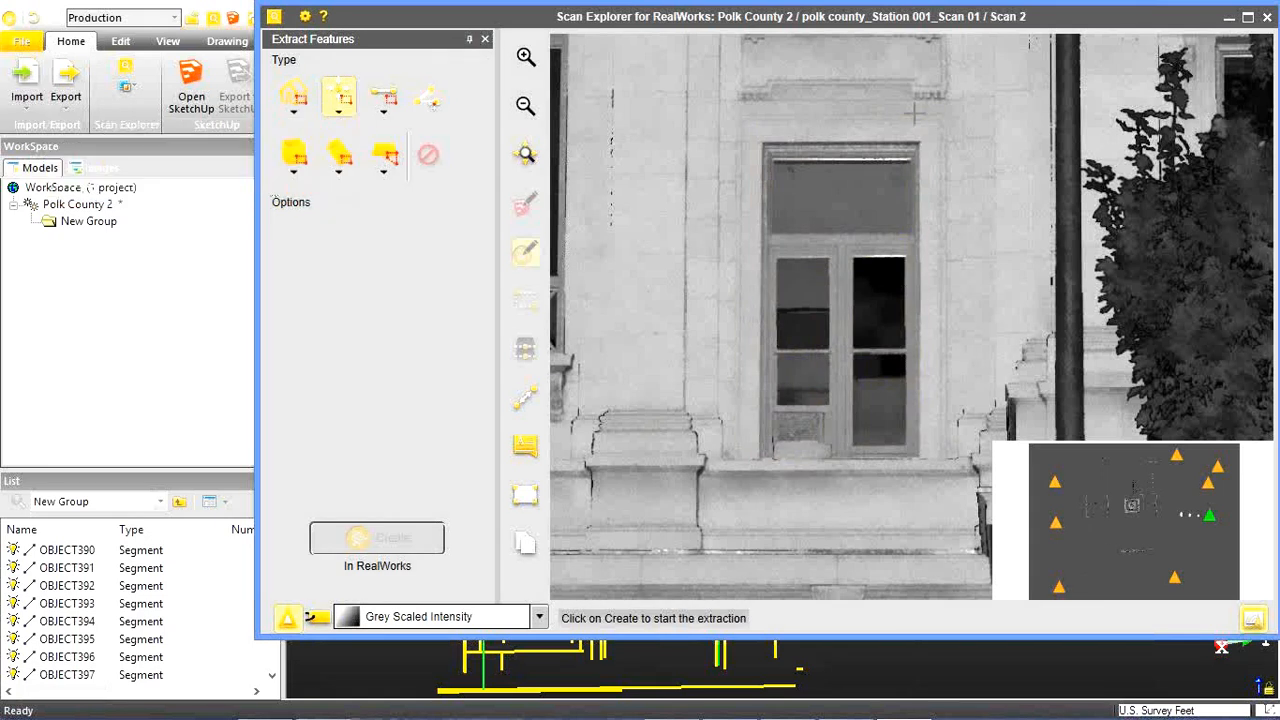
Detect a corner on the cornice beside the HOUSE inscription, create its point and show it in the RealWorks 3D view.
left_click_drag(925, 141, 782, 476)
left_click_drag(950, 460, 749, 134)
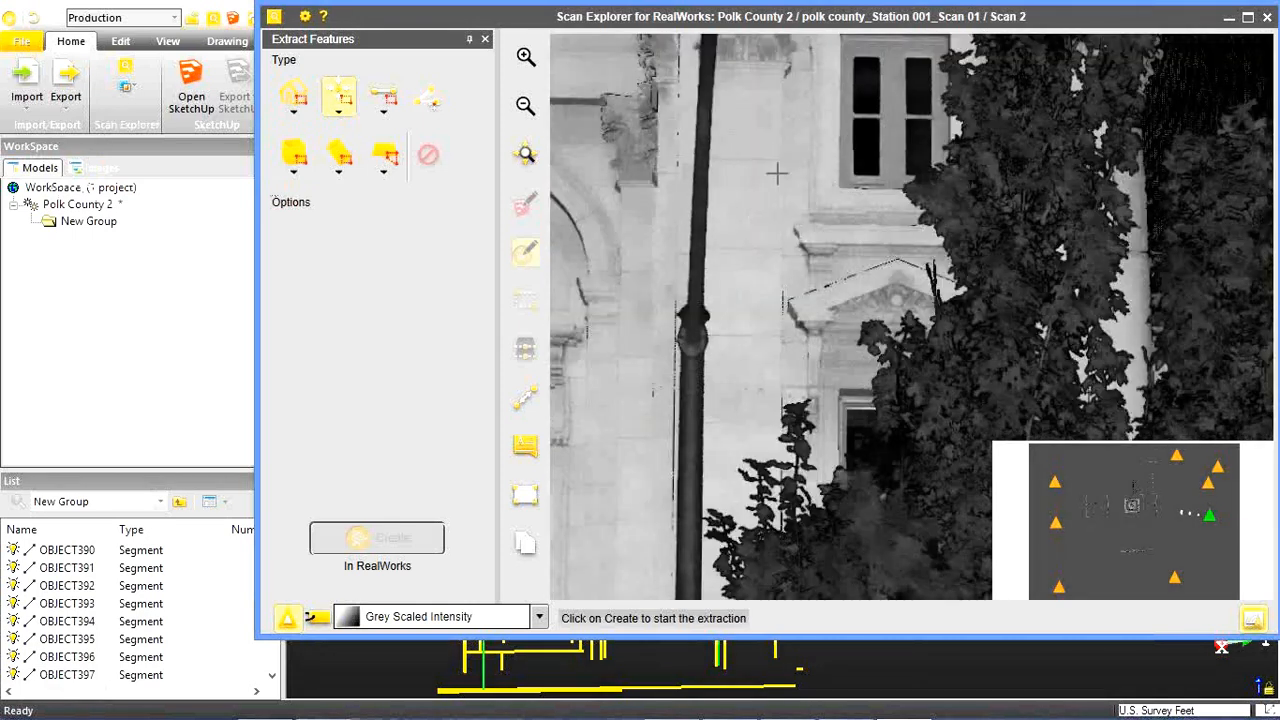
left_click_drag(766, 266, 748, 453)
left_click_drag(875, 287, 846, 531)
left_click_drag(1032, 256, 683, 280)
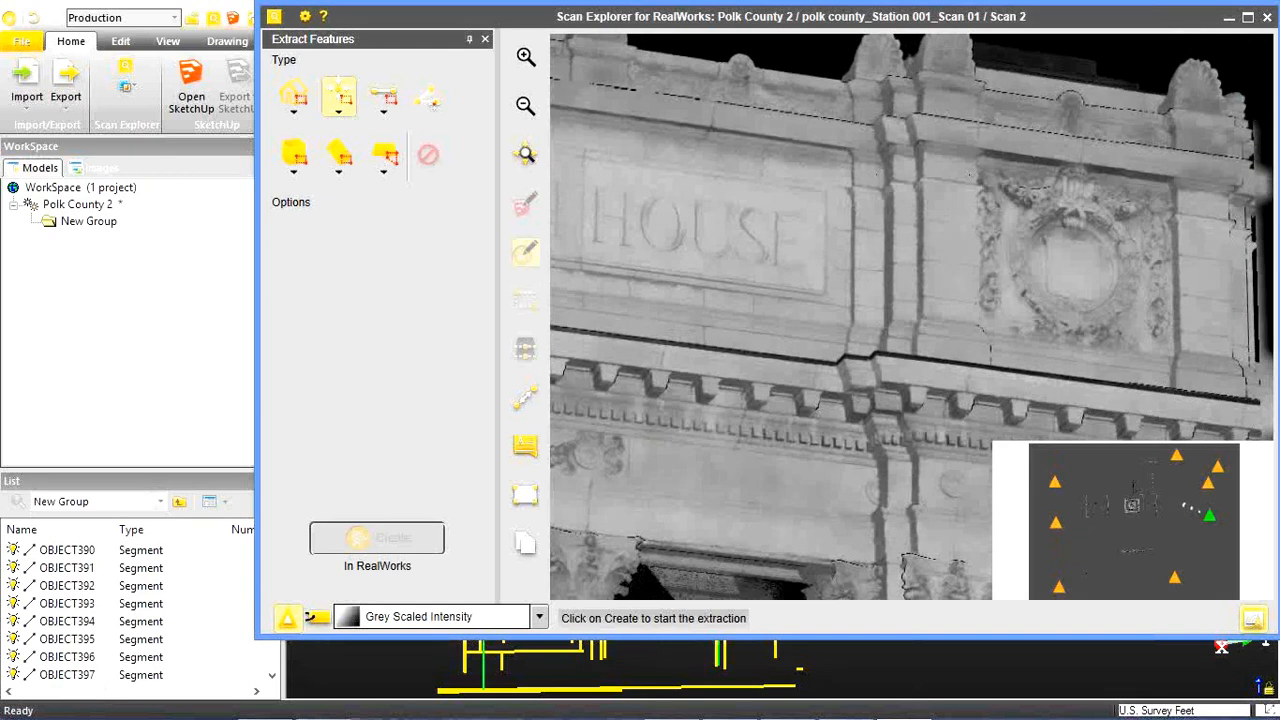
scroll(908, 141, "down", 1)
scroll(908, 141, "up", 4)
scroll(908, 141, "up", 5)
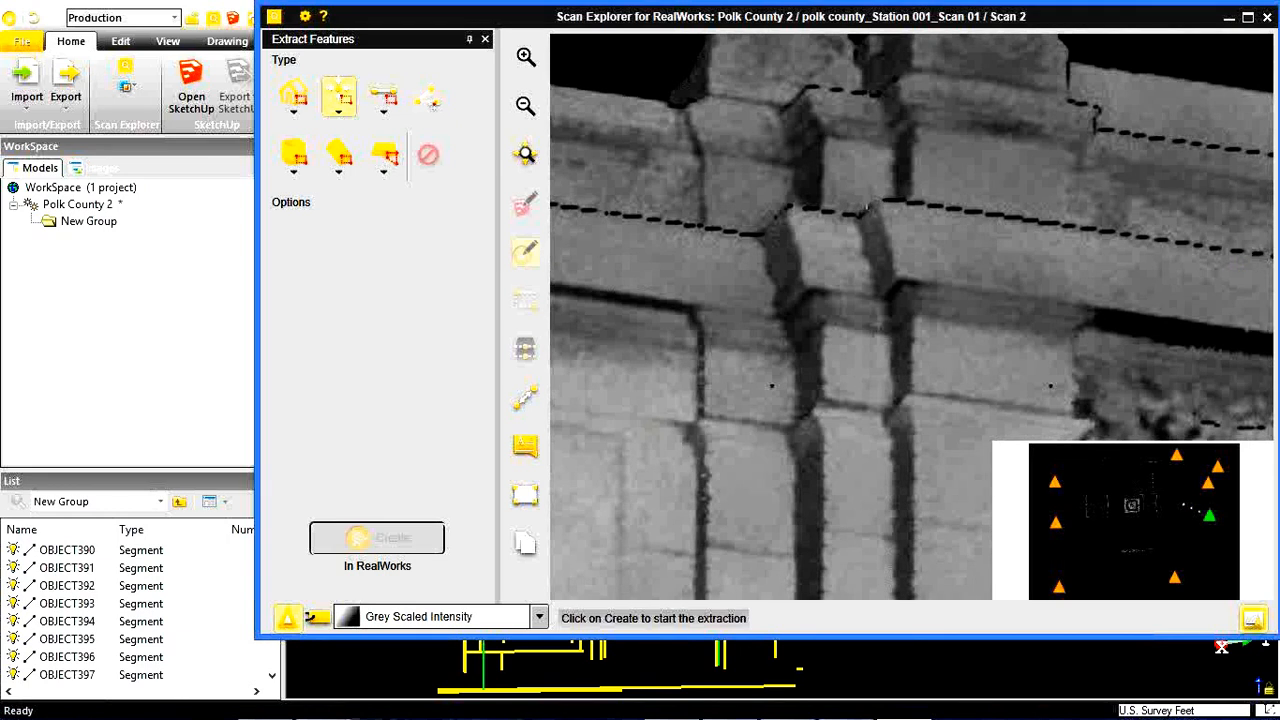
middle_click_drag(868, 196, 880, 200)
left_click_drag(878, 197, 904, 218)
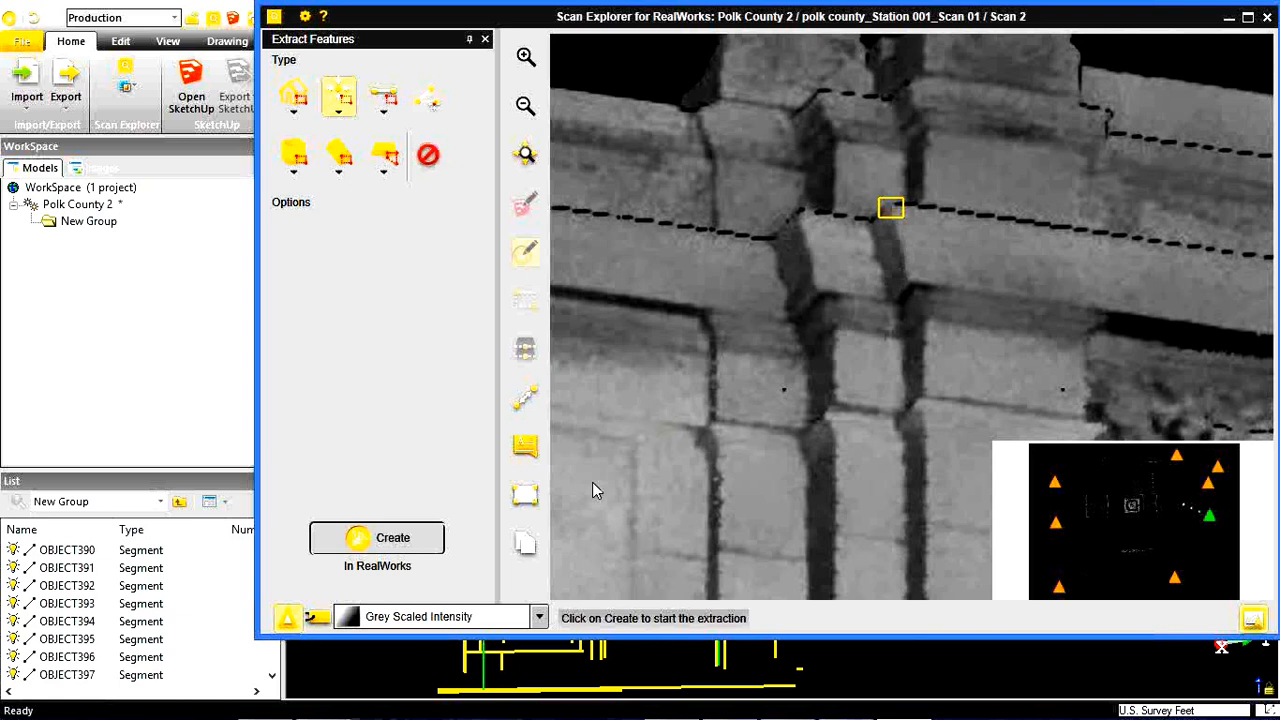
left_click(383, 545)
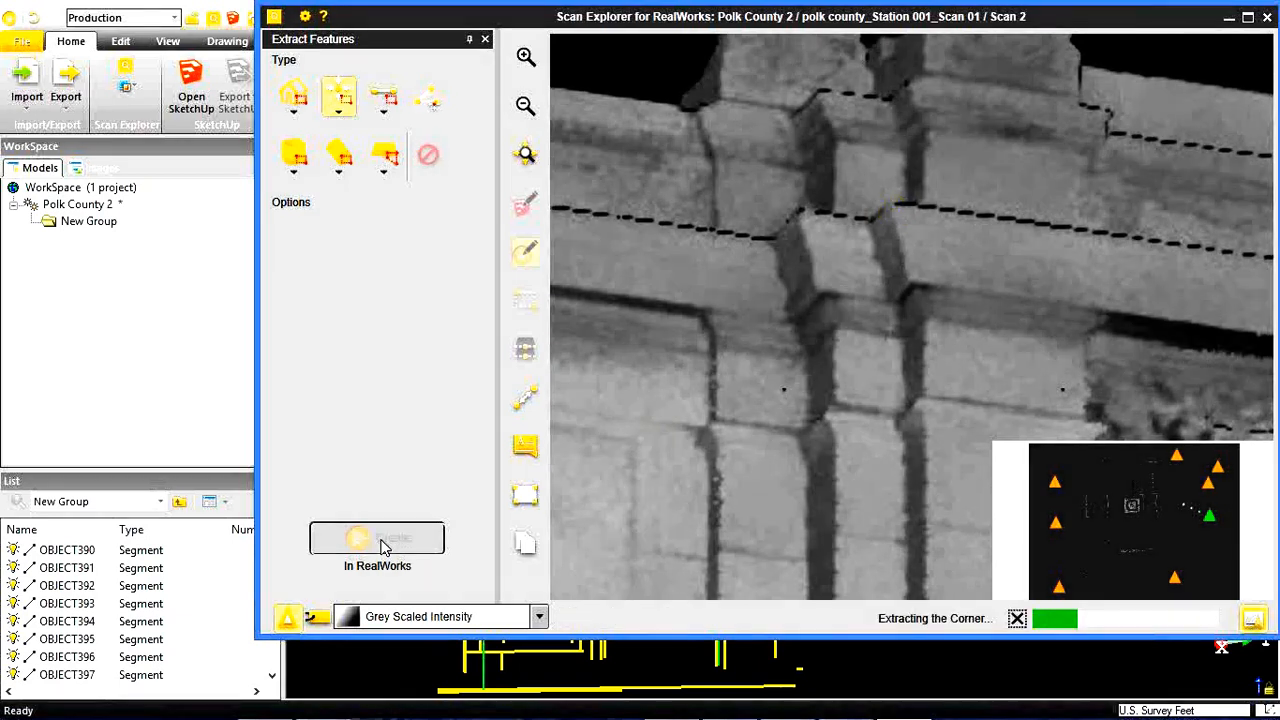
left_click(1229, 20)
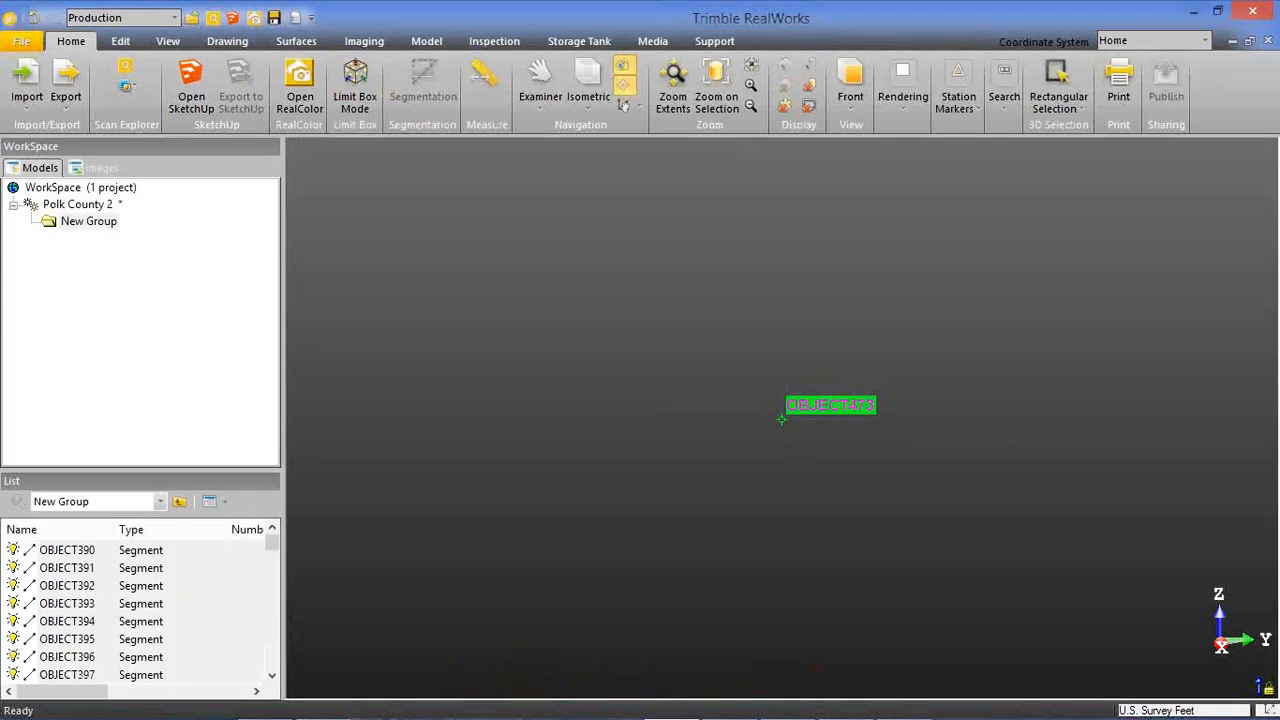
In Scan Explorer, close feature extraction and start Extract Slices with its sampling set to Spatial Sampling (Keep Details).
left_click(906, 704)
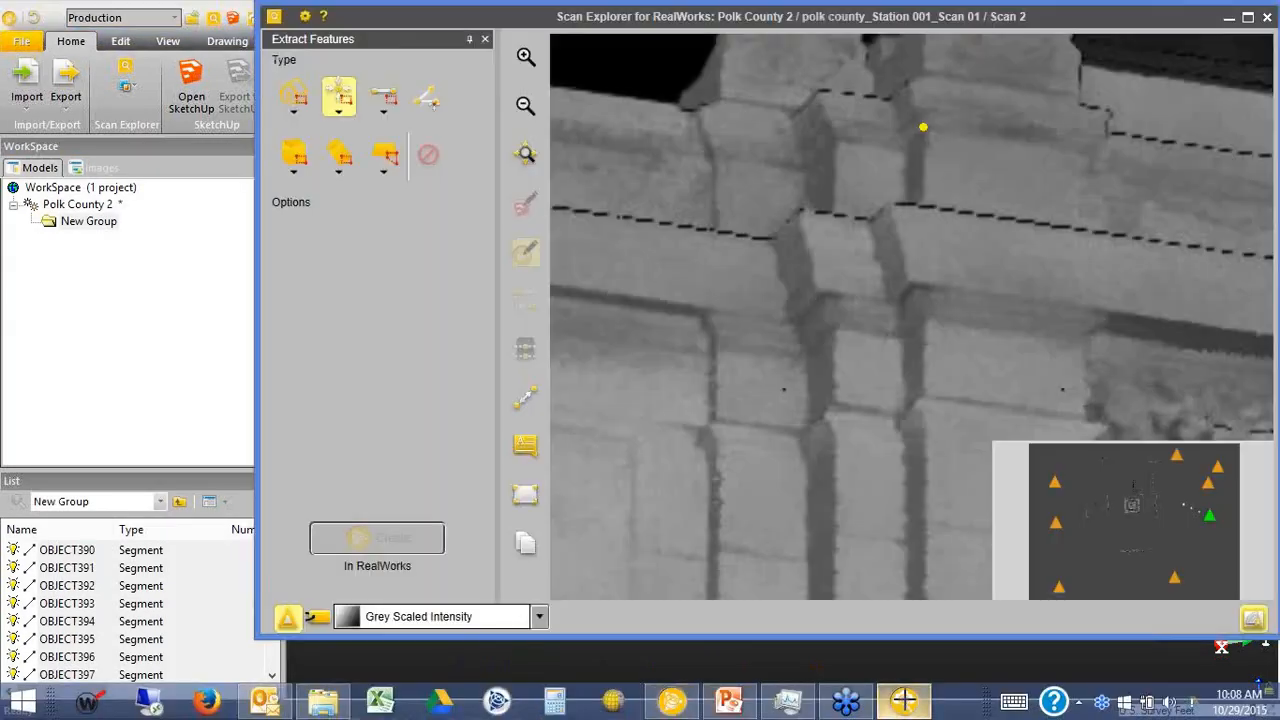
left_click(485, 41)
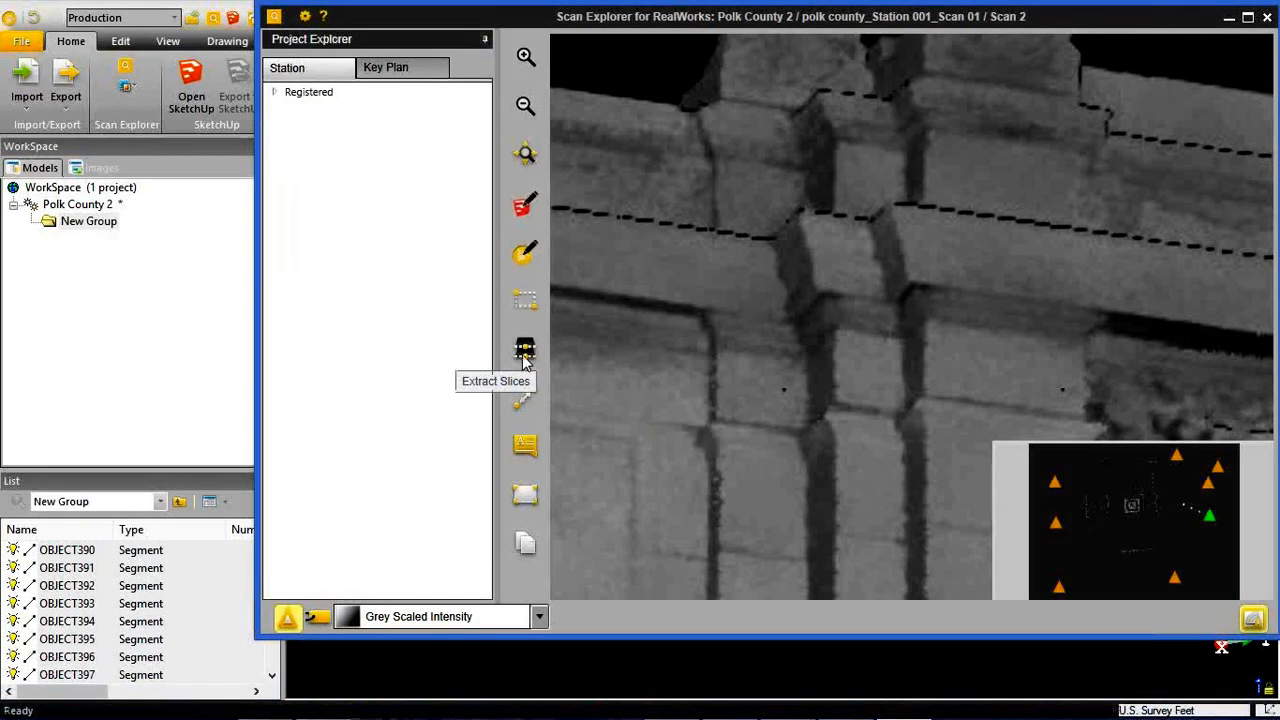
left_click(524, 355)
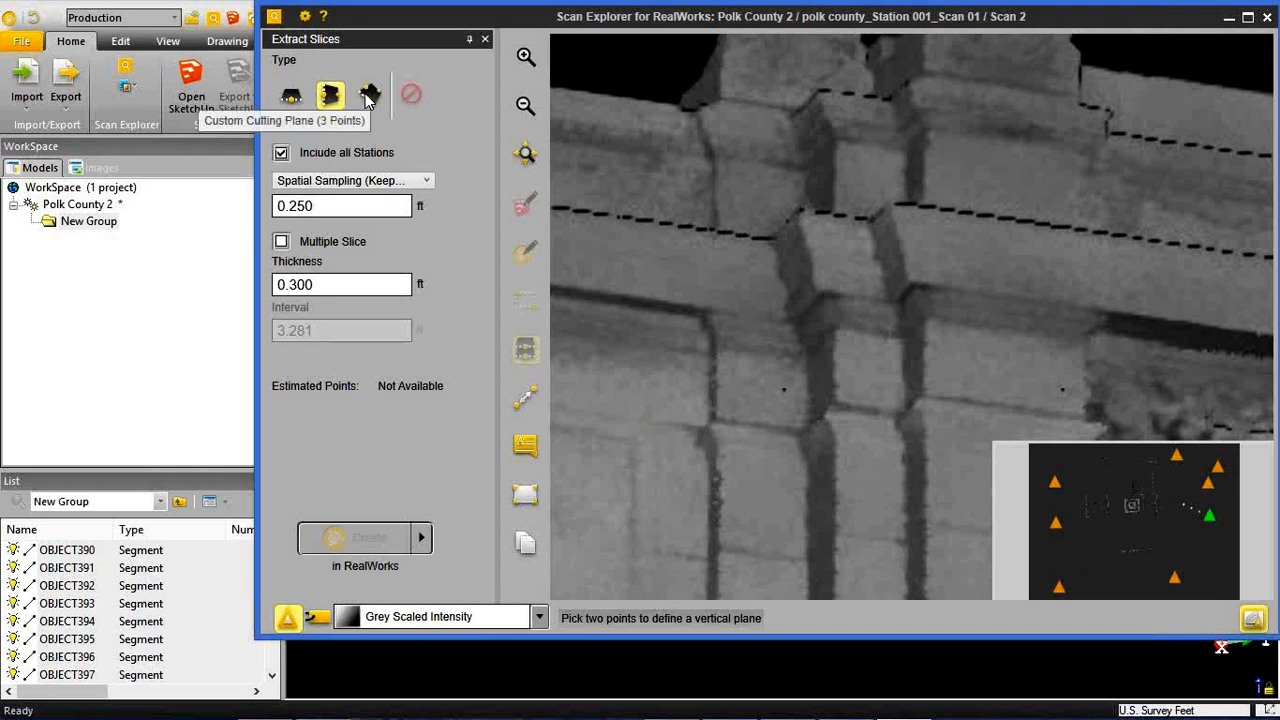
left_click(367, 180)
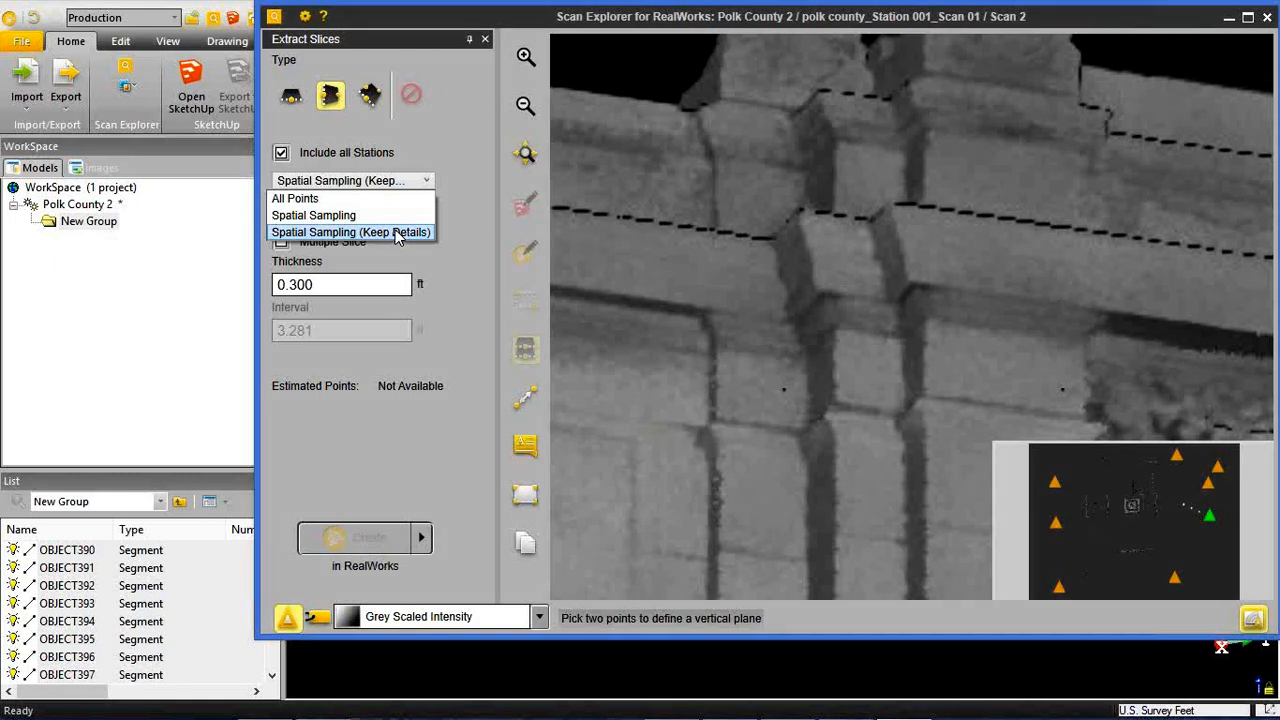
left_click(396, 233)
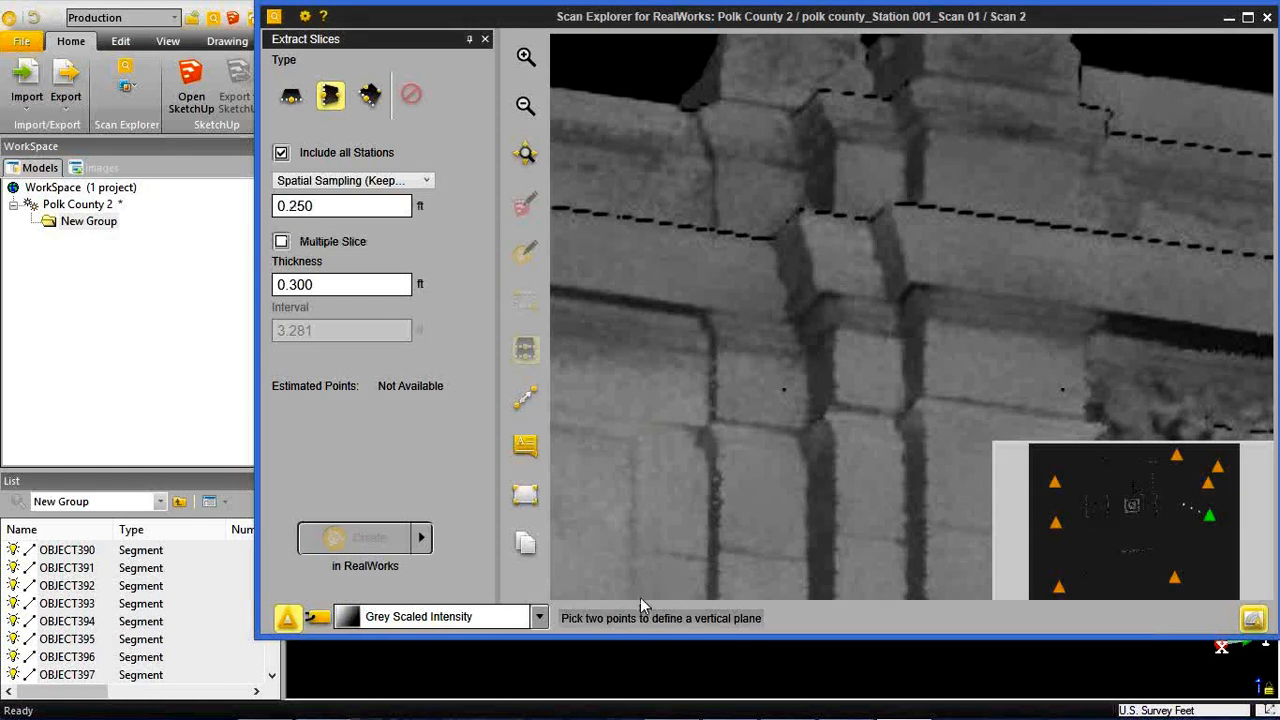
Switch to RealWorks, list the contents of Polk County 2 and zoom on the .2sft spacing cloud.
left_click(725, 672)
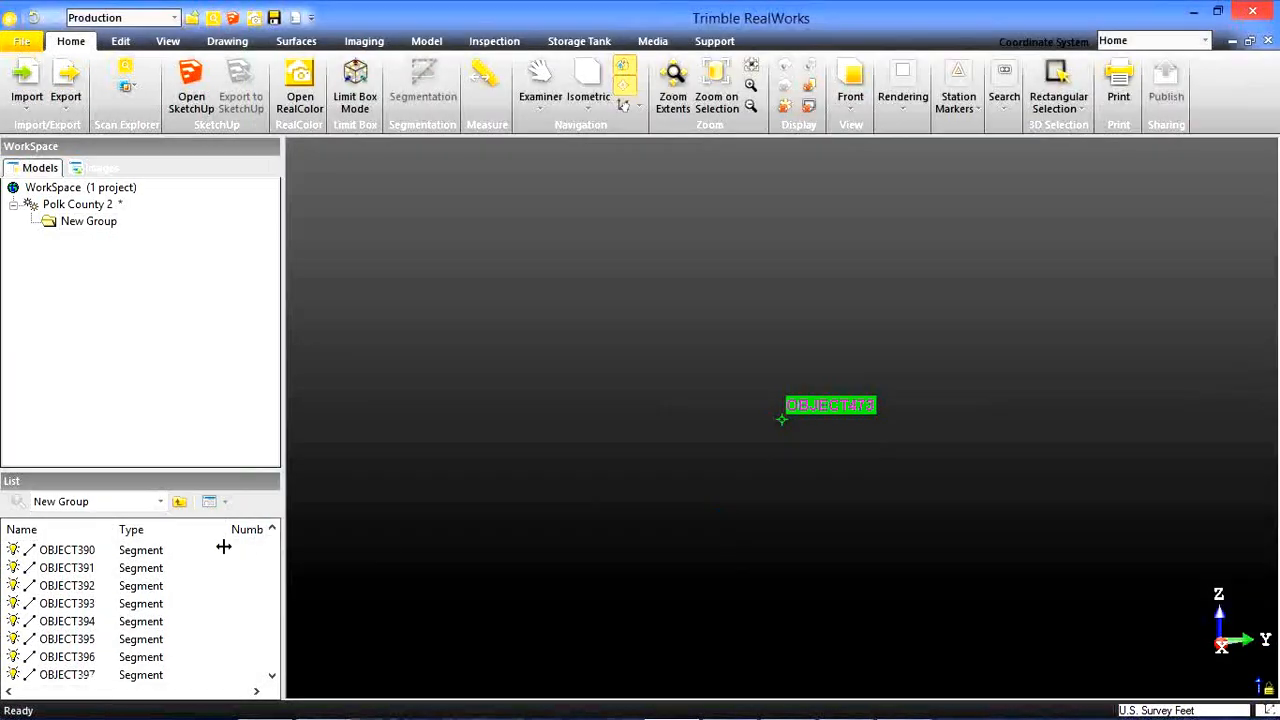
left_click(180, 501)
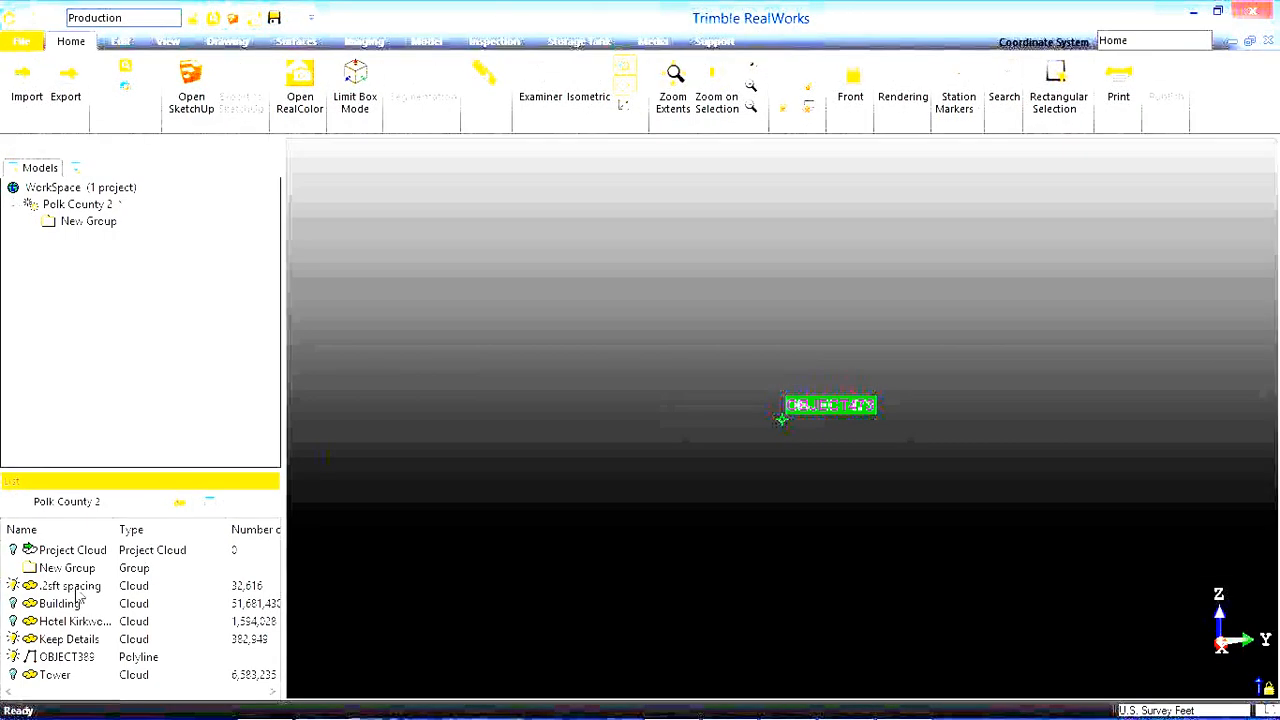
left_click(76, 588)
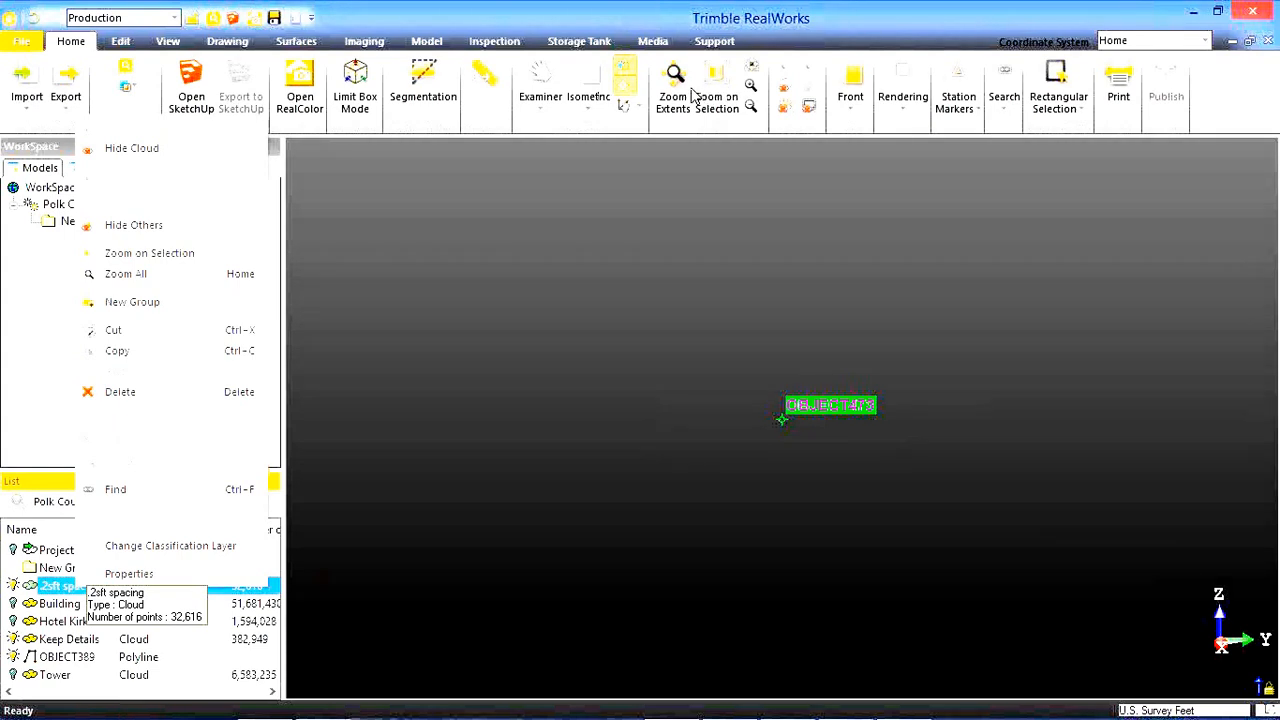
left_click(704, 95)
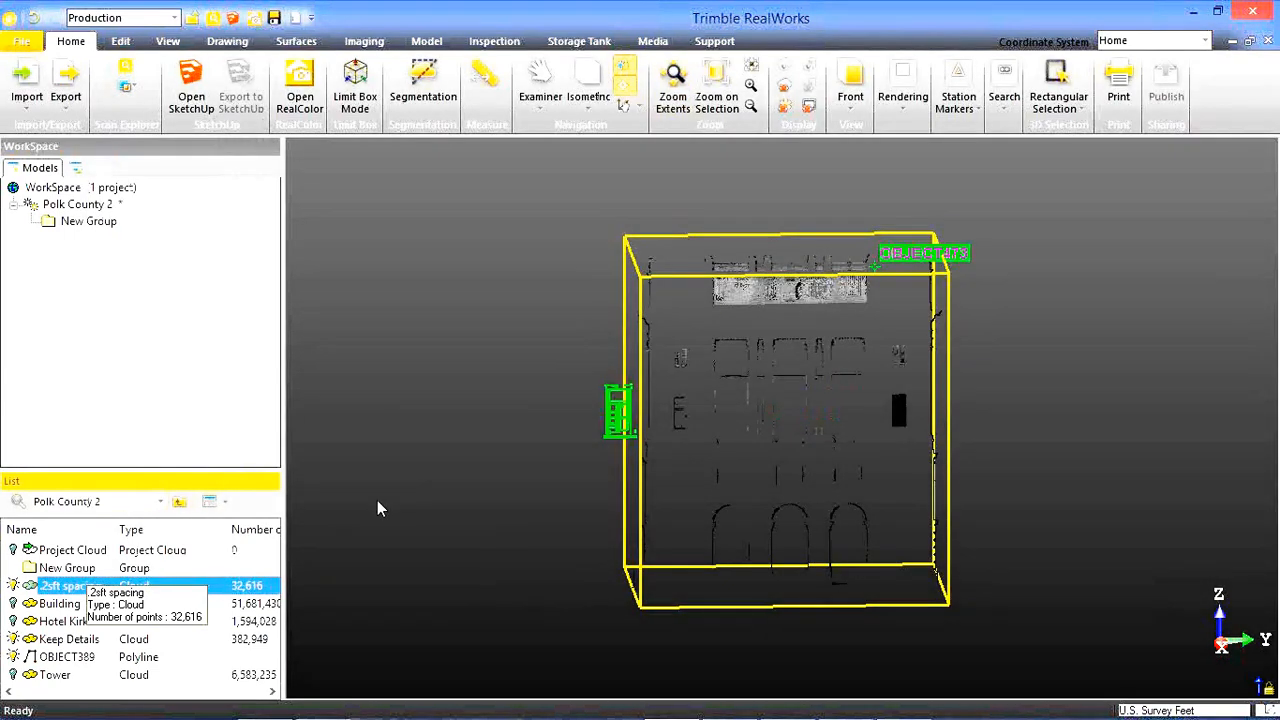
Hide the Keep Details cloud and examine the .2sft spacing cloud around the cornice and inscription panel.
left_click(14, 638)
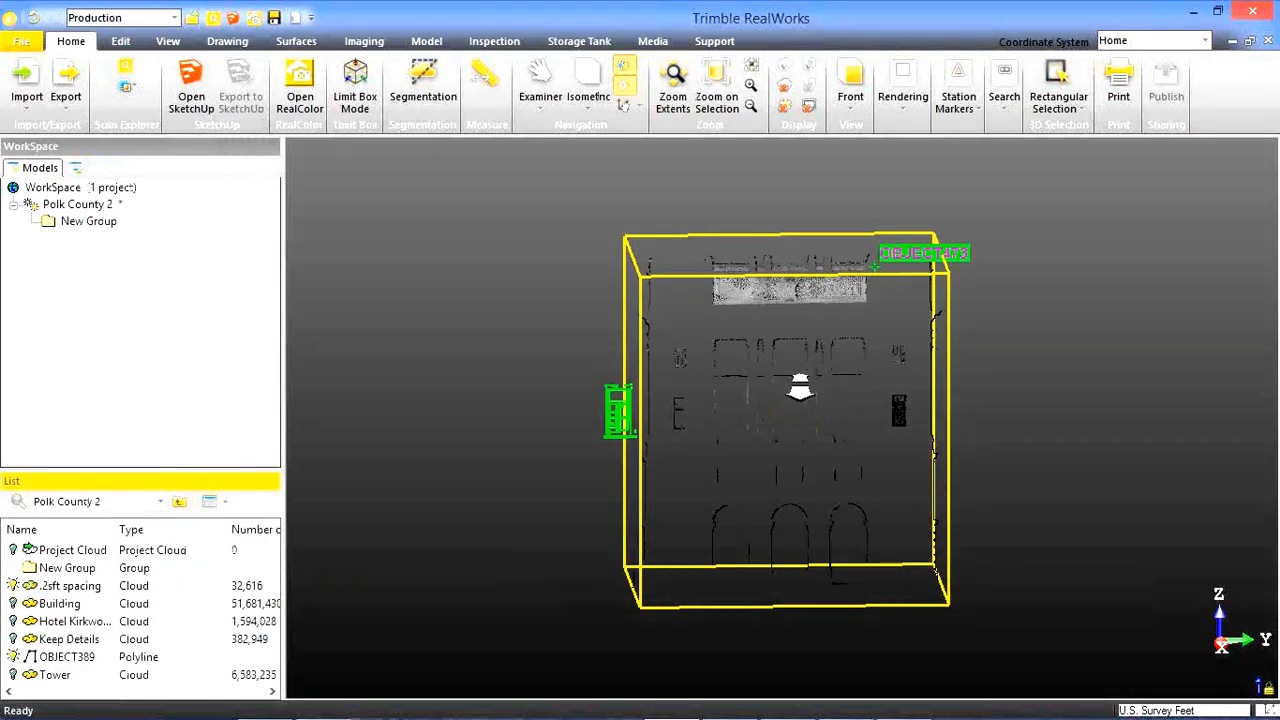
scroll(799, 391, "up", 5)
scroll(789, 447, "up", 8)
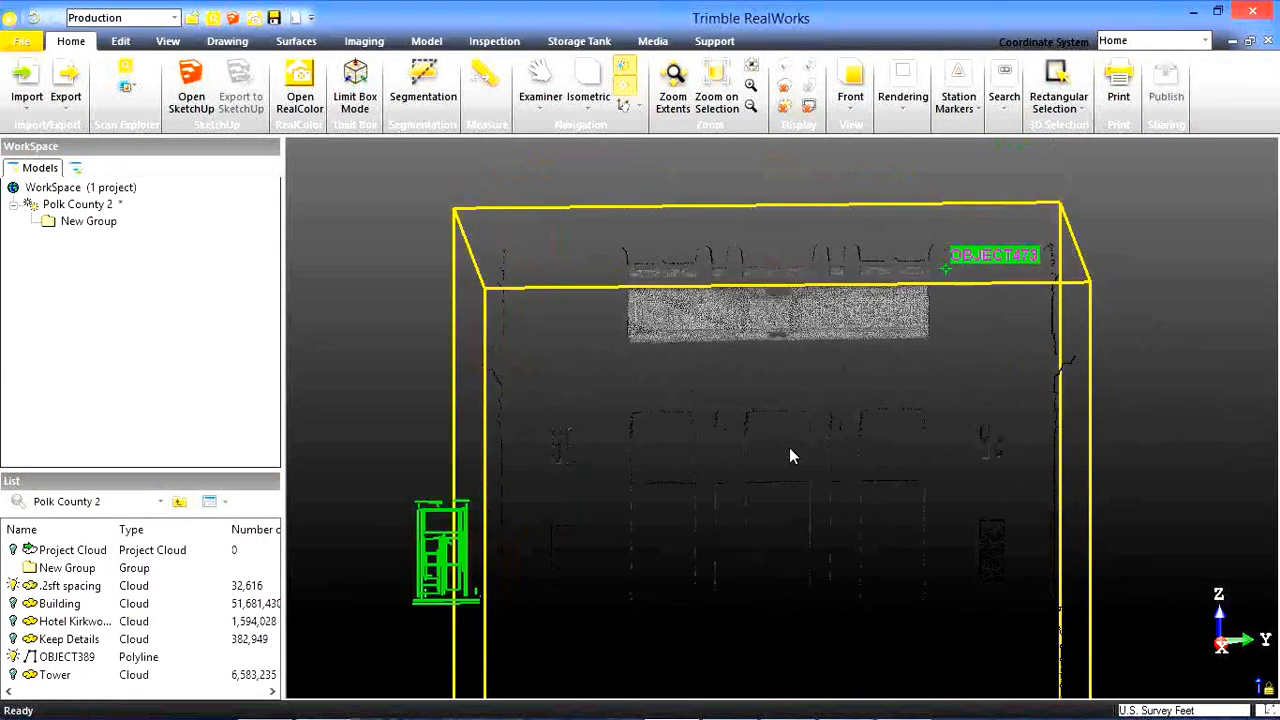
scroll(777, 360, "down", 5)
scroll(919, 405, "up", 5)
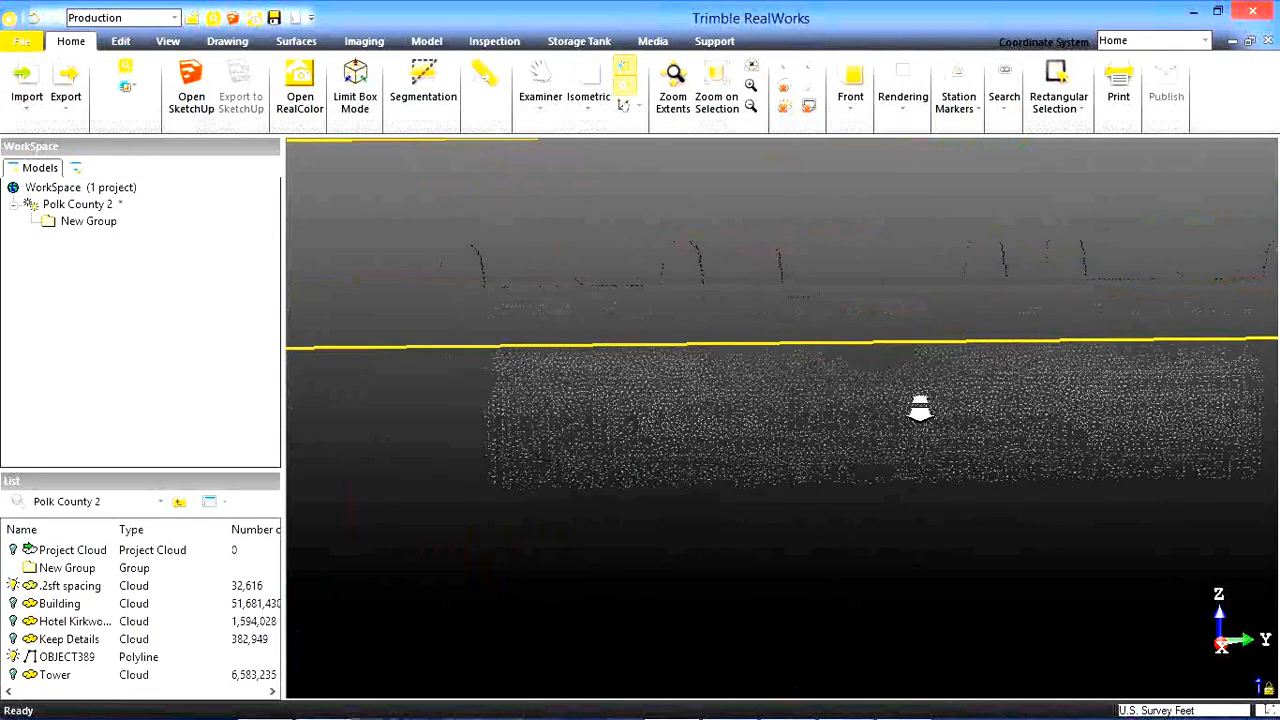
scroll(829, 397, "down", 5)
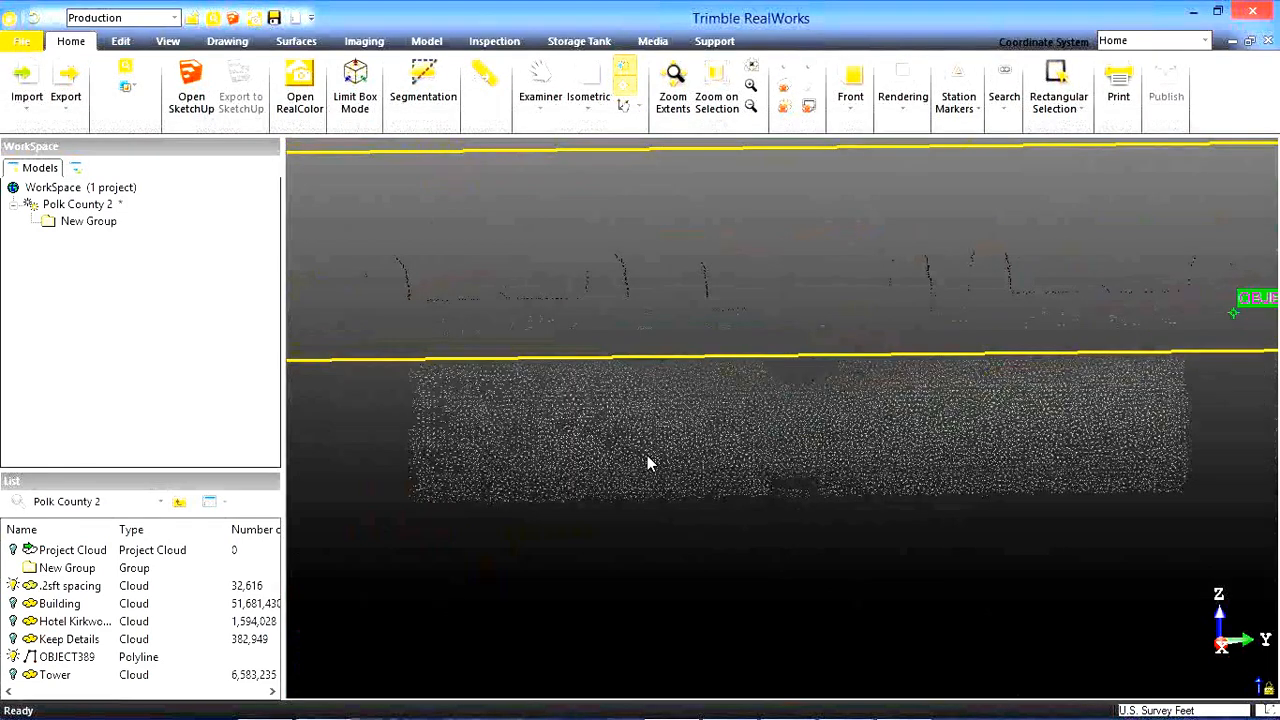
Hide the .2sft spacing cloud and the OBJECT389 polyline, and display the Keep Details cloud instead.
left_click(14, 585)
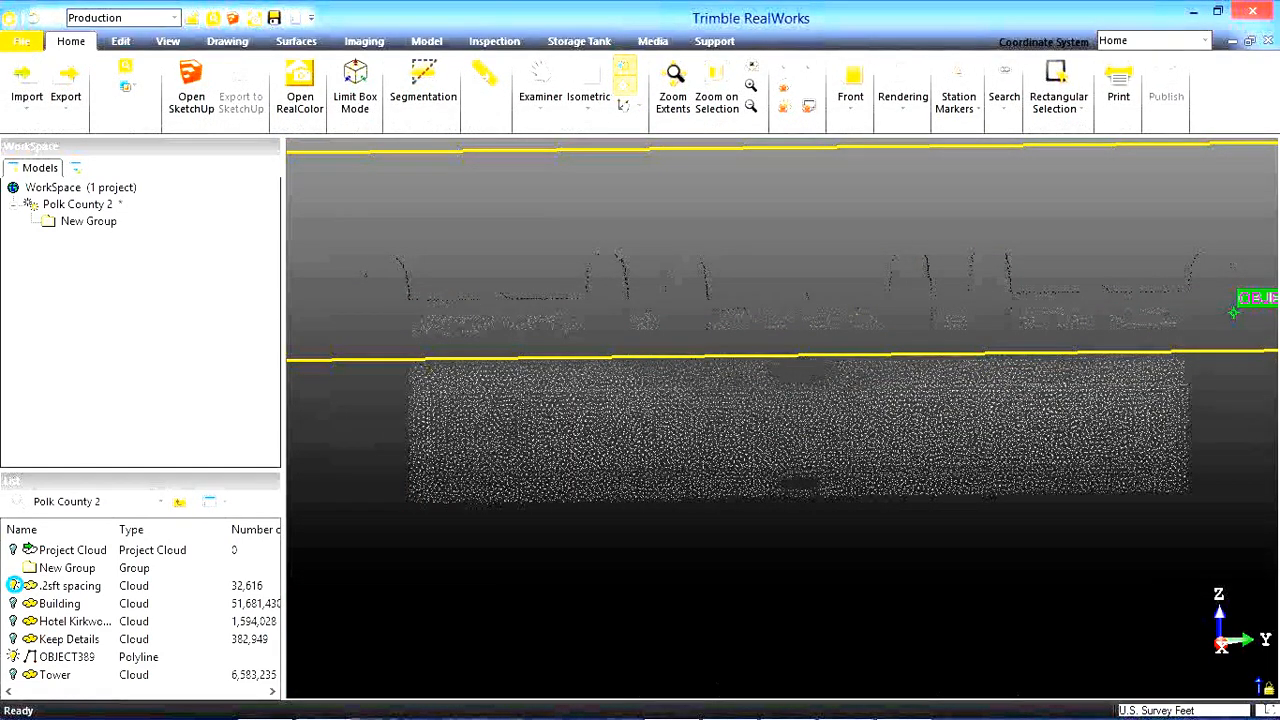
left_click(13, 656)
left_click(12, 638)
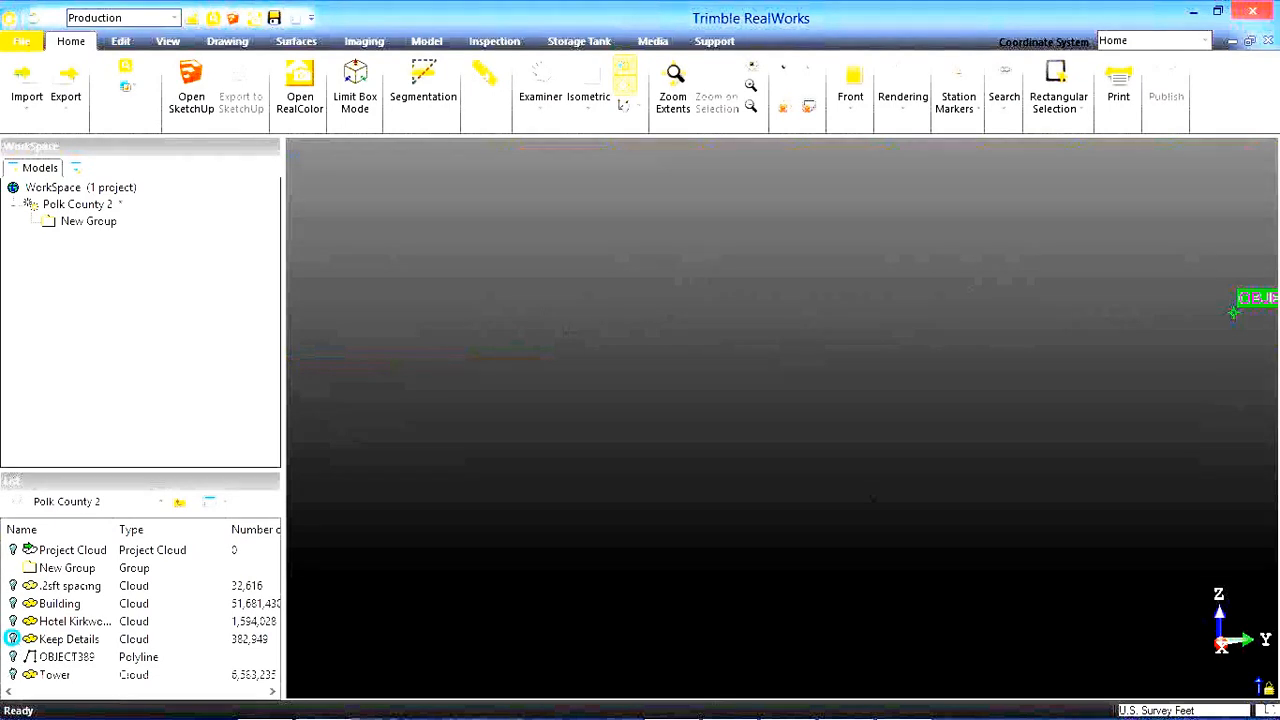
Examine the POLK COUNTY COURT HOUSE inscription in the Keep Details cloud up close, followed by the wider facade.
middle_click_drag(580, 445, 575, 398)
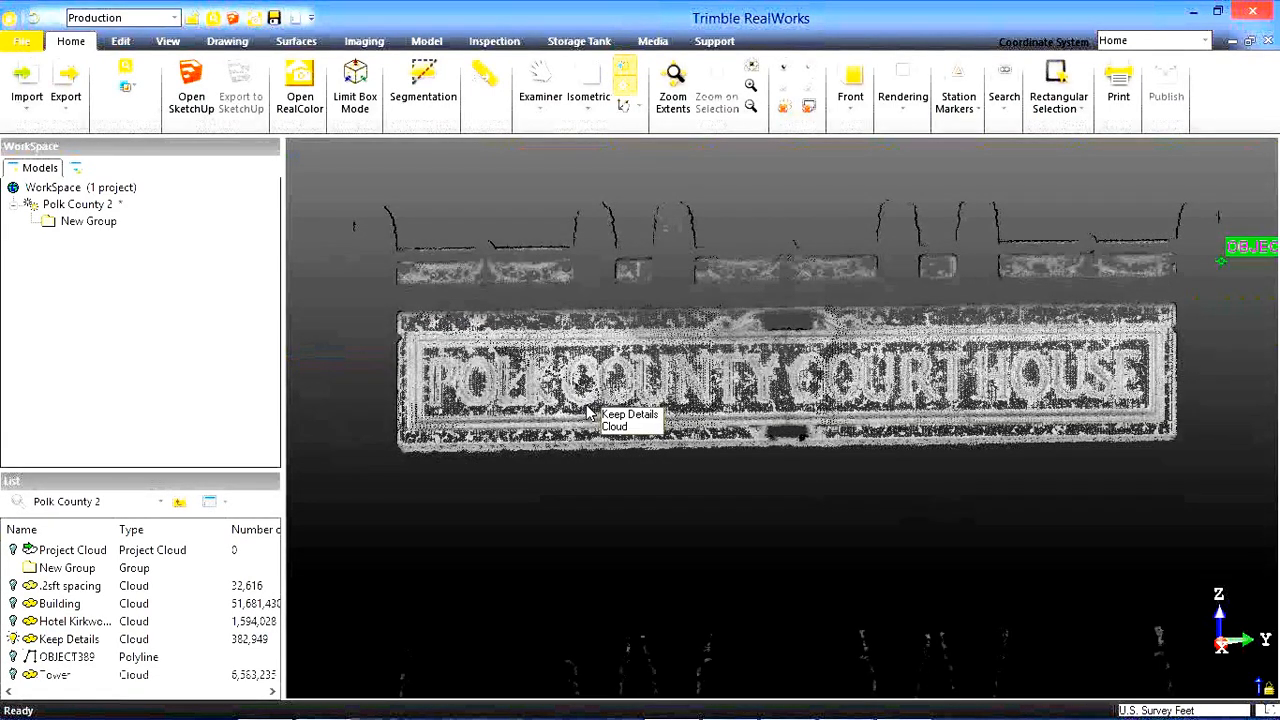
scroll(586, 410, "up", 3)
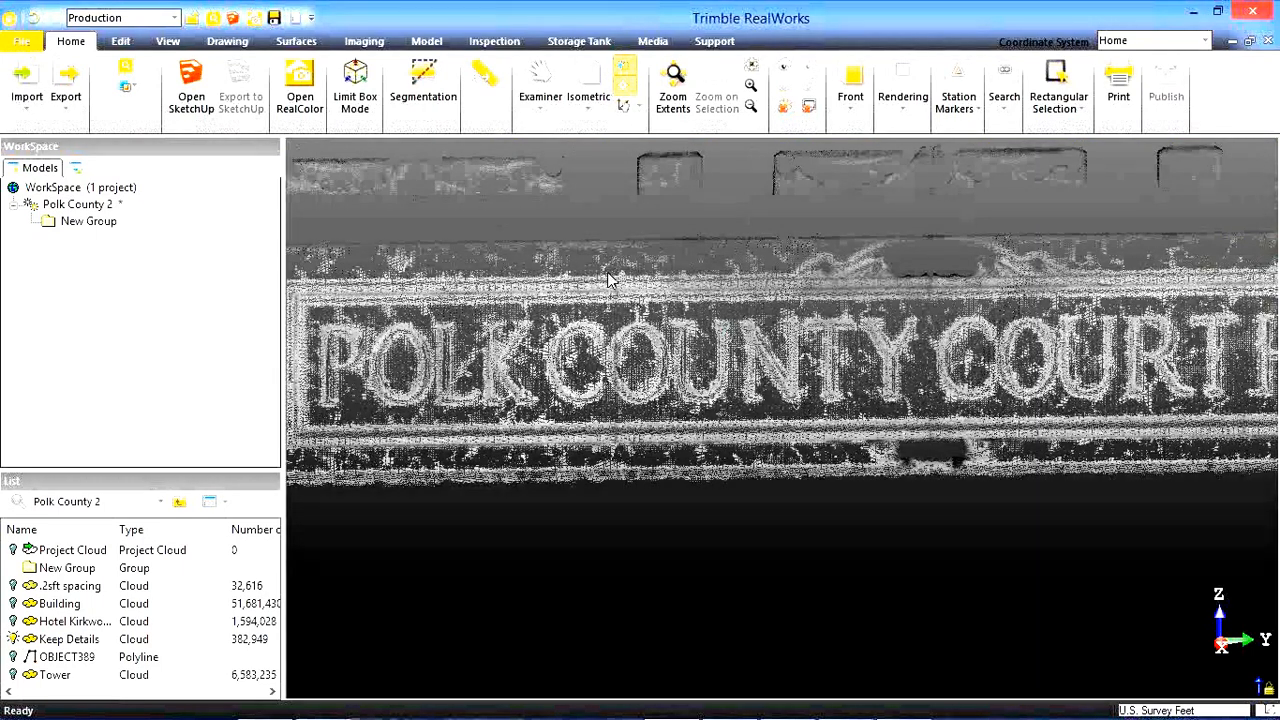
scroll(607, 278, "up", 5)
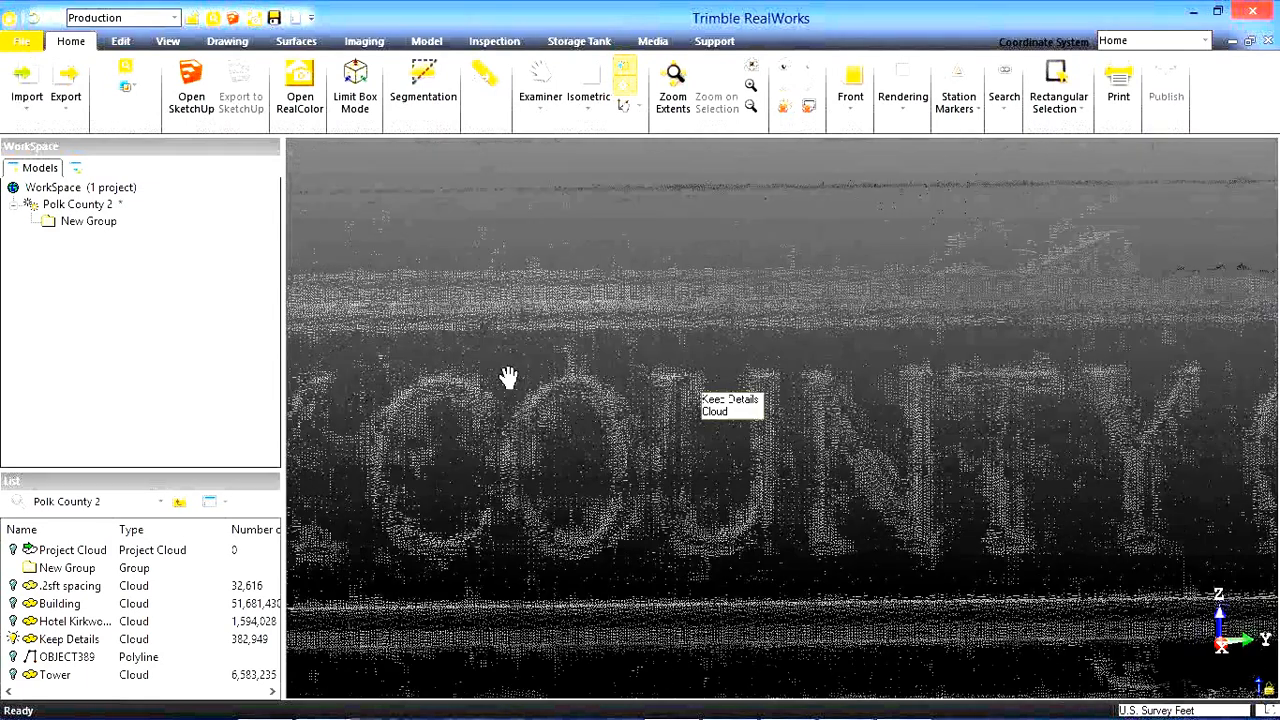
middle_click_drag(511, 382, 300, 366)
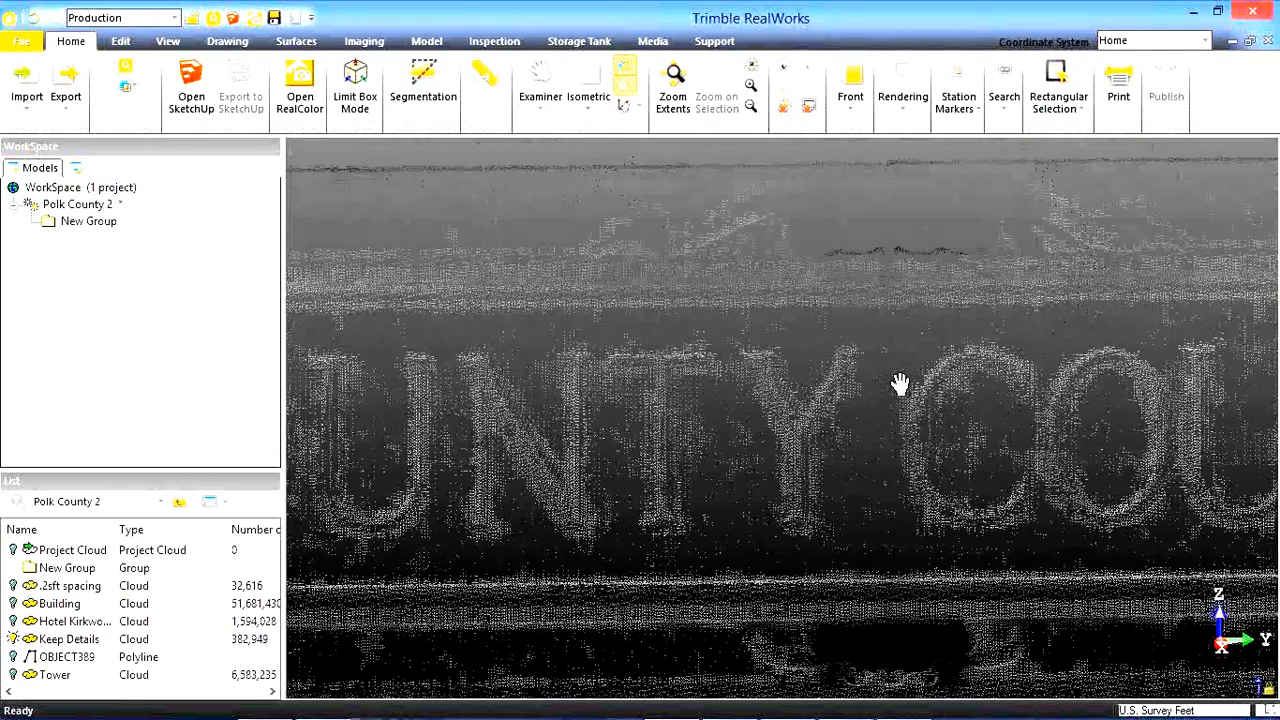
middle_click_drag(901, 384, 678, 368)
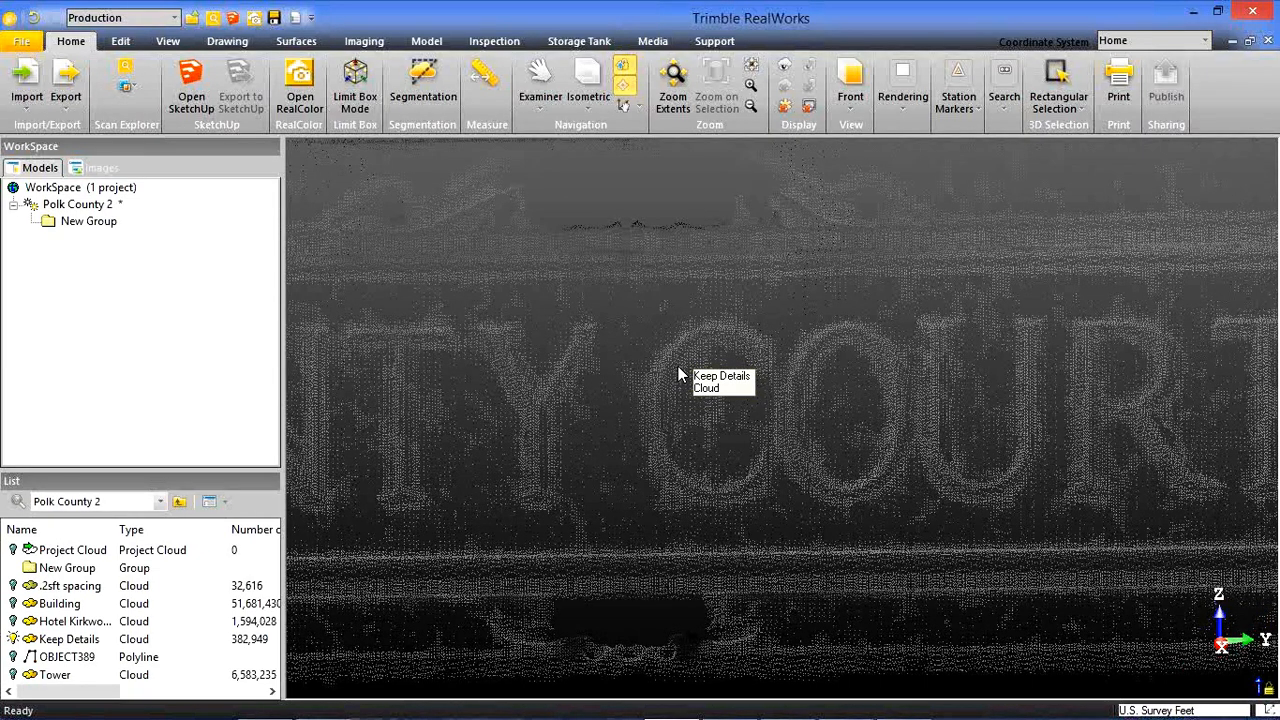
middle_click_drag(679, 376, 679, 372)
scroll(679, 373, "down", 5)
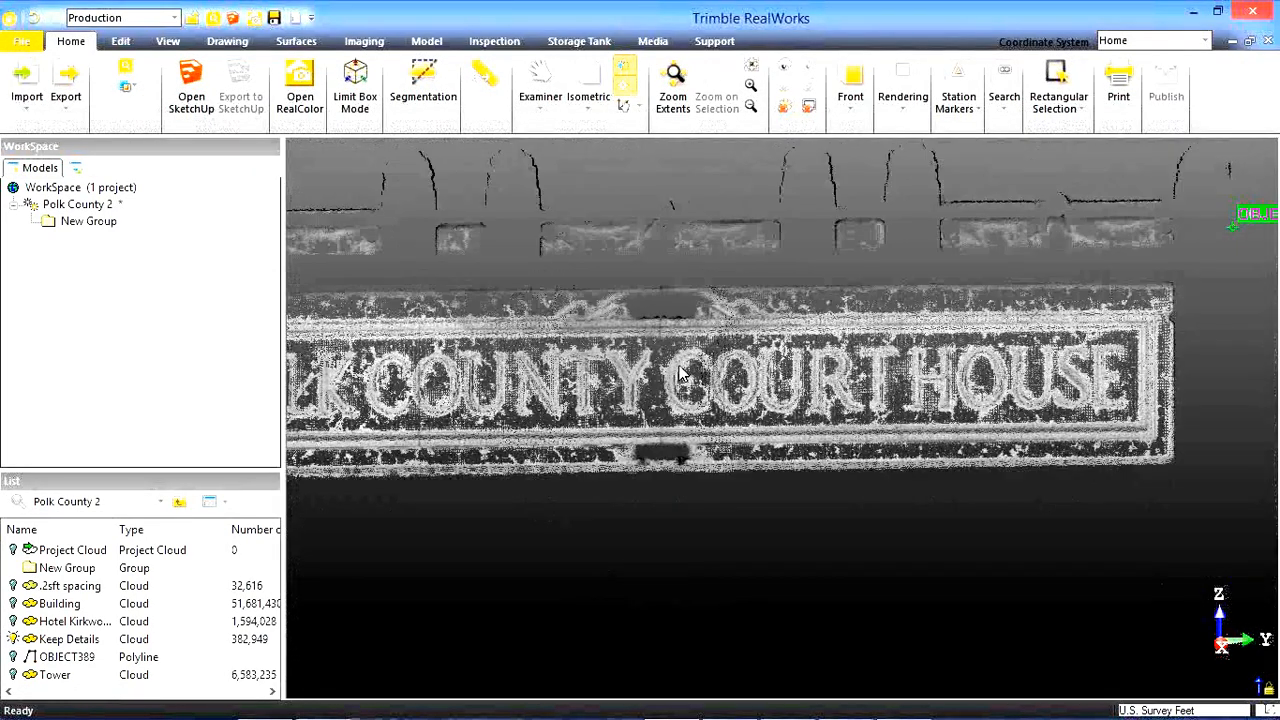
scroll(679, 363, "down", 5)
middle_click_drag(709, 449, 743, 341)
scroll(728, 396, "down", 4)
middle_click_drag(707, 491, 719, 562)
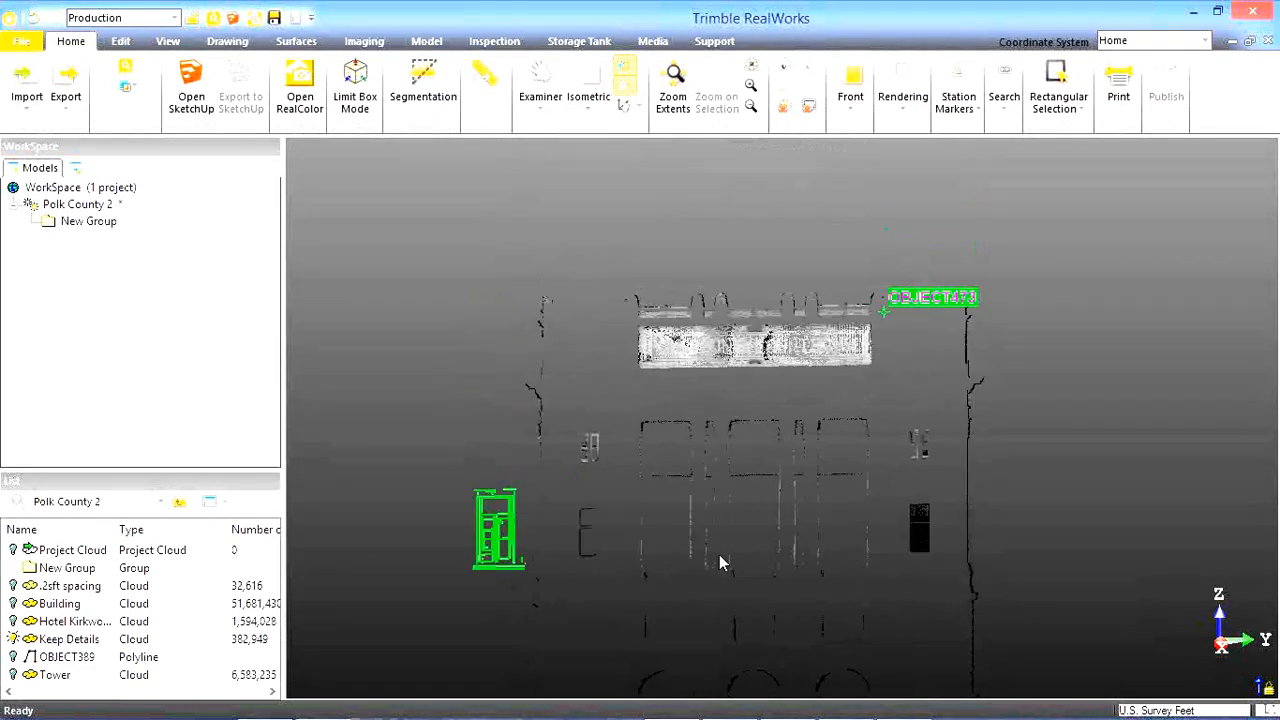